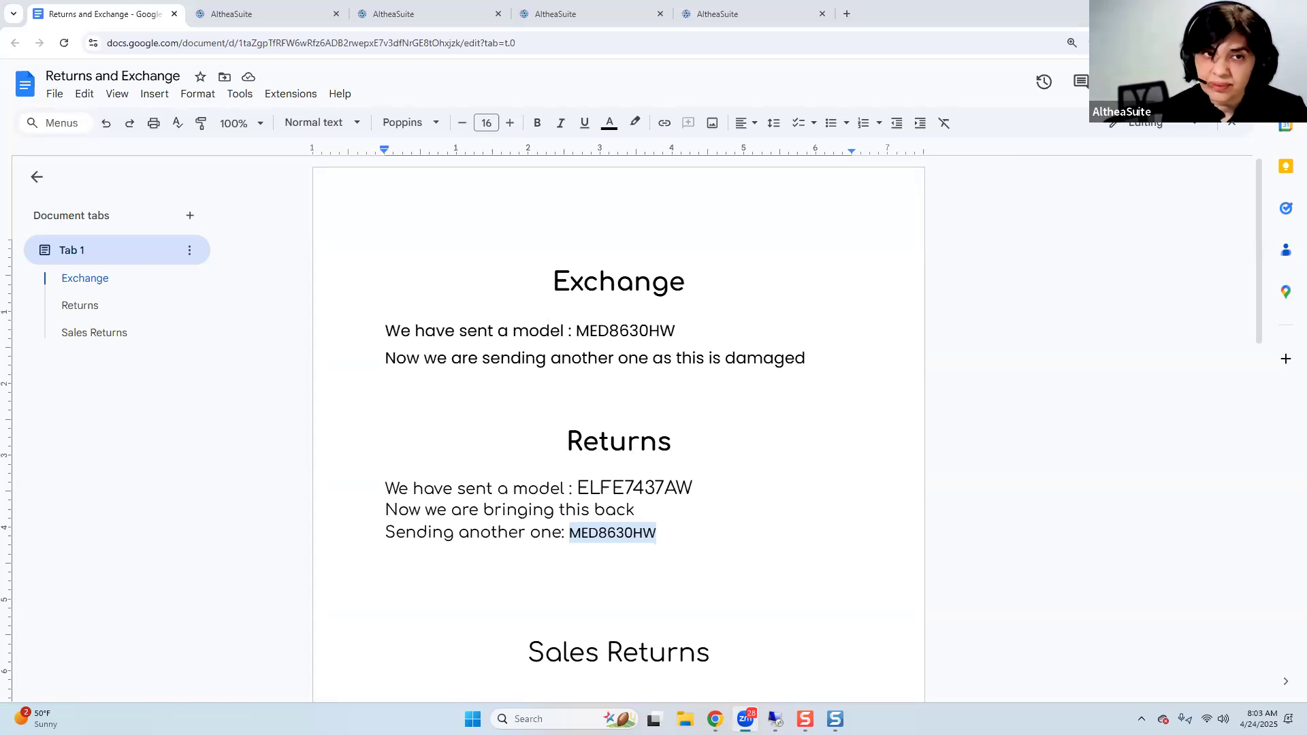
Switch to AltheaSuite and review the delivered sales invoice's two dryers and the warranty item linked to each
{"action": "left_click", "coordinate": [256, 15]}
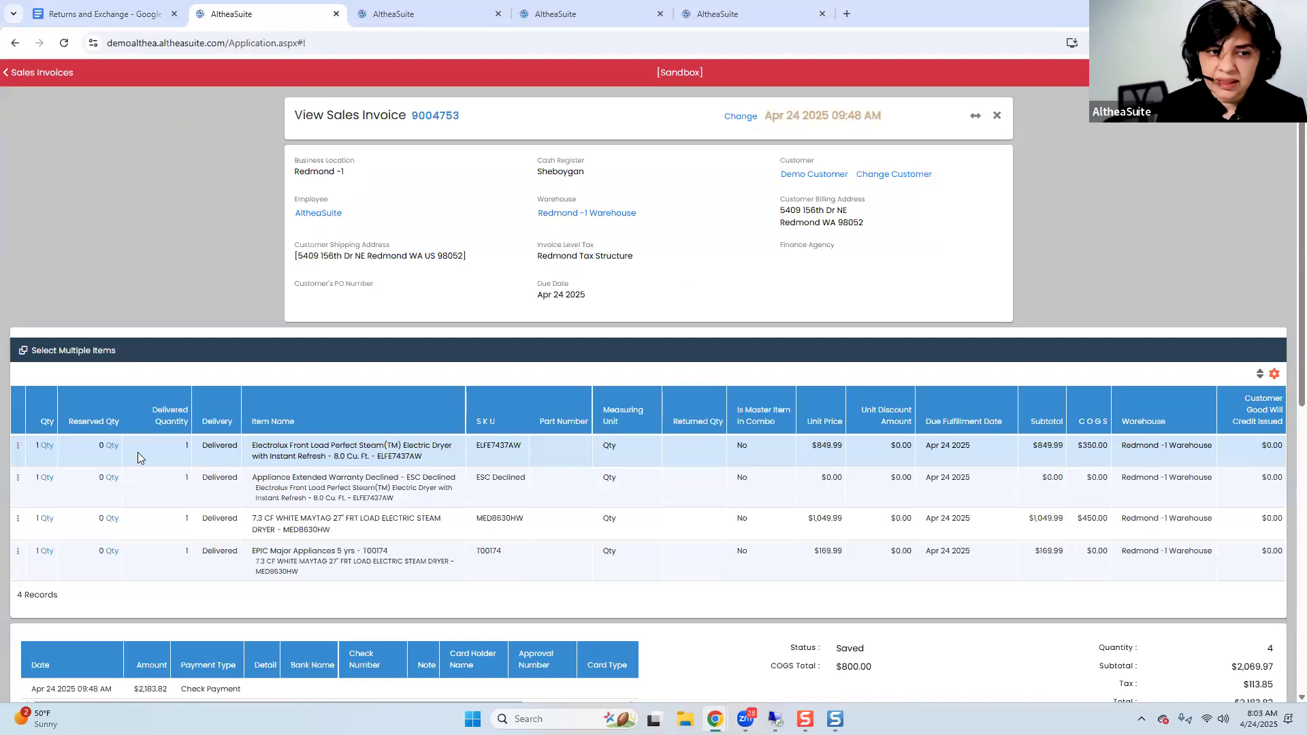
{"action": "left_click", "coordinate": [411, 533]}
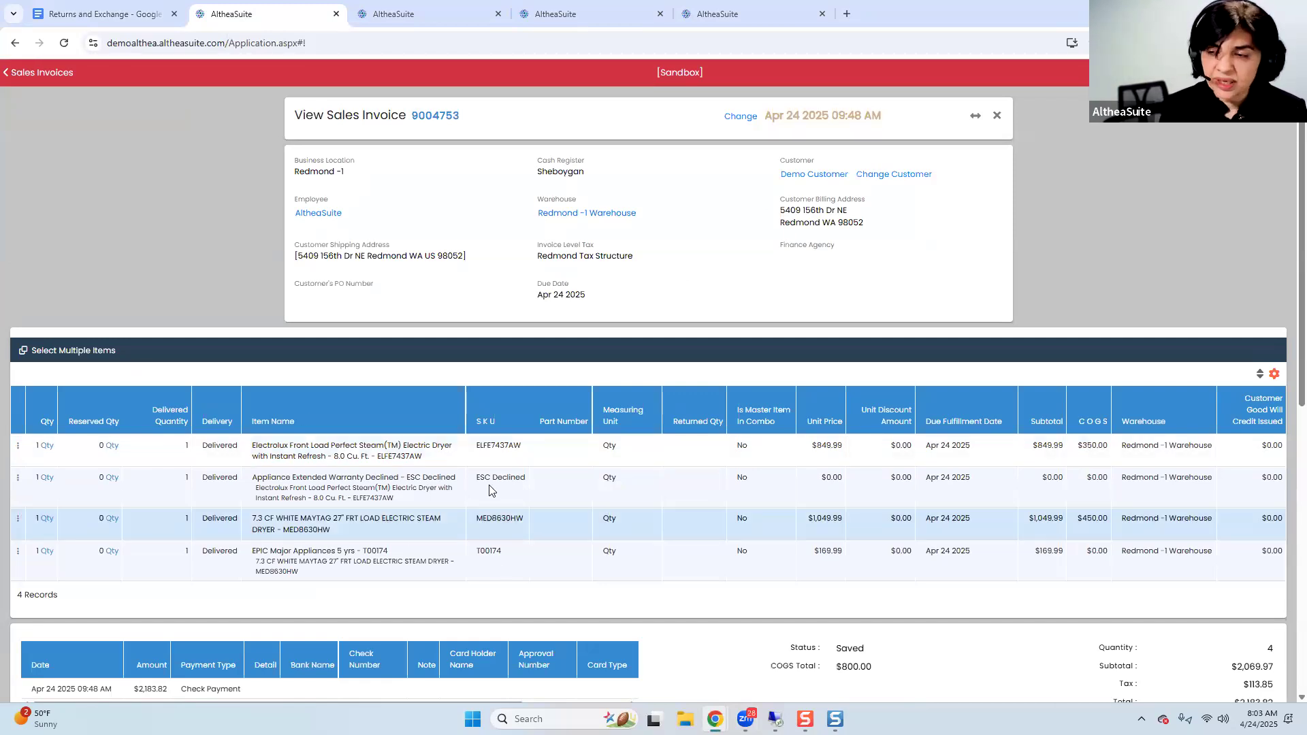
{"action": "left_click", "coordinate": [480, 488]}
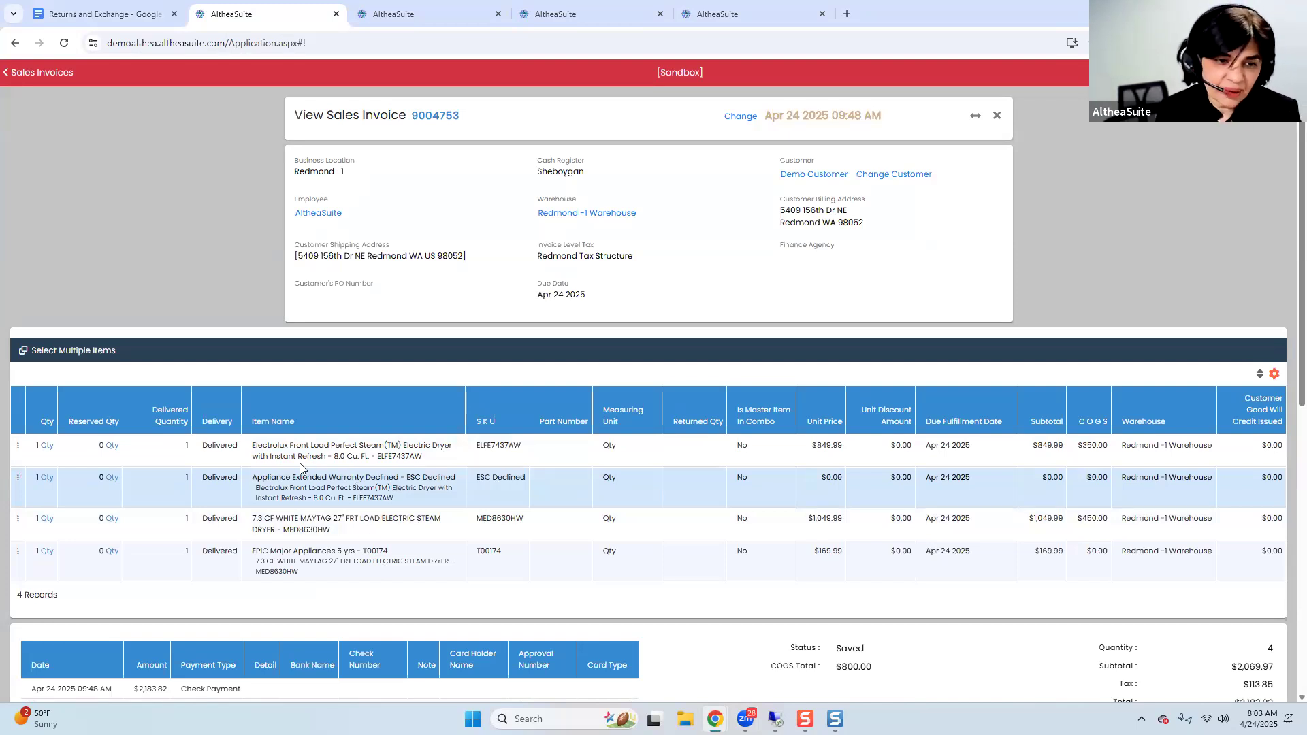
{"action": "left_click_drag", "start_coordinate": [254, 486], "coordinate": [301, 500]}
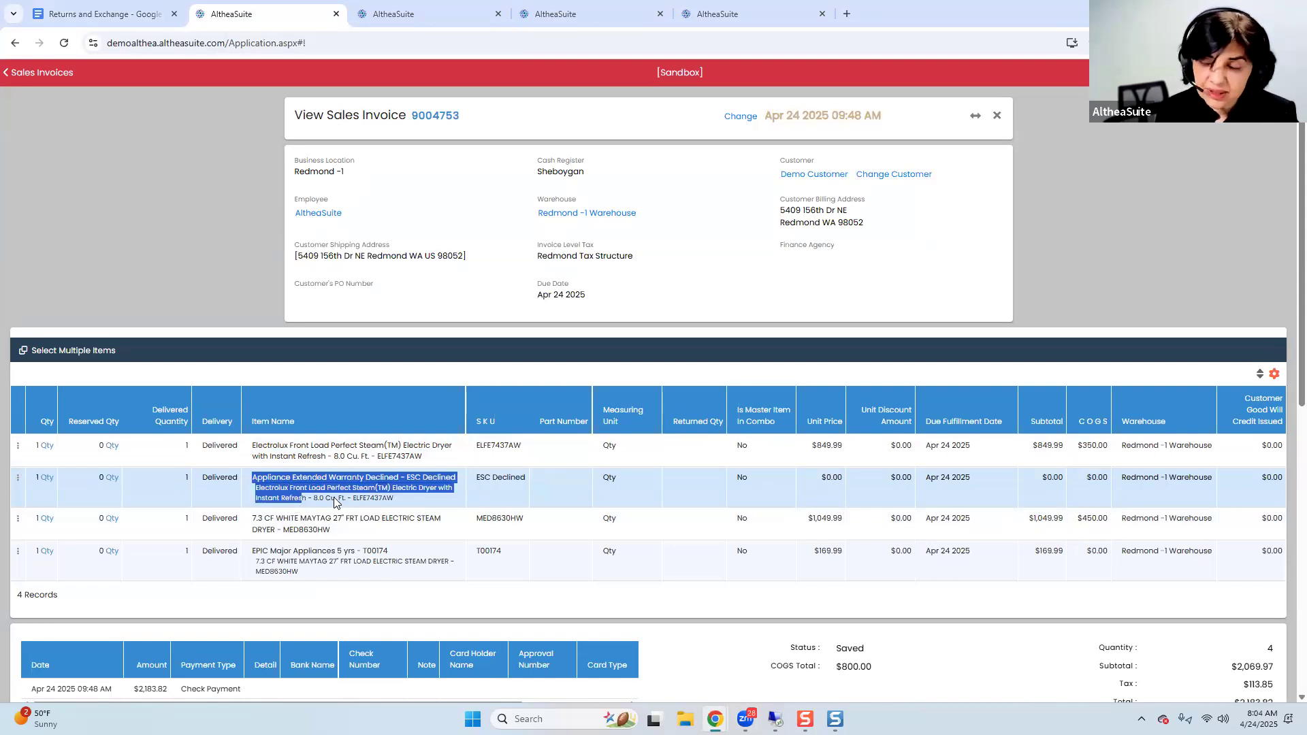
{"action": "left_click", "coordinate": [302, 480]}
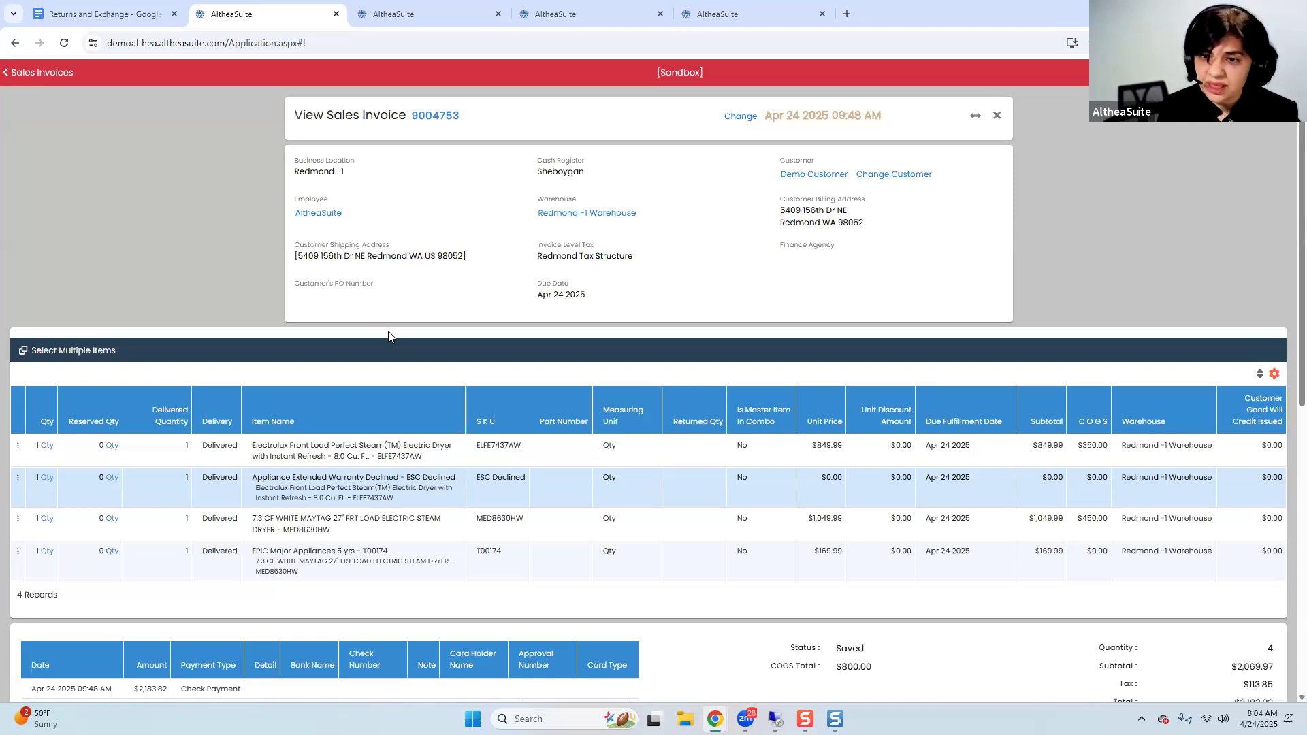
{"action": "left_click", "coordinate": [325, 459]}
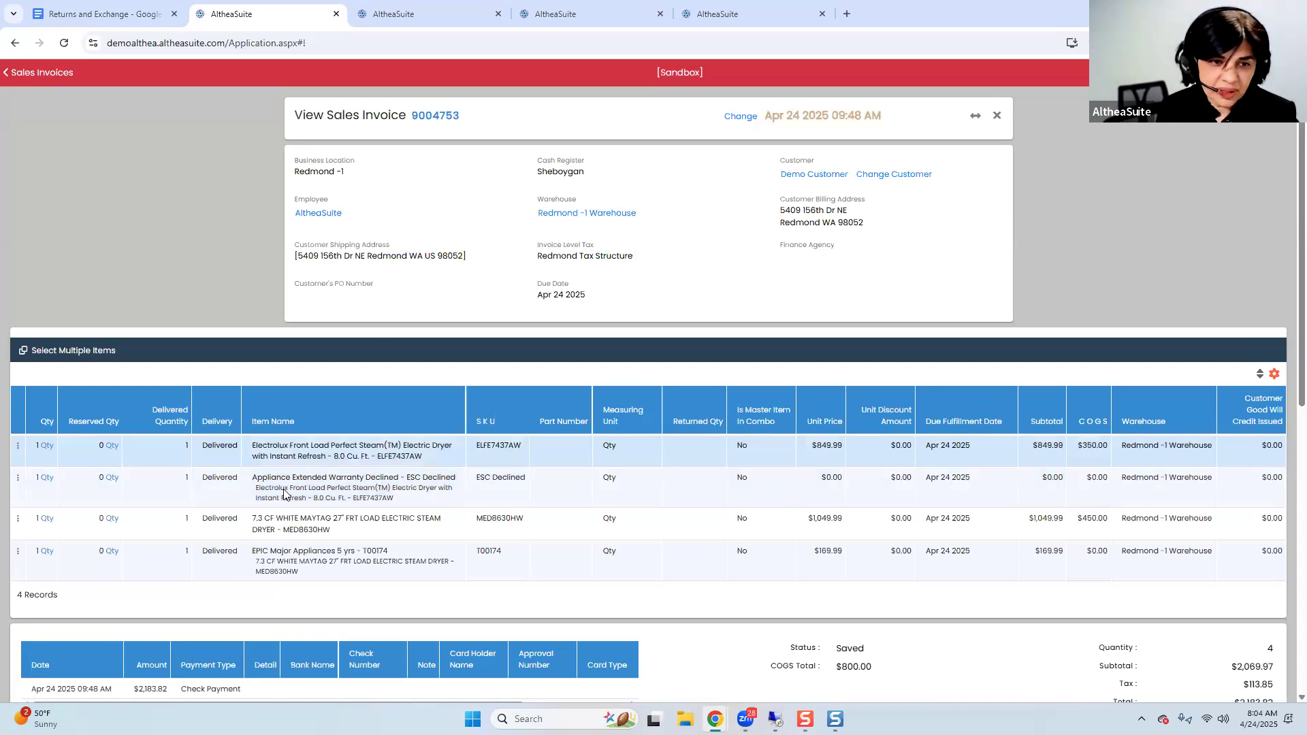
{"action": "left_click", "coordinate": [294, 498]}
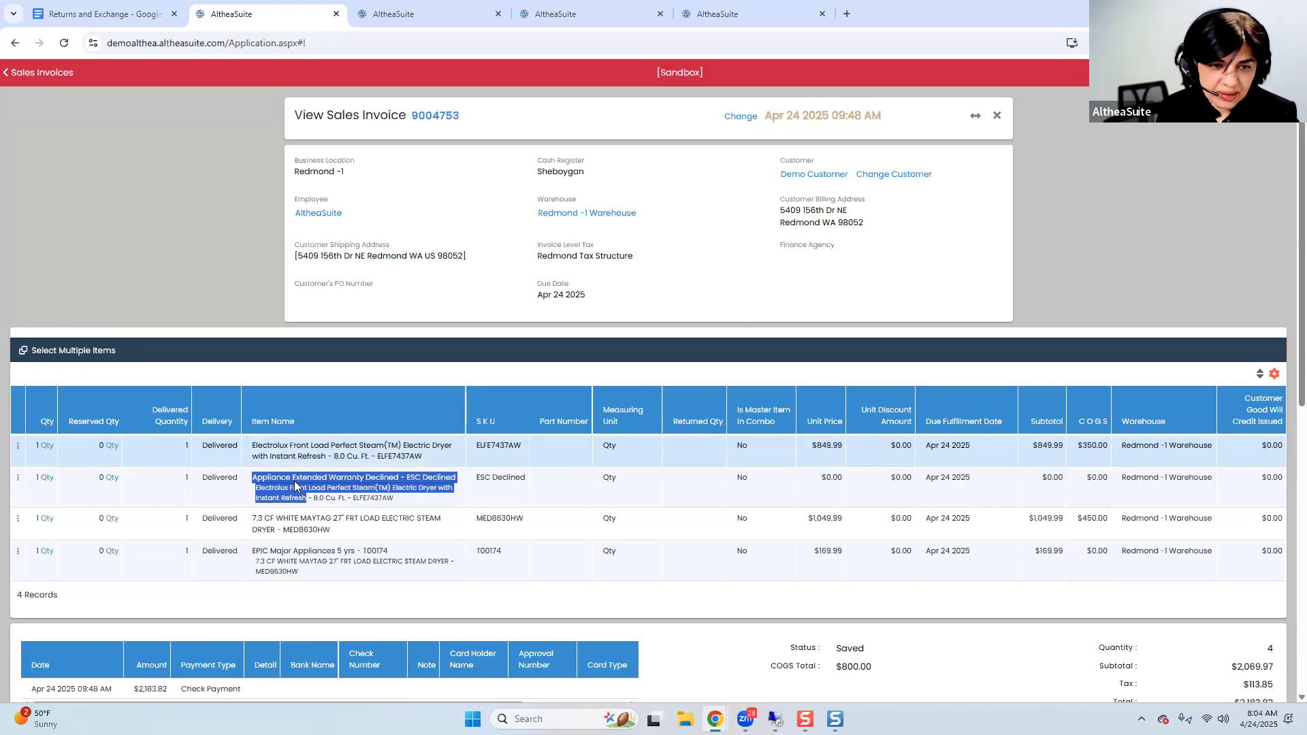
{"action": "left_click_drag", "start_coordinate": [256, 491], "coordinate": [403, 504]}
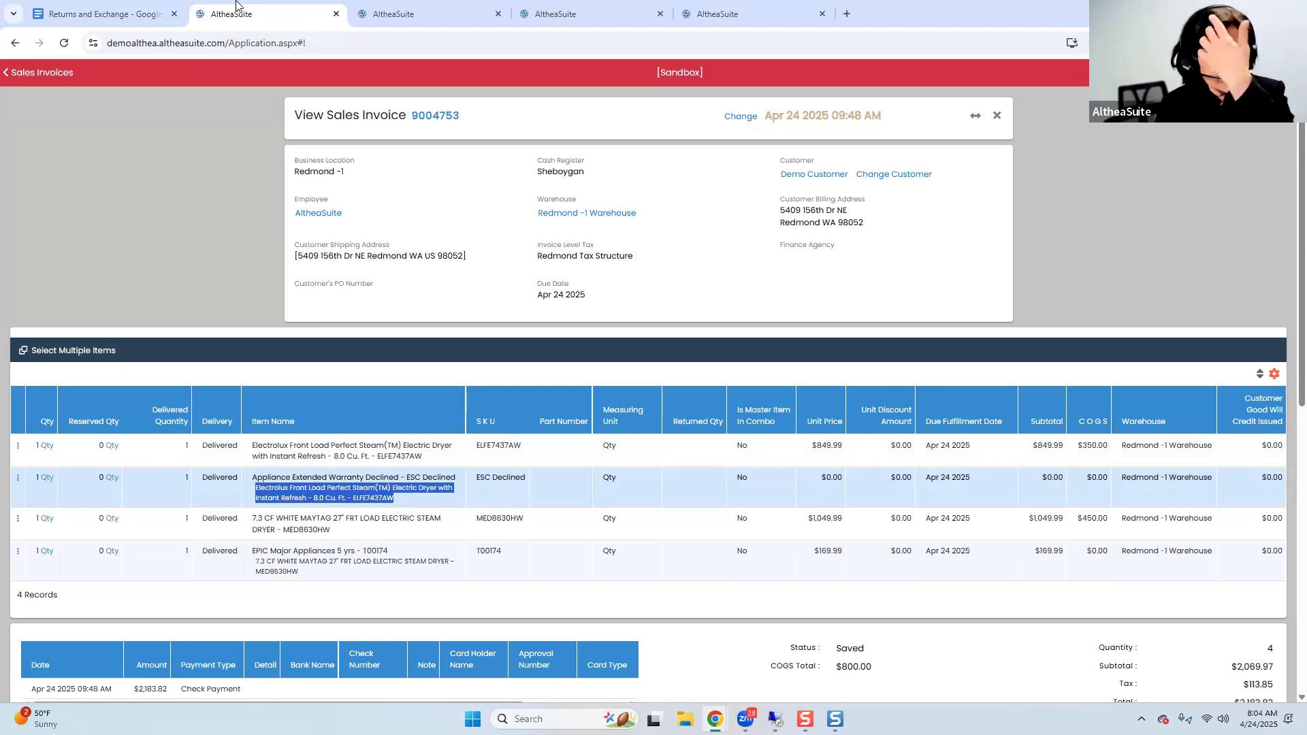
Duplicate the sales invoice's browser tab and open the Orders list in the copy
{"action": "left_click", "coordinate": [374, 11]}
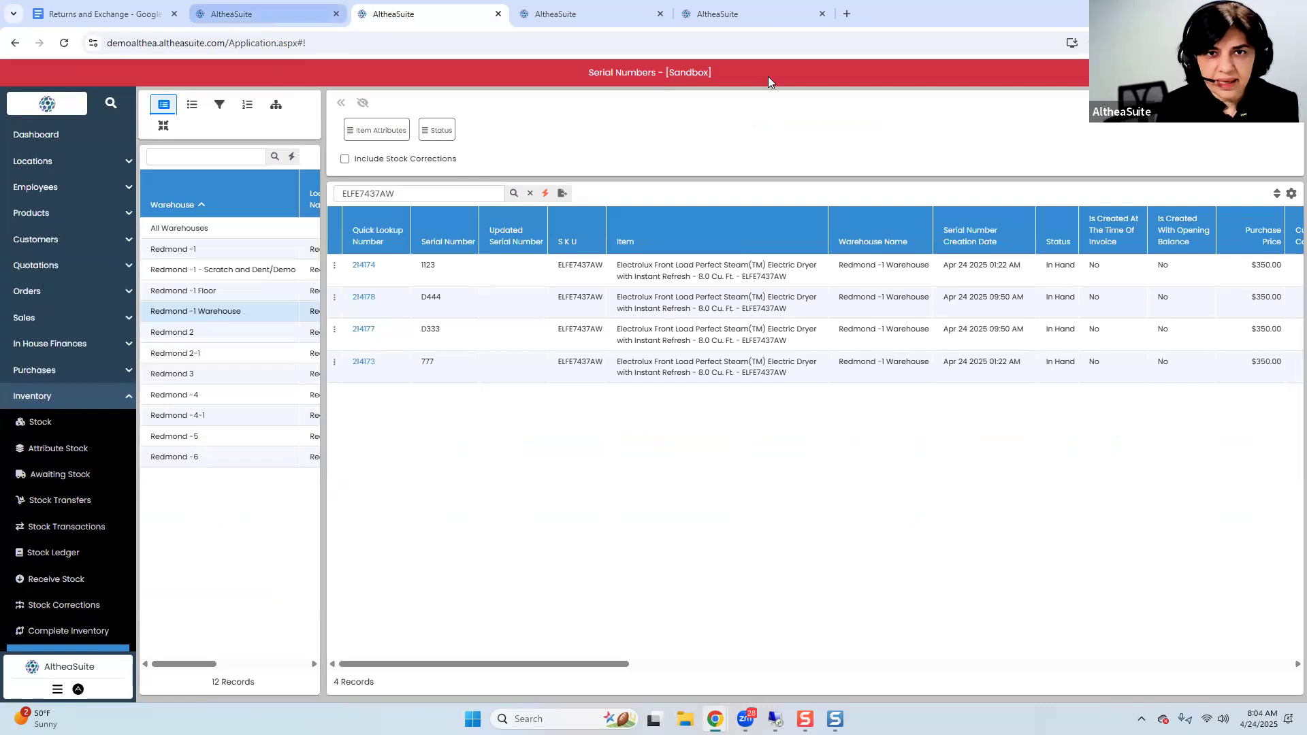
{"action": "left_click", "coordinate": [264, 12]}
{"action": "left_click", "coordinate": [1212, 72]}
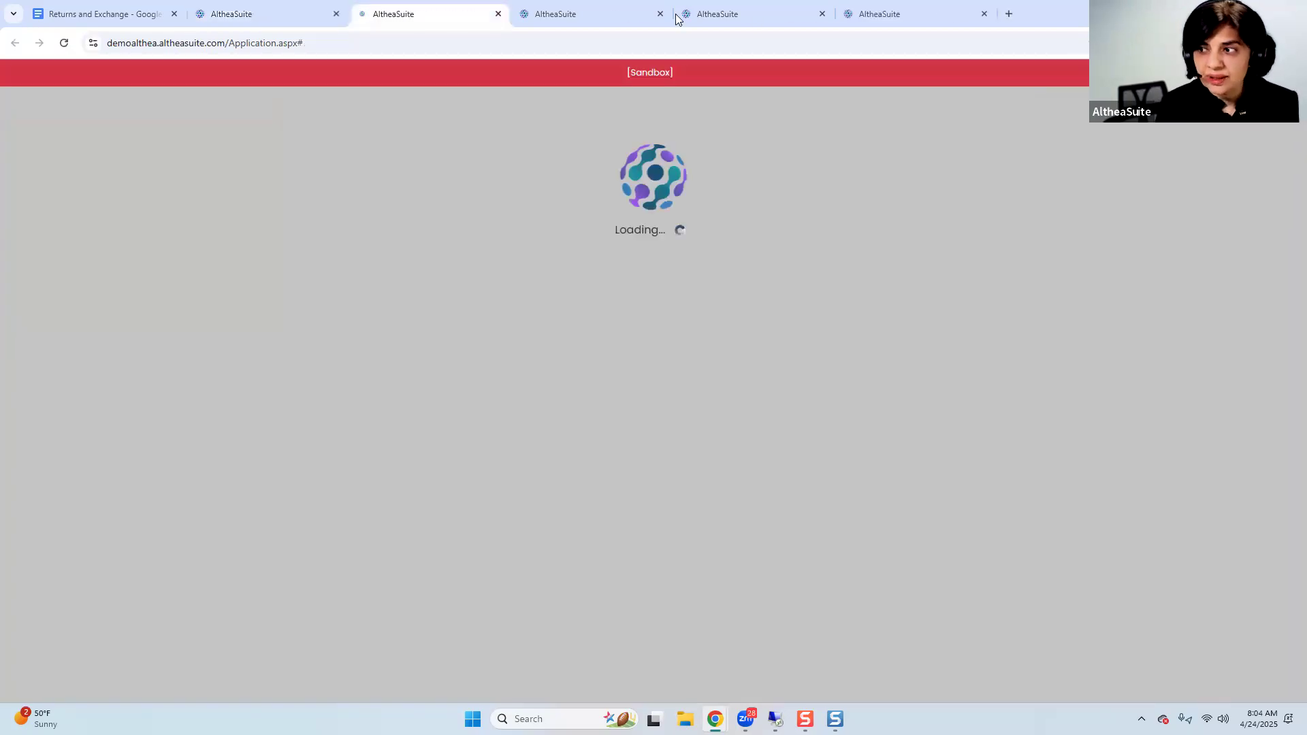
{"action": "left_click", "coordinate": [276, 13]}
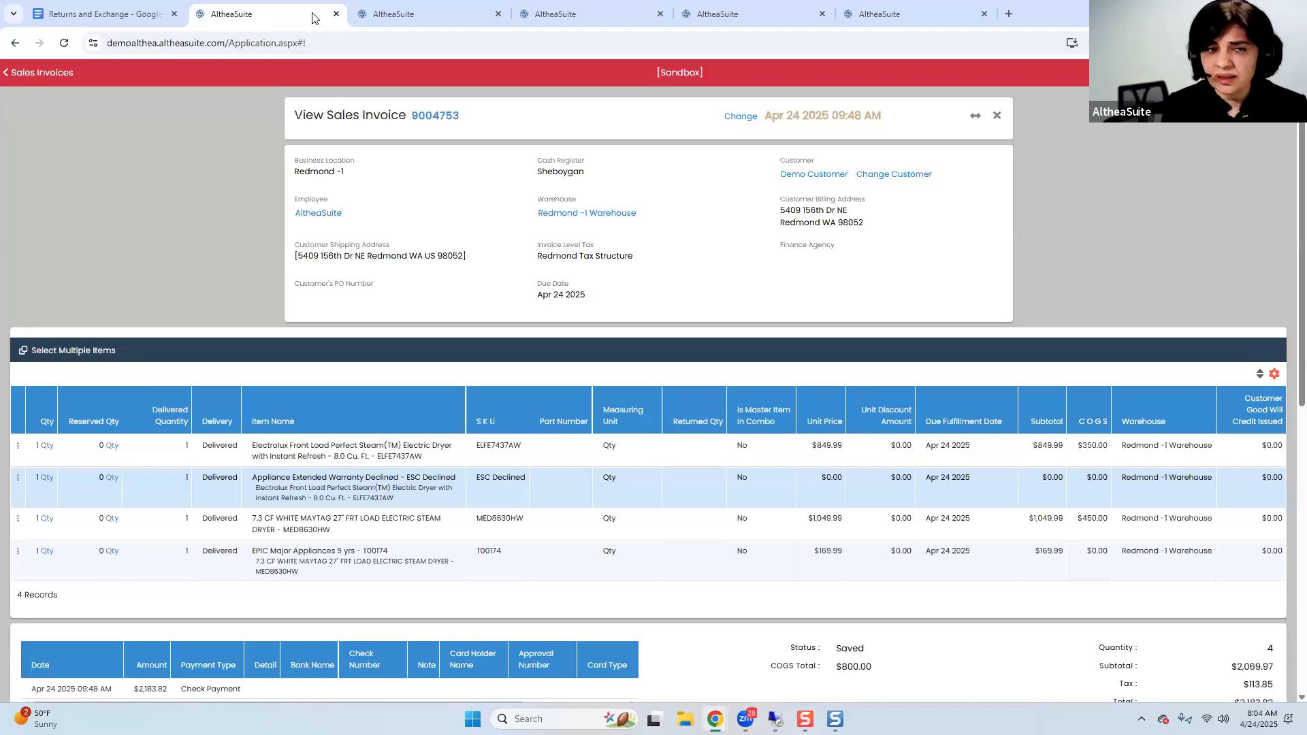
{"action": "key", "text": "ctrl+Tab"}
{"action": "left_click", "coordinate": [38, 292]}
{"action": "left_click", "coordinate": [41, 318]}
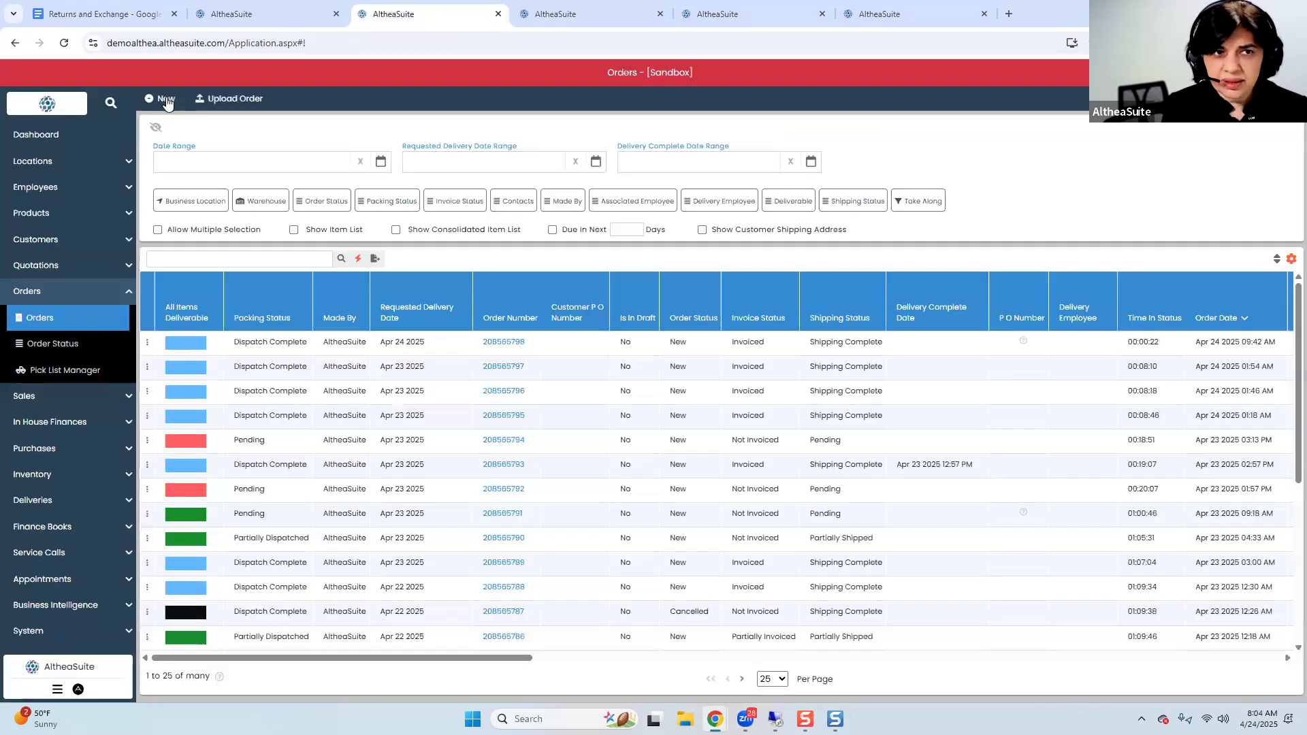
Start a new order for Demo Customer with delivery mode "All items will be delivered to shipping address"
{"action": "left_click", "coordinate": [166, 100]}
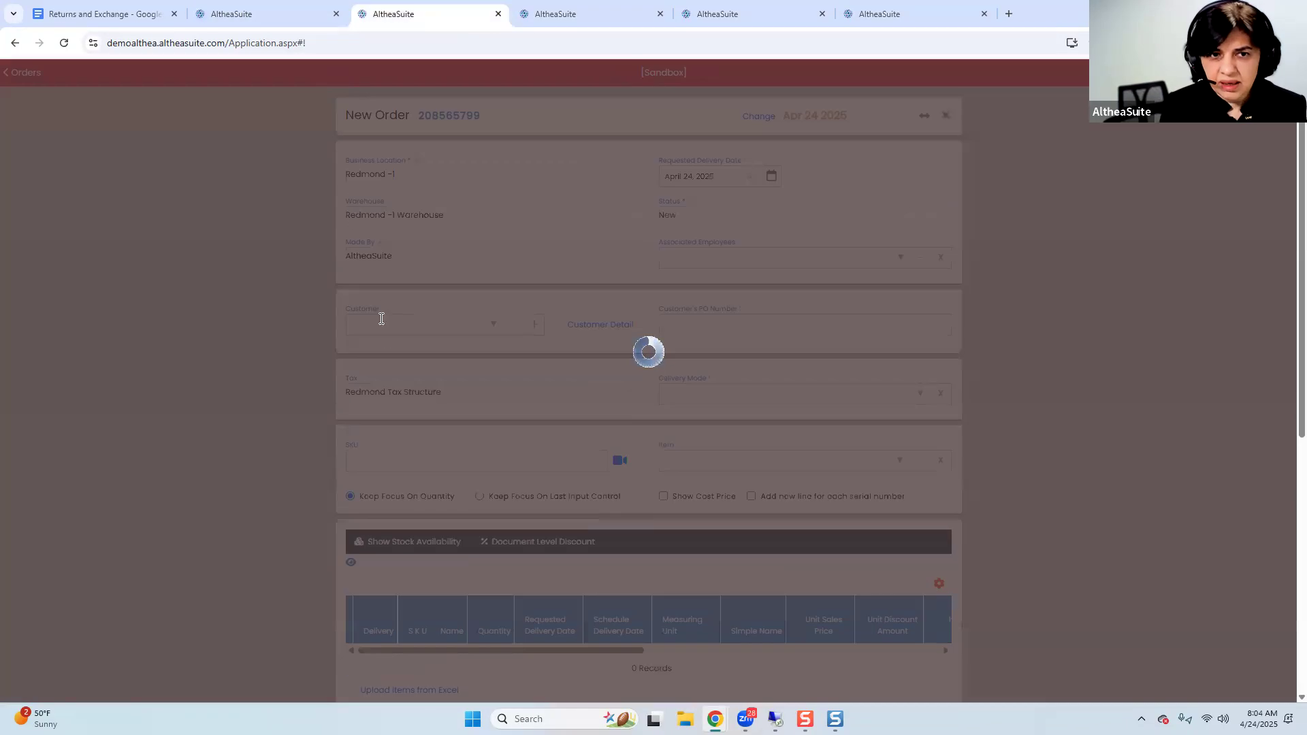
{"action": "left_click", "coordinate": [383, 322]}
{"action": "type", "text": "de"}
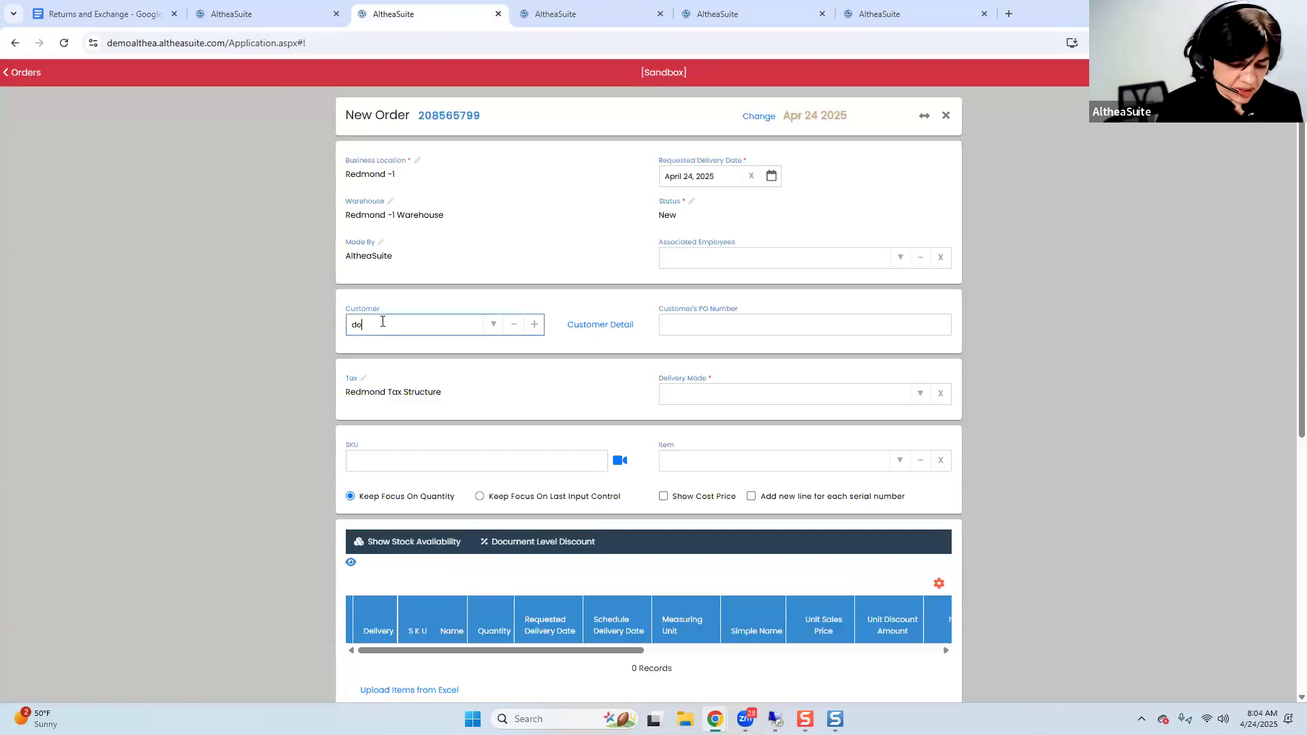
{"action": "type", "text": "mo"}
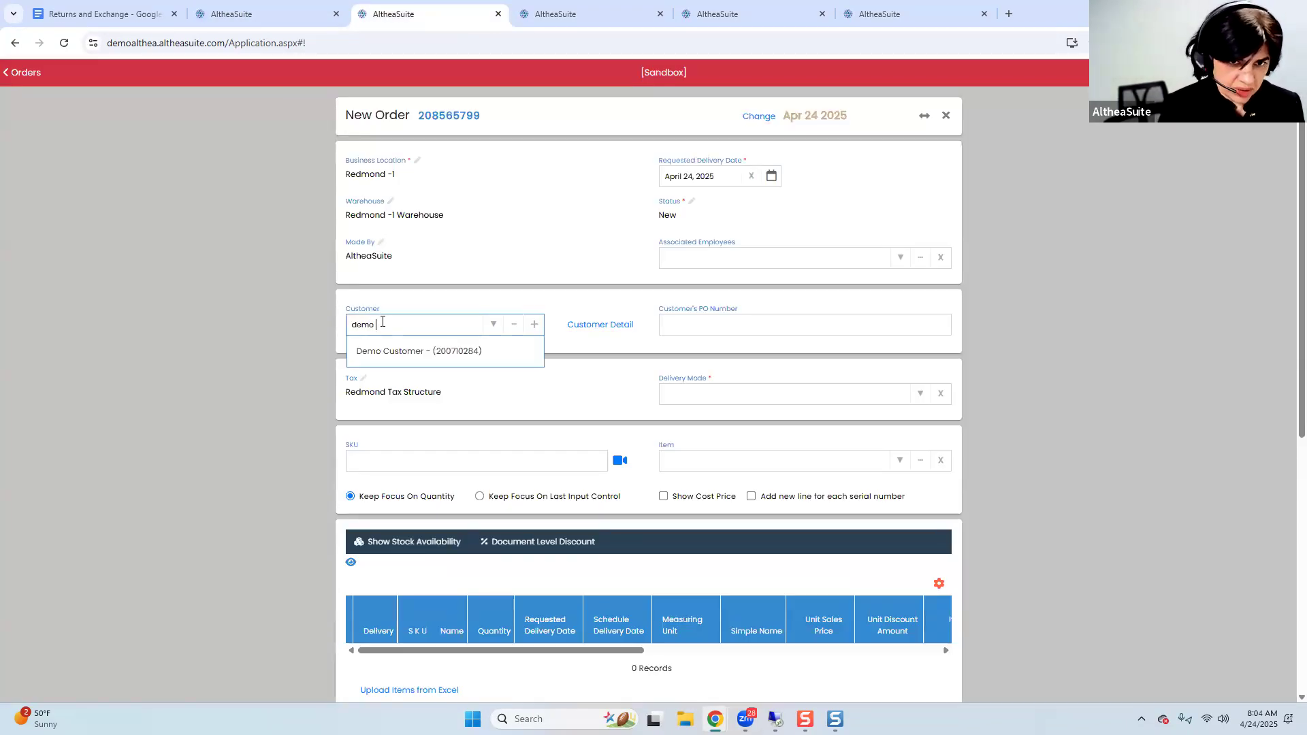
{"action": "left_click", "coordinate": [385, 352]}
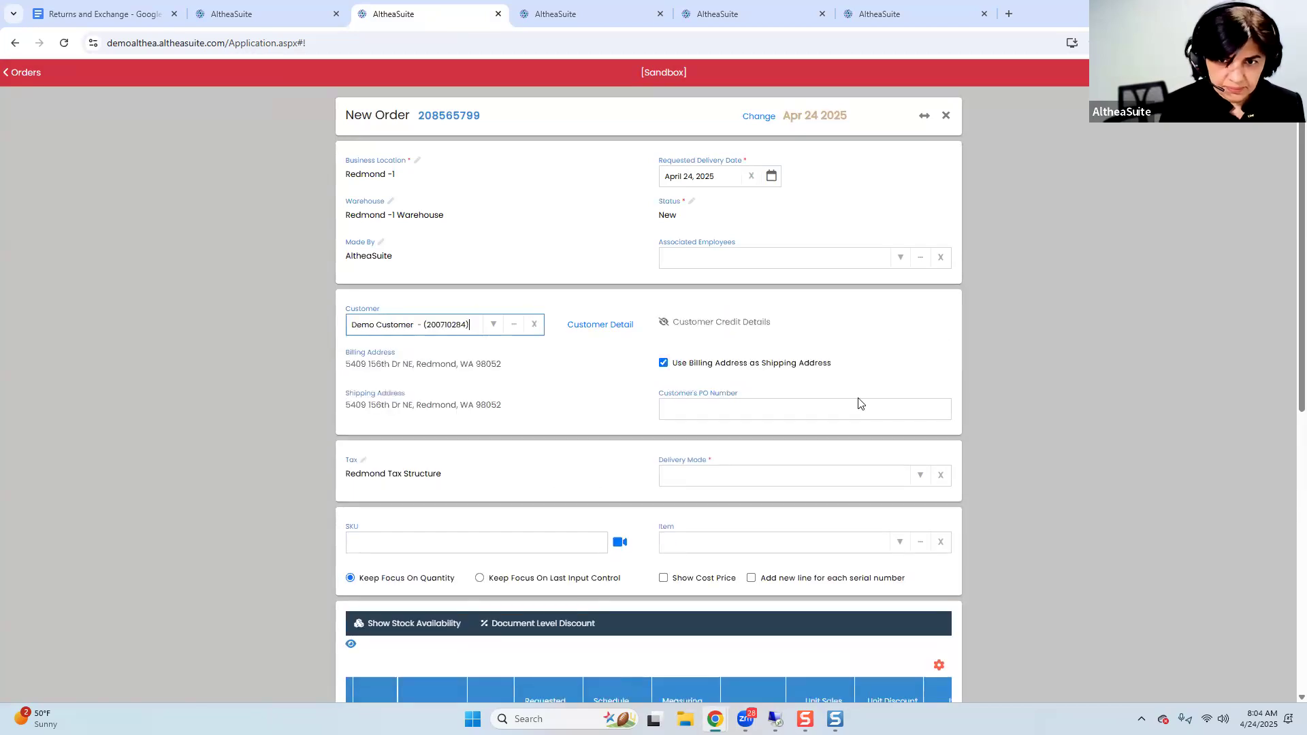
{"action": "left_click", "coordinate": [921, 476]}
{"action": "left_click", "coordinate": [819, 528]}
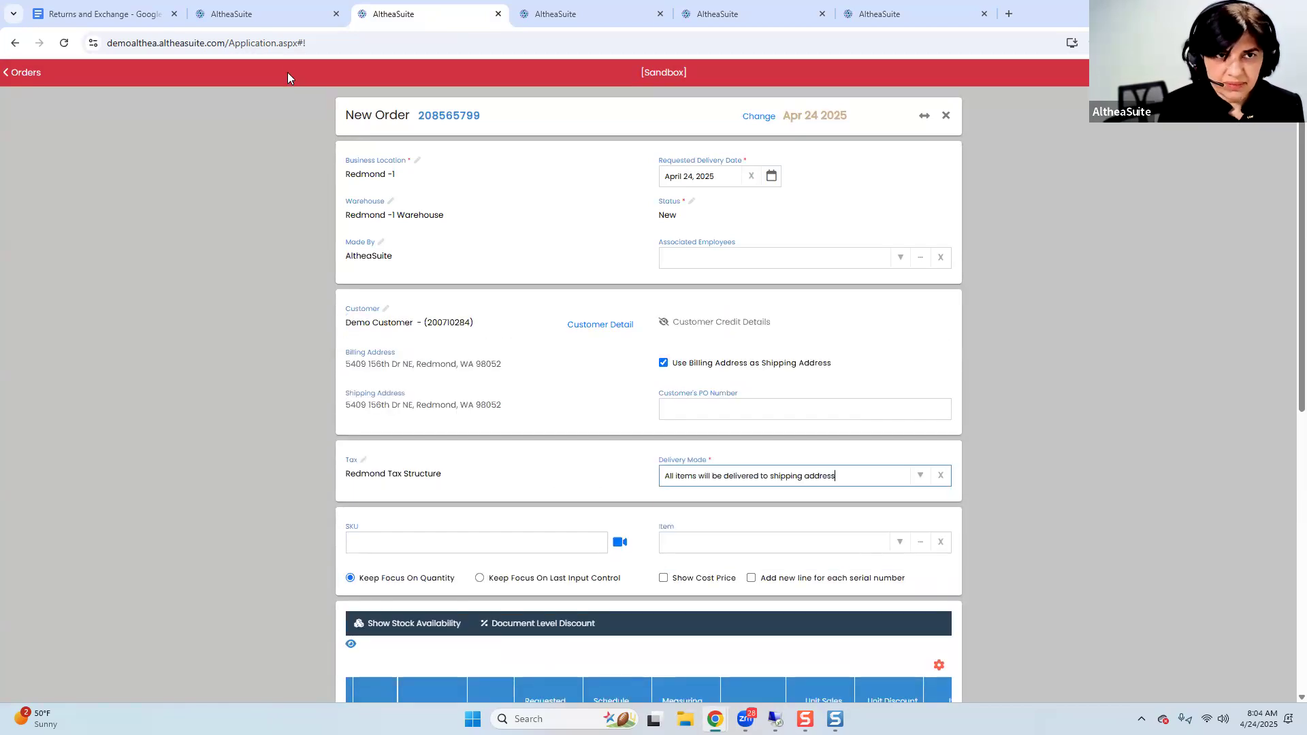
Copy SKU MED8630HW from the sales invoice and select that dryer as the new order's item
{"action": "left_click", "coordinate": [248, 15]}
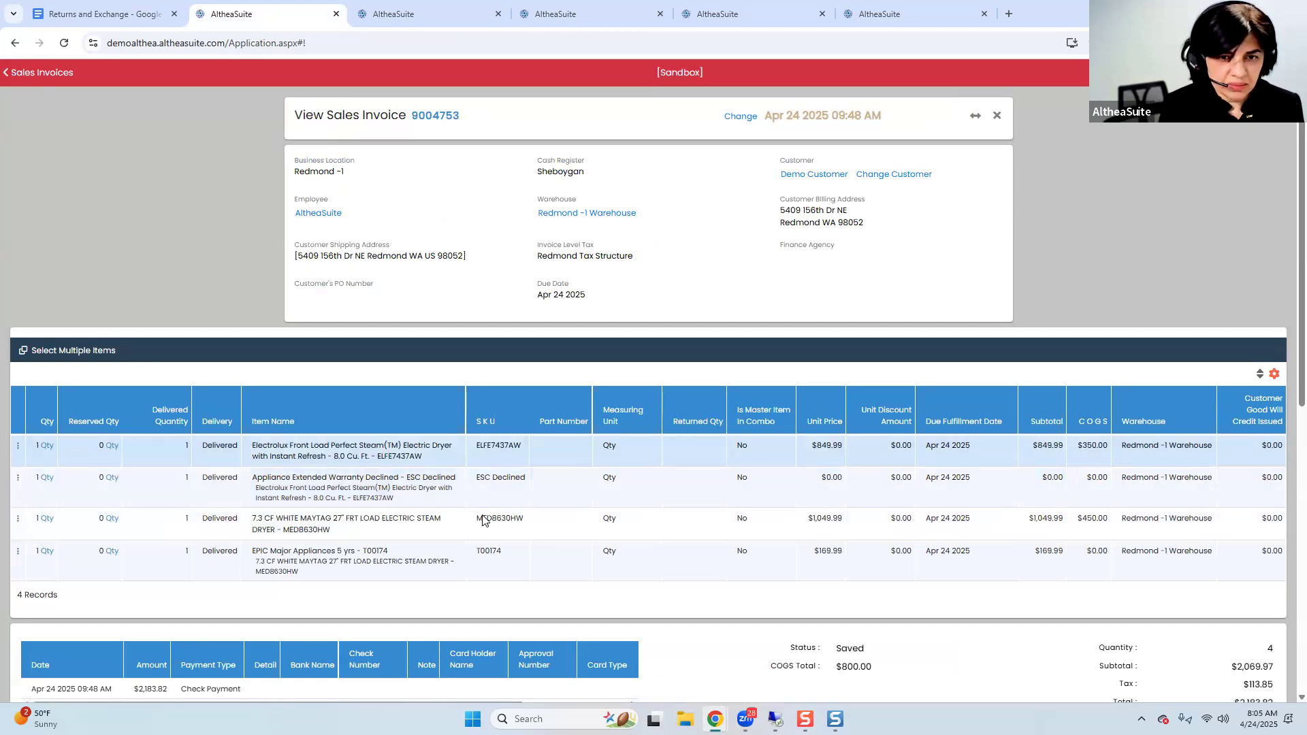
{"action": "left_click_drag", "start_coordinate": [474, 522], "coordinate": [525, 521]}
{"action": "key", "text": "ctrl+c"}
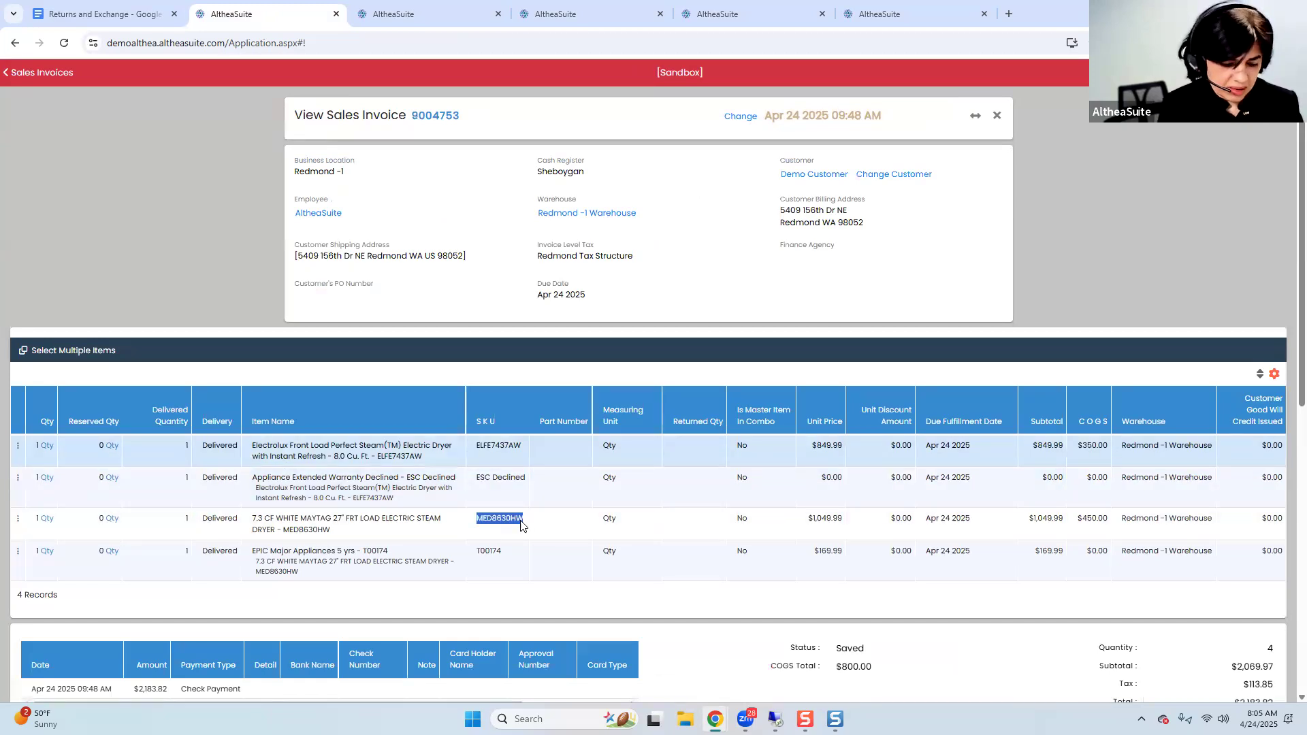
{"action": "left_click", "coordinate": [395, 19]}
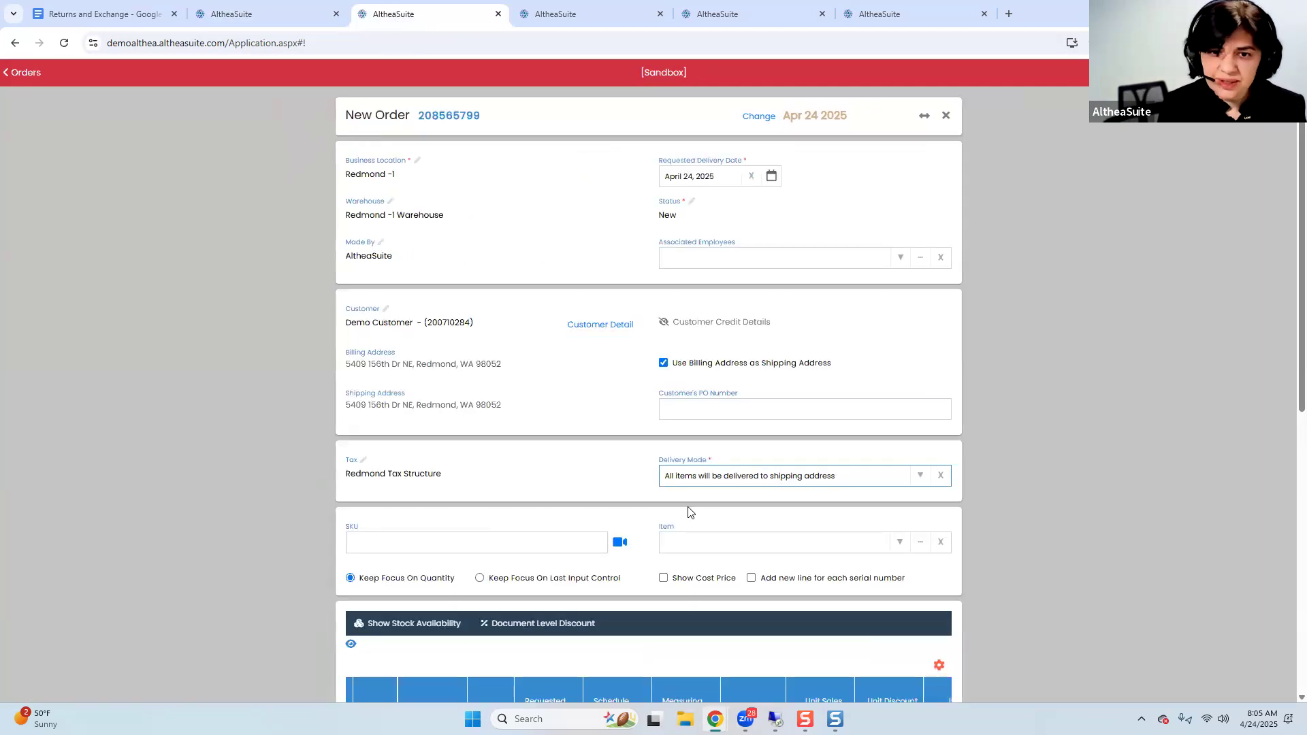
{"action": "left_click", "coordinate": [689, 536]}
{"action": "key", "text": "ctrl+v"}
{"action": "left_click", "coordinate": [717, 573]}
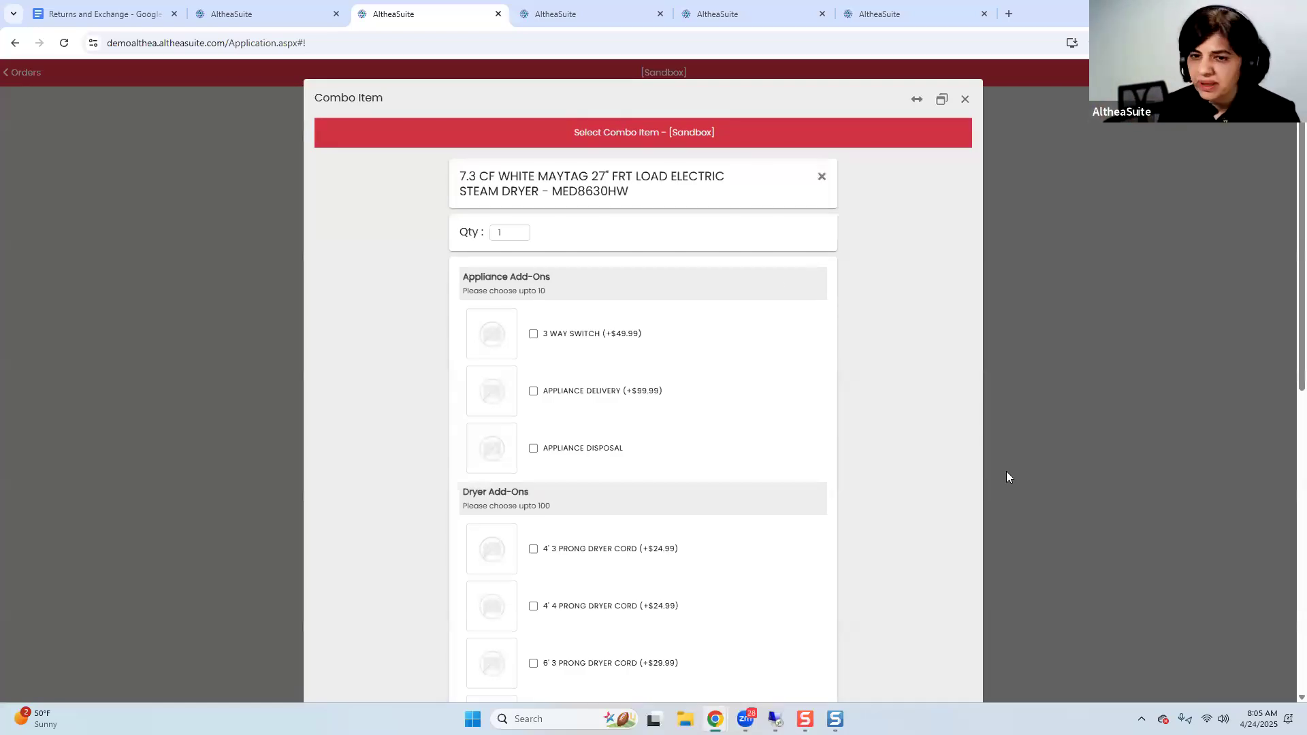
Accept the dryer combo without add-ons and choose the 5-year extended warranty (T00174)
{"action": "scroll", "coordinate": [658, 461], "scroll_direction": "down", "scroll_amount": 1}
{"action": "scroll", "coordinate": [658, 461], "scroll_direction": "down", "scroll_amount": 8}
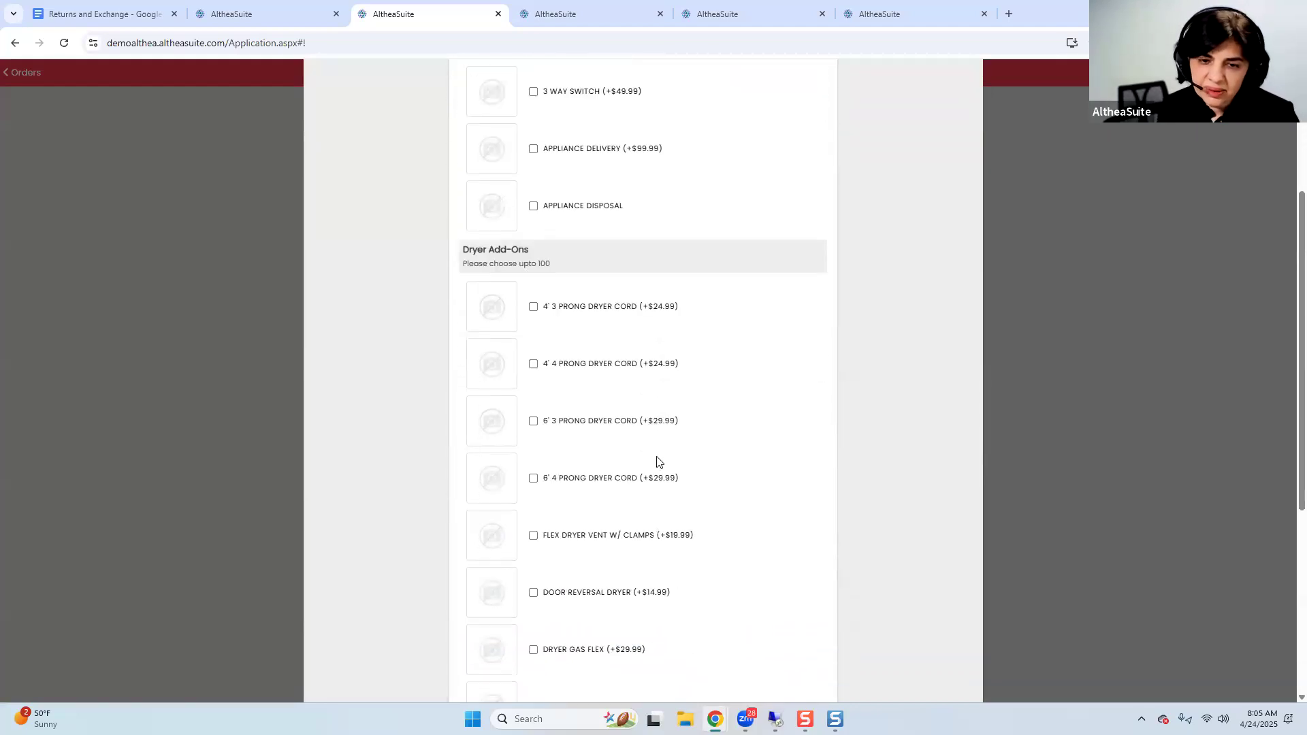
{"action": "left_click", "coordinate": [808, 612]}
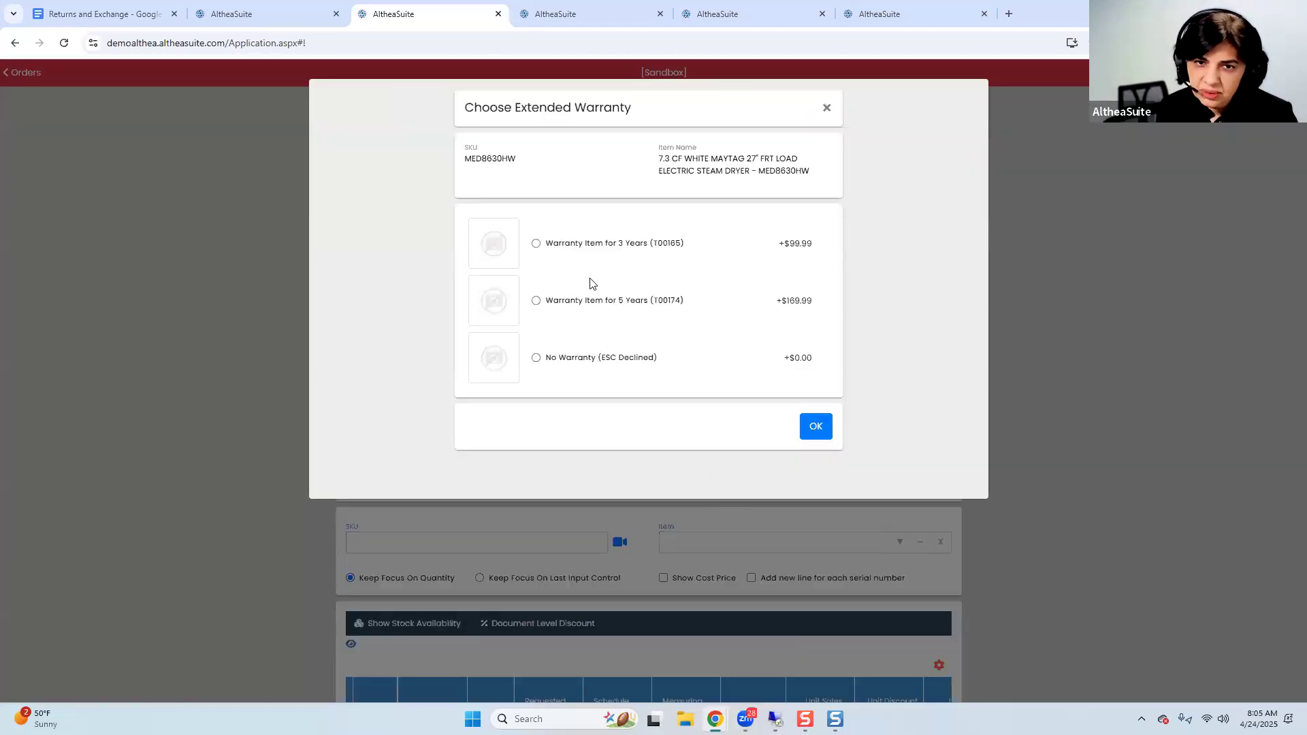
{"action": "left_click", "coordinate": [602, 304]}
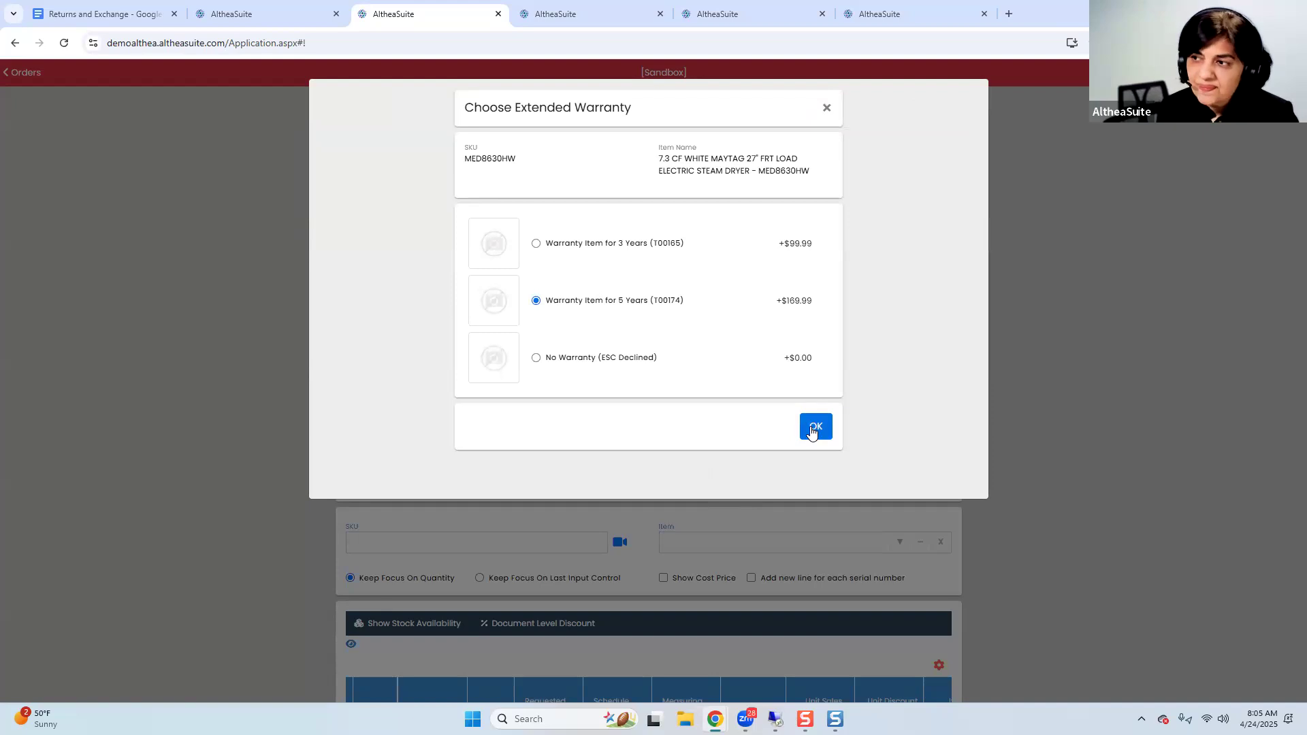
{"action": "left_click", "coordinate": [814, 427]}
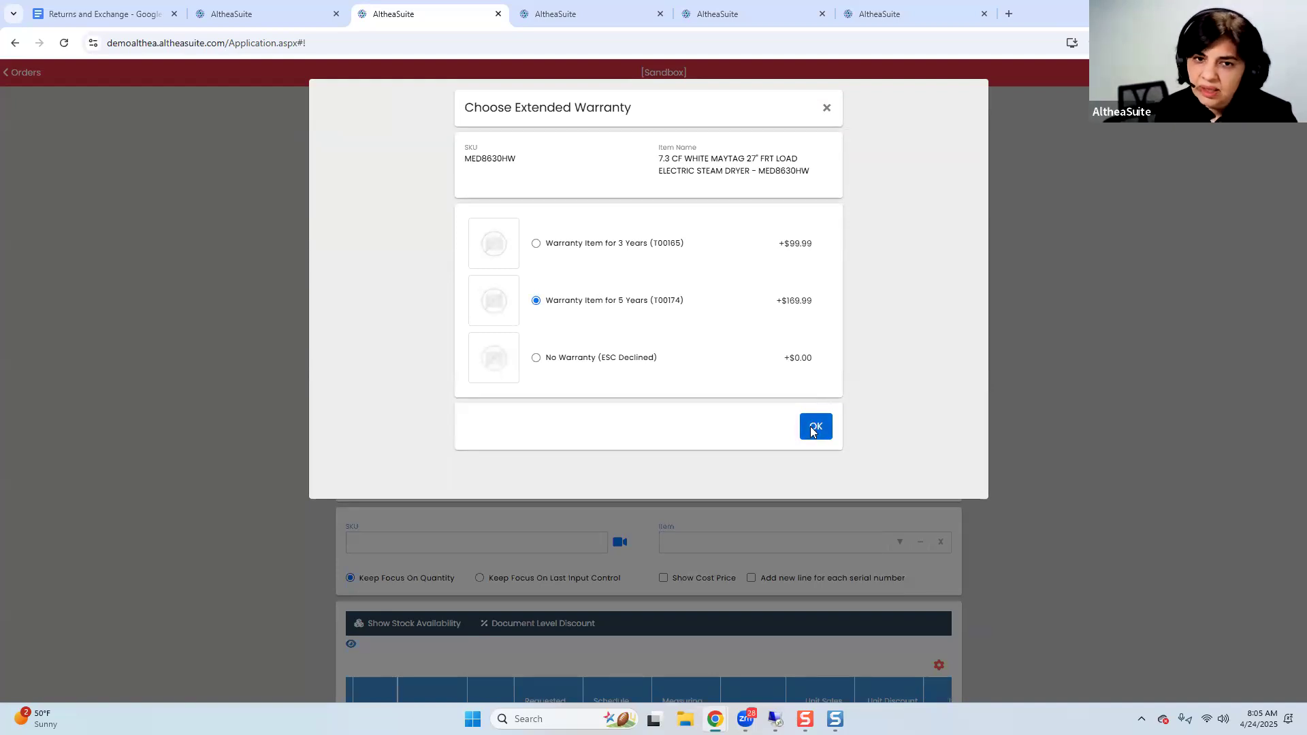
Widen the order's item table and add an exchange line for the MED8630HW dryer
{"action": "scroll", "coordinate": [930, 203], "scroll_direction": "up", "scroll_amount": 4}
{"action": "scroll", "coordinate": [930, 203], "scroll_direction": "up", "scroll_amount": 1}
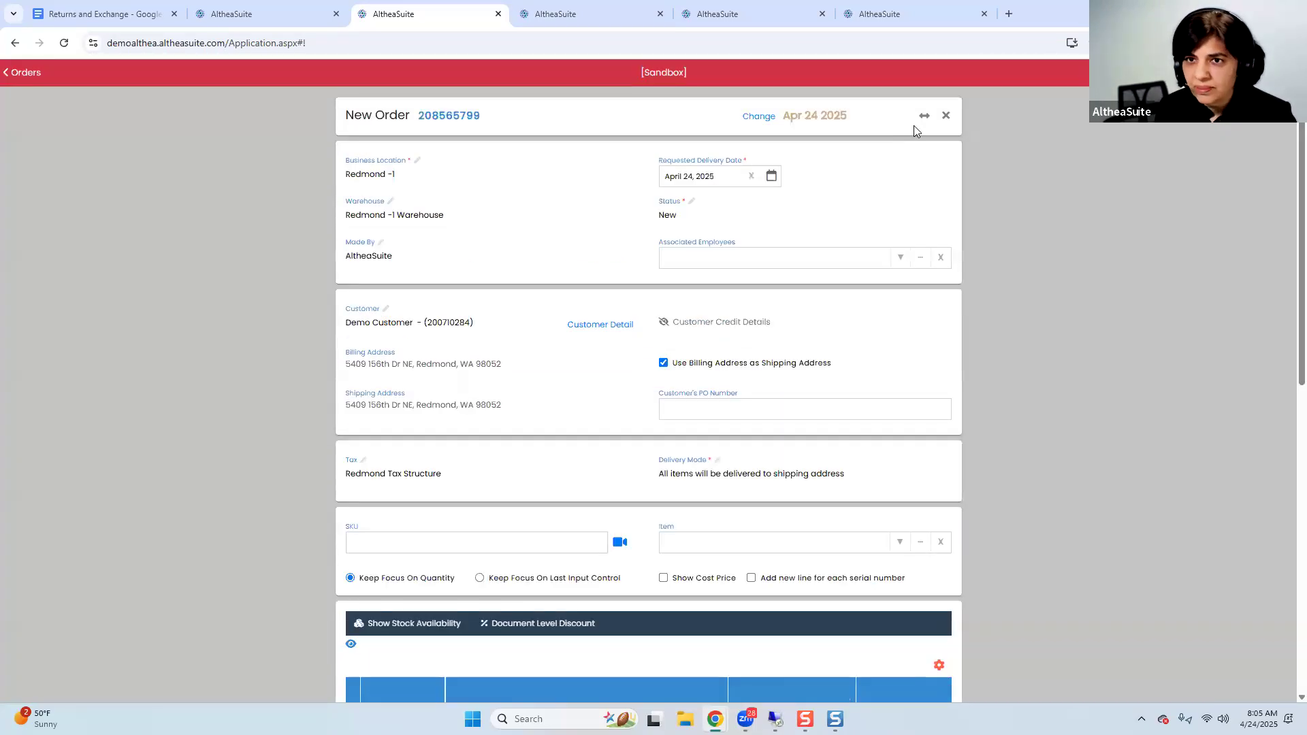
{"action": "left_click", "coordinate": [924, 116]}
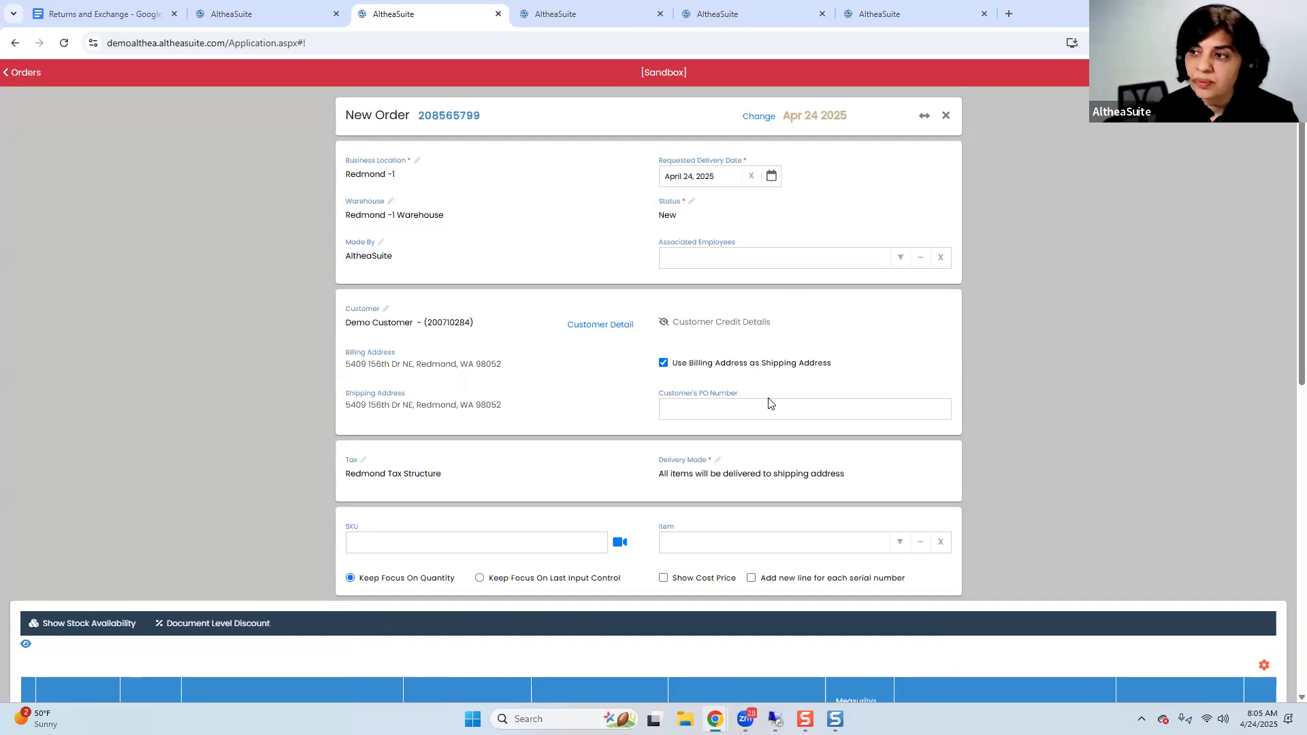
{"action": "scroll", "coordinate": [560, 461], "scroll_direction": "down", "scroll_amount": 3}
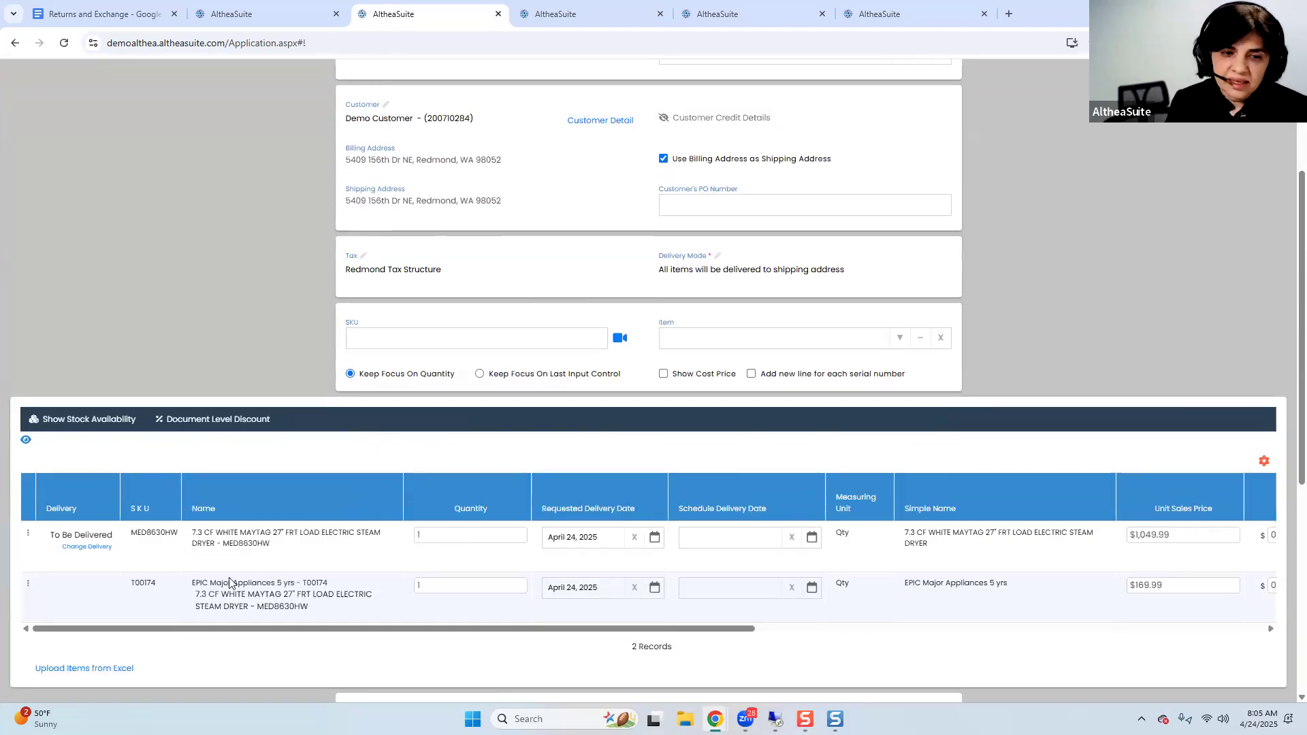
{"action": "left_click", "coordinate": [28, 536]}
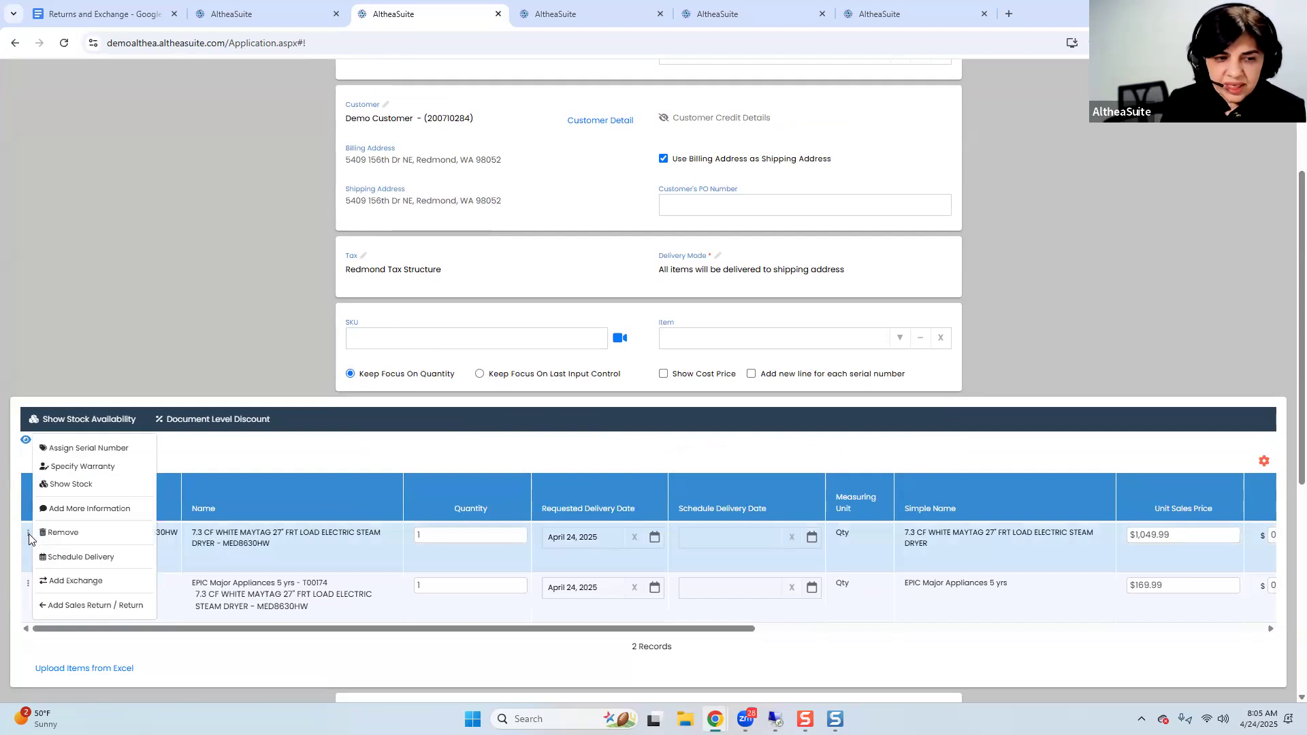
{"action": "left_click", "coordinate": [77, 582]}
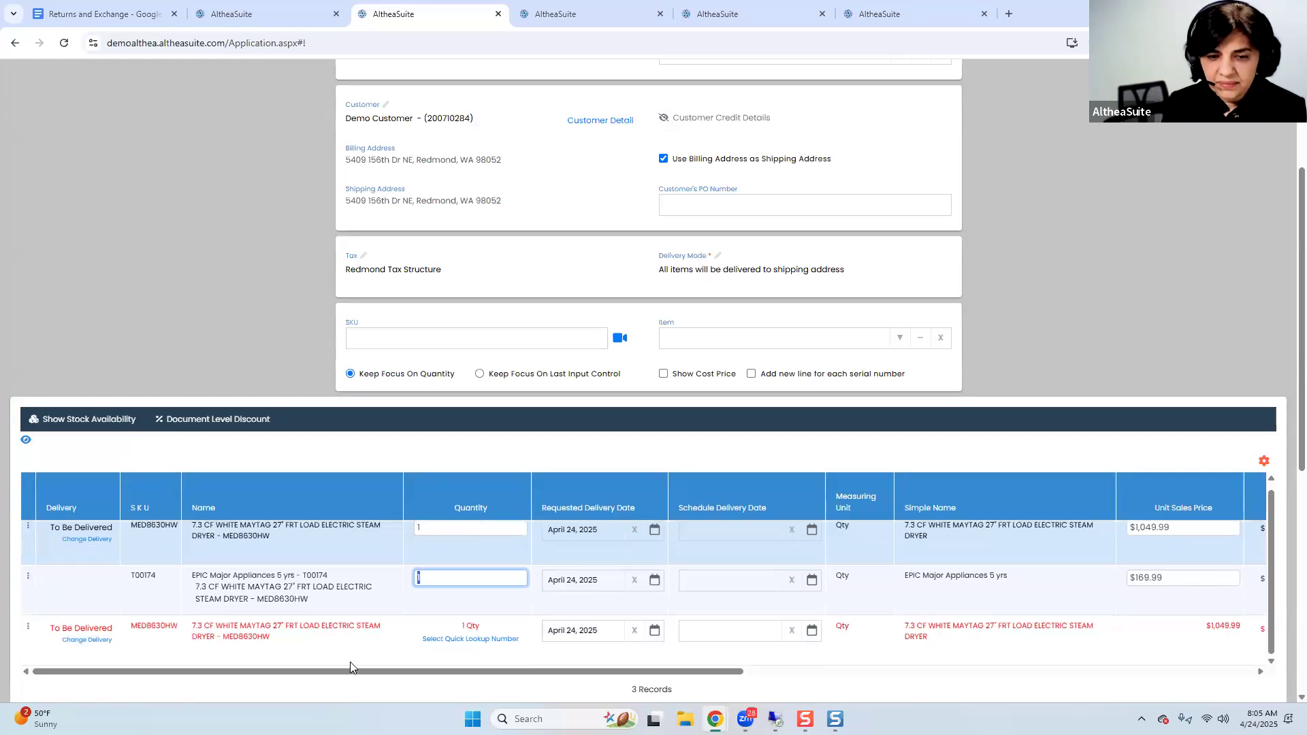
Assign quick lookup number 214175 to the dryer's exchange line and expand the item table to show all rows
{"action": "left_click", "coordinate": [355, 651]}
{"action": "scroll", "coordinate": [836, 475], "scroll_direction": "down", "scroll_amount": 2}
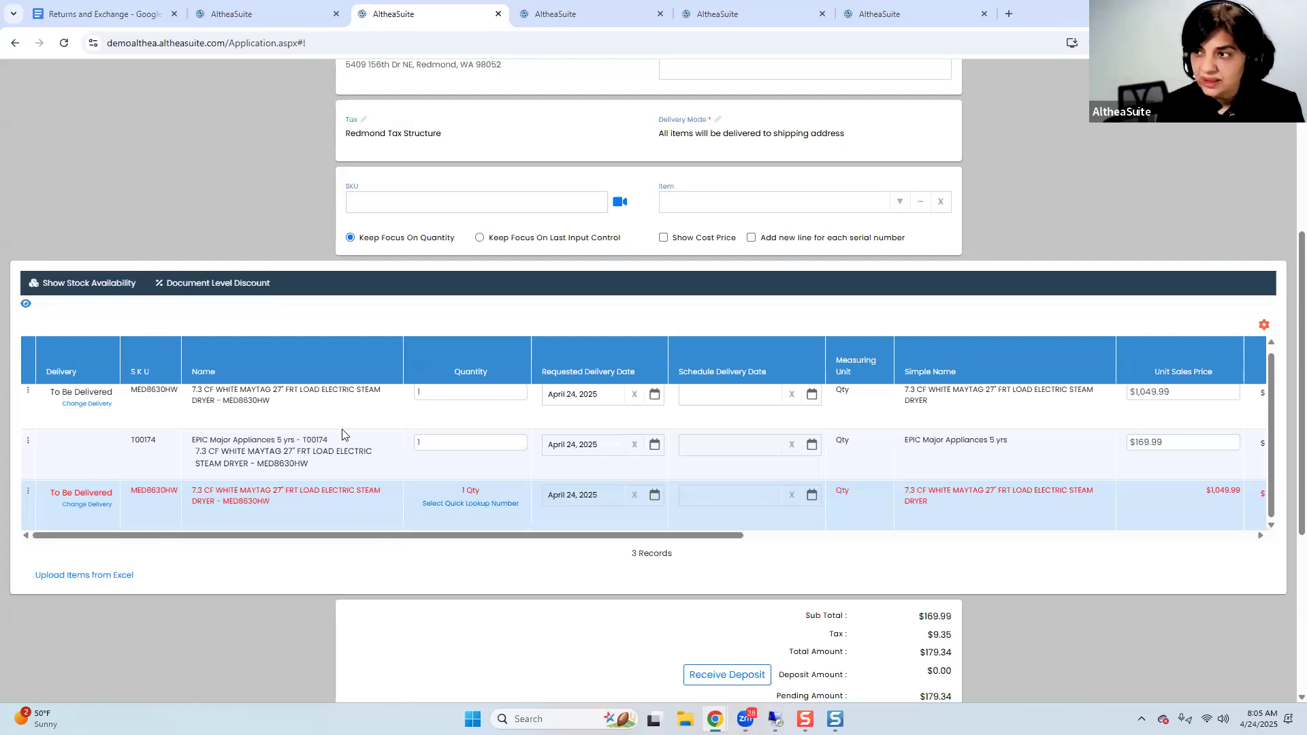
{"action": "left_click", "coordinate": [453, 512]}
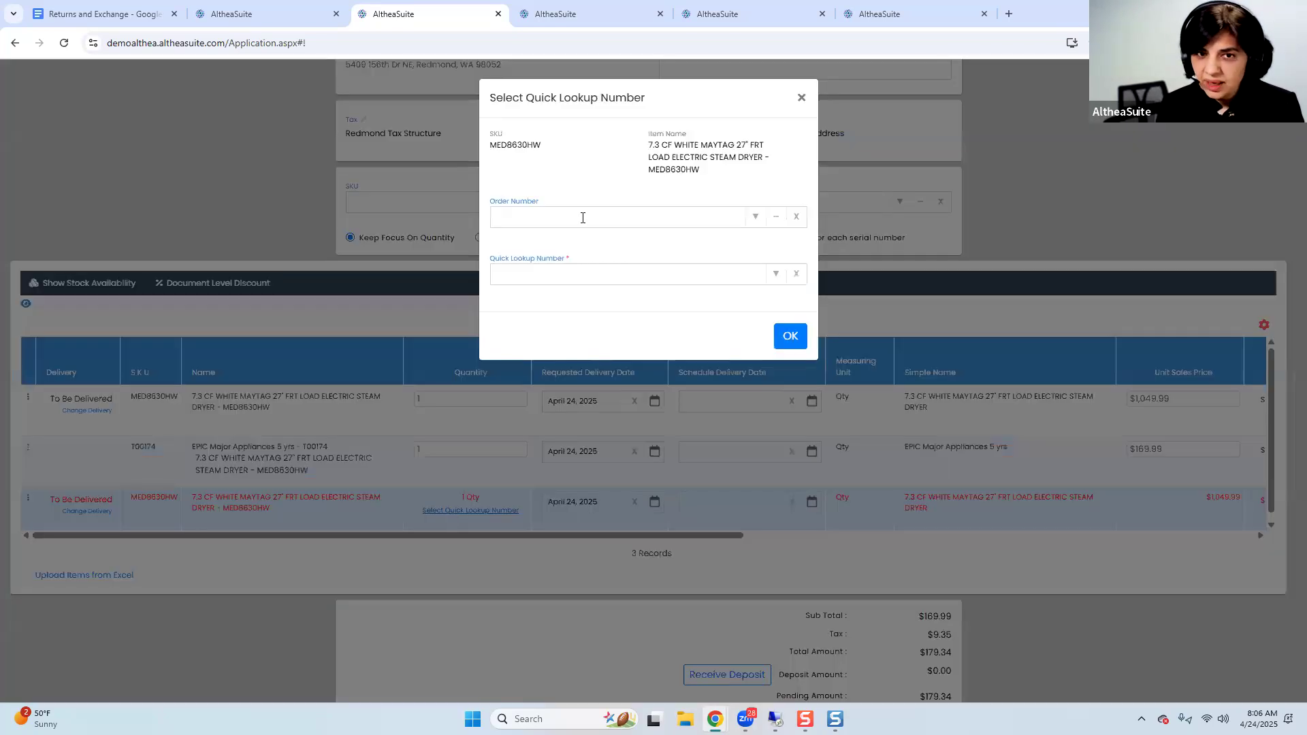
{"action": "left_click", "coordinate": [776, 276]}
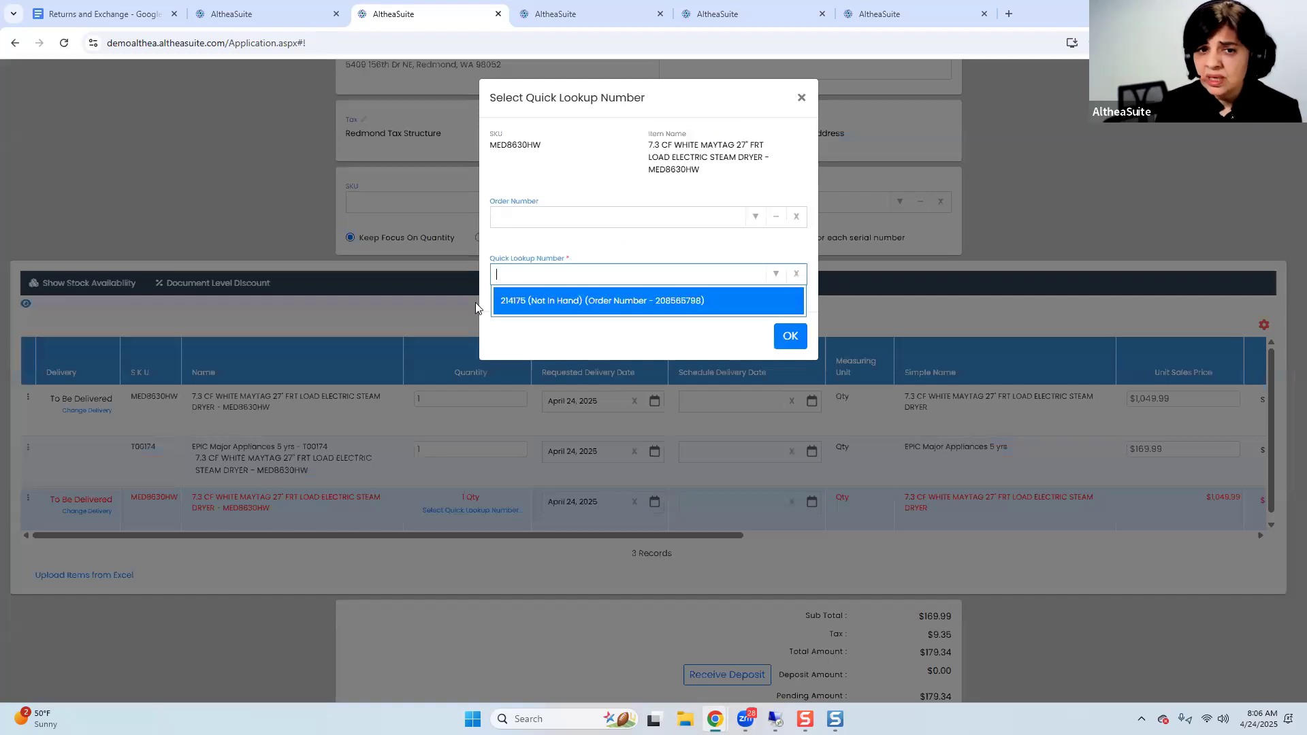
{"action": "left_click", "coordinate": [554, 300]}
{"action": "left_click", "coordinate": [790, 337]}
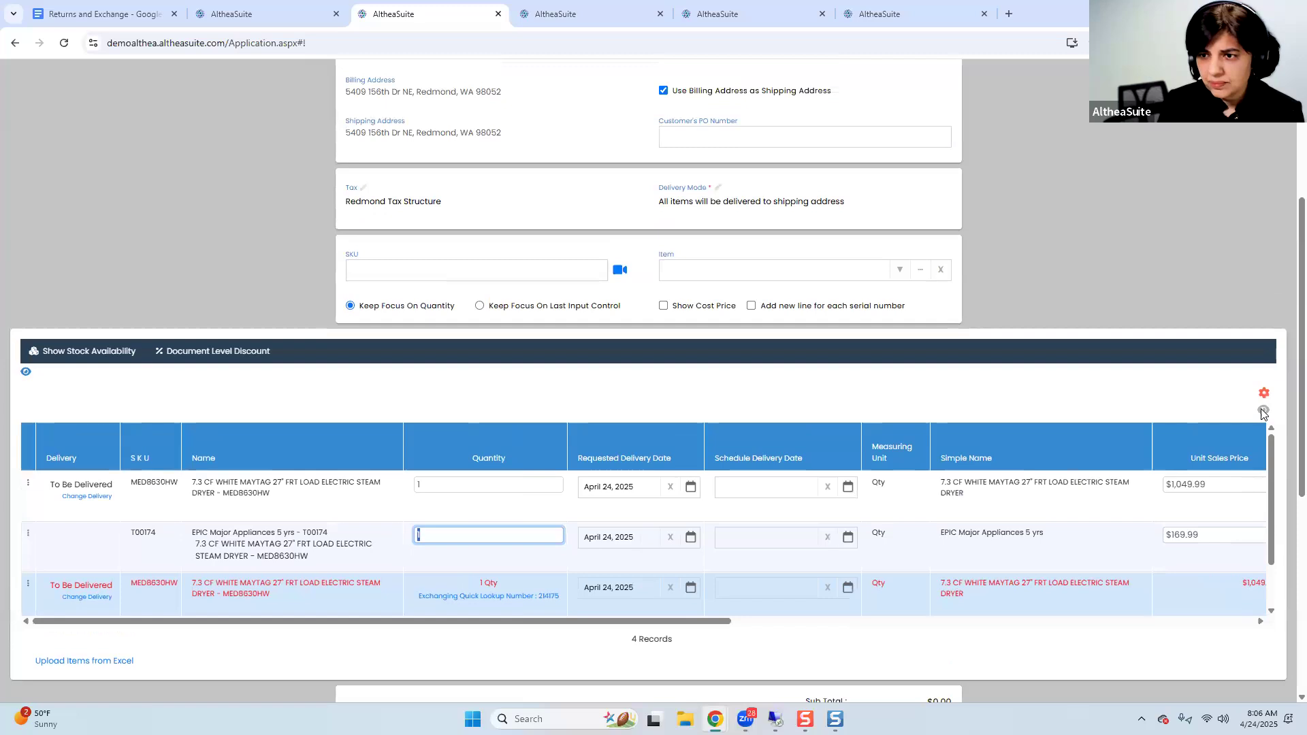
{"action": "left_click", "coordinate": [1263, 413]}
{"action": "scroll", "coordinate": [361, 404], "scroll_direction": "down", "scroll_amount": 2}
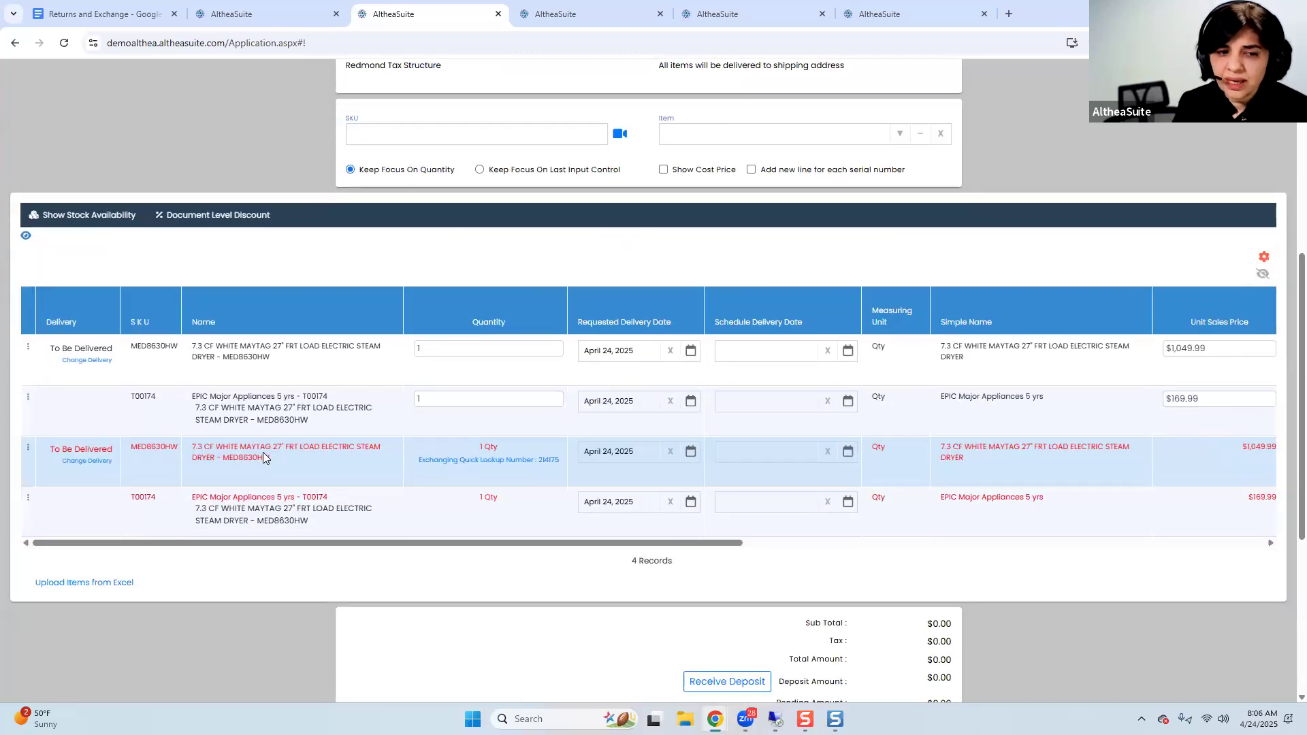
Open serial number assignment for the replacement MED8630HW dryer line in the new order
{"action": "left_click", "coordinate": [245, 365]}
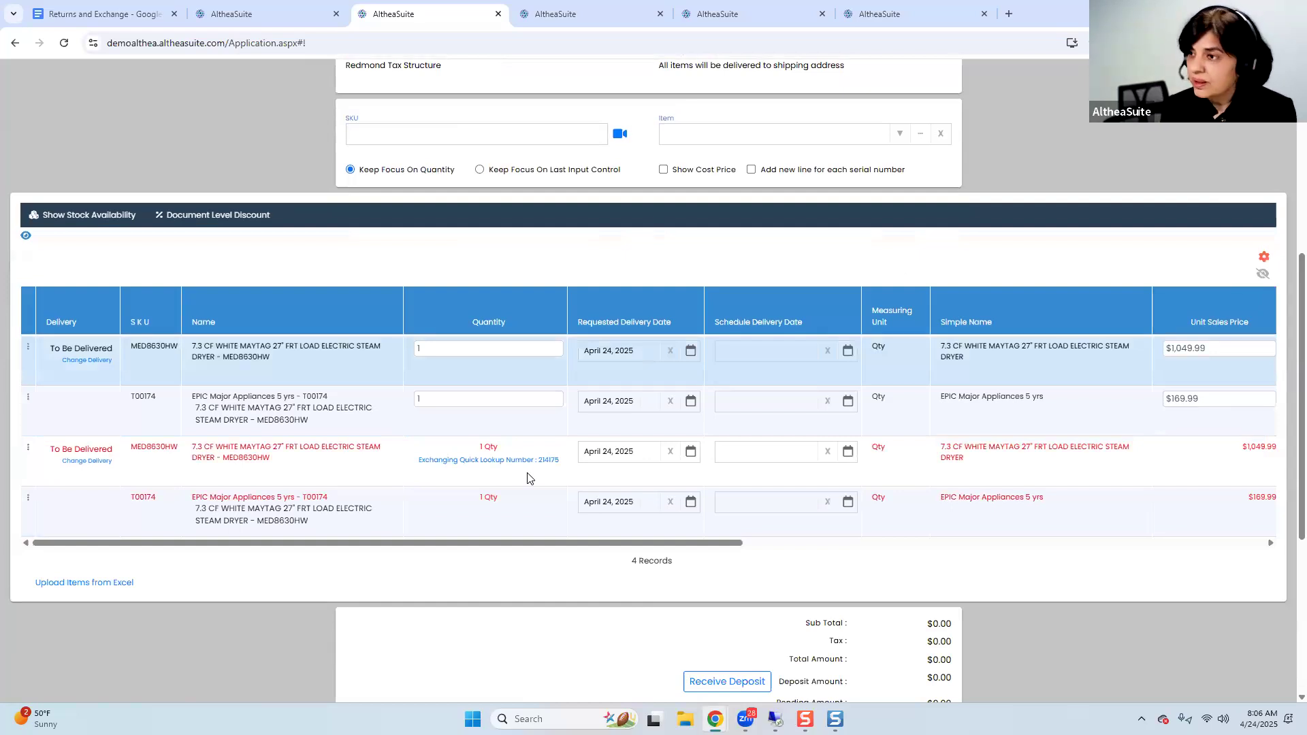
{"action": "scroll", "coordinate": [630, 504], "scroll_direction": "down", "scroll_amount": 1}
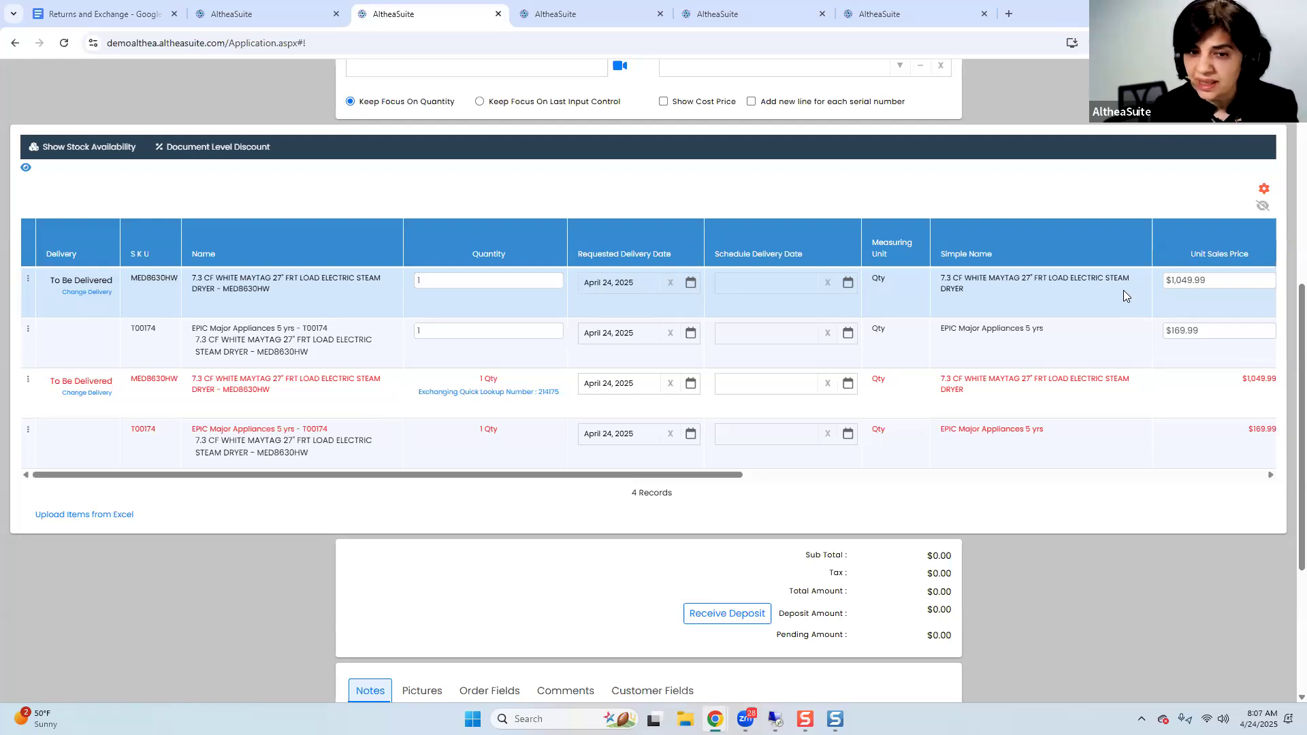
{"action": "left_click", "coordinate": [28, 282]}
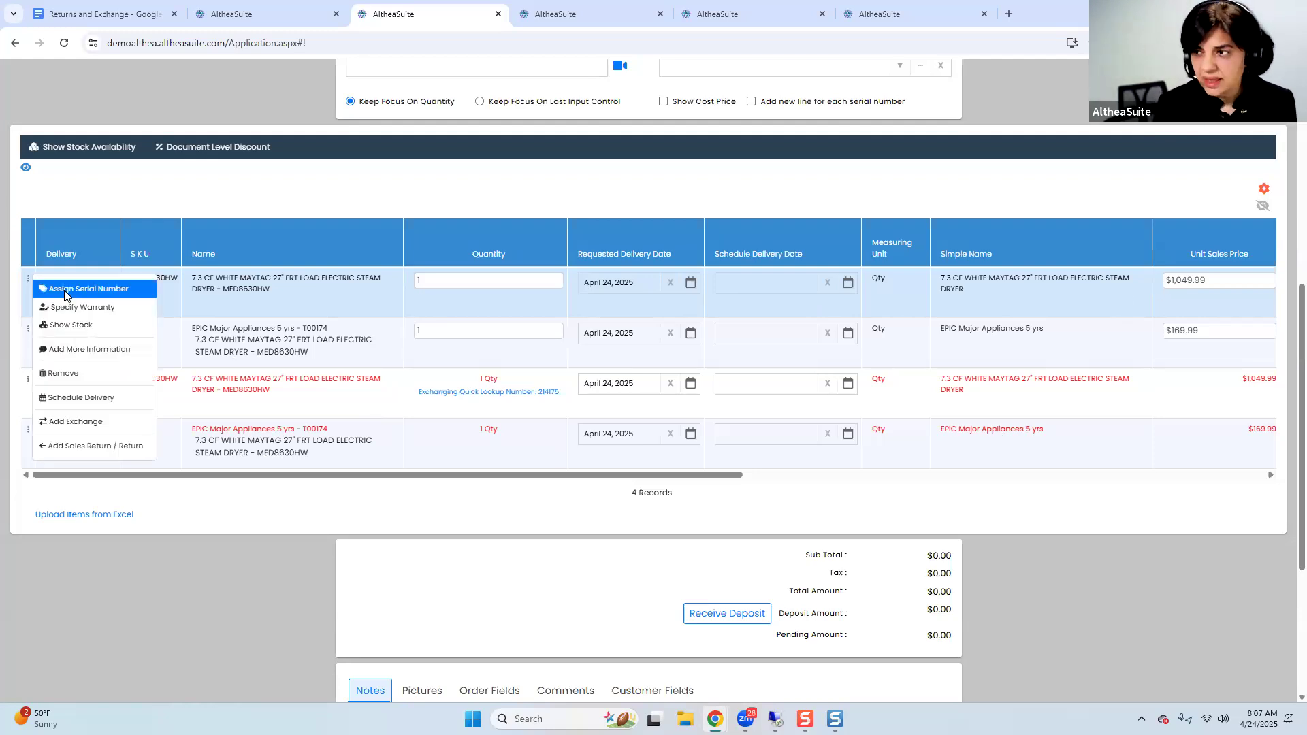
{"action": "left_click", "coordinate": [63, 292]}
{"action": "left_click", "coordinate": [422, 346]}
{"action": "type", "text": "d"}
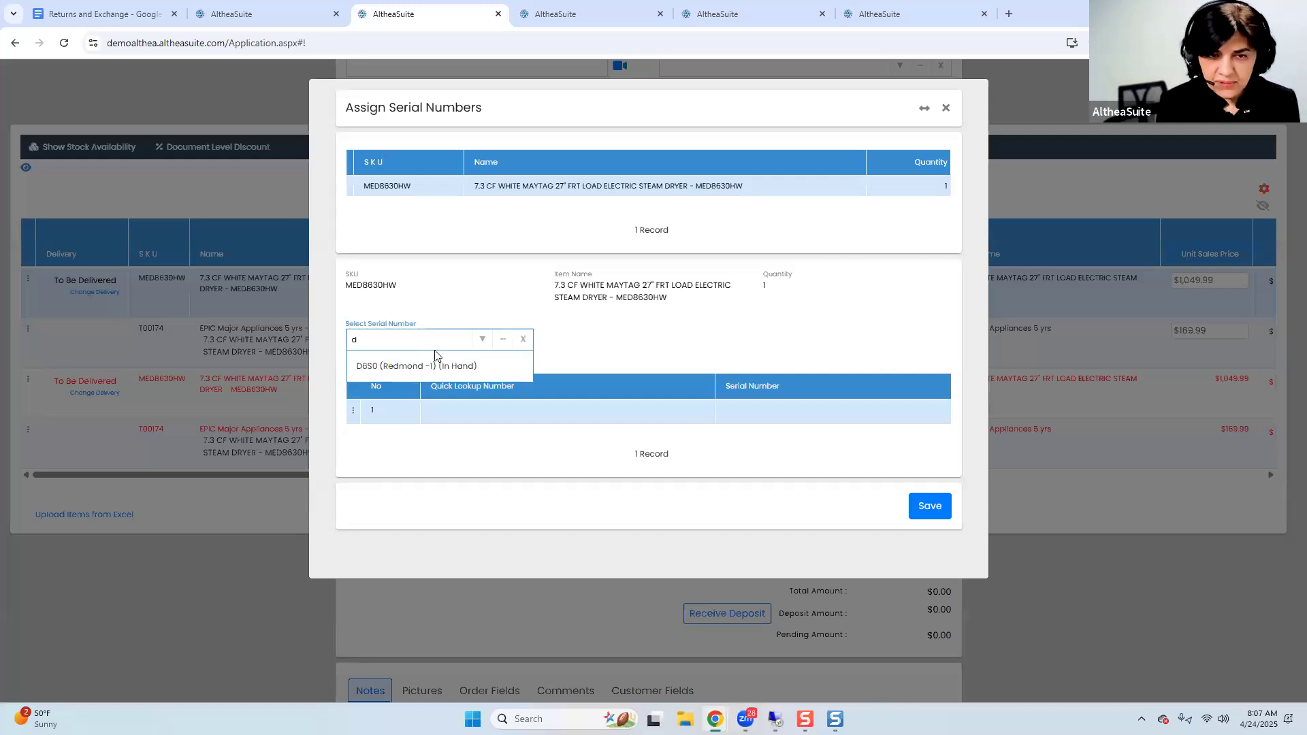
{"action": "left_click", "coordinate": [428, 369]}
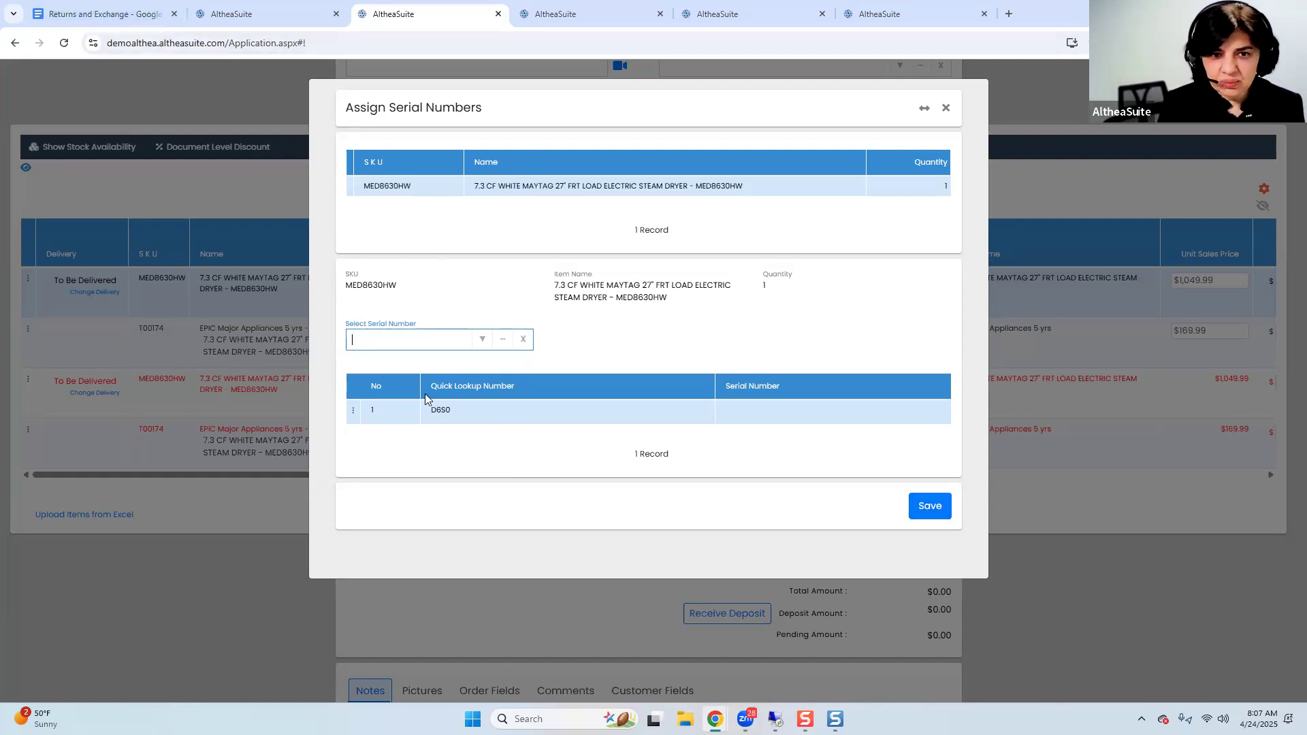
{"action": "left_click", "coordinate": [353, 412]}
{"action": "left_click", "coordinate": [377, 419]}
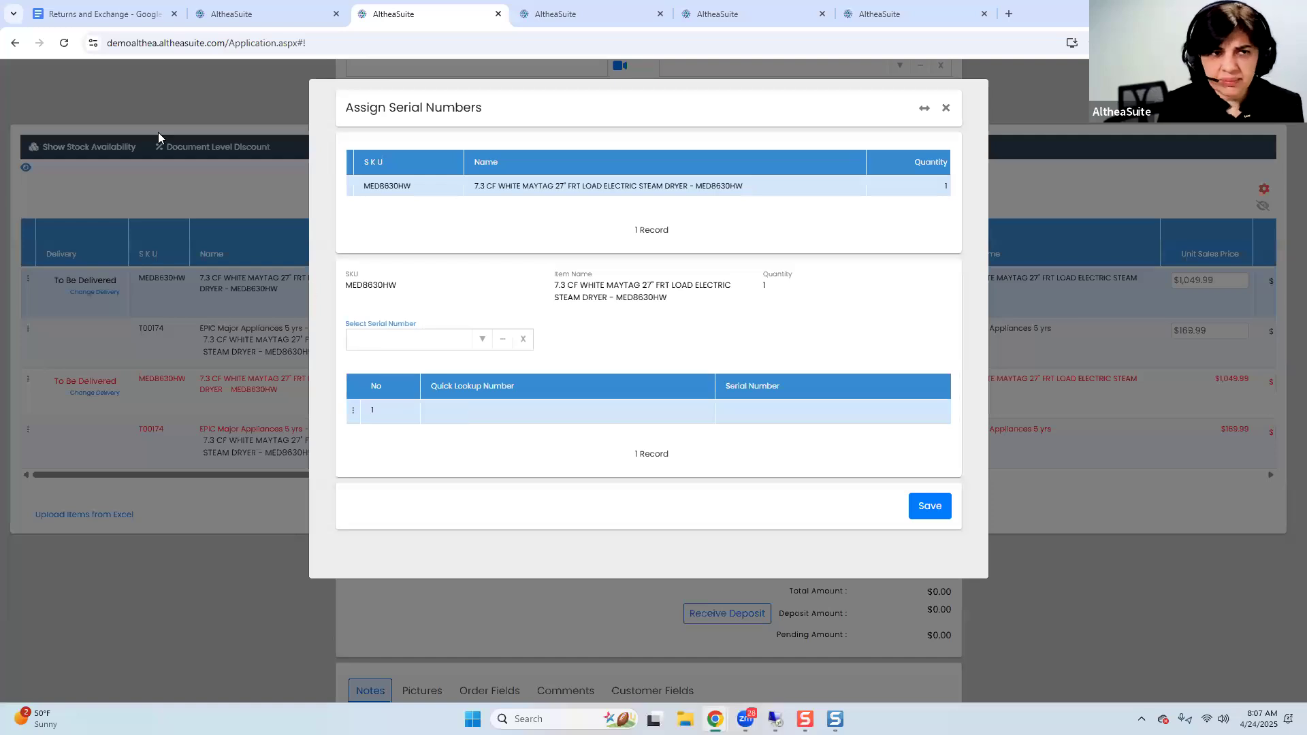
Look up serial D888 in the Returns and Exchange document and try it as the replacement dryer's serial number
{"action": "left_click", "coordinate": [103, 13]}
{"action": "scroll", "coordinate": [511, 579], "scroll_direction": "down", "scroll_amount": 4}
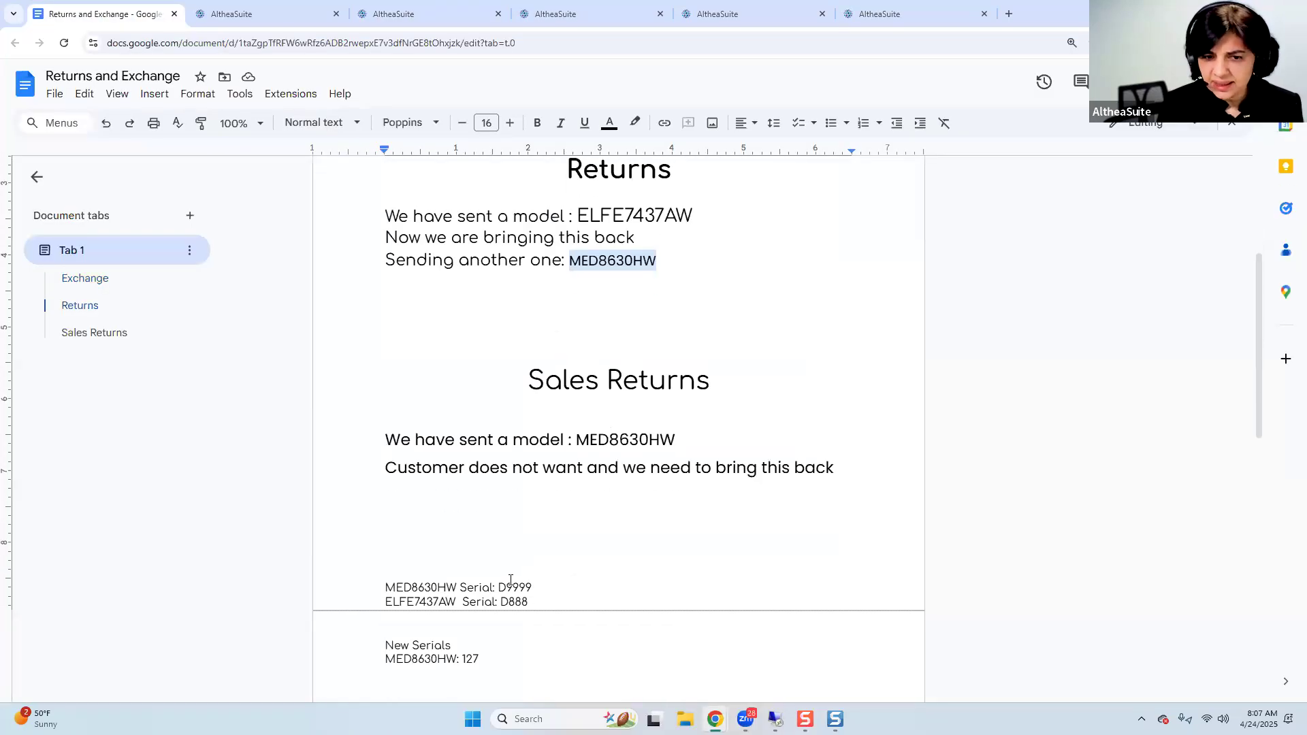
{"action": "left_click_drag", "start_coordinate": [499, 602], "coordinate": [538, 603]}
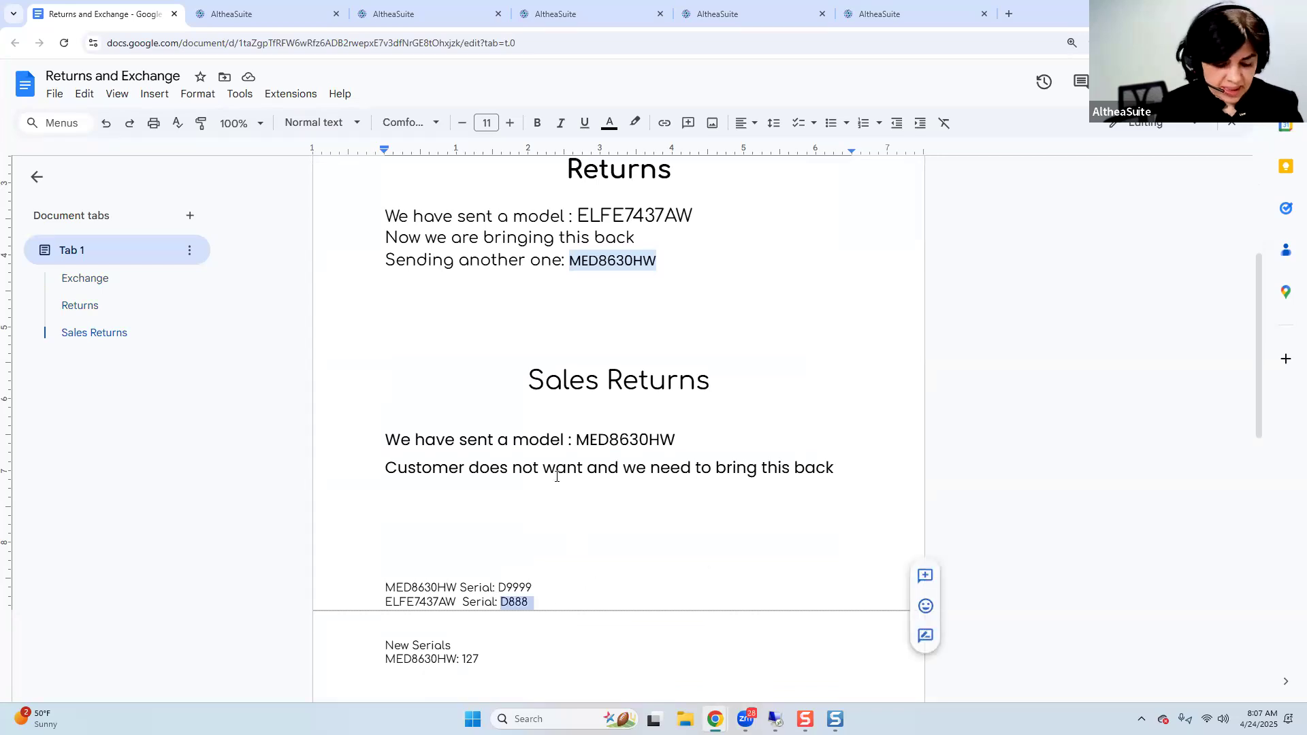
{"action": "left_click", "coordinate": [239, 13]}
{"action": "left_click", "coordinate": [18, 519]}
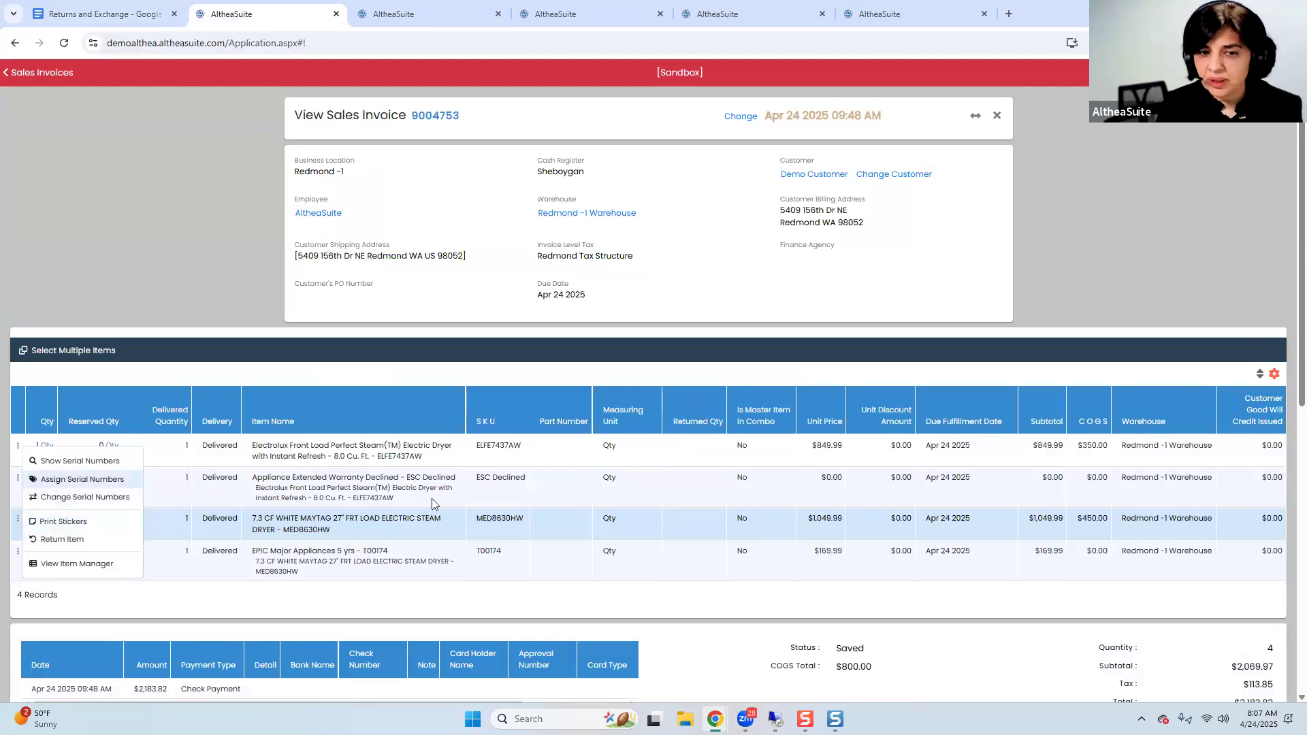
{"action": "left_click", "coordinate": [446, 10]}
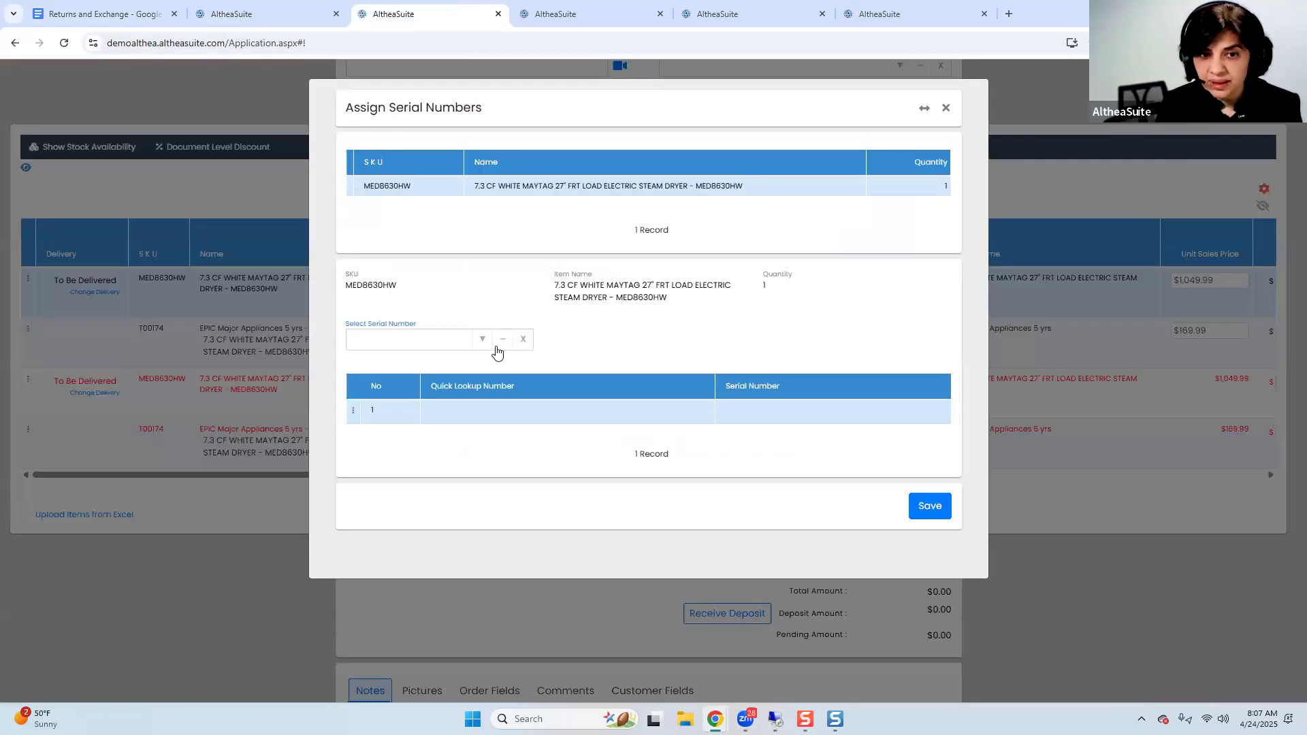
{"action": "left_click", "coordinate": [436, 334]}
{"action": "type", "text": "D888"}
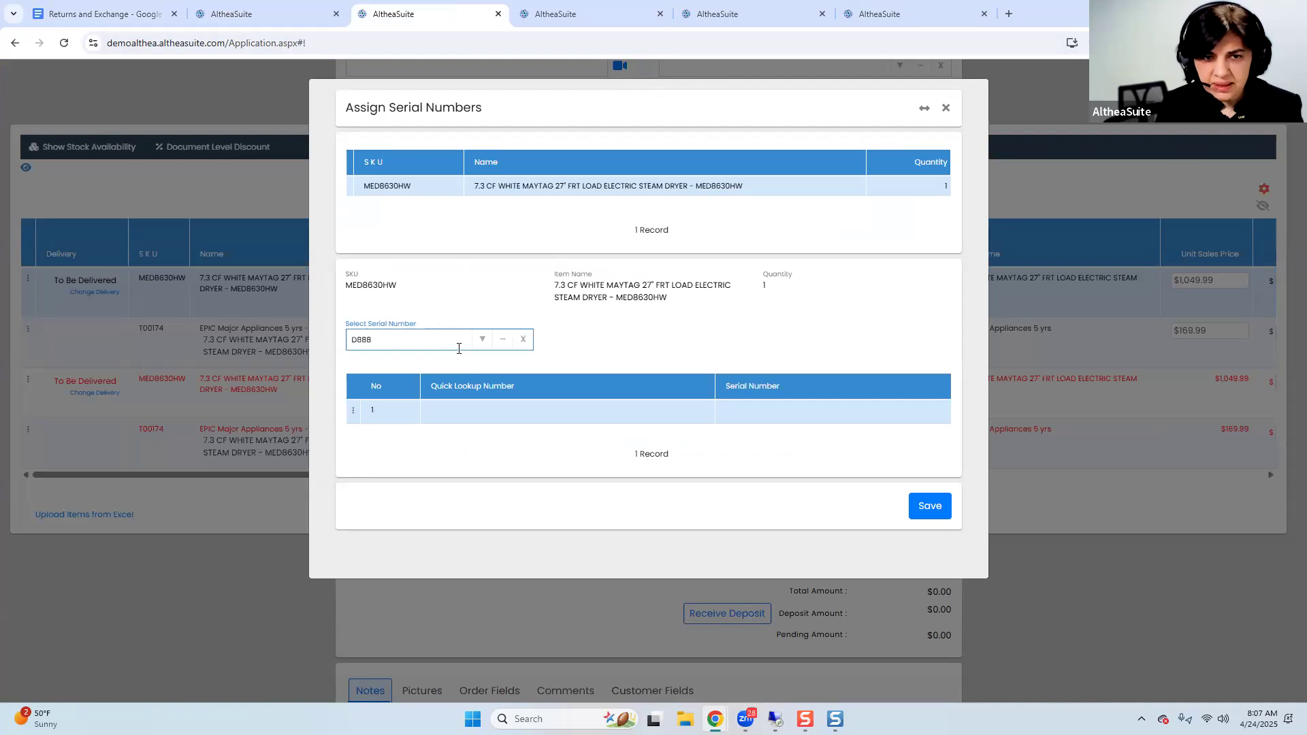
Assign quick lookup number 214166 with serial 124 to the replacement dryer and save the assignment
{"action": "left_click", "coordinate": [481, 344]}
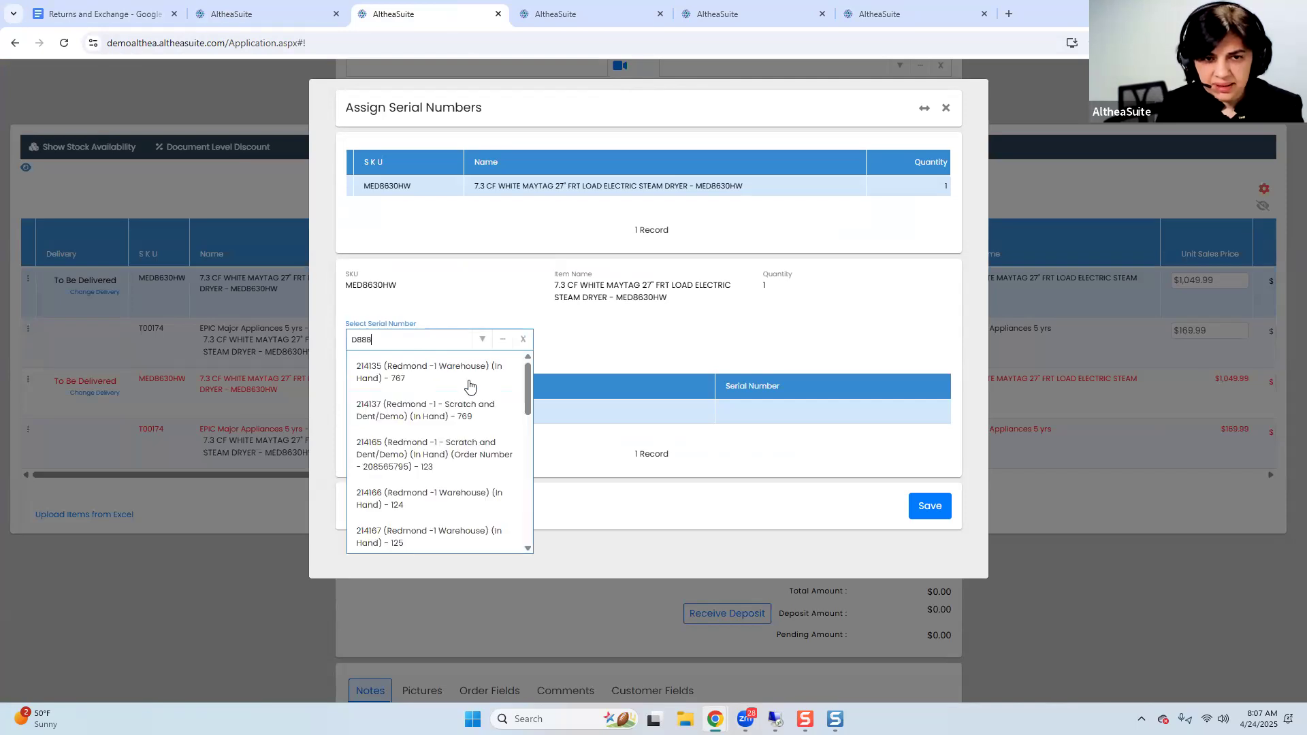
{"action": "left_click", "coordinate": [429, 499]}
{"action": "left_click", "coordinate": [934, 508]}
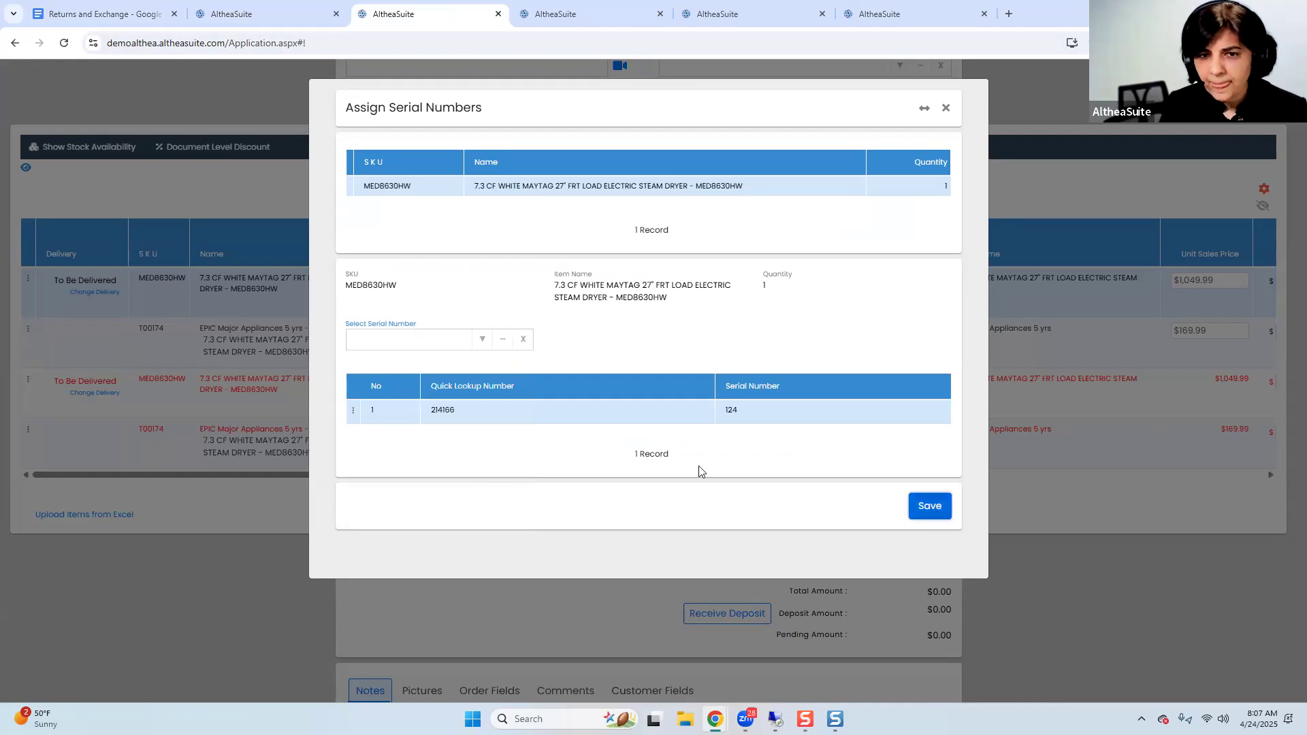
Create the exchange order and copy its order number from the orders list
{"action": "scroll", "coordinate": [779, 543], "scroll_direction": "down", "scroll_amount": 3}
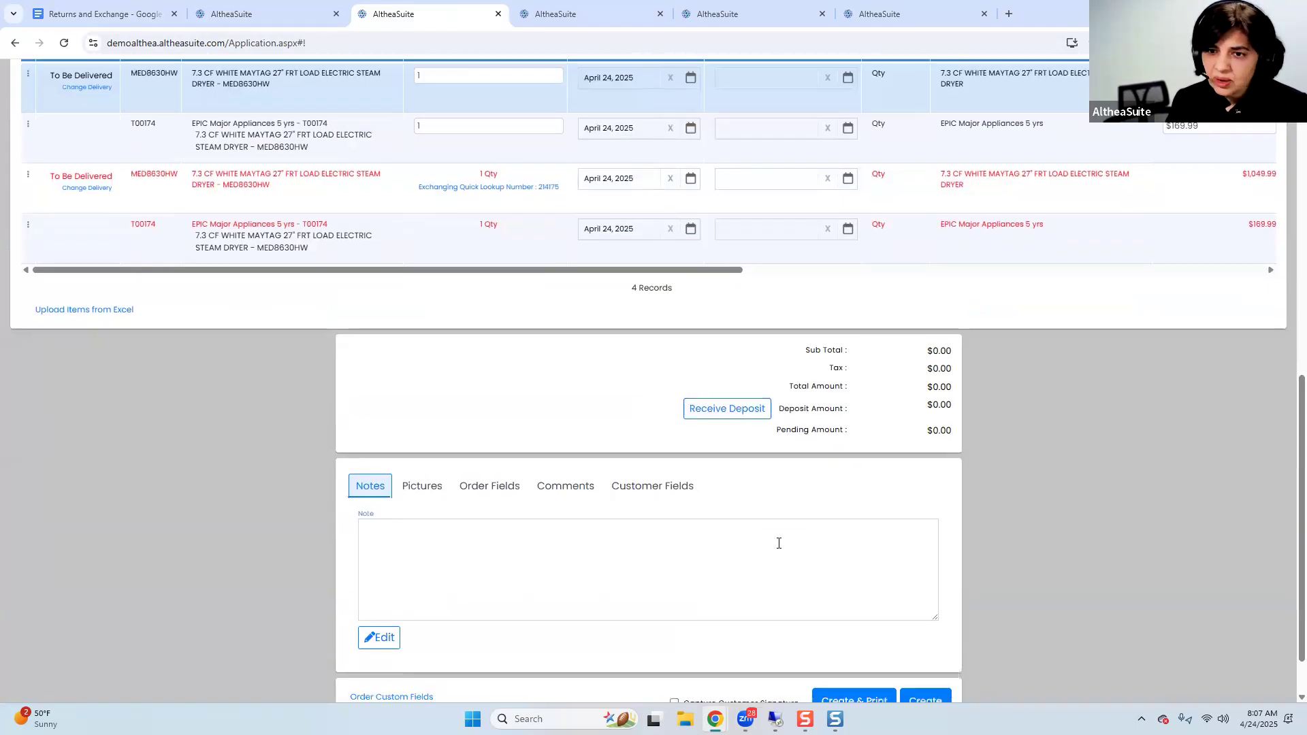
{"action": "left_click", "coordinate": [930, 639]}
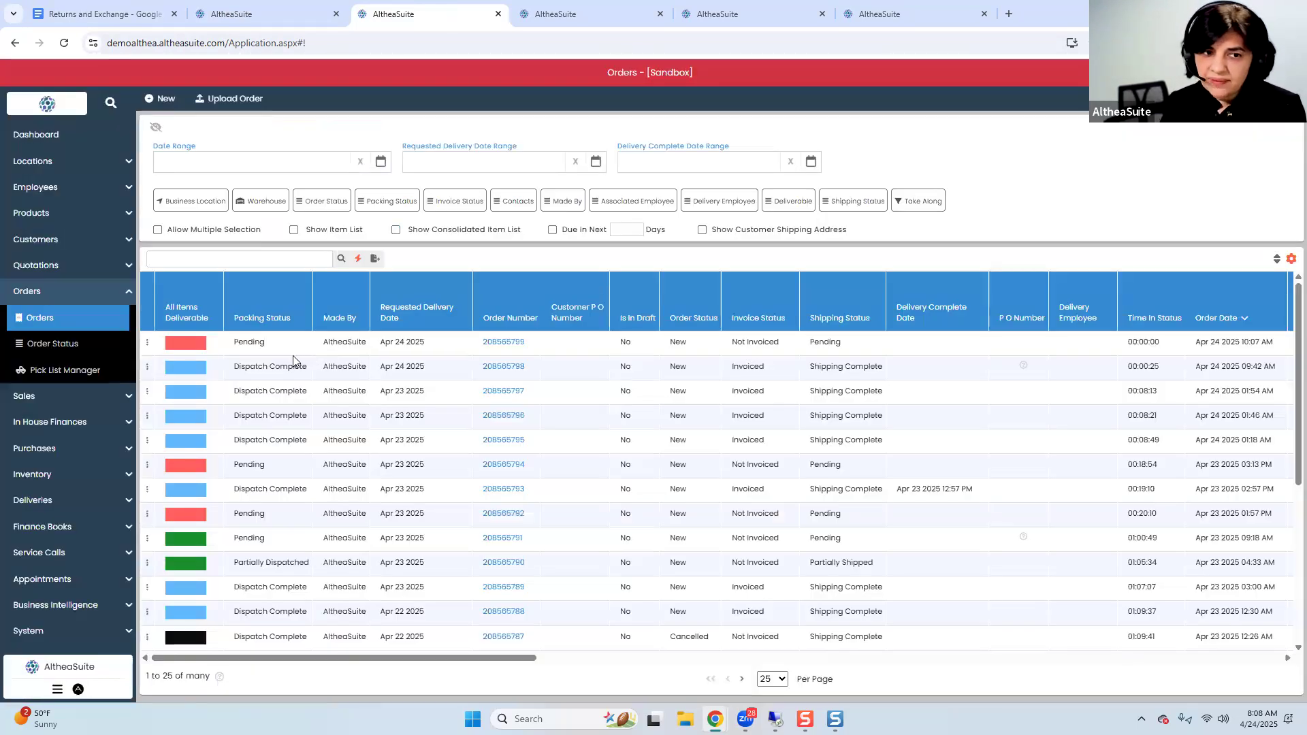
{"action": "left_click", "coordinate": [292, 355]}
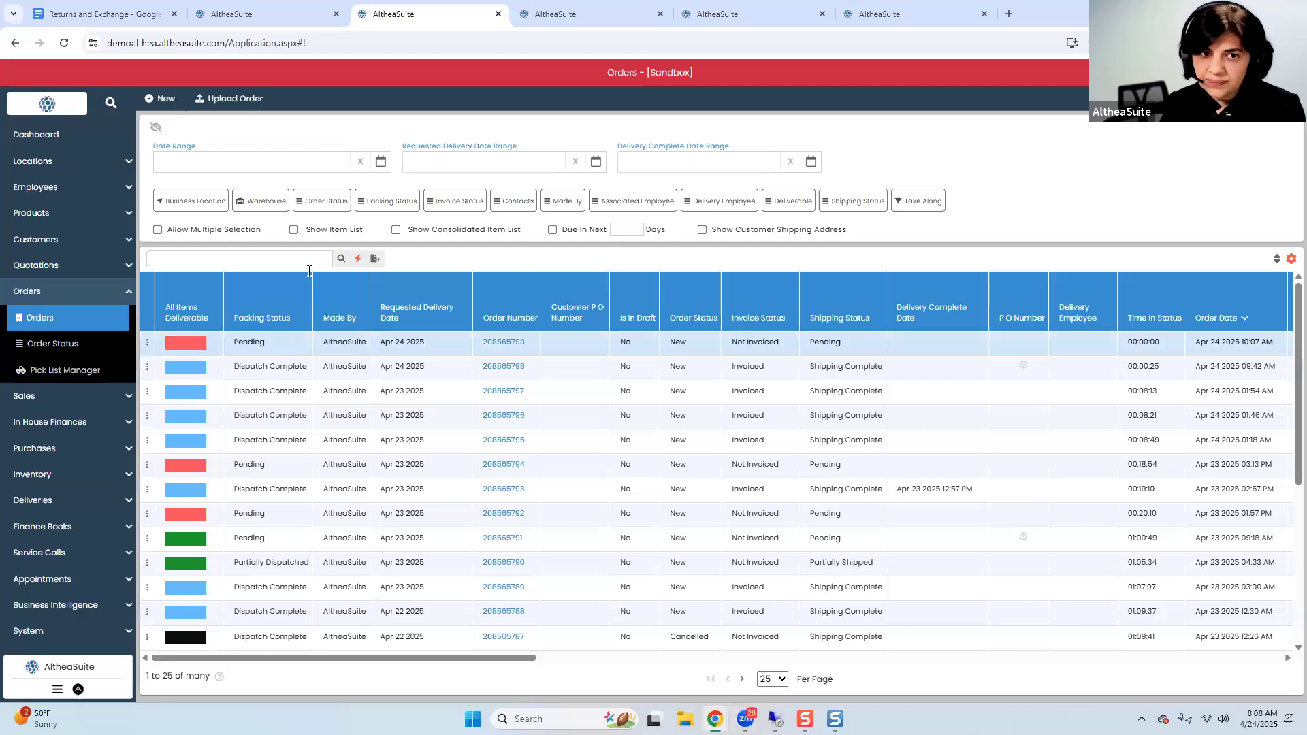
{"action": "left_click", "coordinate": [343, 260]}
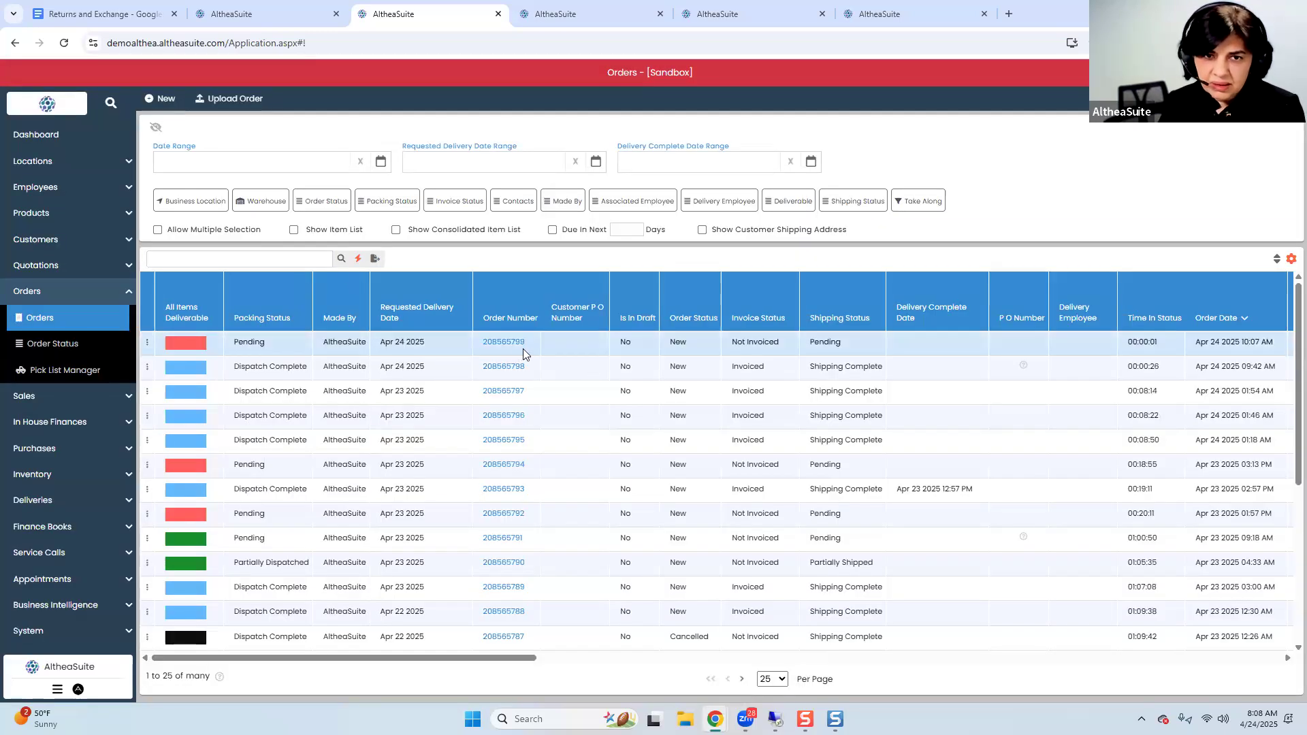
{"action": "double_click", "coordinate": [480, 343]}
{"action": "key", "text": "ctrl+c"}
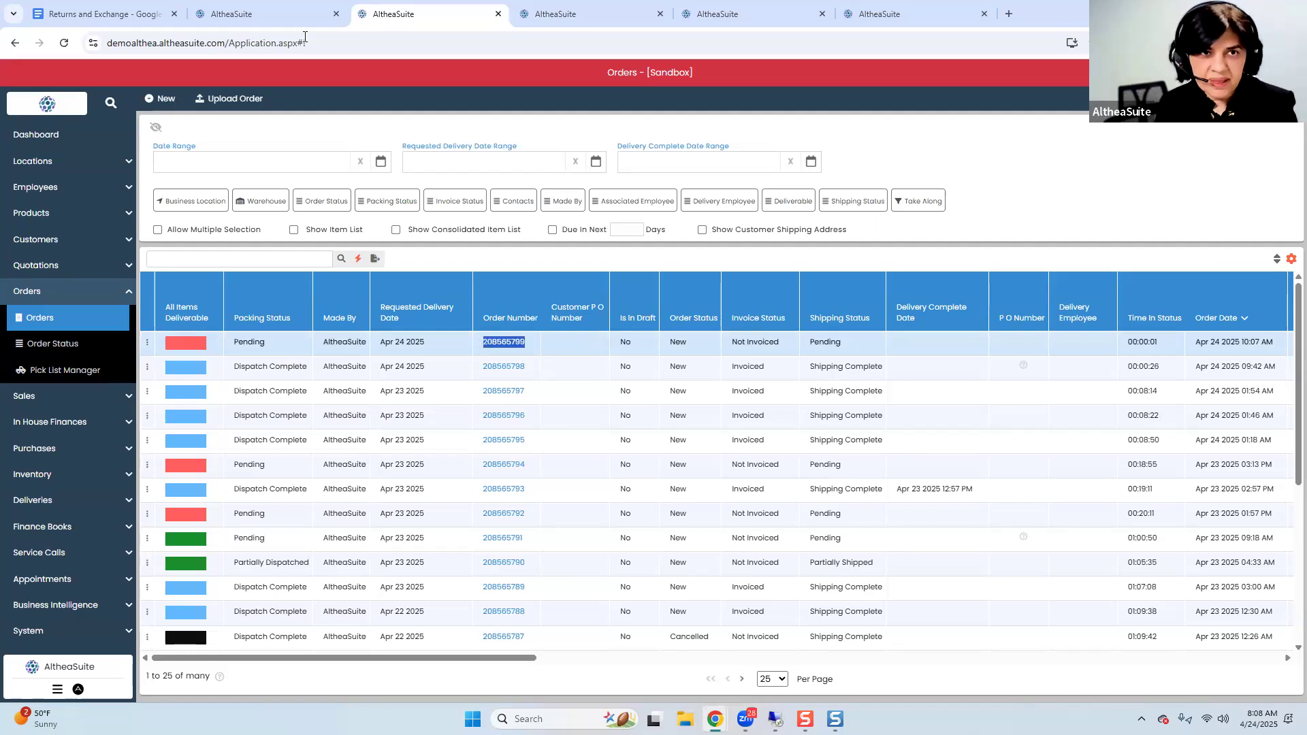
Switch to the AltheaSuite browser page showing serial numbers and open Pending Deliveries there
{"action": "left_click", "coordinate": [542, 15]}
{"action": "scroll", "coordinate": [57, 504], "scroll_direction": "down", "scroll_amount": 2}
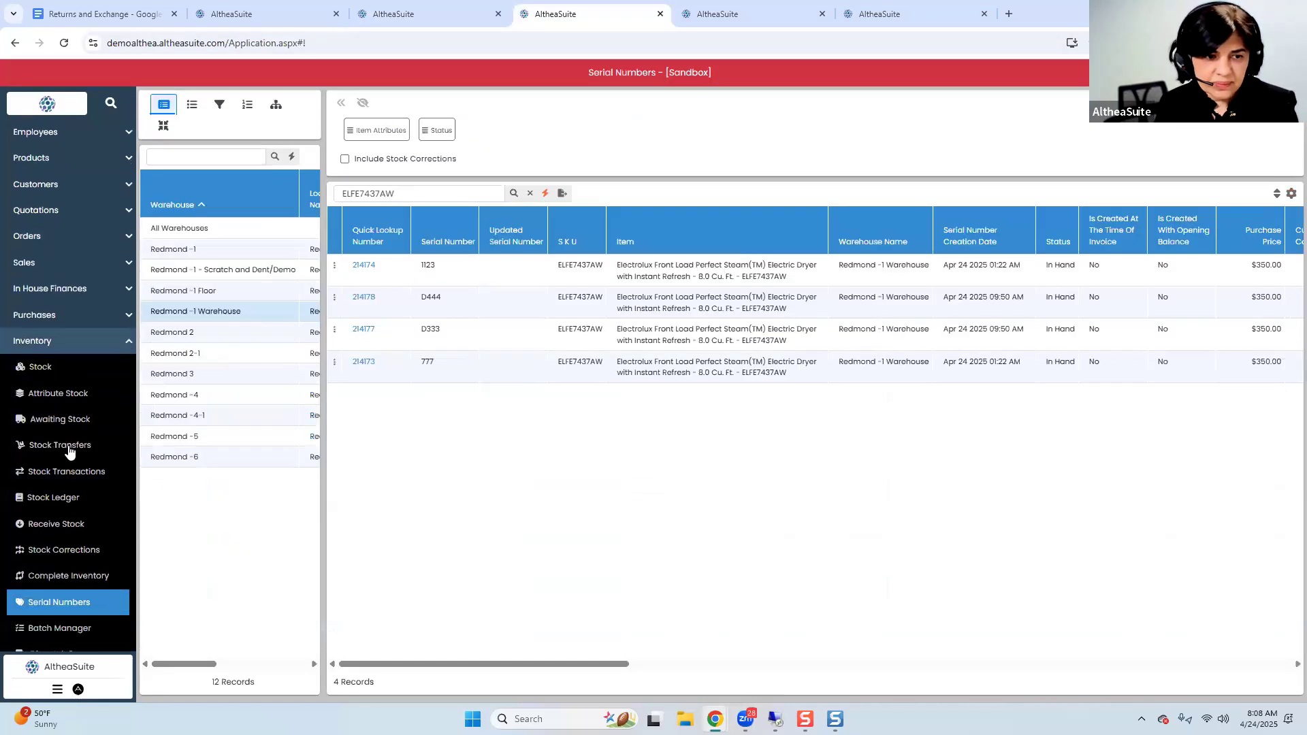
{"action": "scroll", "coordinate": [57, 506], "scroll_direction": "down", "scroll_amount": 2}
{"action": "left_click", "coordinate": [46, 485]}
{"action": "scroll", "coordinate": [52, 502], "scroll_direction": "down", "scroll_amount": 3}
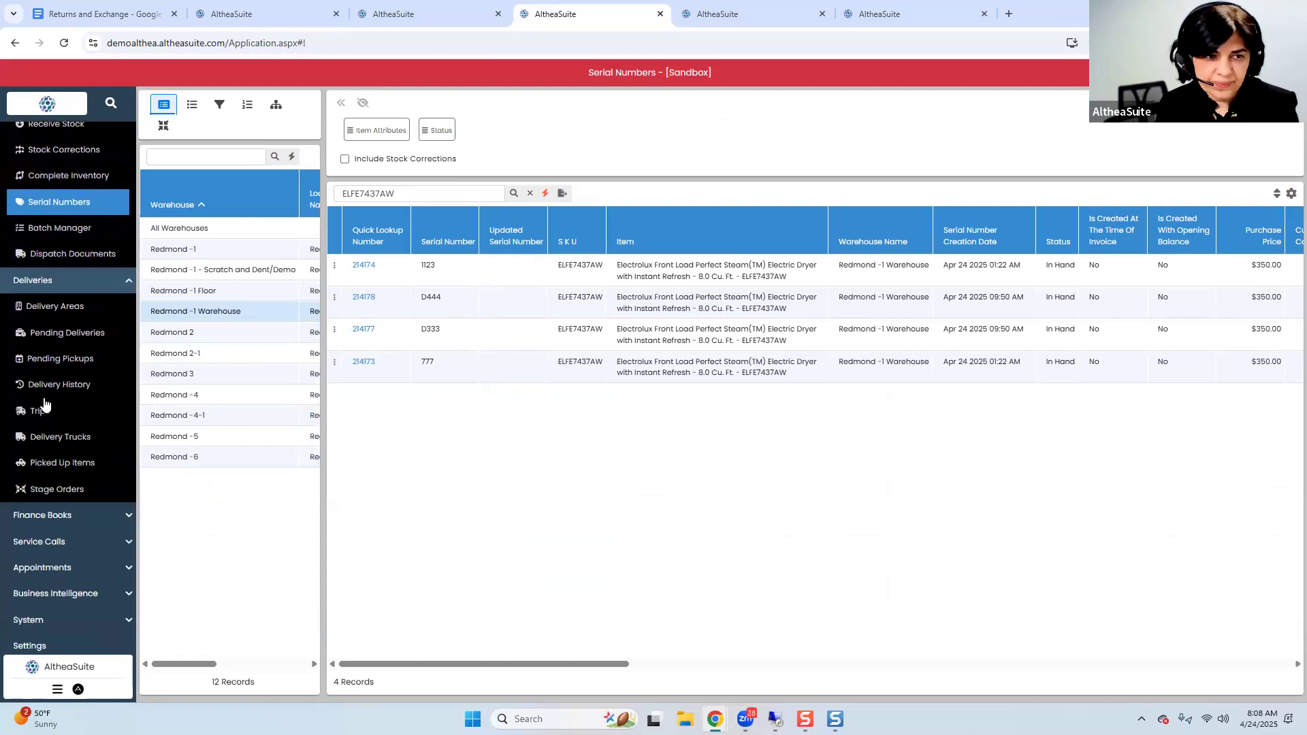
{"action": "left_click", "coordinate": [58, 340]}
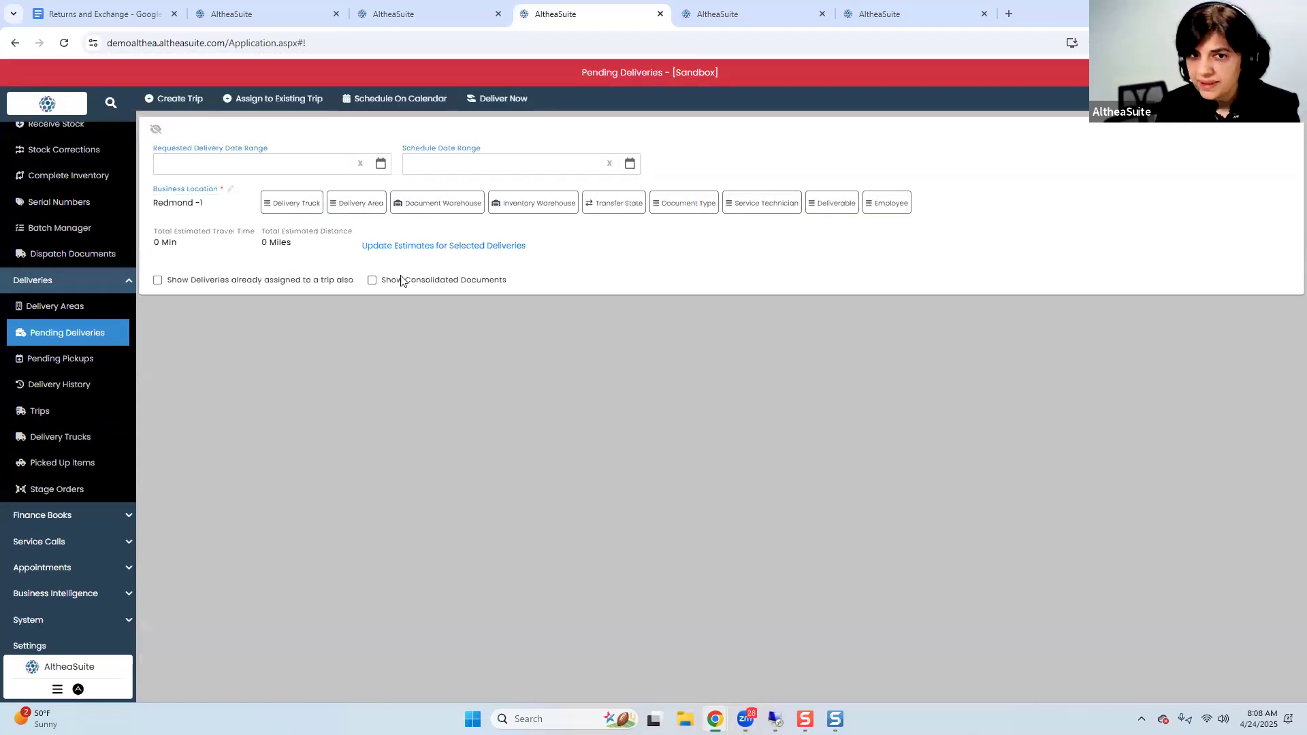
Search the pending deliveries for the copied order number
{"action": "left_click", "coordinate": [291, 312]}
{"action": "key", "text": "ctrl+v"}
{"action": "left_click", "coordinate": [339, 314]}
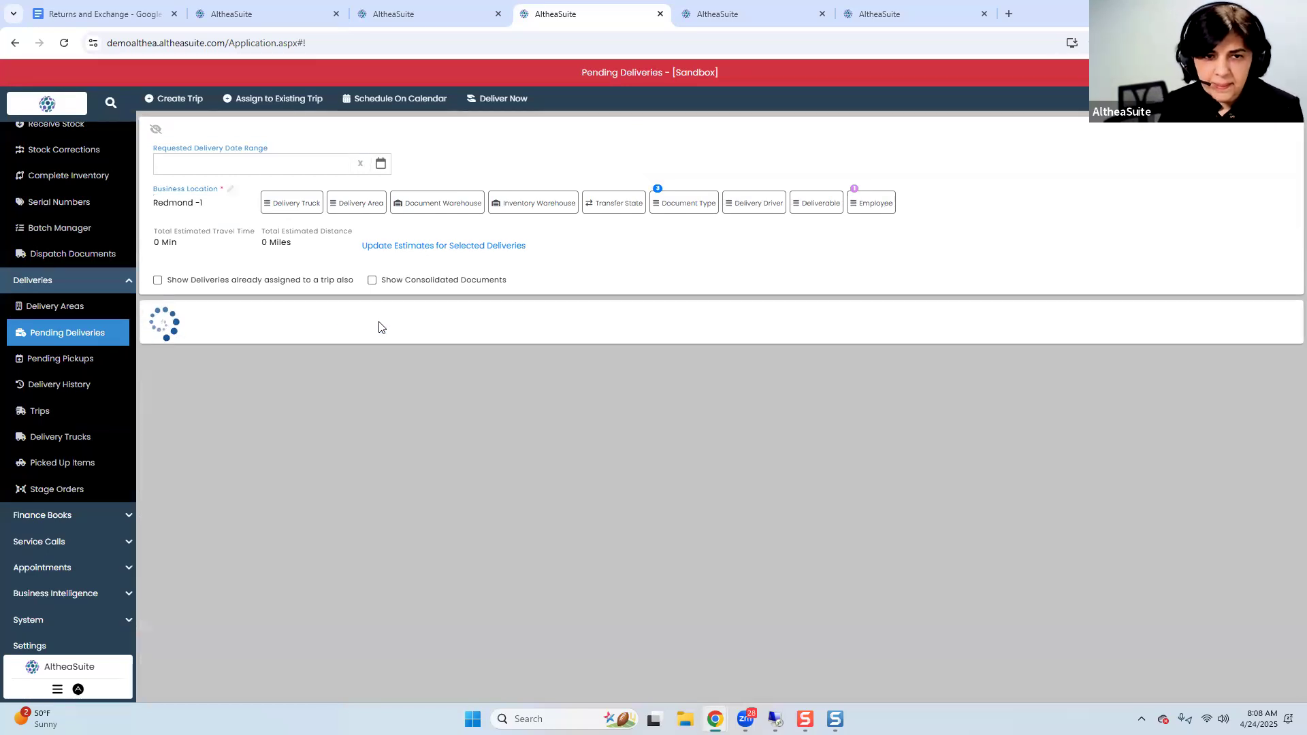
{"action": "left_click", "coordinate": [398, 313]}
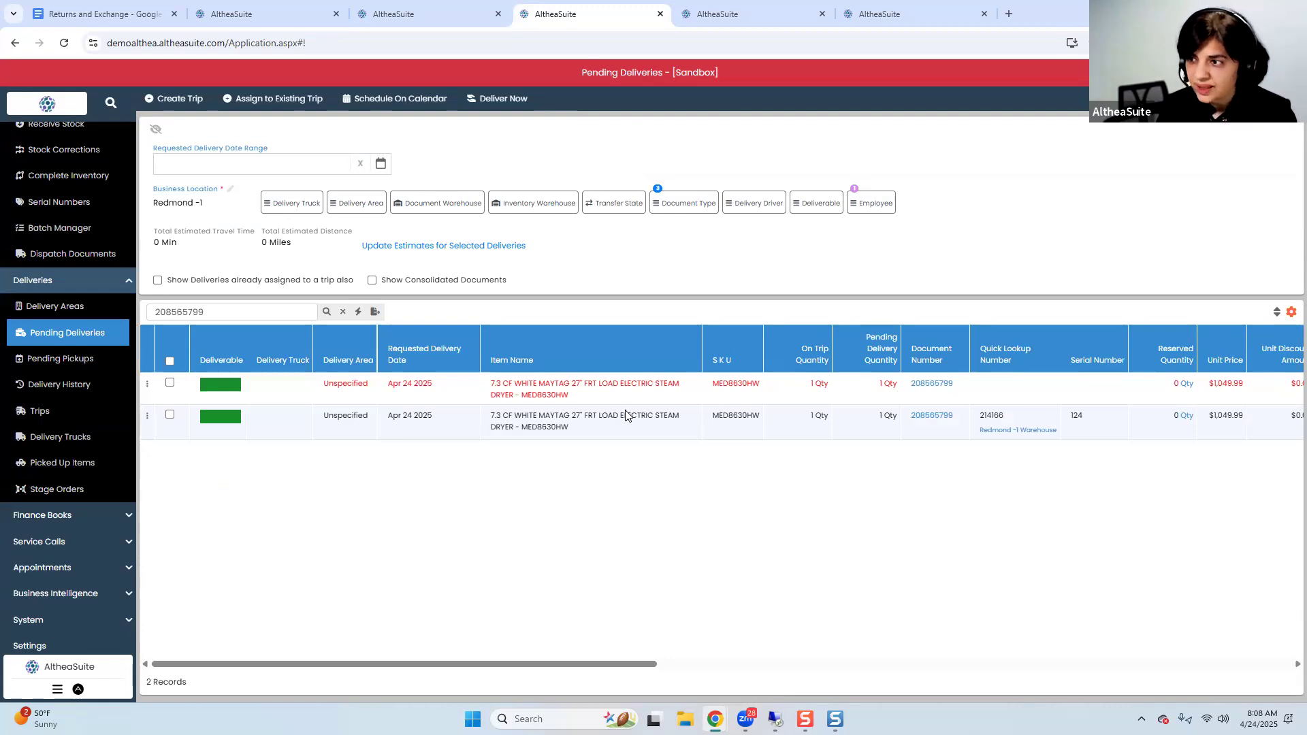
Select both MED8630HW dryer lines and start a delivery schedule for truck 70 AM on Saturday, April 26
{"action": "left_click", "coordinate": [170, 361]}
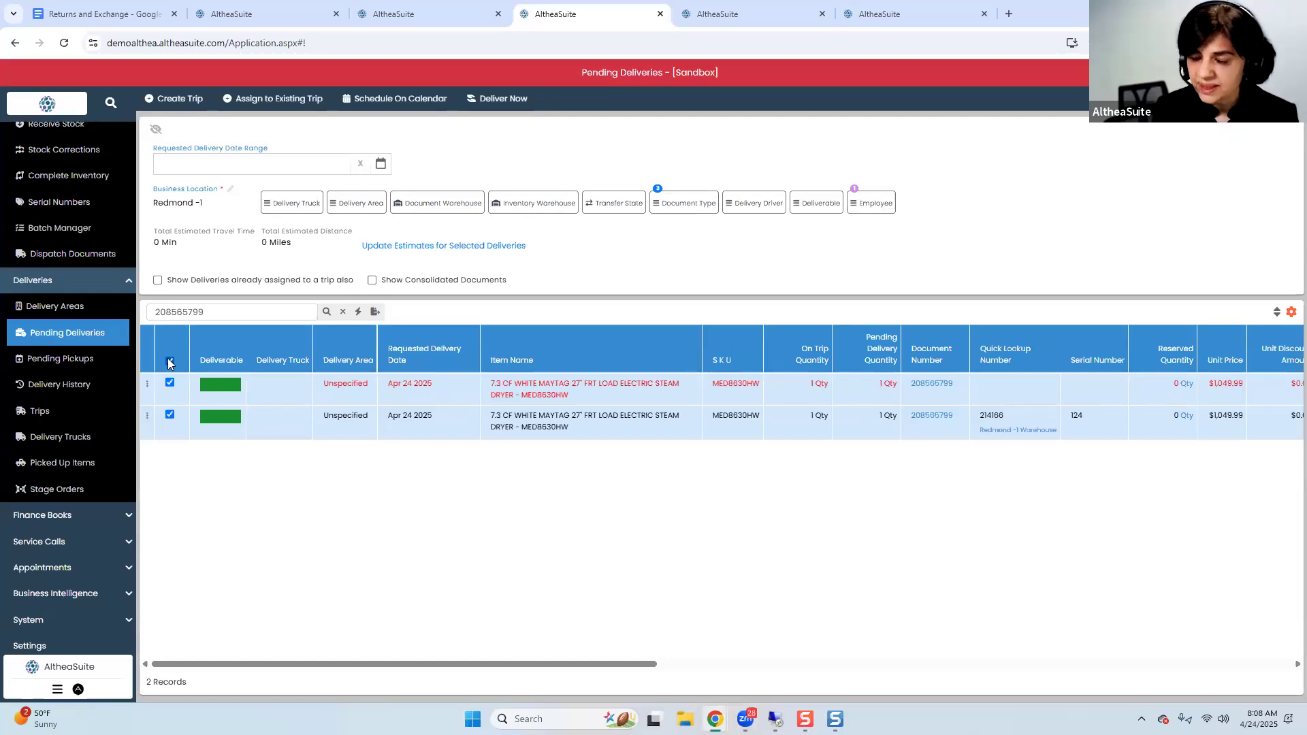
{"action": "left_click", "coordinate": [383, 99]}
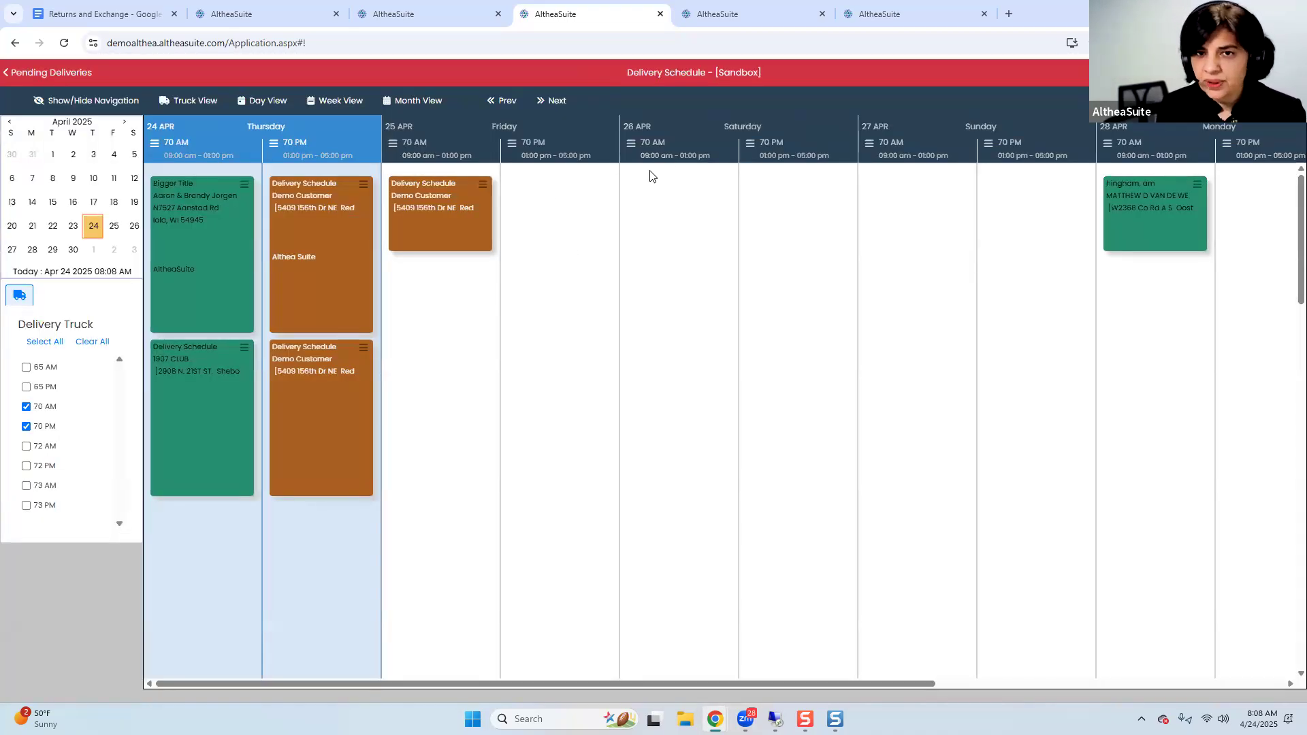
{"action": "left_click", "coordinate": [648, 184]}
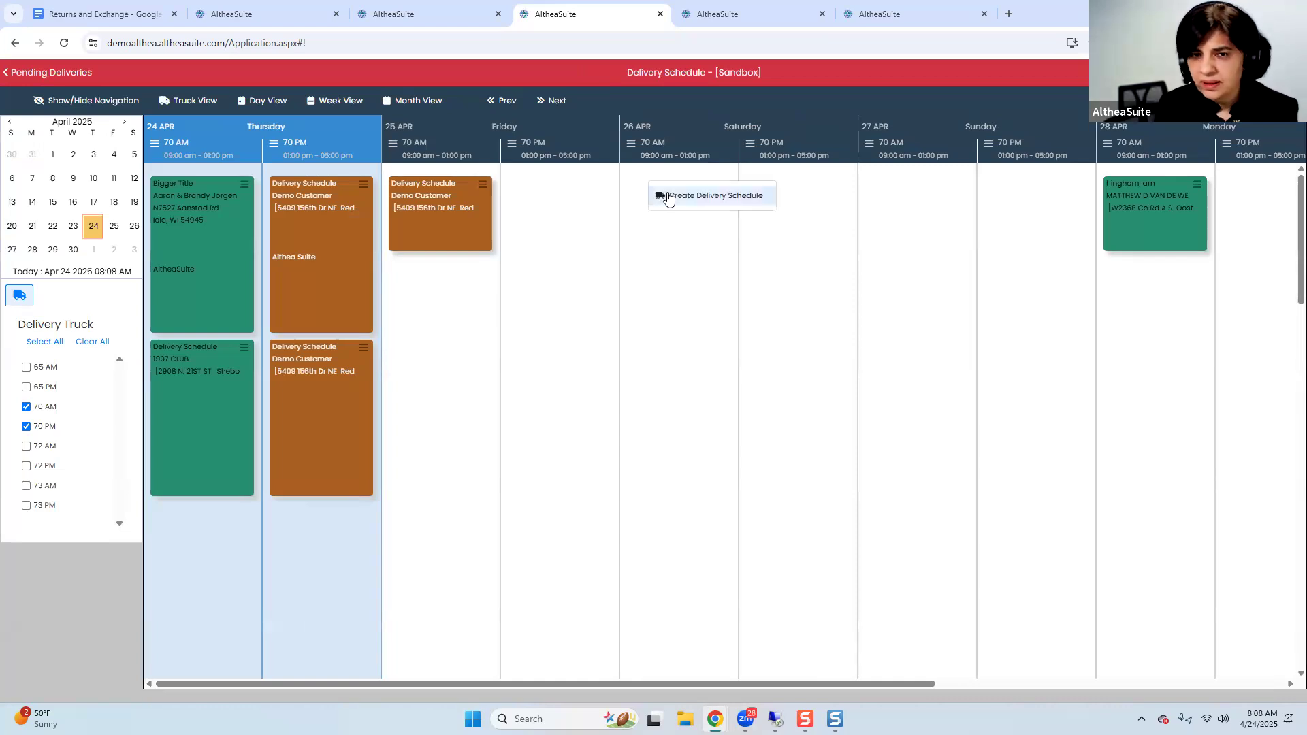
{"action": "left_click", "coordinate": [666, 196]}
Set the trip's number of delivery slots to 2, save the delivery, and return to Pending Deliveries
{"action": "left_click", "coordinate": [664, 339]}
{"action": "type", "text": "2"}
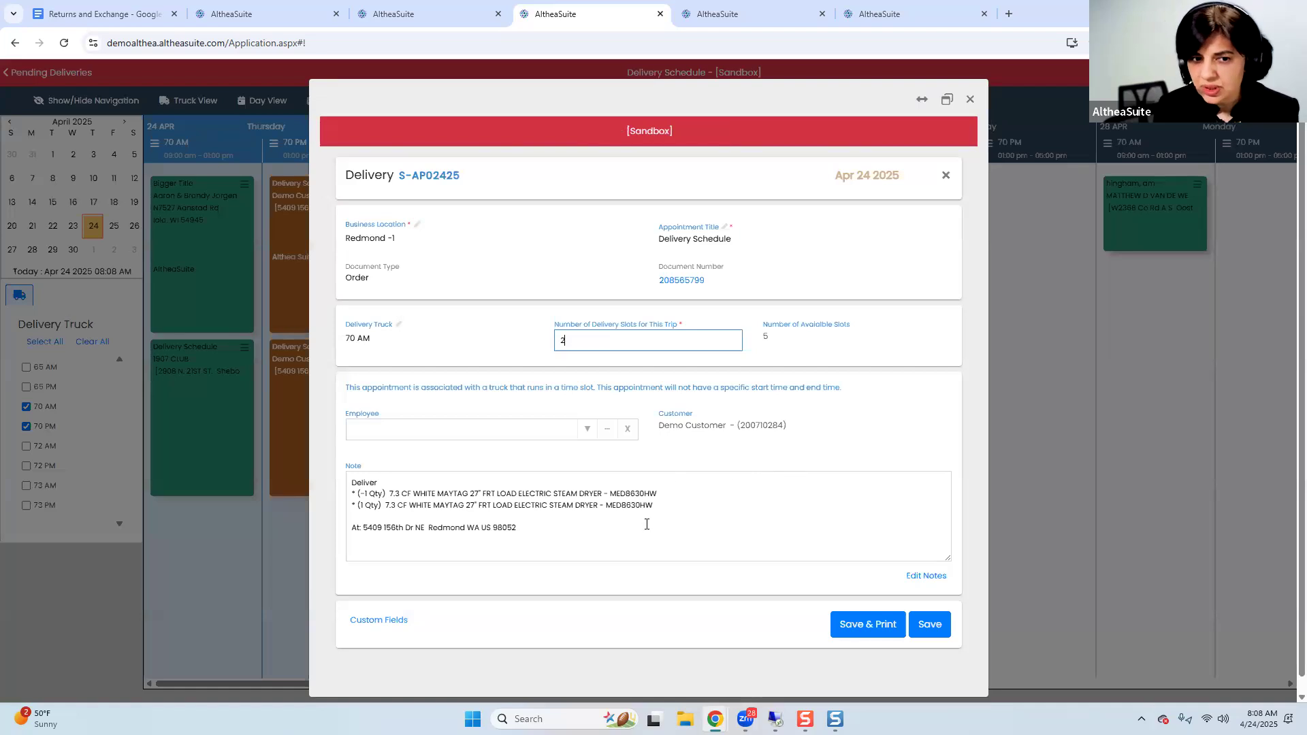
{"action": "left_click_drag", "start_coordinate": [359, 494], "coordinate": [670, 495]}
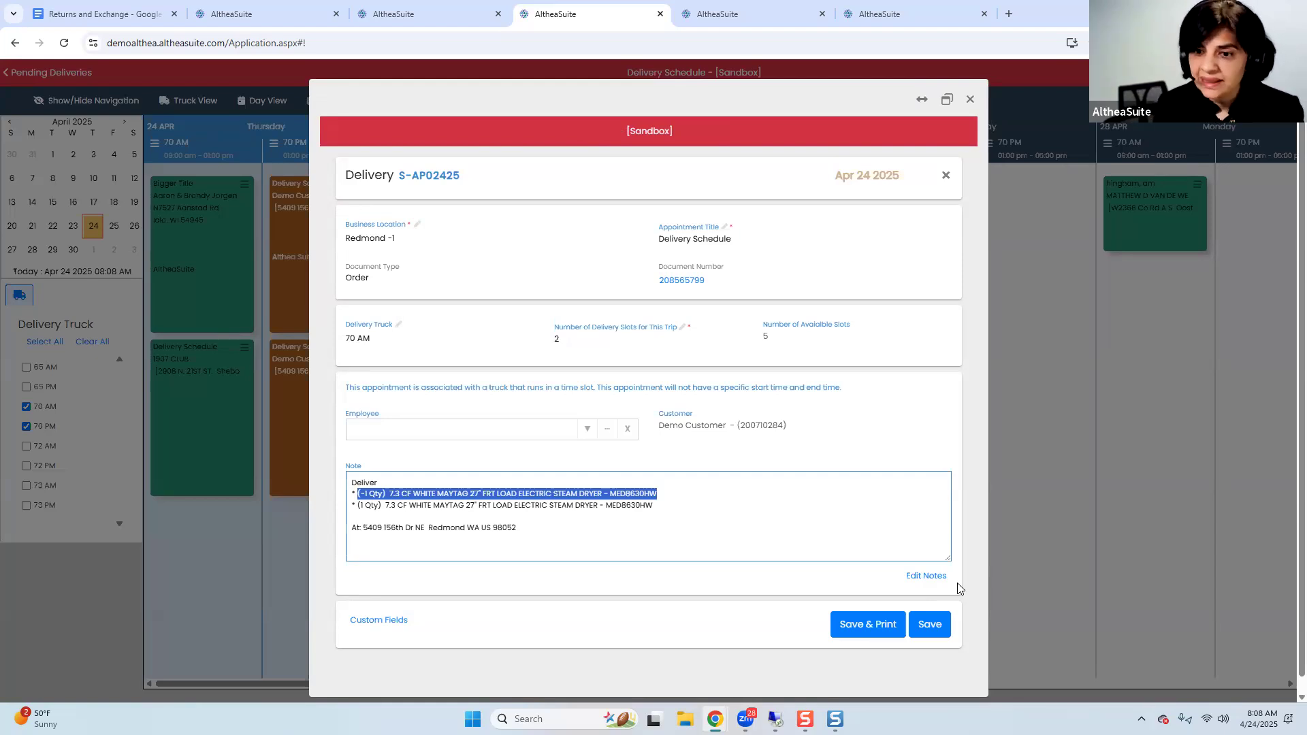
{"action": "left_click", "coordinate": [932, 624]}
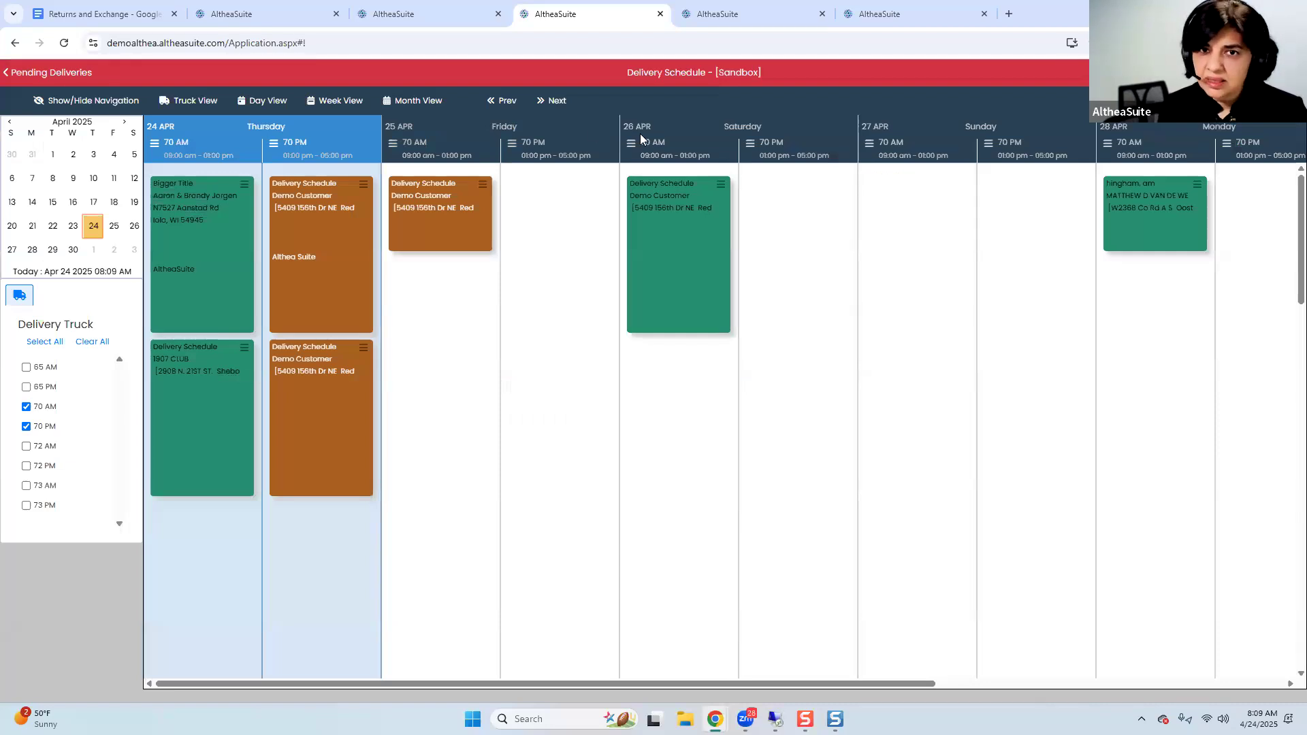
{"action": "left_click", "coordinate": [19, 74]}
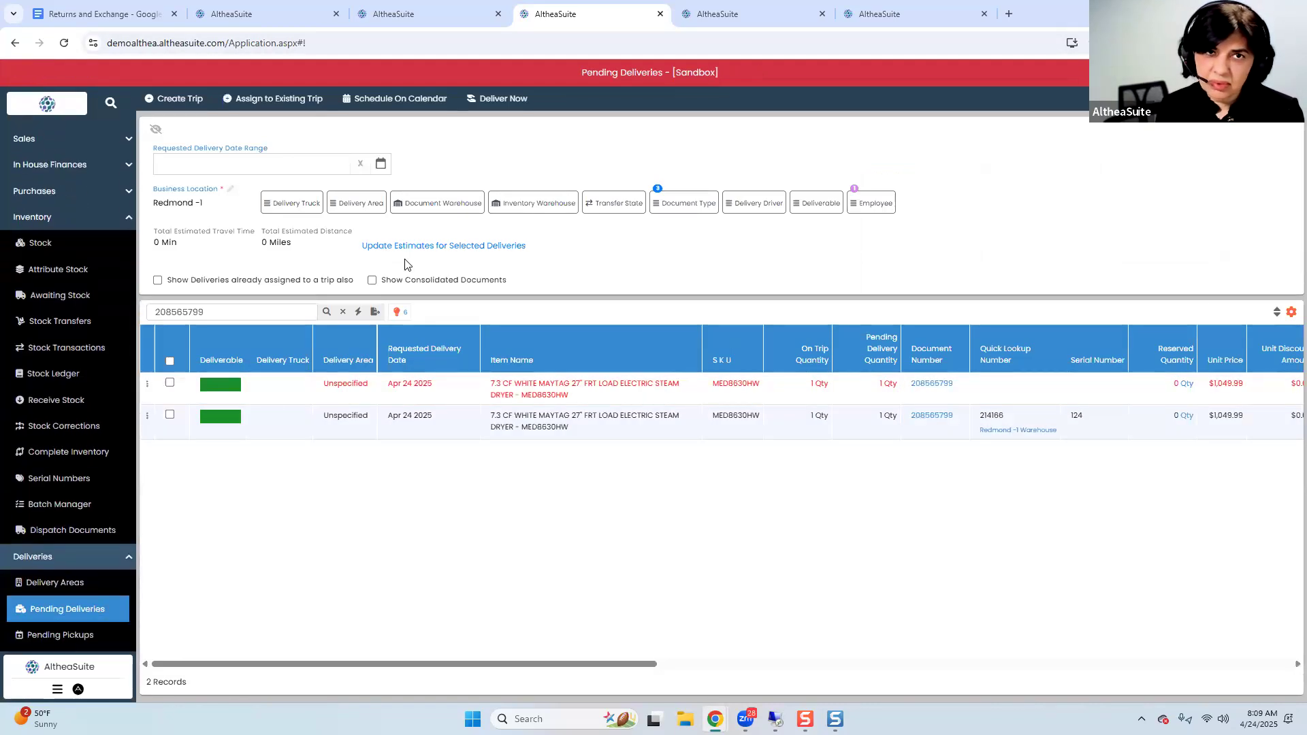
Switch to the AltheaSuite browser page with Delivery History, open Trips, and filter the schedule date to April 26, 2025
{"action": "left_click", "coordinate": [719, 21]}
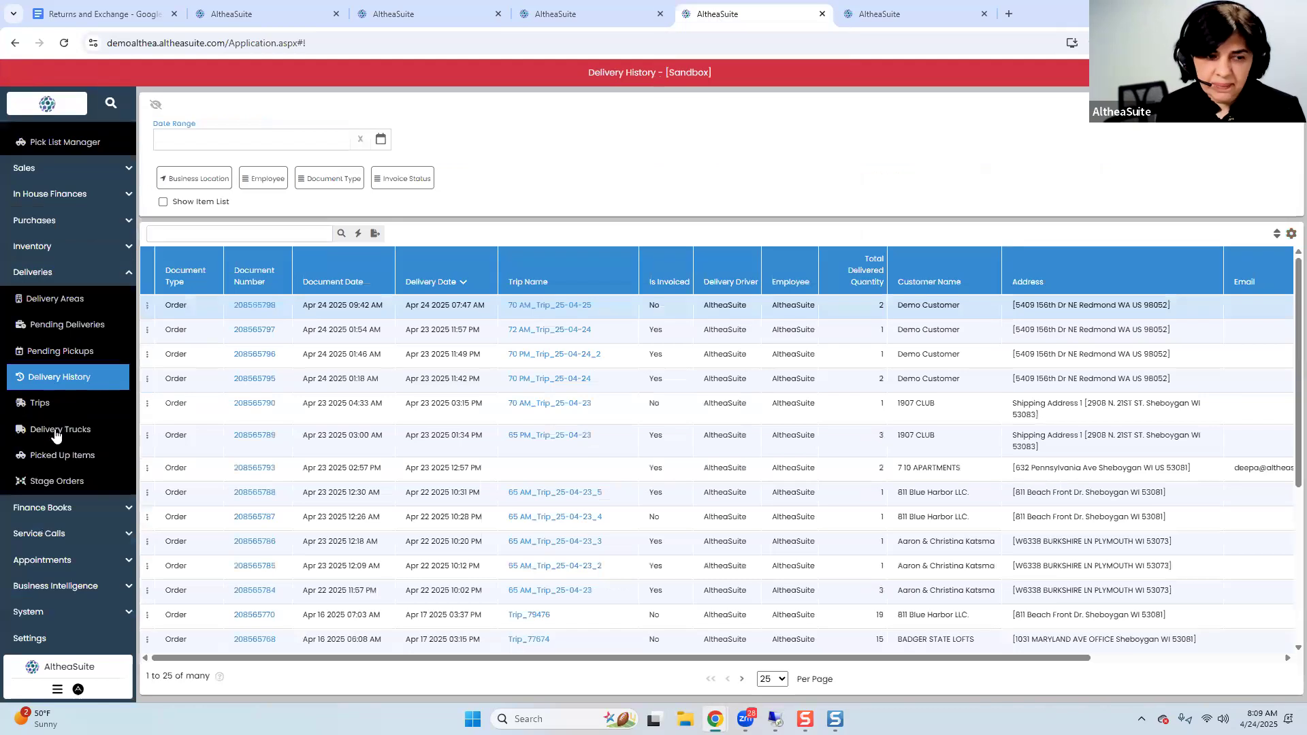
{"action": "left_click", "coordinate": [40, 403]}
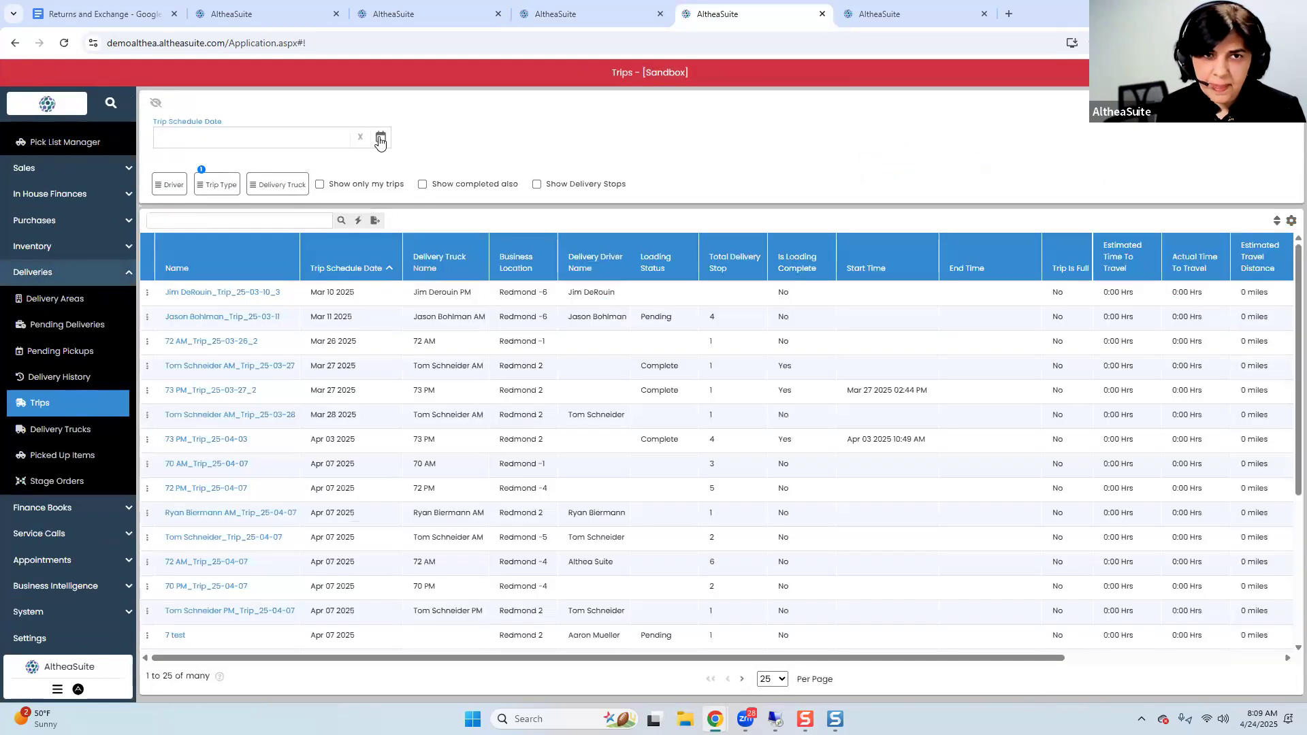
{"action": "left_click", "coordinate": [371, 137]}
{"action": "left_click", "coordinate": [302, 311]}
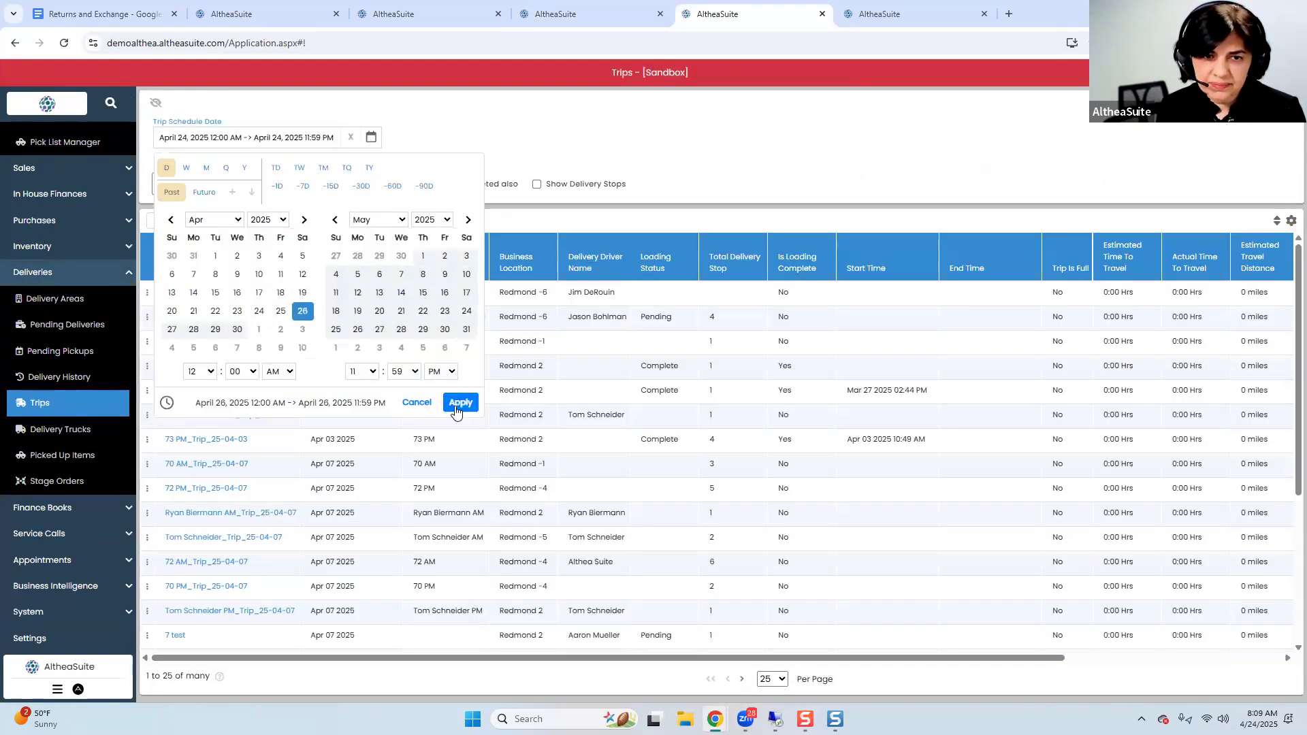
{"action": "left_click", "coordinate": [460, 402]}
Apply the April 26, 2025 schedule filter, and accept the 70 AM trip for truck loading
{"action": "left_click", "coordinate": [293, 322]}
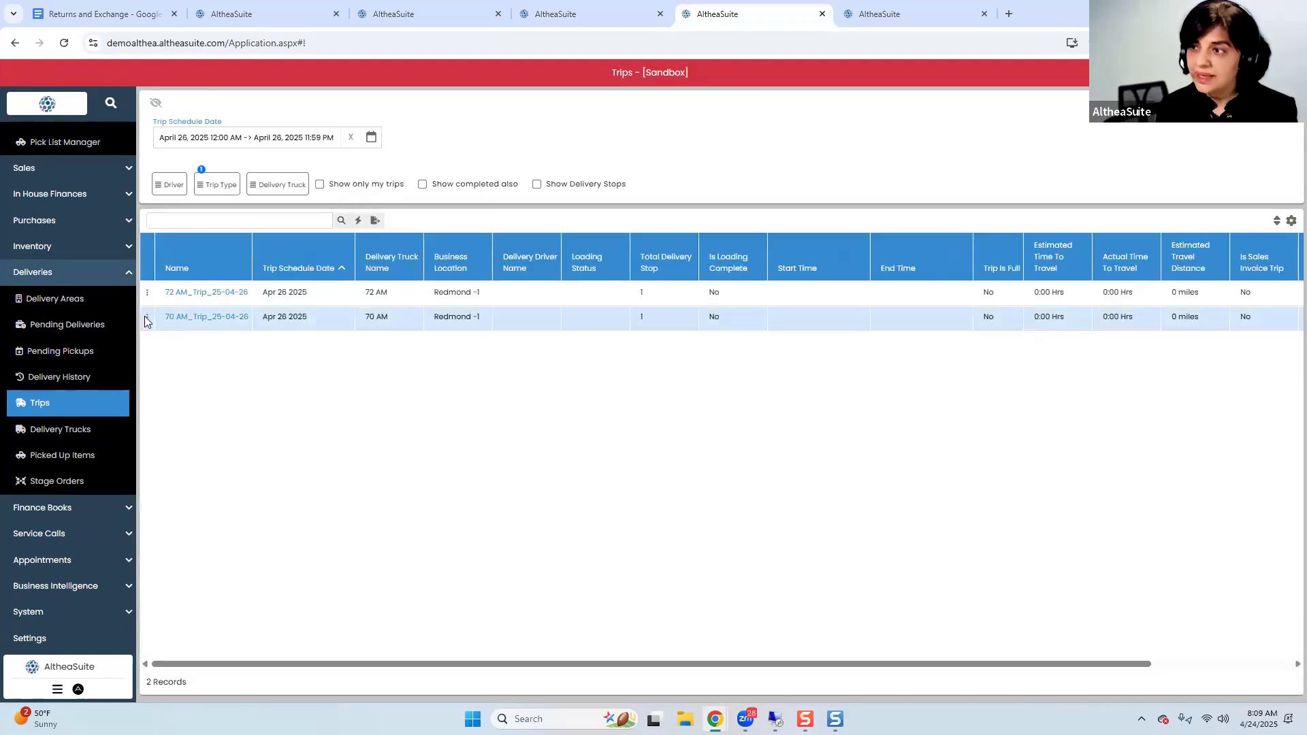
{"action": "left_click", "coordinate": [146, 317]}
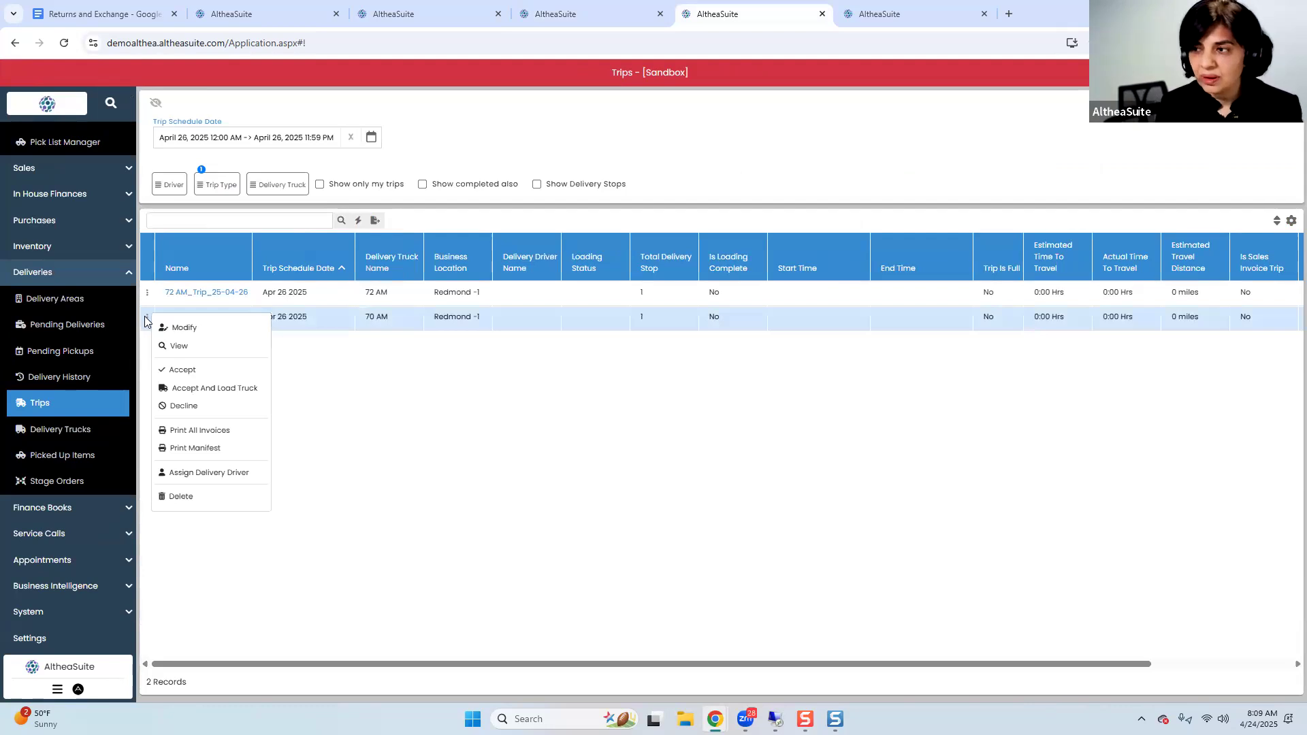
{"action": "left_click", "coordinate": [210, 388]}
{"action": "left_click", "coordinate": [549, 218]}
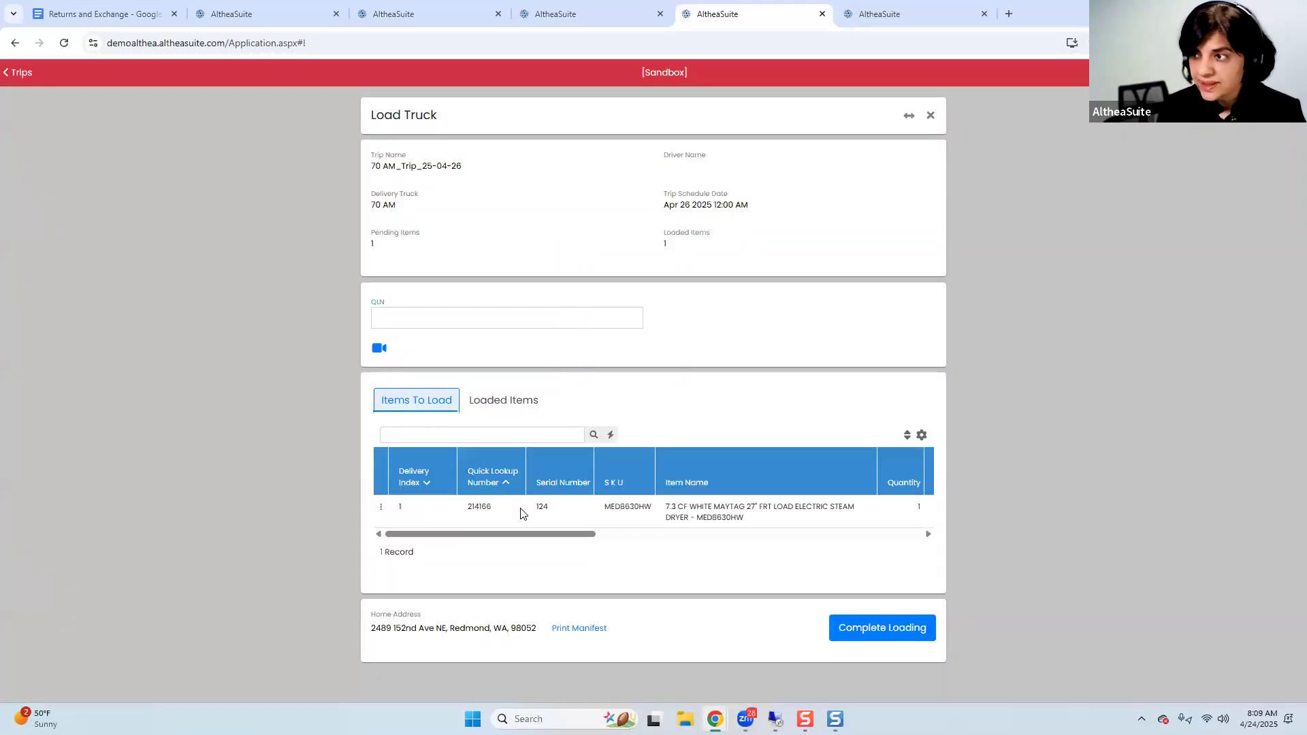
Load the pending MED8630HW dryer using its serial number 124, check the loaded items, and complete the truck loading
{"action": "left_click", "coordinate": [516, 404]}
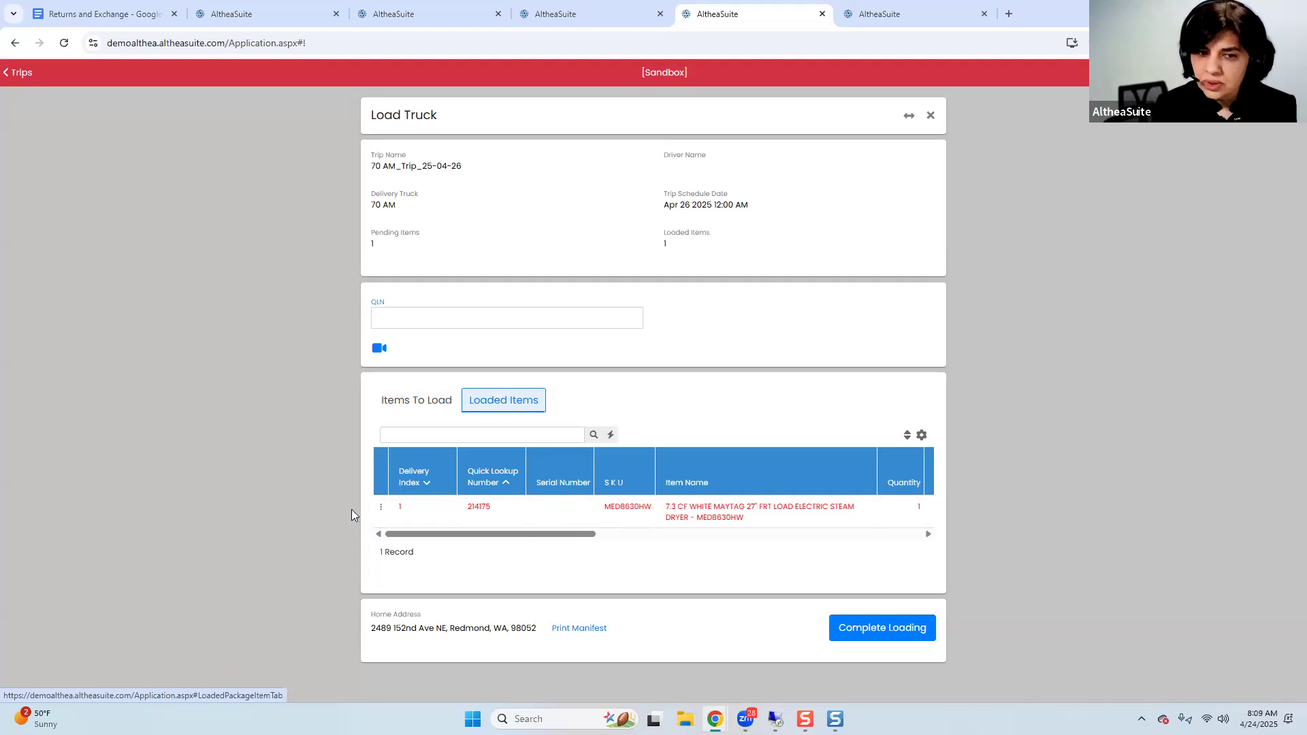
{"action": "left_click", "coordinate": [409, 401]}
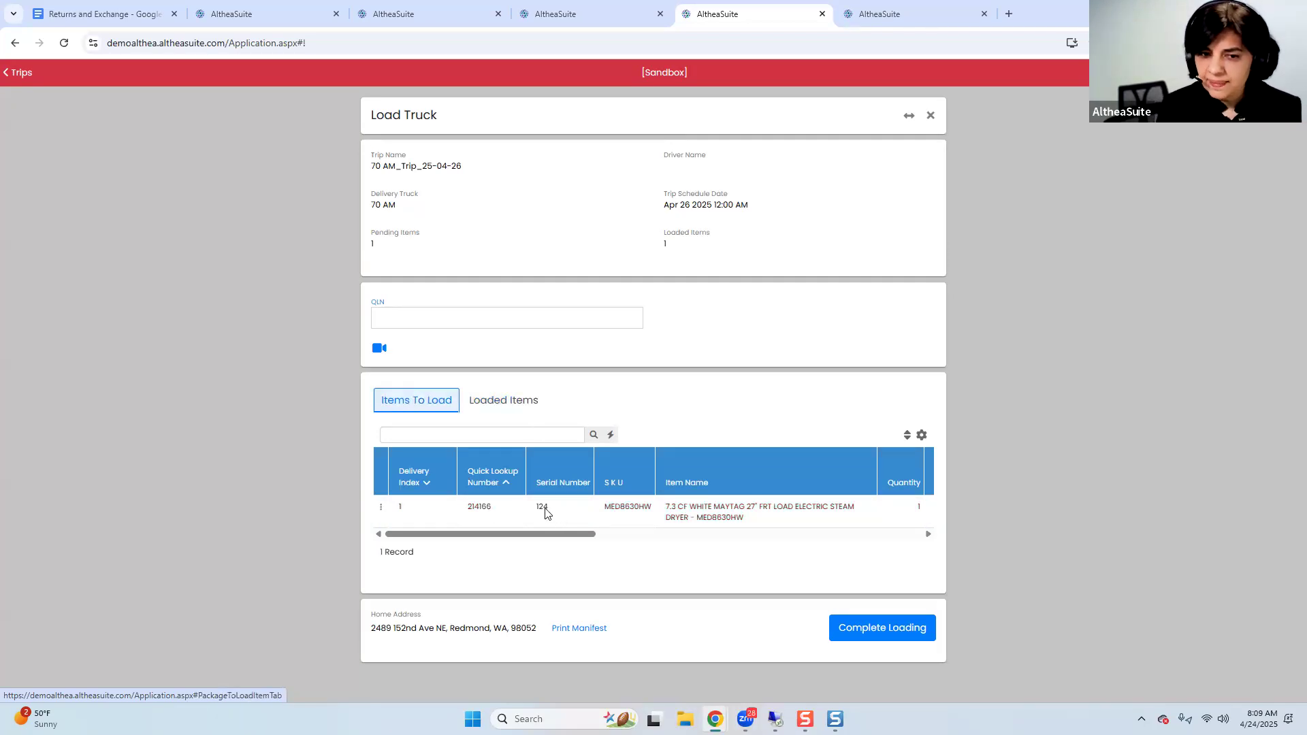
{"action": "double_click", "coordinate": [542, 507]}
{"action": "key", "text": "ctrl+c"}
{"action": "left_click", "coordinate": [432, 313]}
{"action": "key", "text": "ctrl+v"}
{"action": "key", "text": "Return"}
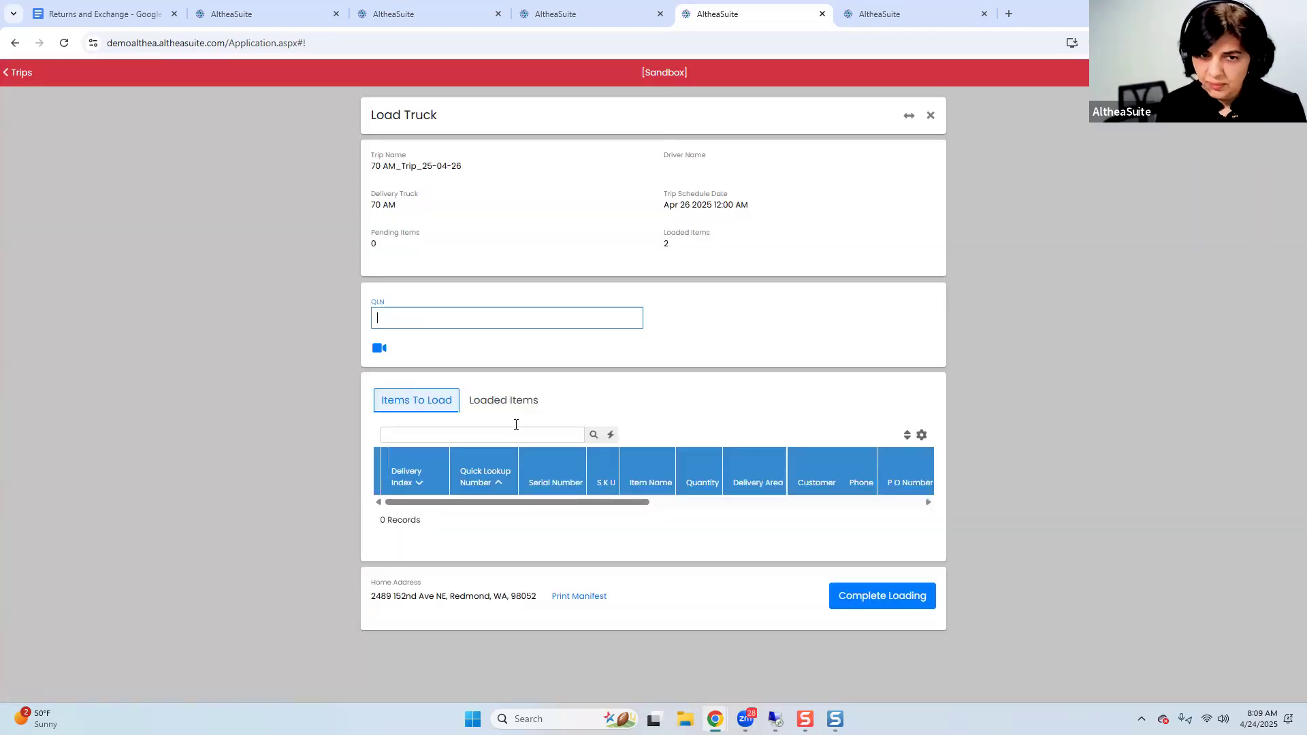
{"action": "left_click", "coordinate": [505, 403]}
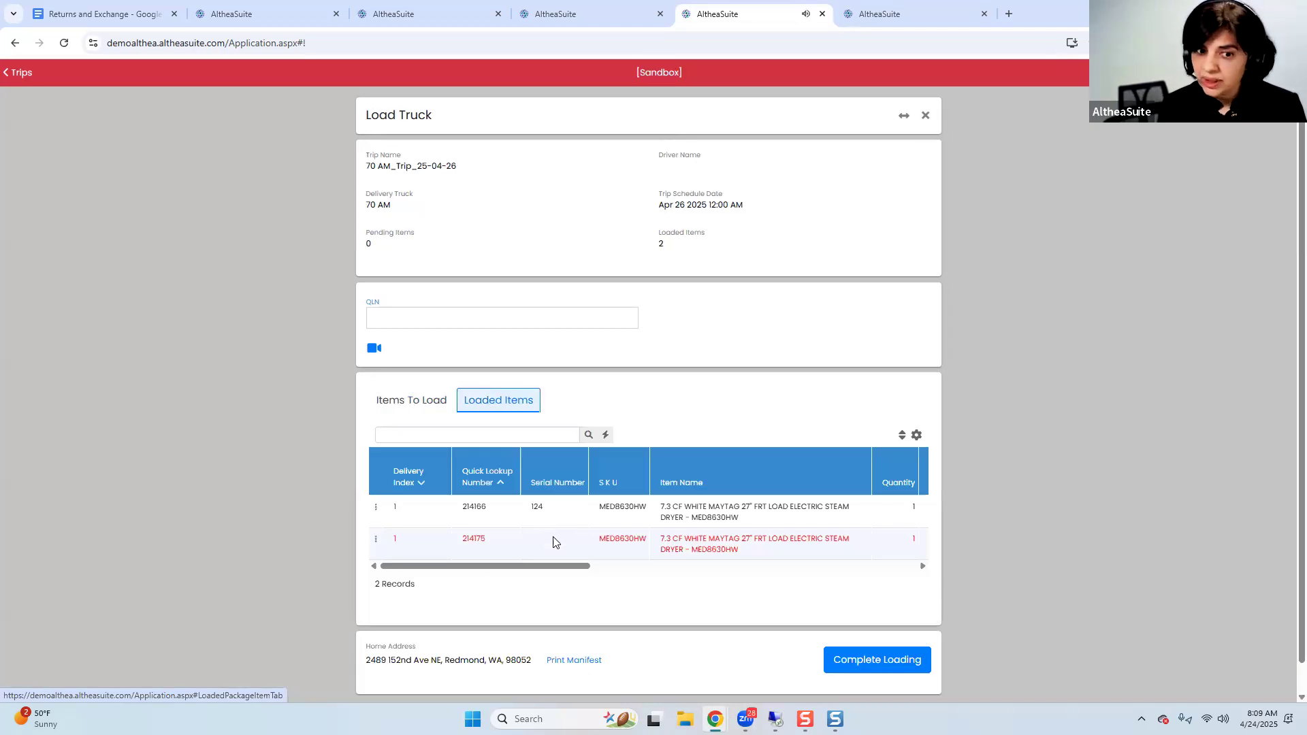
{"action": "left_click", "coordinate": [879, 664]}
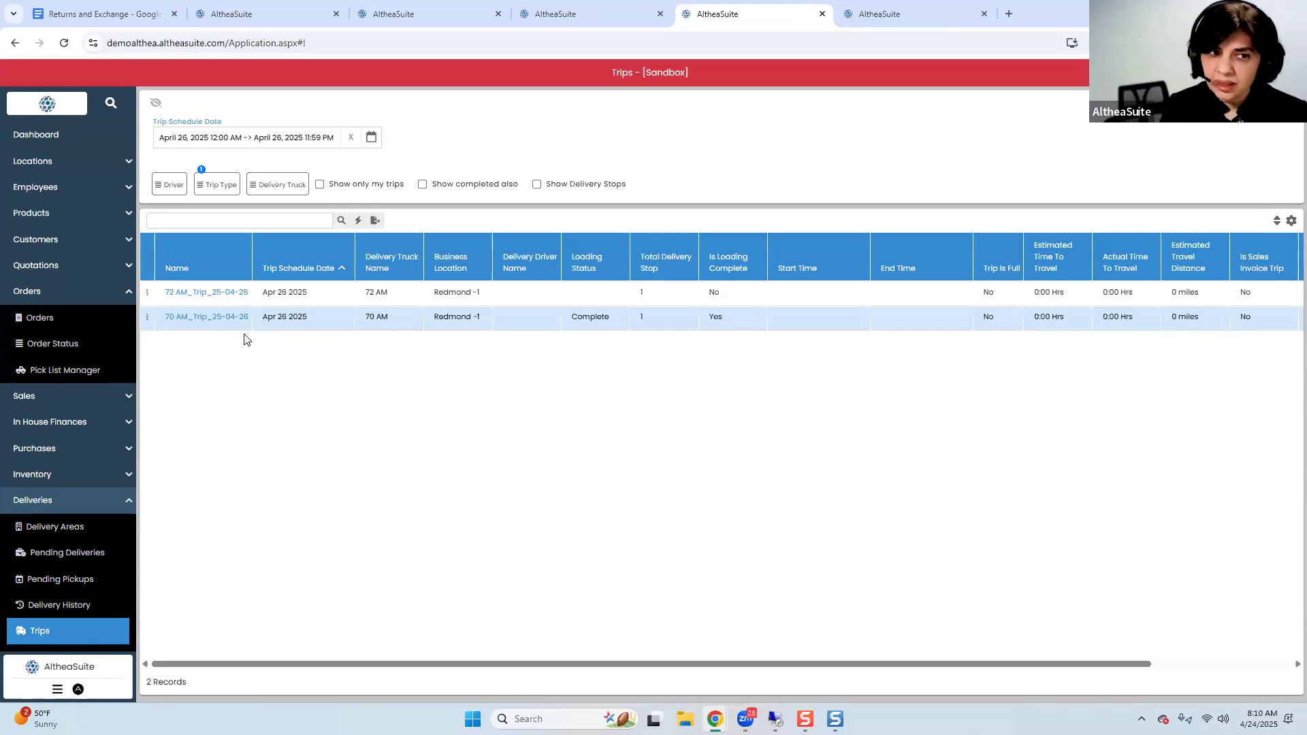
Start the loaded 70 AM trip for April 26 and confirm the start
{"action": "left_click", "coordinate": [148, 316]}
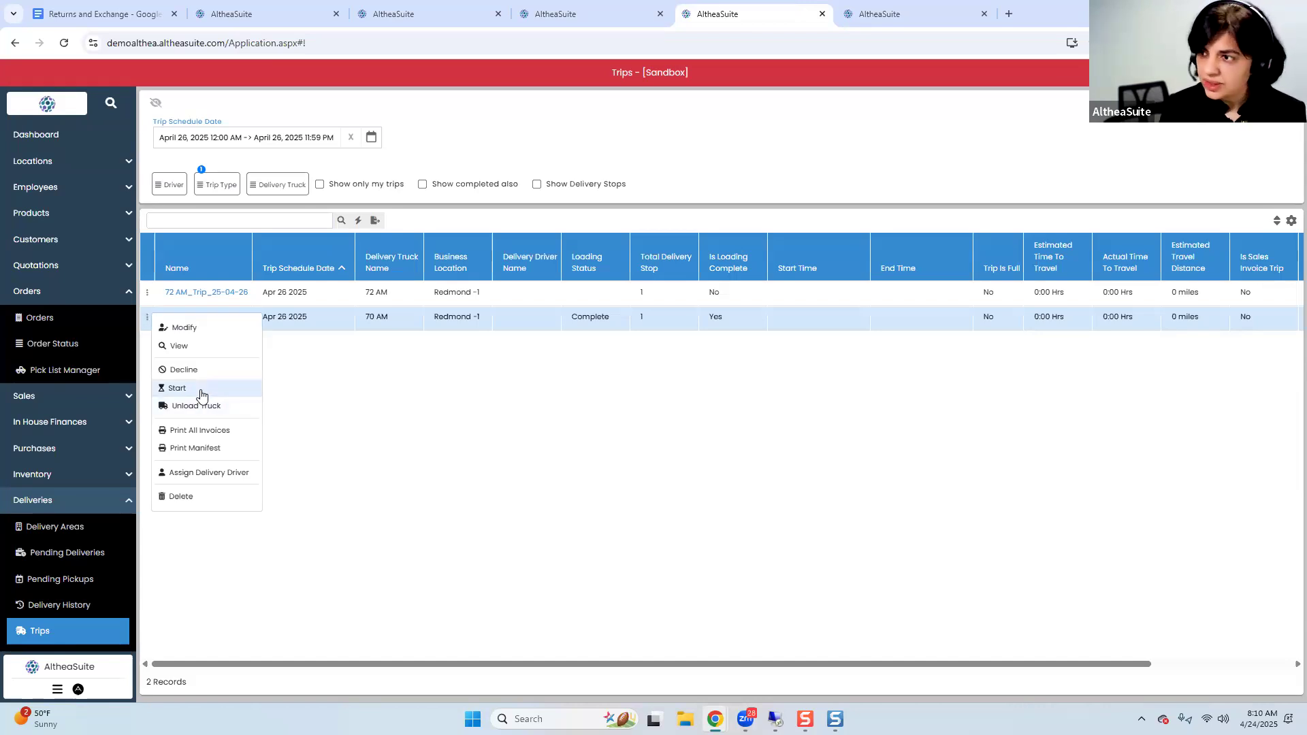
{"action": "left_click", "coordinate": [201, 395]}
{"action": "left_click", "coordinate": [890, 276]}
{"action": "left_click", "coordinate": [544, 202]}
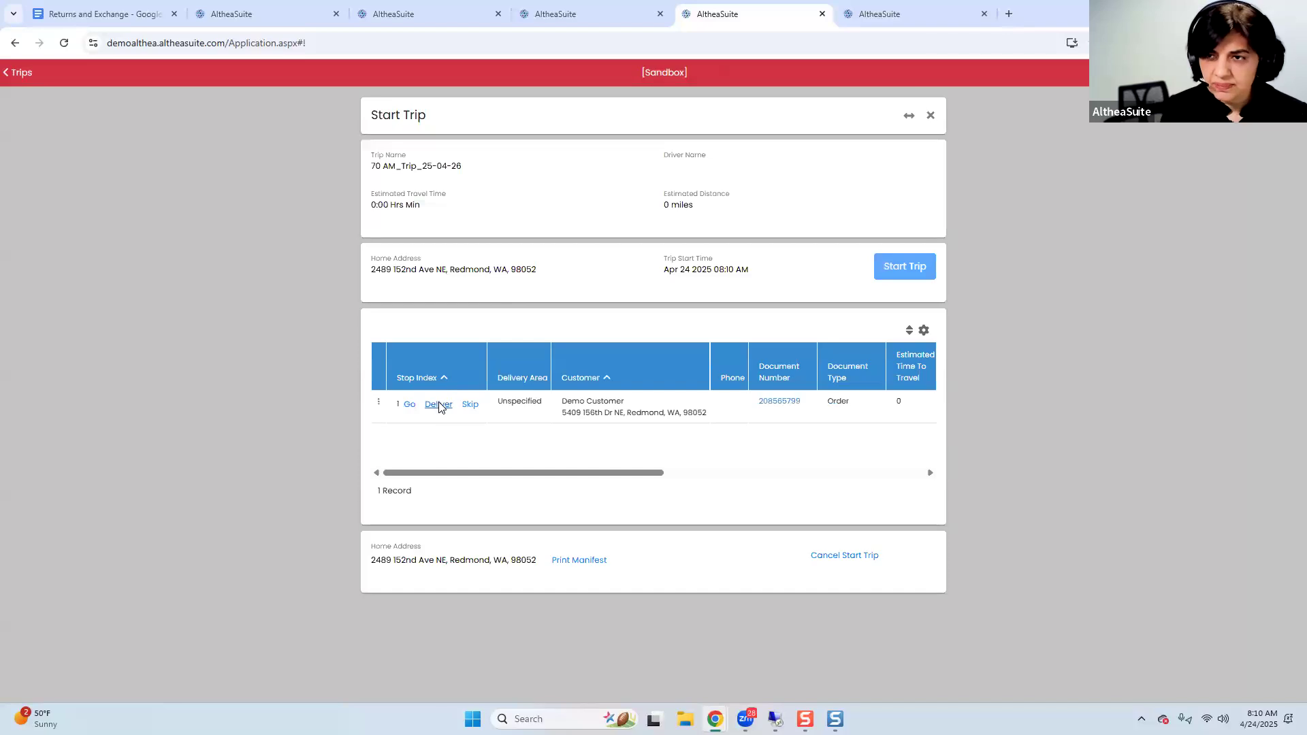
Deliver the trip's order stop with "d" as the receiver and a freehand signature, and save the delivery
{"action": "left_click", "coordinate": [438, 405]}
{"action": "left_click_drag", "start_coordinate": [705, 343], "coordinate": [655, 350]}
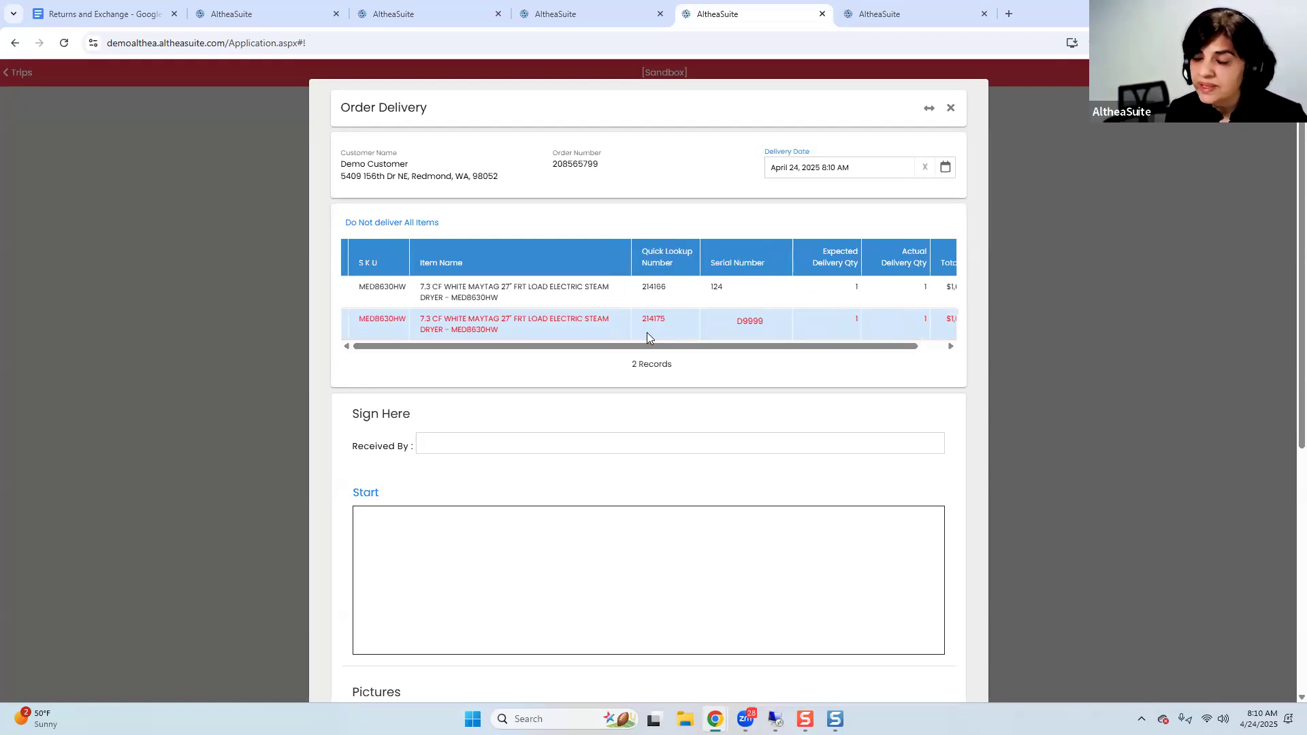
{"action": "left_click", "coordinate": [463, 446]}
{"action": "type", "text": "d"}
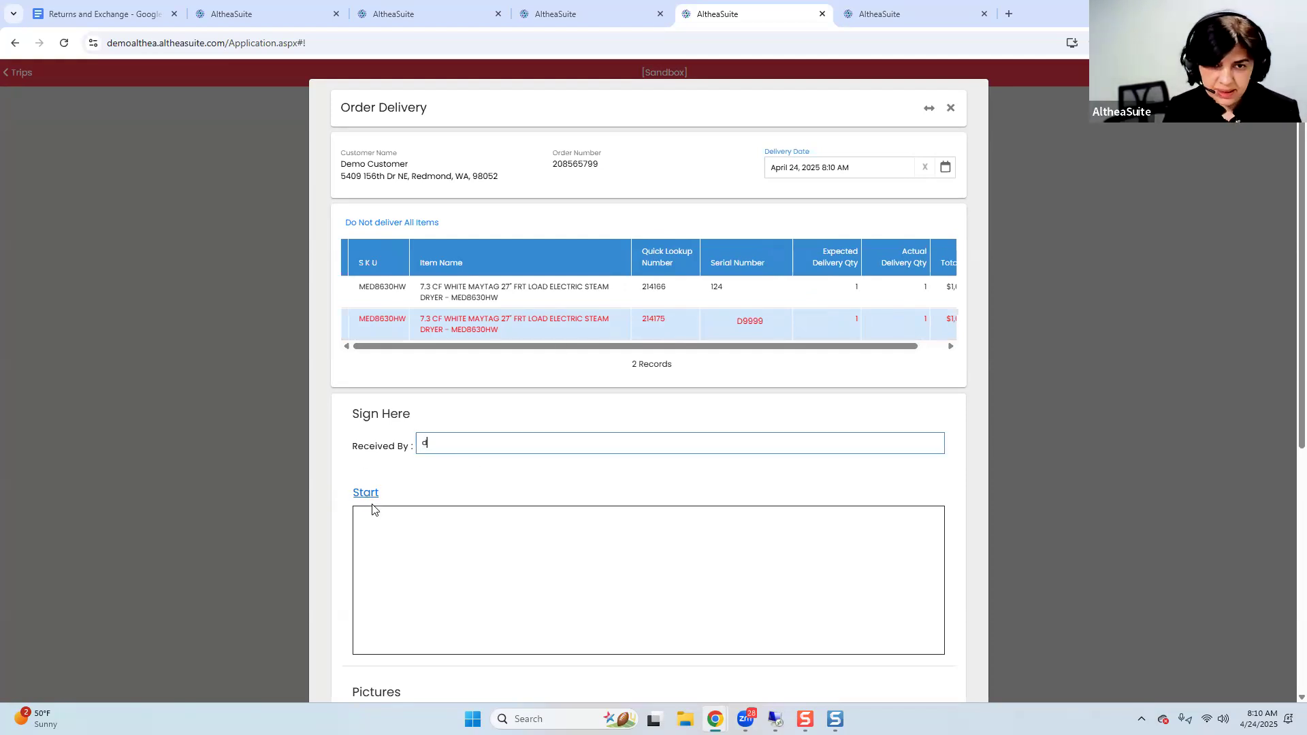
{"action": "left_click_drag", "start_coordinate": [396, 526], "coordinate": [733, 579]}
{"action": "left_click", "coordinate": [920, 495]}
{"action": "scroll", "coordinate": [770, 529], "scroll_direction": "down", "scroll_amount": 4}
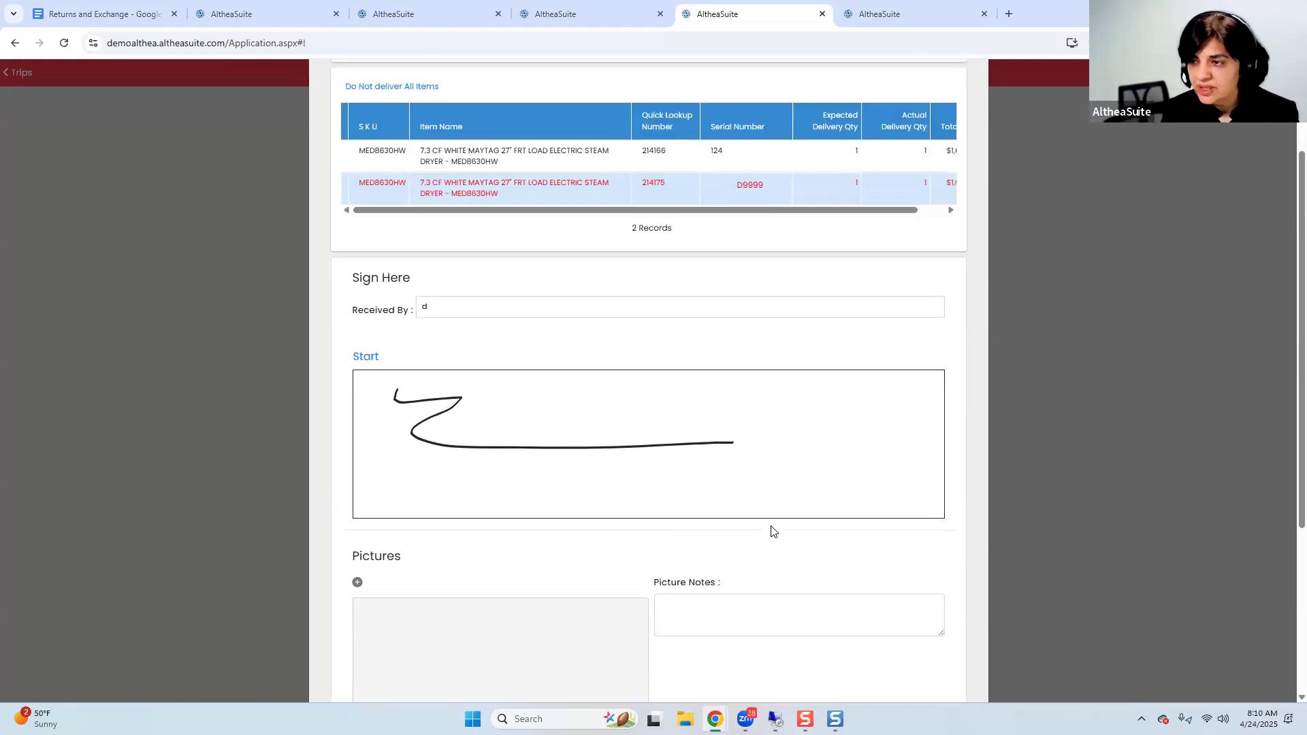
{"action": "scroll", "coordinate": [688, 603], "scroll_direction": "down", "scroll_amount": 2}
{"action": "left_click", "coordinate": [901, 610]}
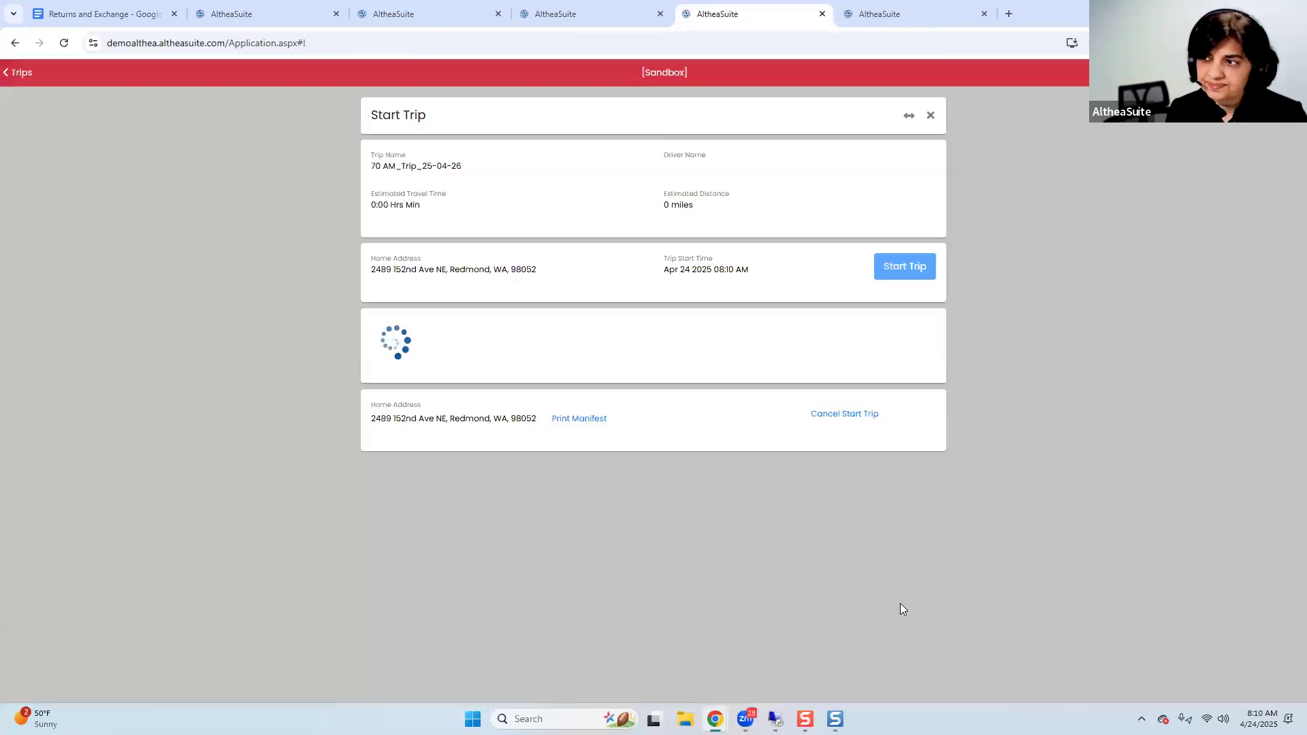
End the 70 AM trip from its trip summary and confirm
{"action": "left_click", "coordinate": [905, 556]}
{"action": "left_click", "coordinate": [888, 338]}
{"action": "left_click", "coordinate": [548, 205]}
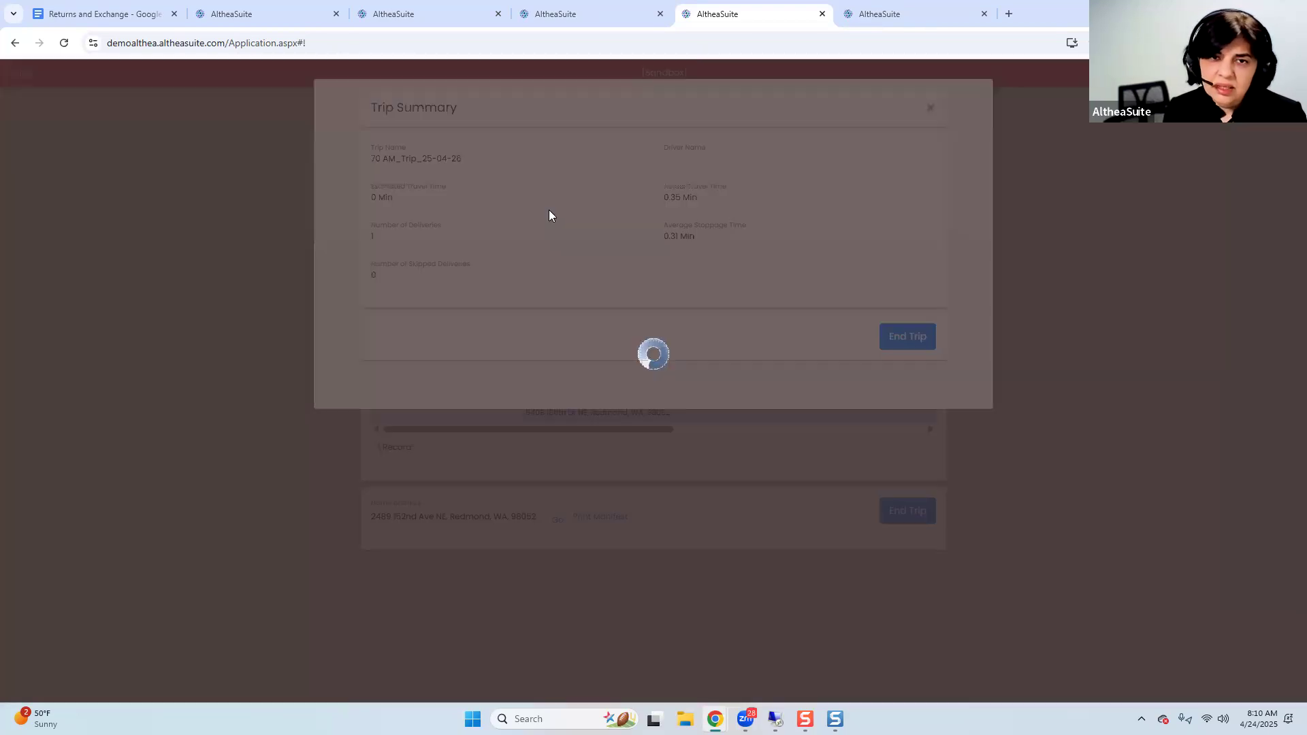
Open Picked Up Items and review the exchange dryer's entry and the actions available for it
{"action": "scroll", "coordinate": [71, 540], "scroll_direction": "down", "scroll_amount": 3}
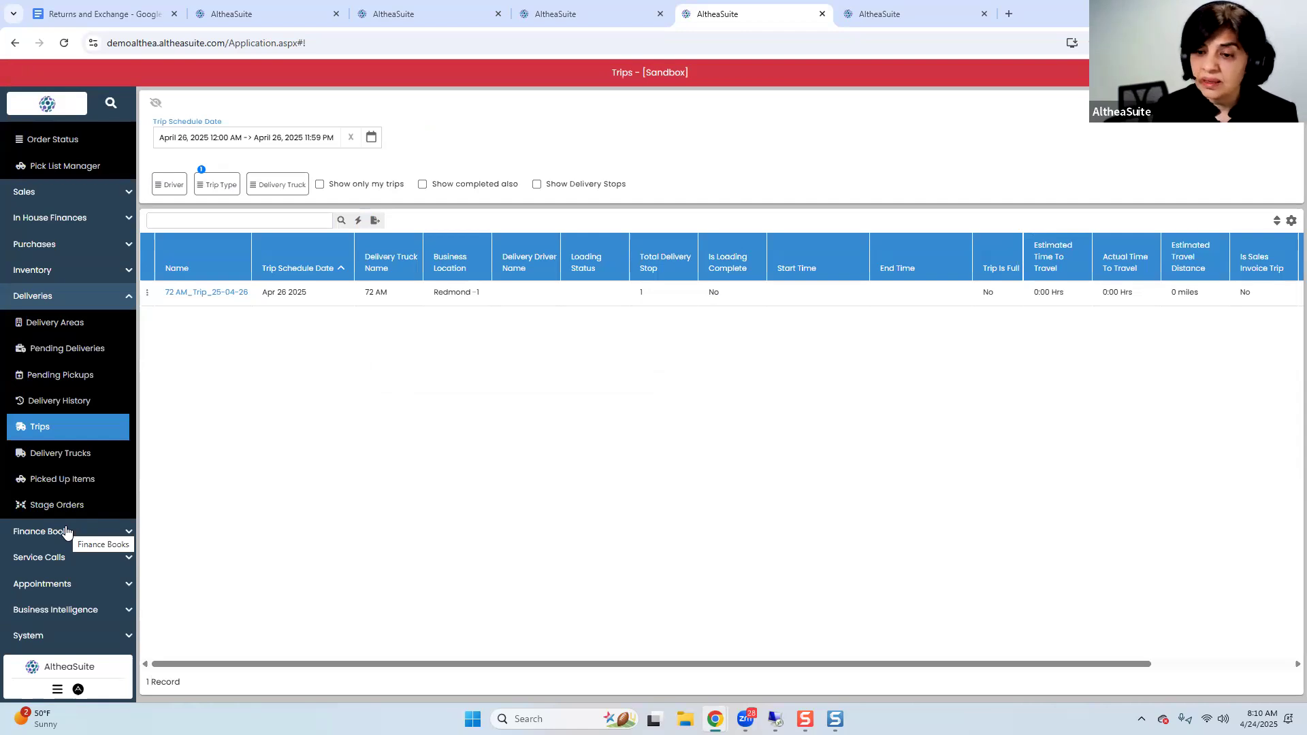
{"action": "left_click", "coordinate": [59, 483]}
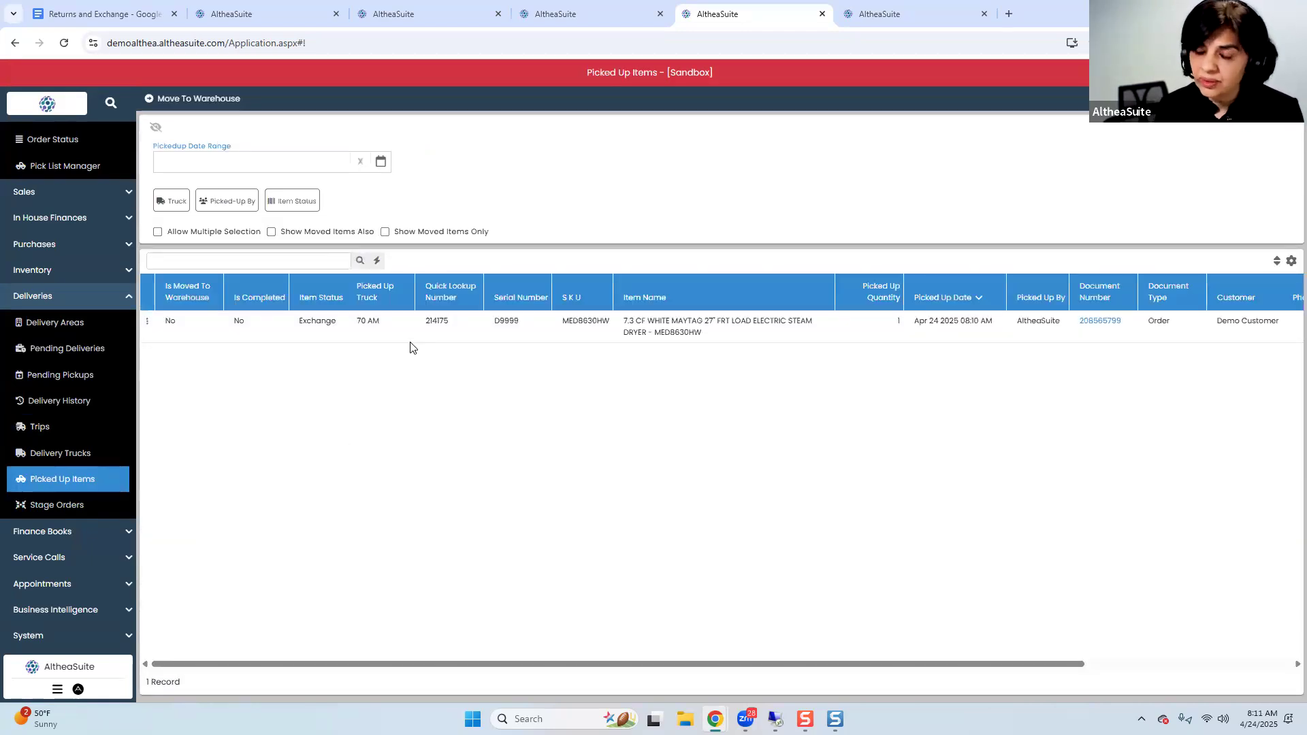
{"action": "left_click", "coordinate": [409, 331]}
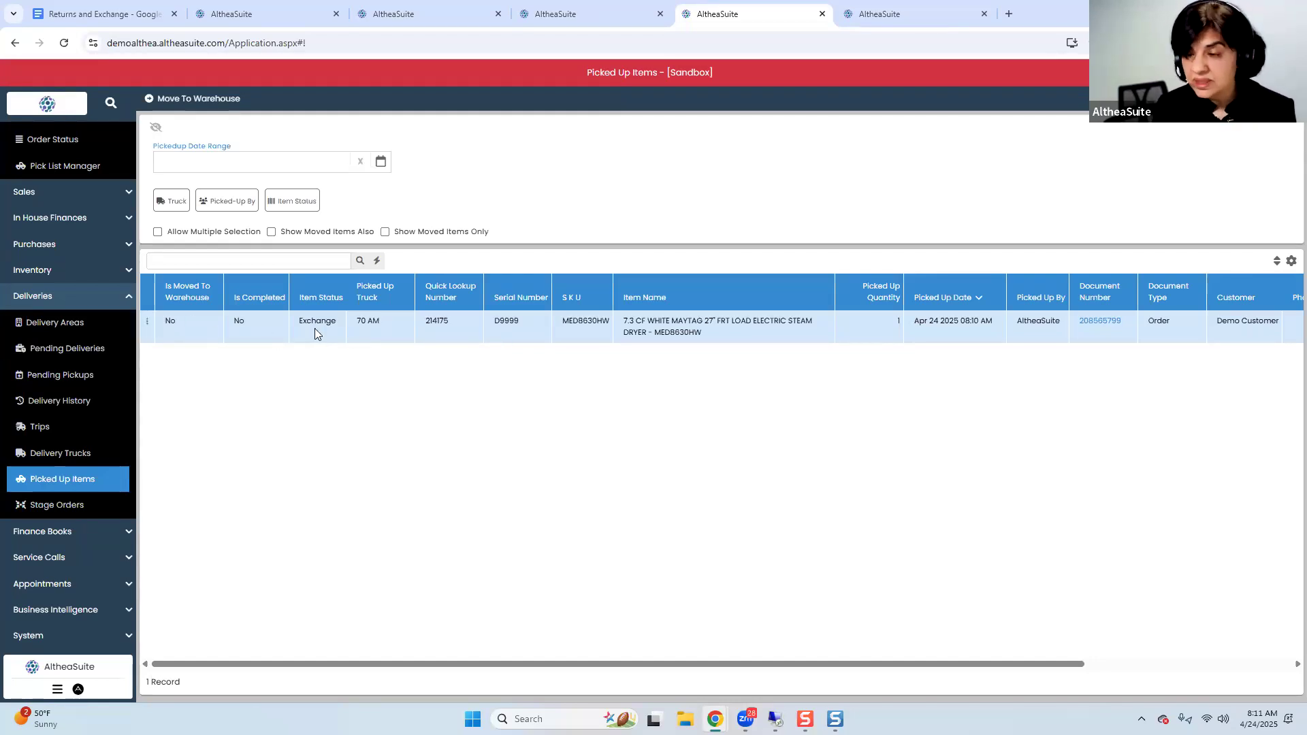
{"action": "left_click", "coordinate": [146, 321]}
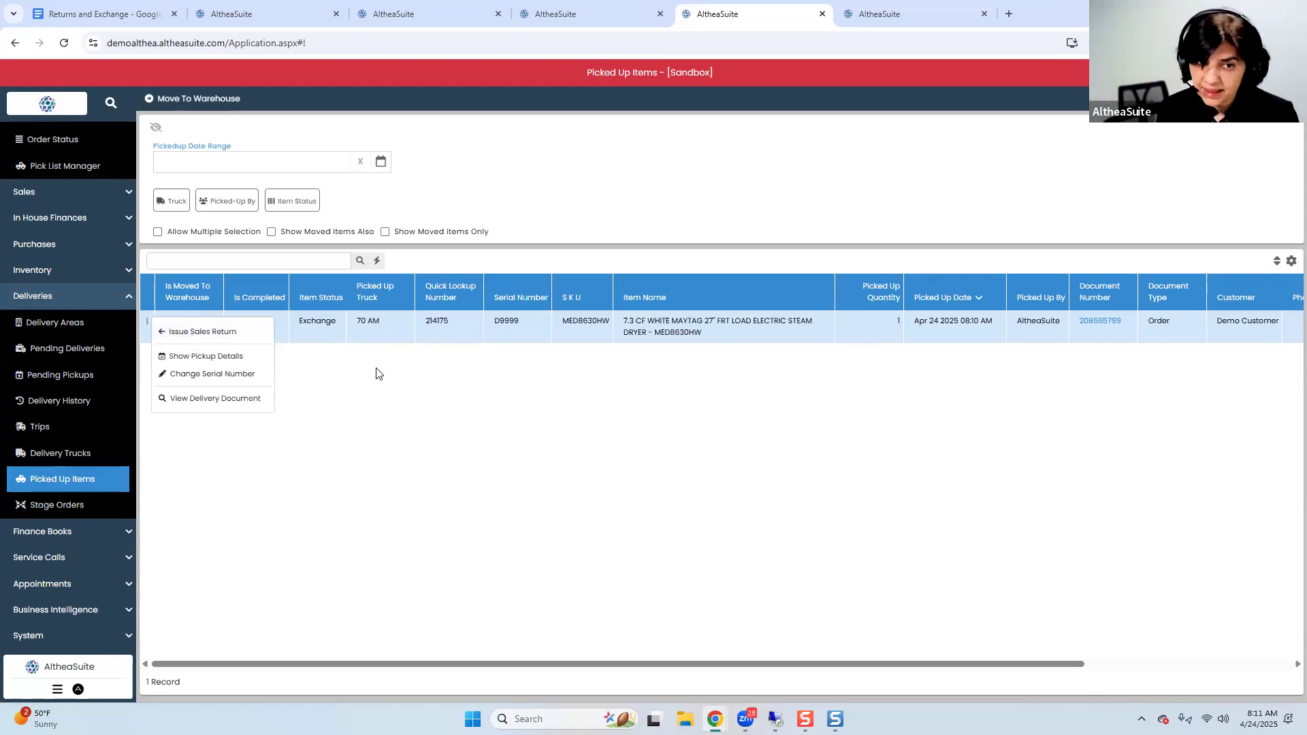
{"action": "left_click", "coordinate": [383, 348]}
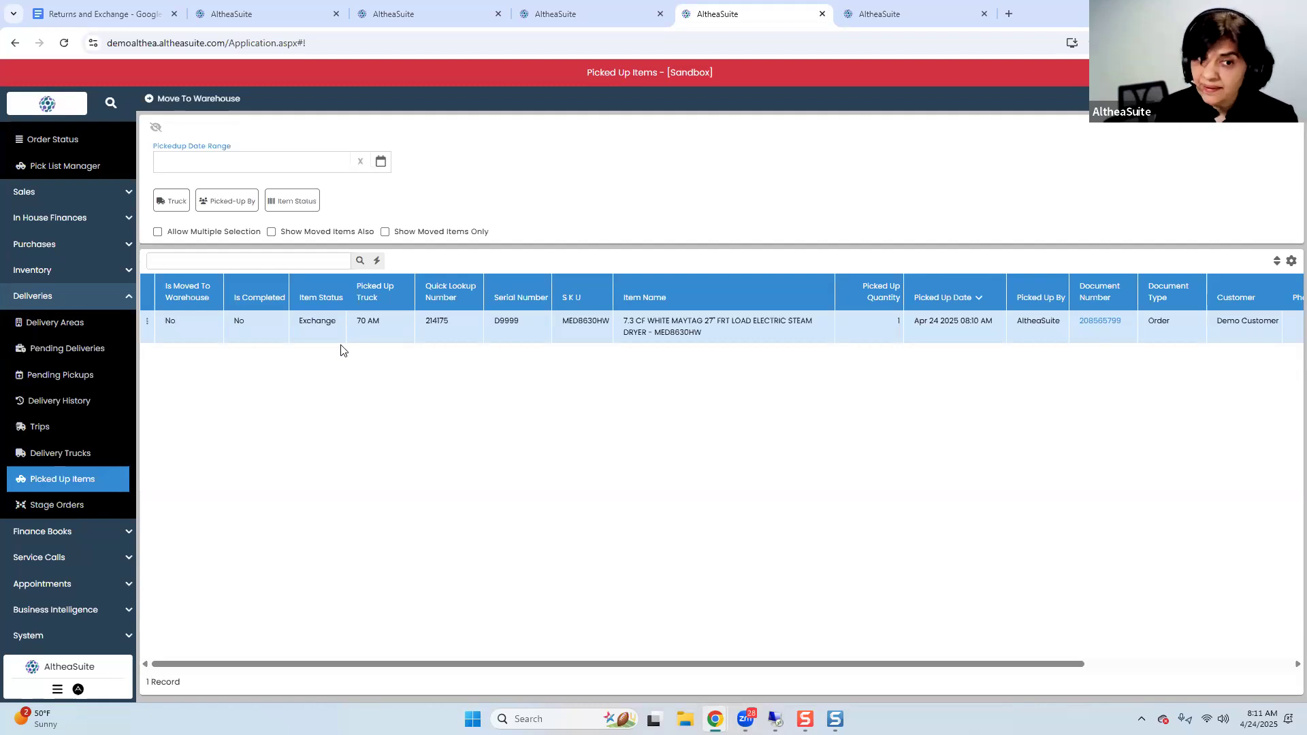
Switch to the AltheaSuite browser page with Orders, open Delivery History, and filter it to deliveries that are not invoiced
{"action": "left_click", "coordinate": [887, 26]}
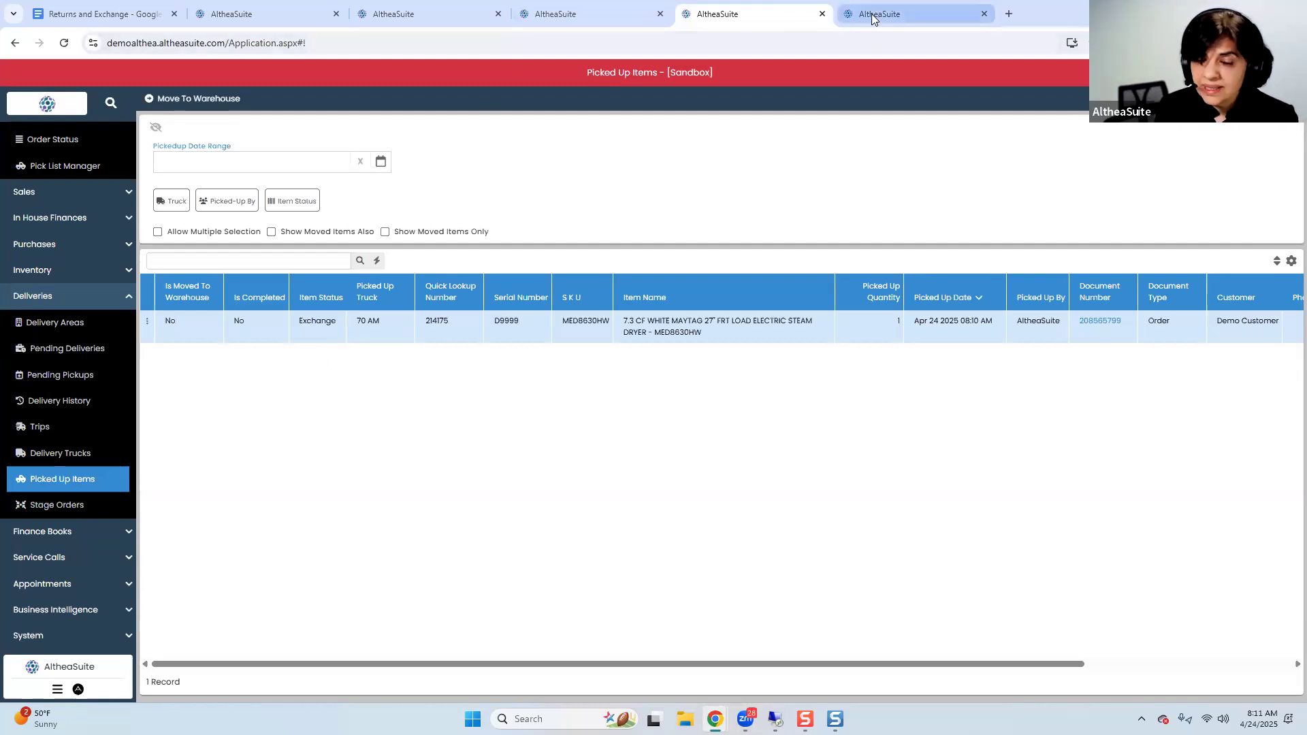
{"action": "left_click", "coordinate": [45, 501]}
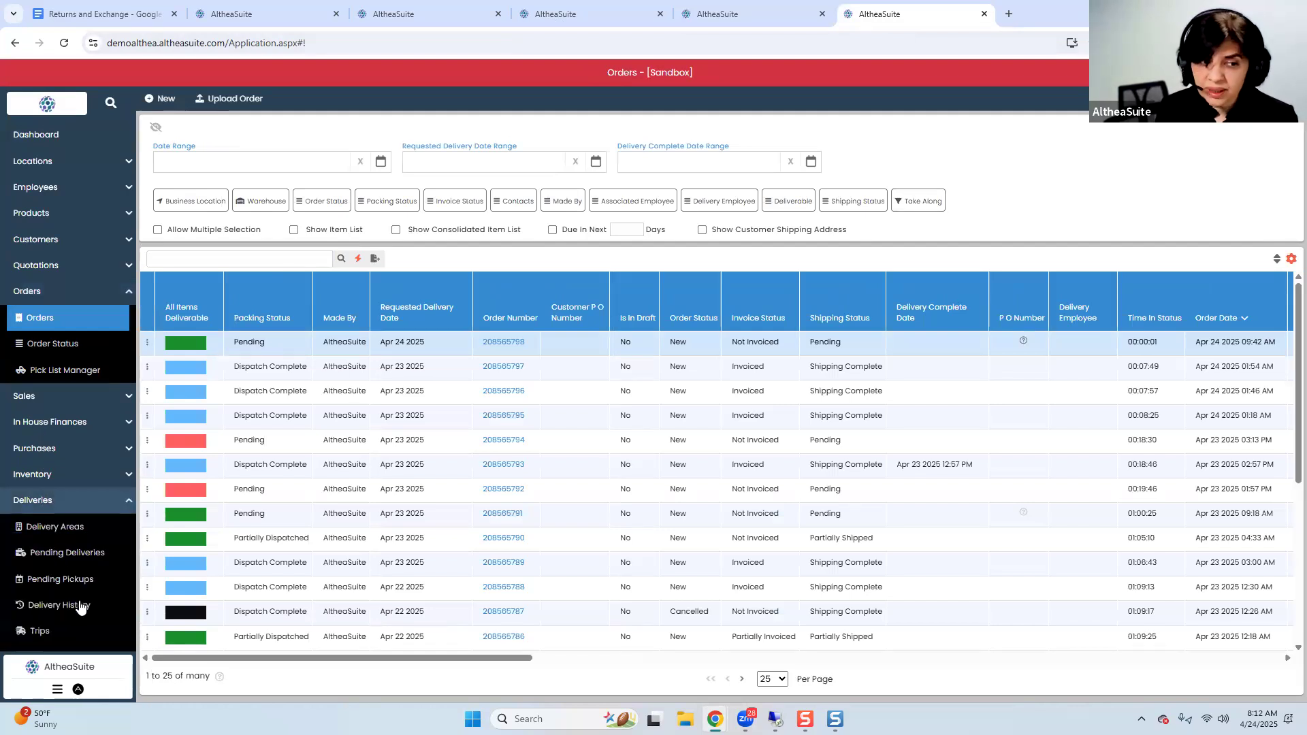
{"action": "left_click", "coordinate": [75, 604]}
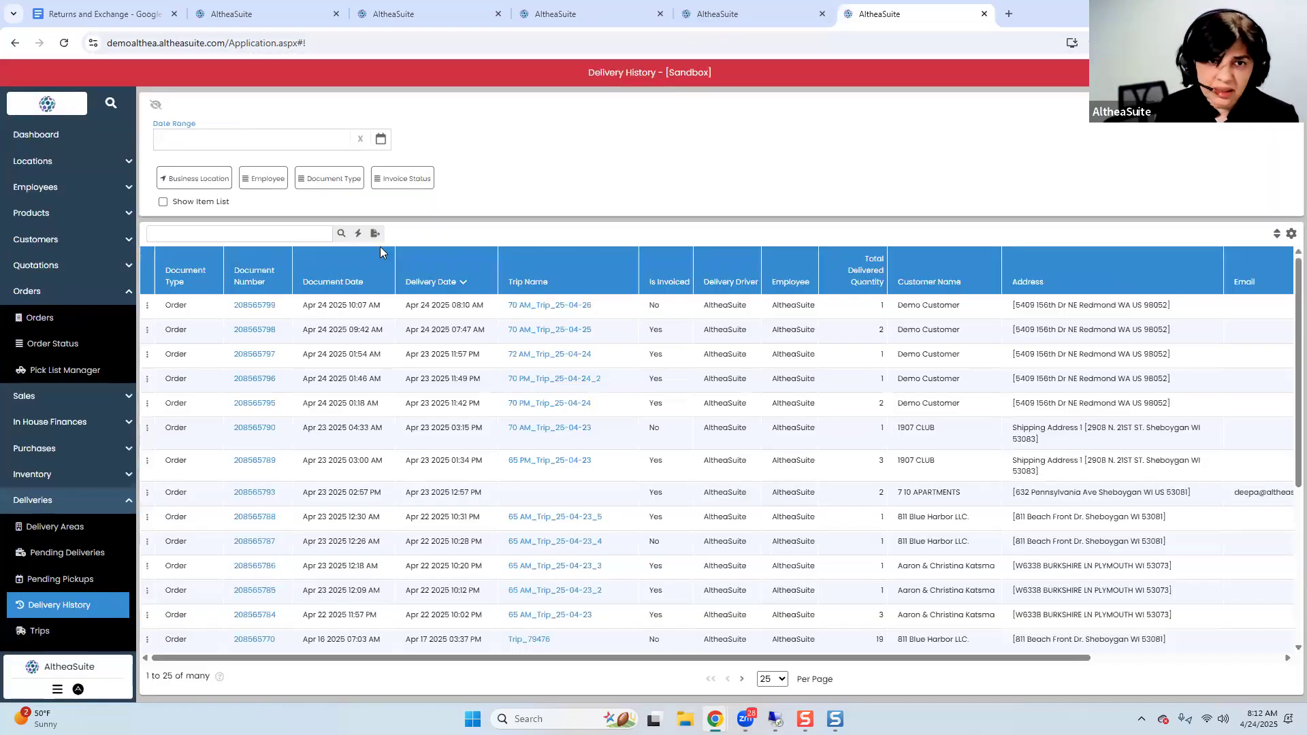
{"action": "left_click", "coordinate": [341, 235]}
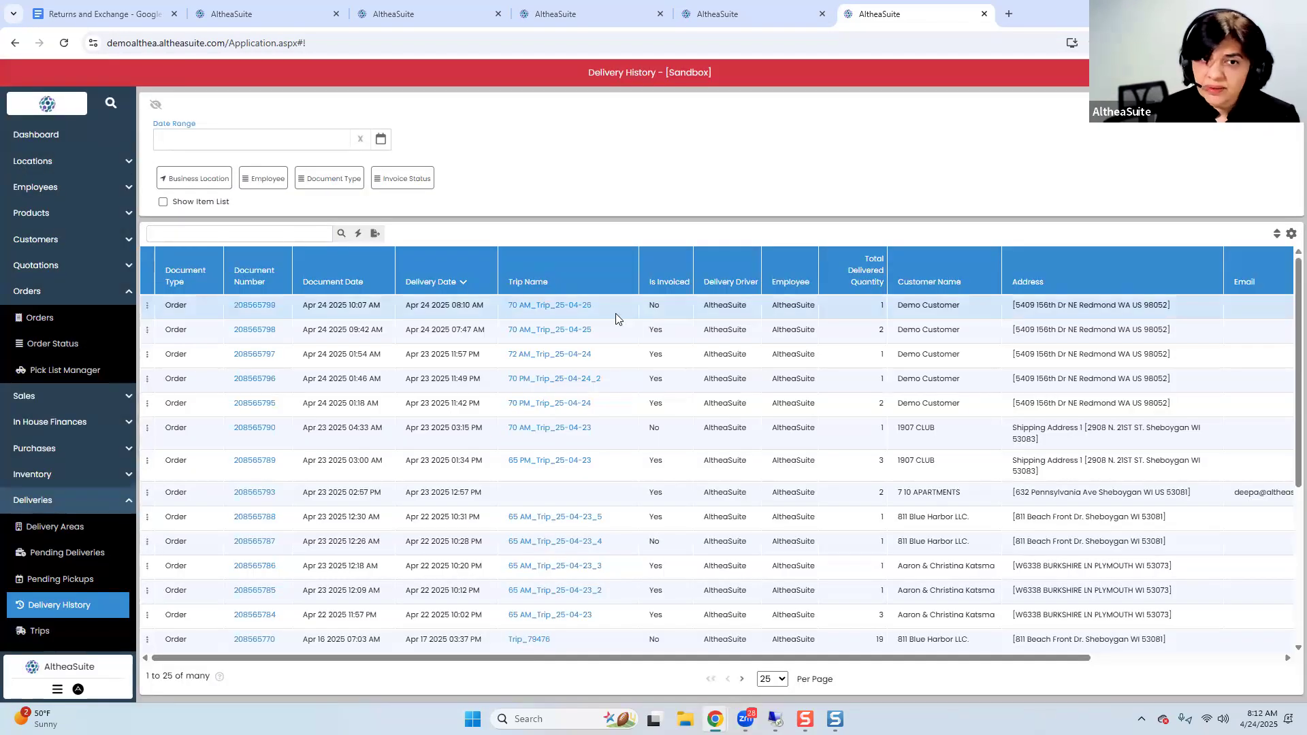
{"action": "left_click", "coordinate": [406, 182]}
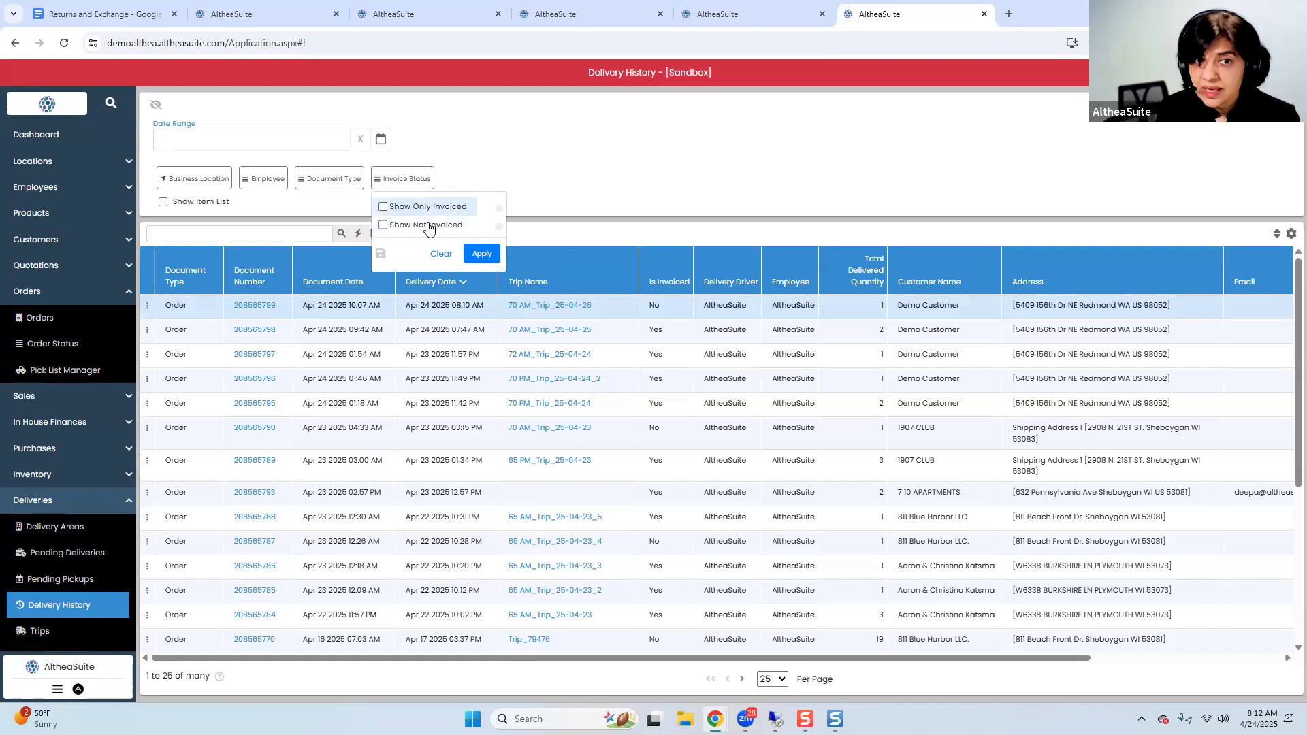
{"action": "left_click", "coordinate": [429, 225]}
{"action": "left_click", "coordinate": [481, 253]}
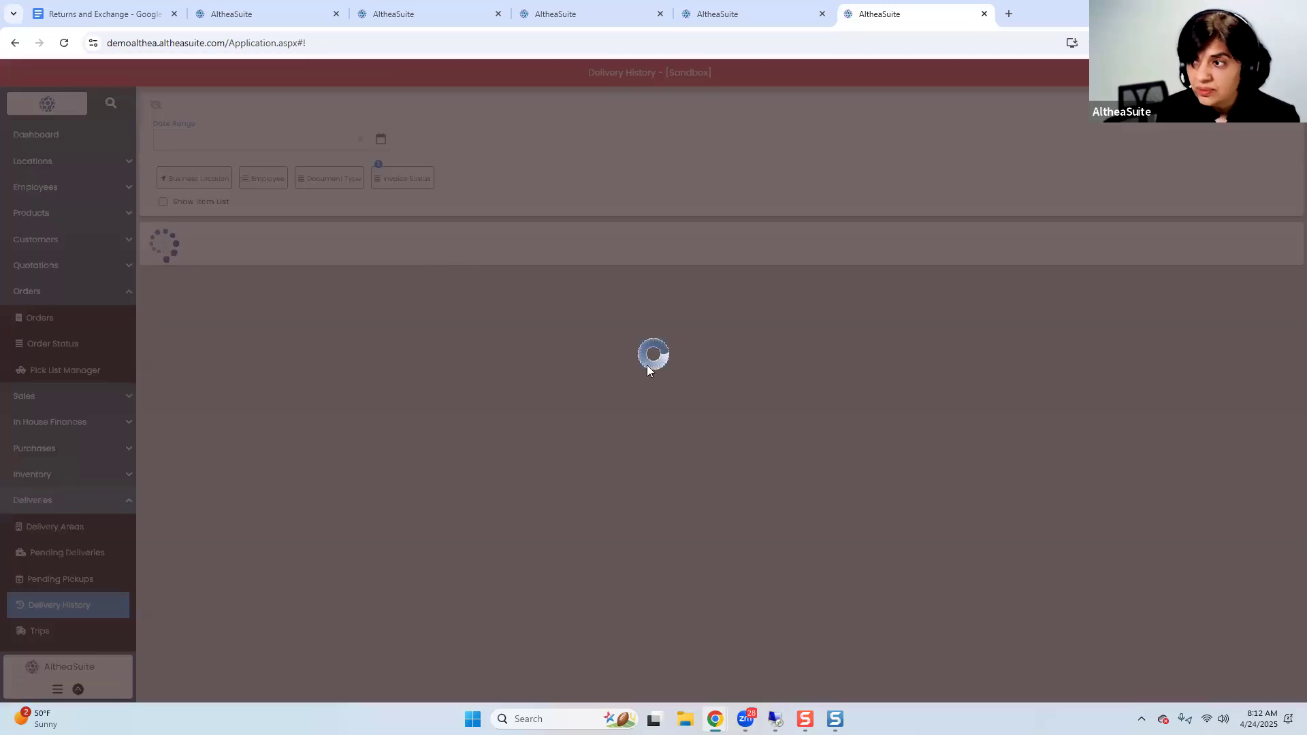
Examine the actions available for the 70 AM_Trip_25-04-26 delivery, including invoice creation
{"action": "left_click", "coordinate": [630, 329]}
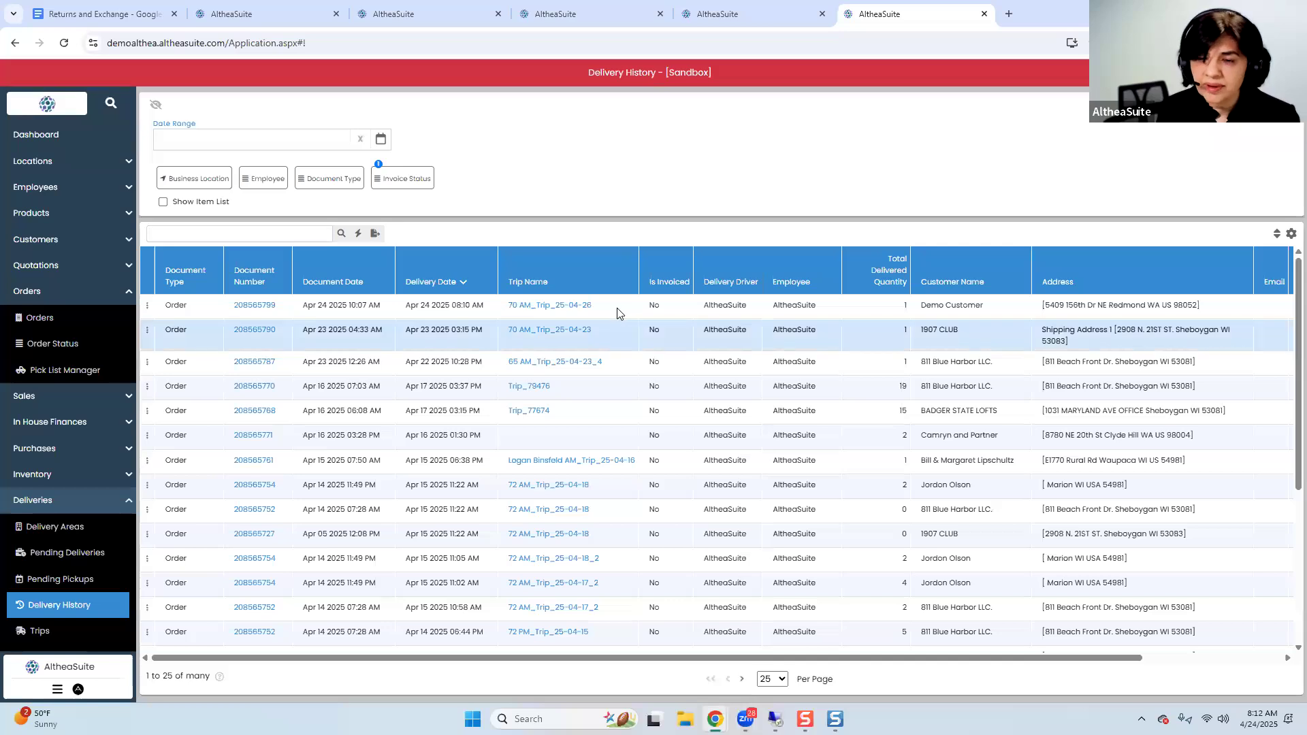
{"action": "left_click", "coordinate": [332, 301]}
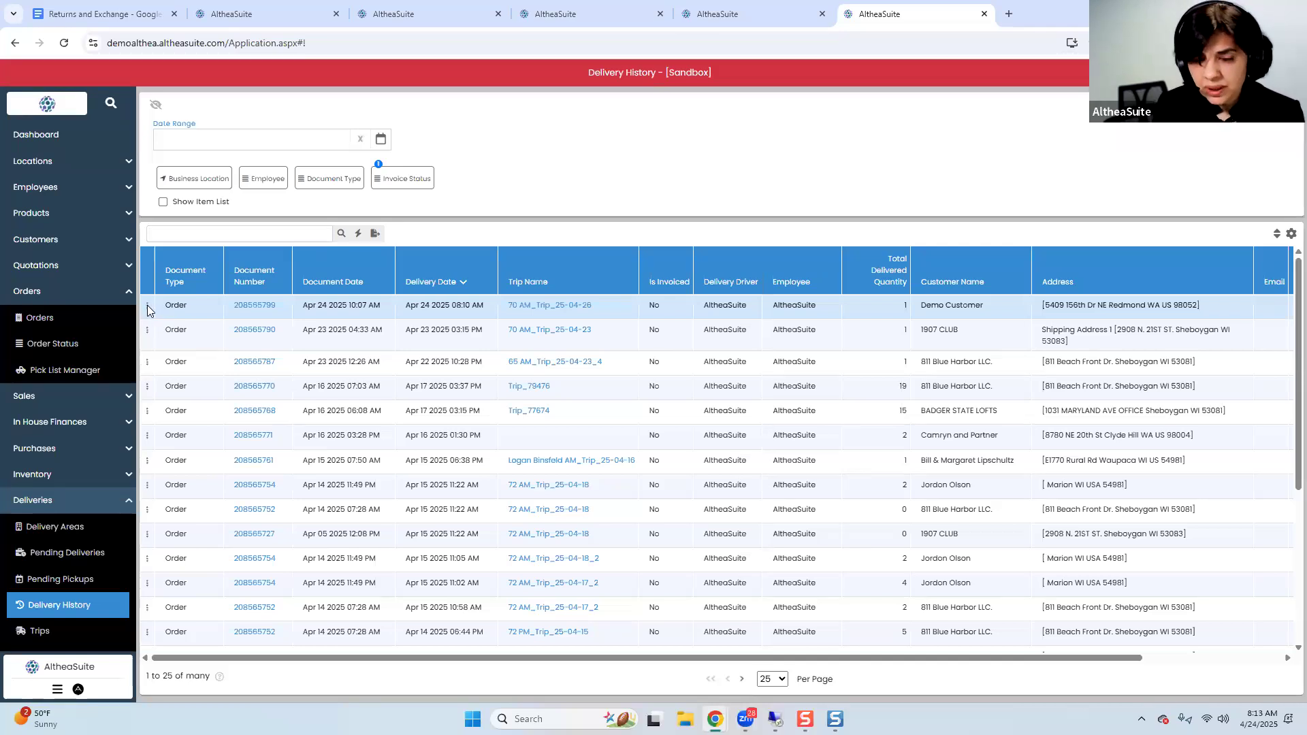
{"action": "left_click", "coordinate": [147, 308]}
{"action": "left_click", "coordinate": [170, 314]}
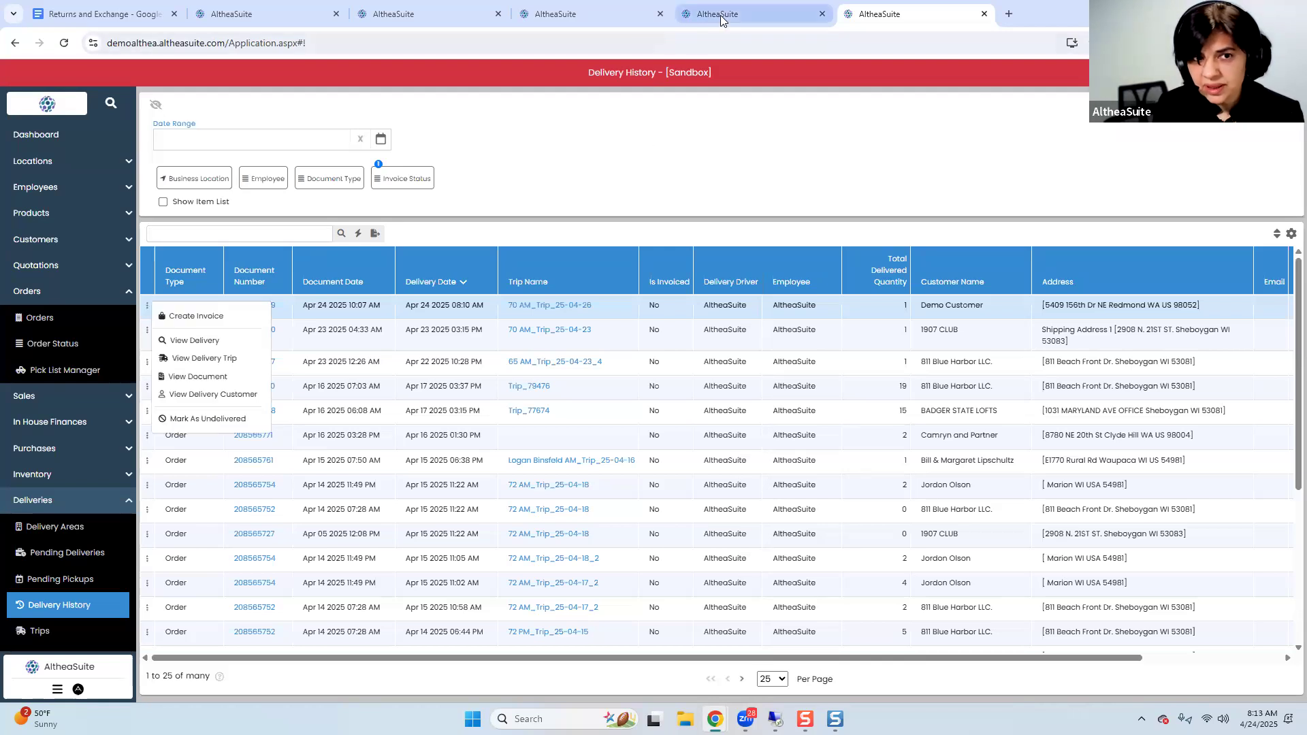
In Picked Up Items, begin a sales return for the exchange dryer and set the warehouse to Redmond -1 - Scratch and Dent/Demo
{"action": "left_click", "coordinate": [147, 320]}
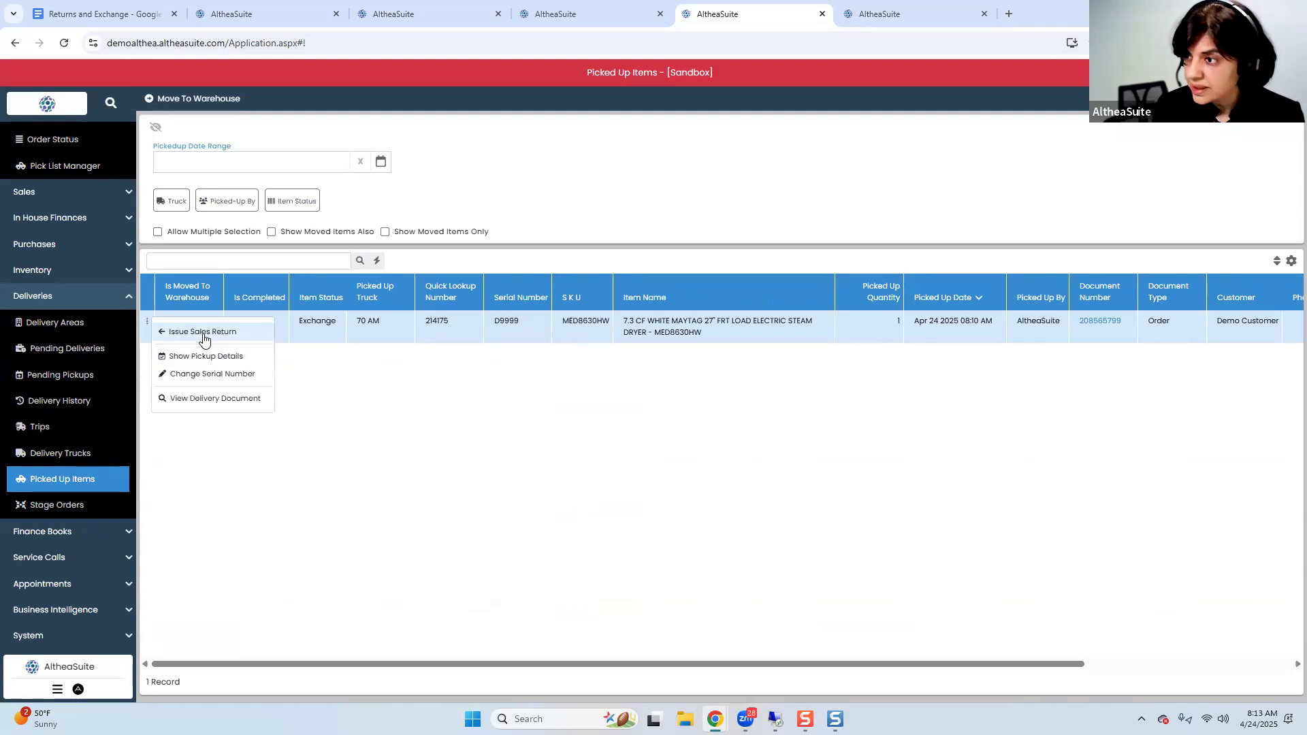
{"action": "left_click", "coordinate": [203, 333]}
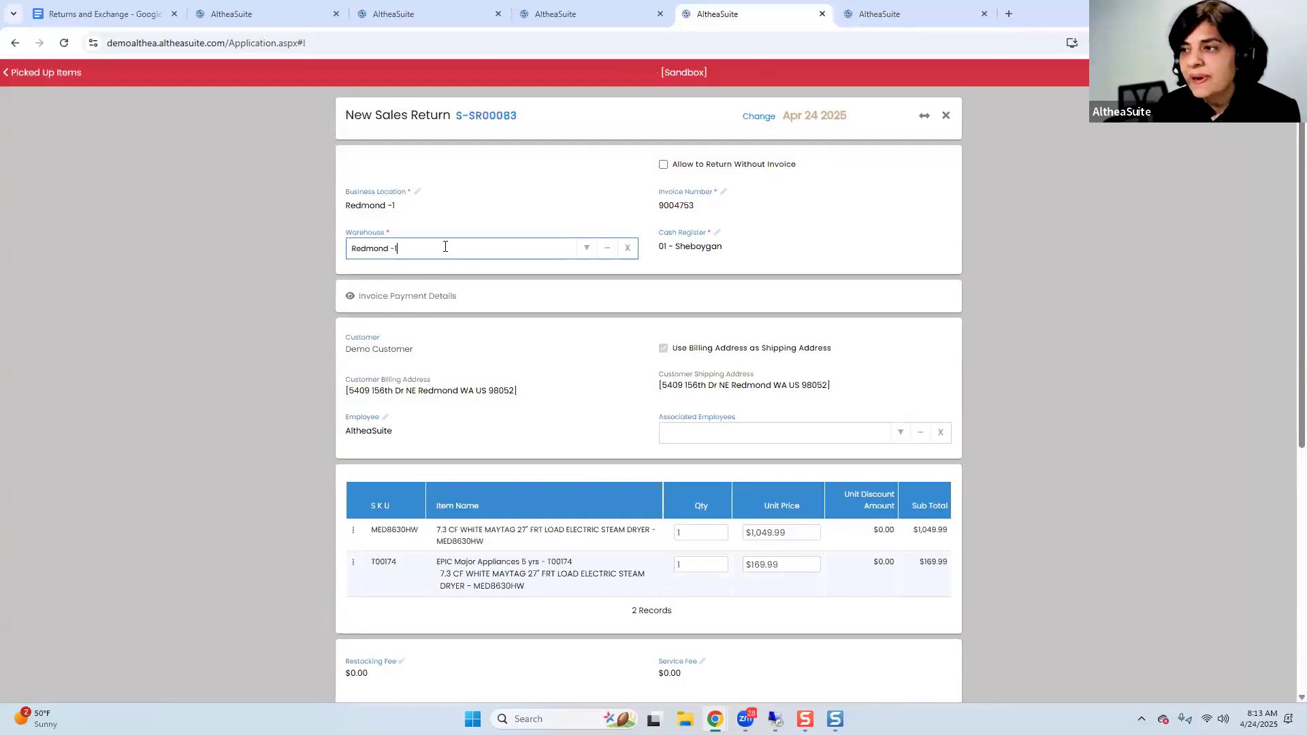
{"action": "left_click", "coordinate": [586, 248]}
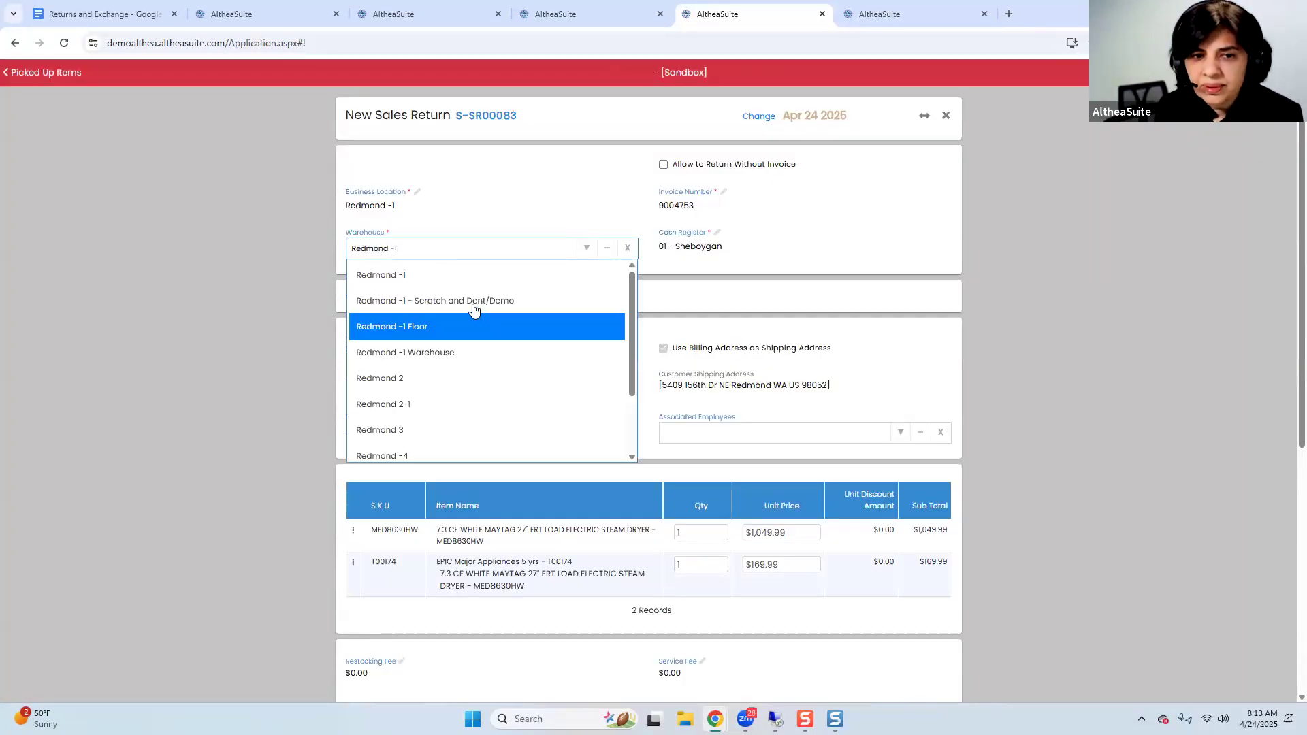
{"action": "left_click", "coordinate": [473, 304]}
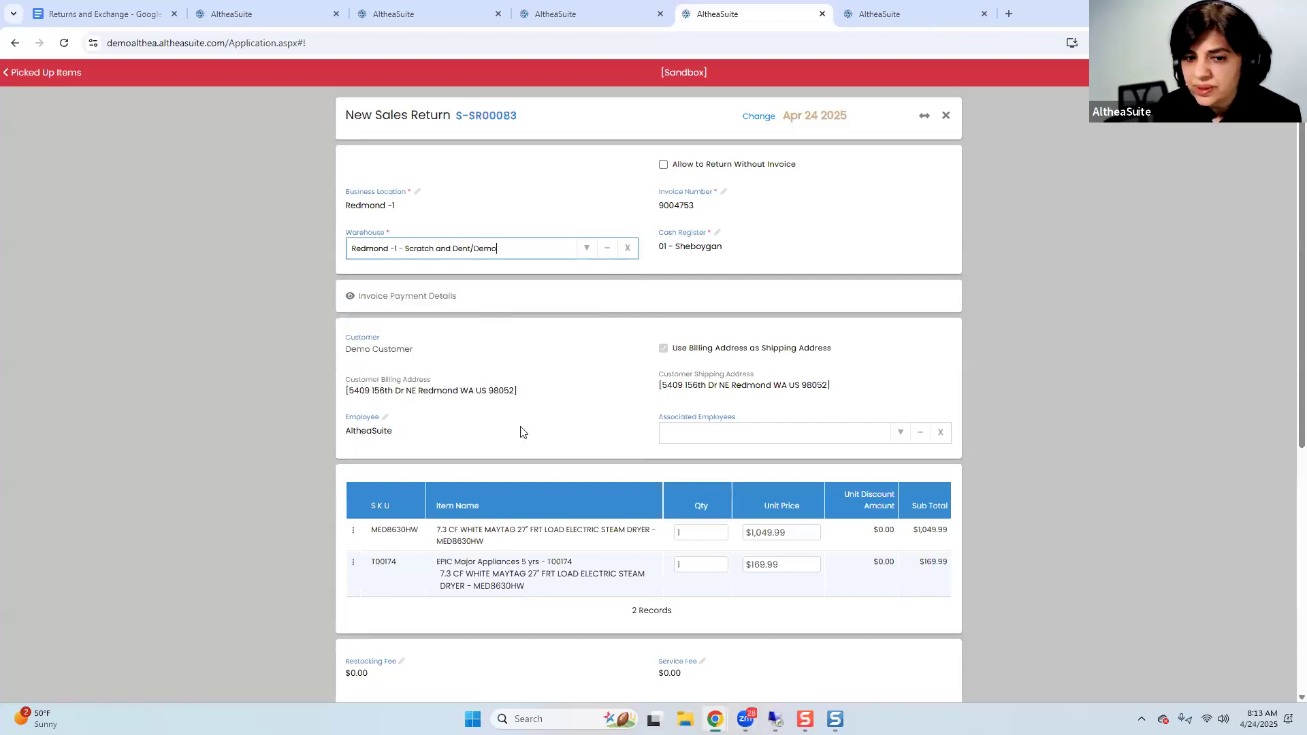
{"action": "left_click", "coordinate": [491, 545]}
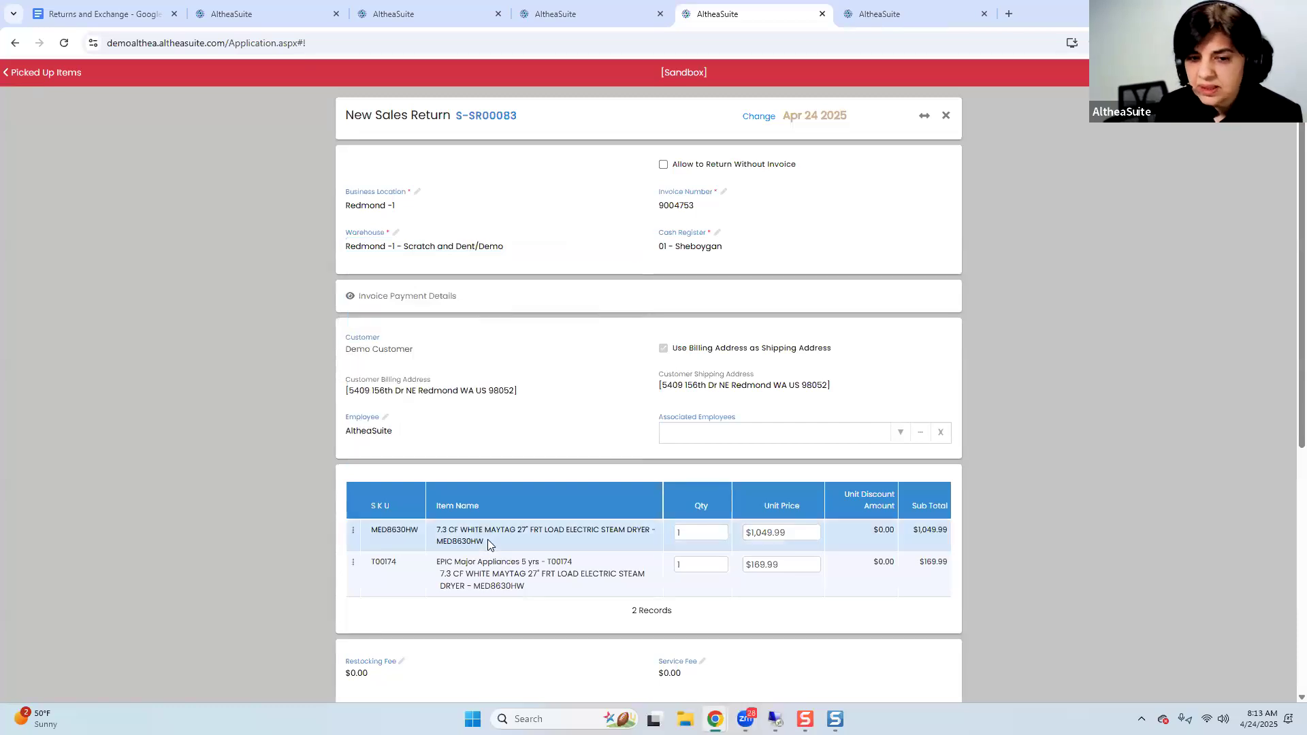
{"action": "left_click", "coordinate": [496, 579]}
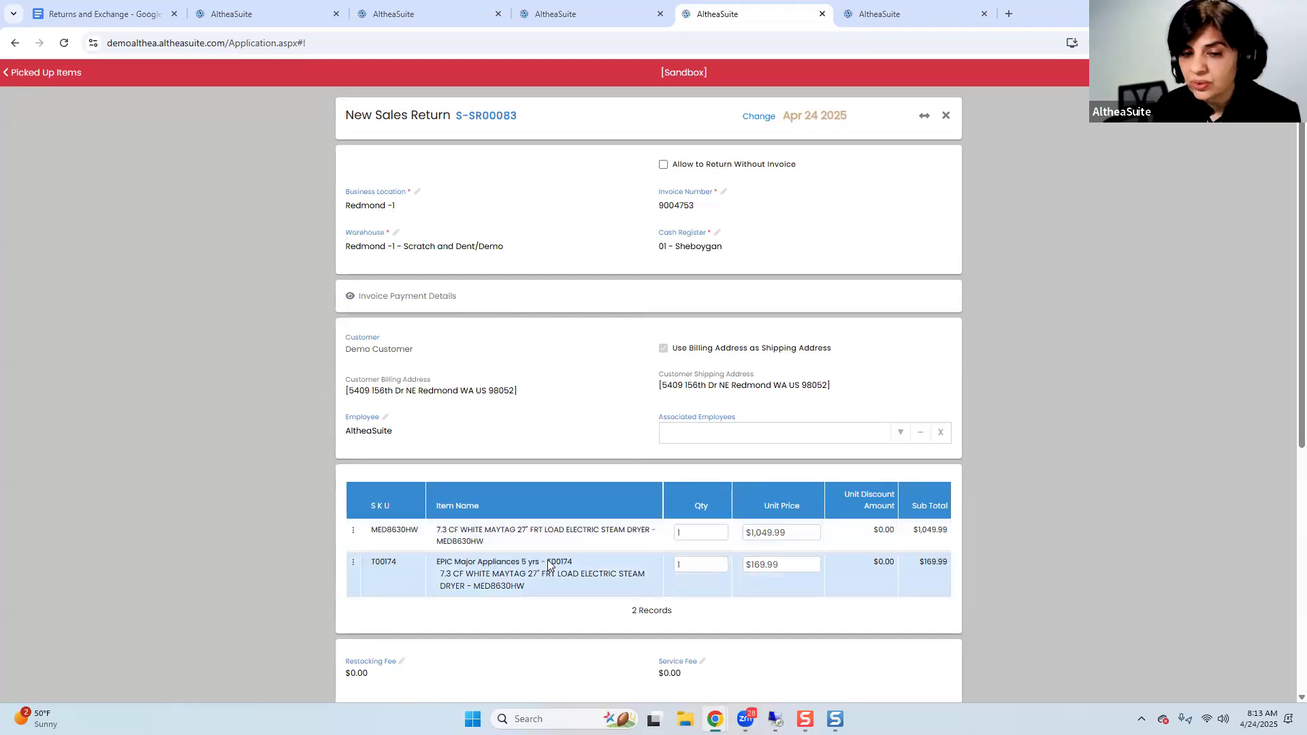
Credit the full $1,287.08 sales return amount to the Customer Account payment mode
{"action": "scroll", "coordinate": [563, 562], "scroll_direction": "down", "scroll_amount": 4}
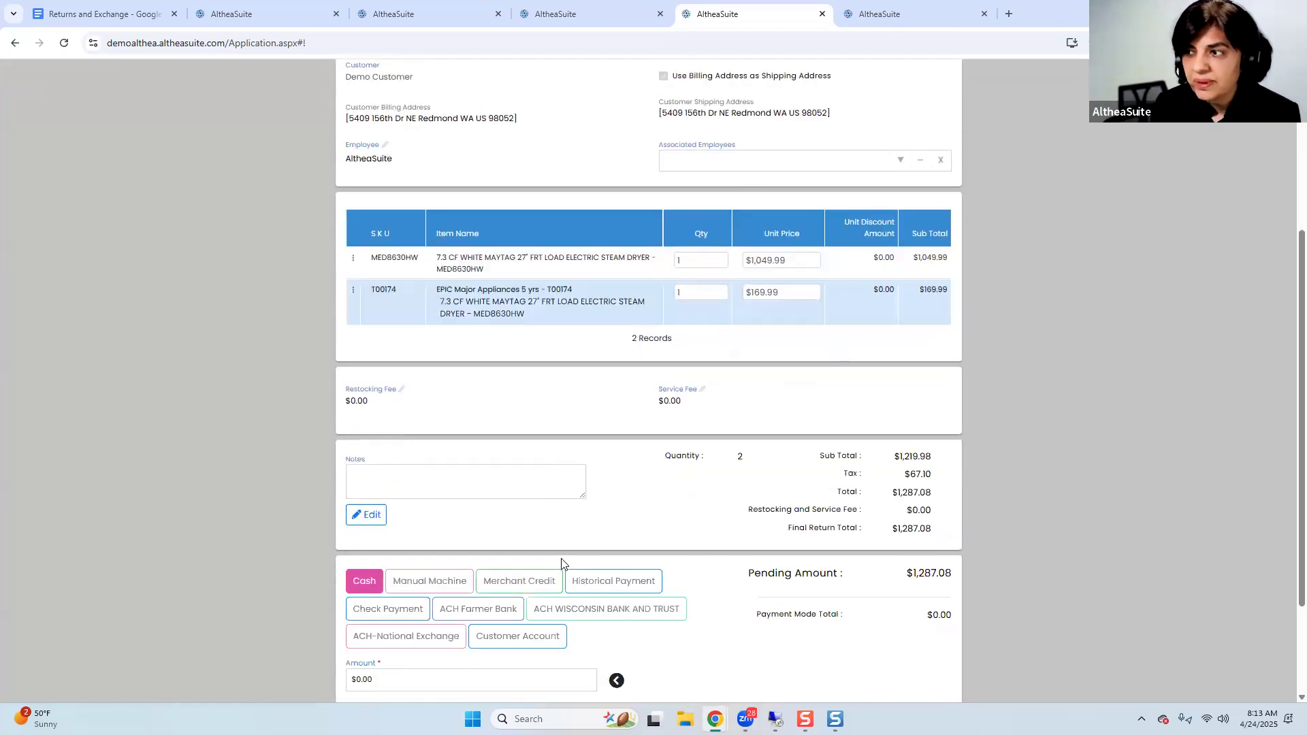
{"action": "left_click", "coordinate": [524, 636]}
{"action": "scroll", "coordinate": [559, 587], "scroll_direction": "down", "scroll_amount": 3}
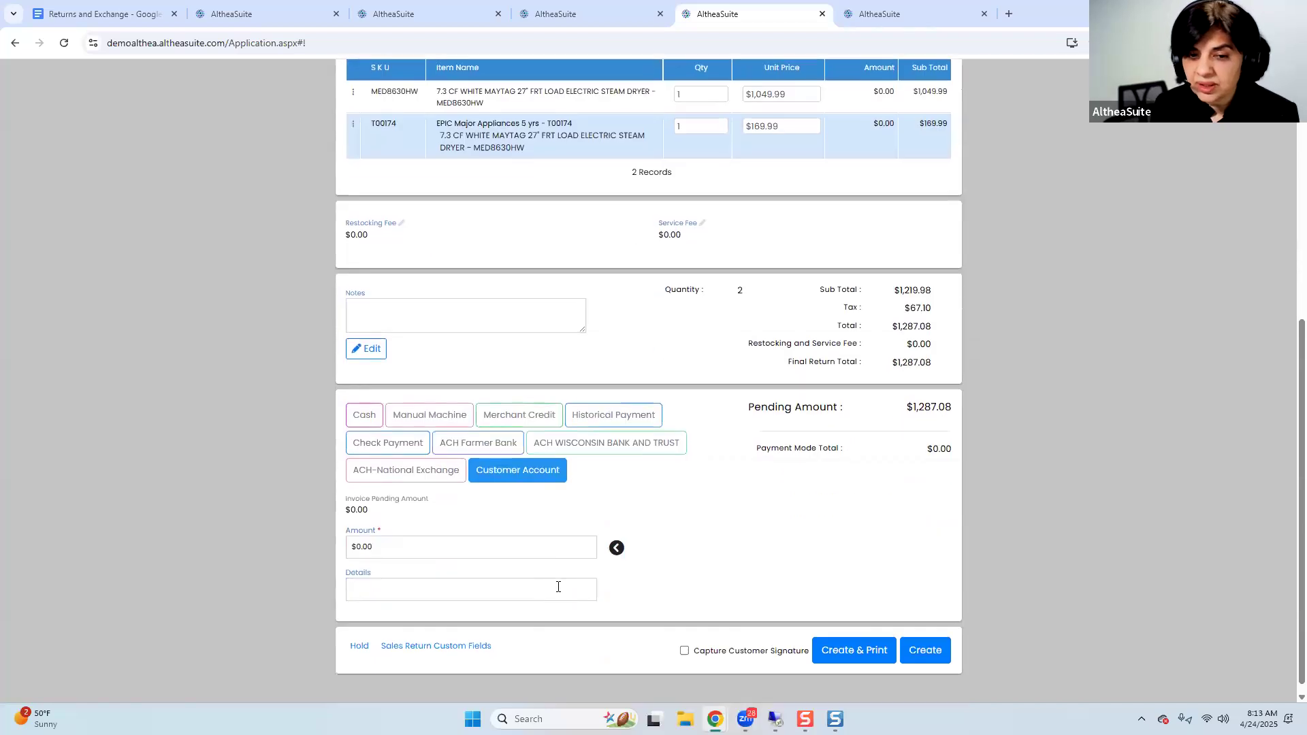
{"action": "left_click", "coordinate": [616, 541]}
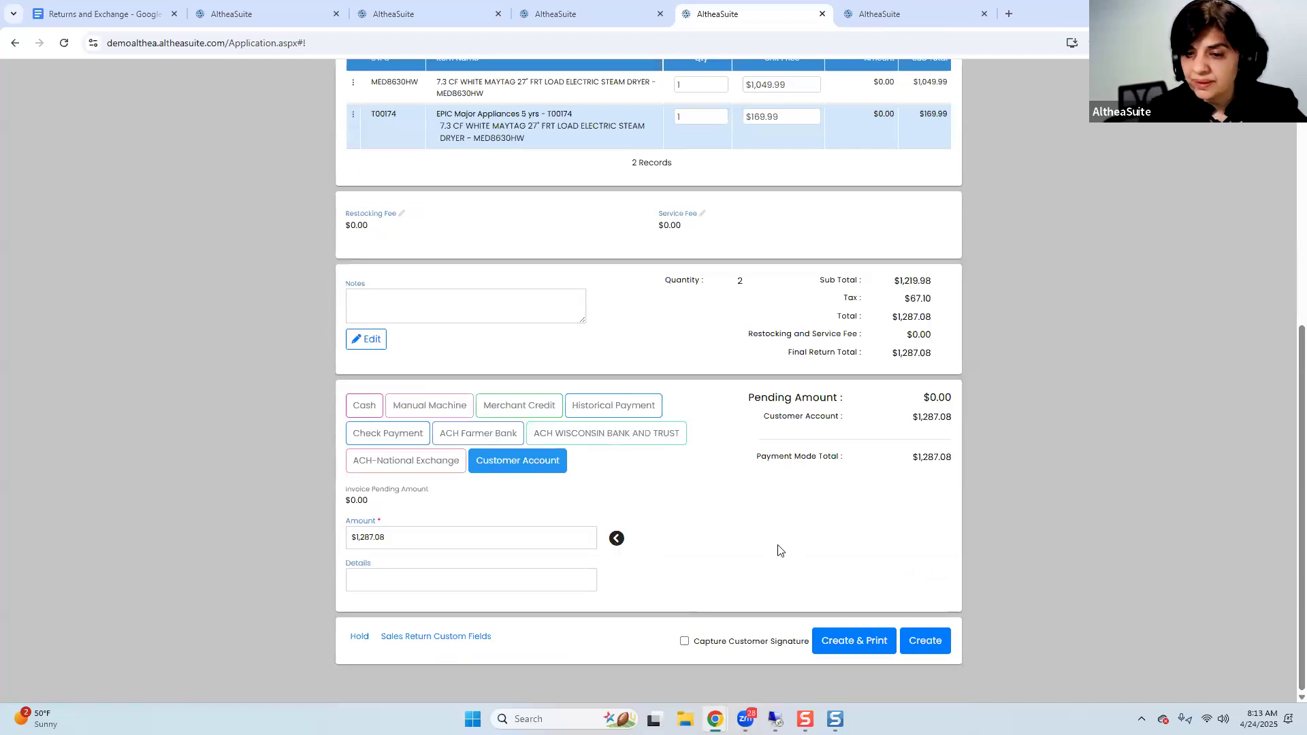
Create the sales return, copying the MED8630HW dryer's serial number and saving it for the return
{"action": "left_click", "coordinate": [919, 642]}
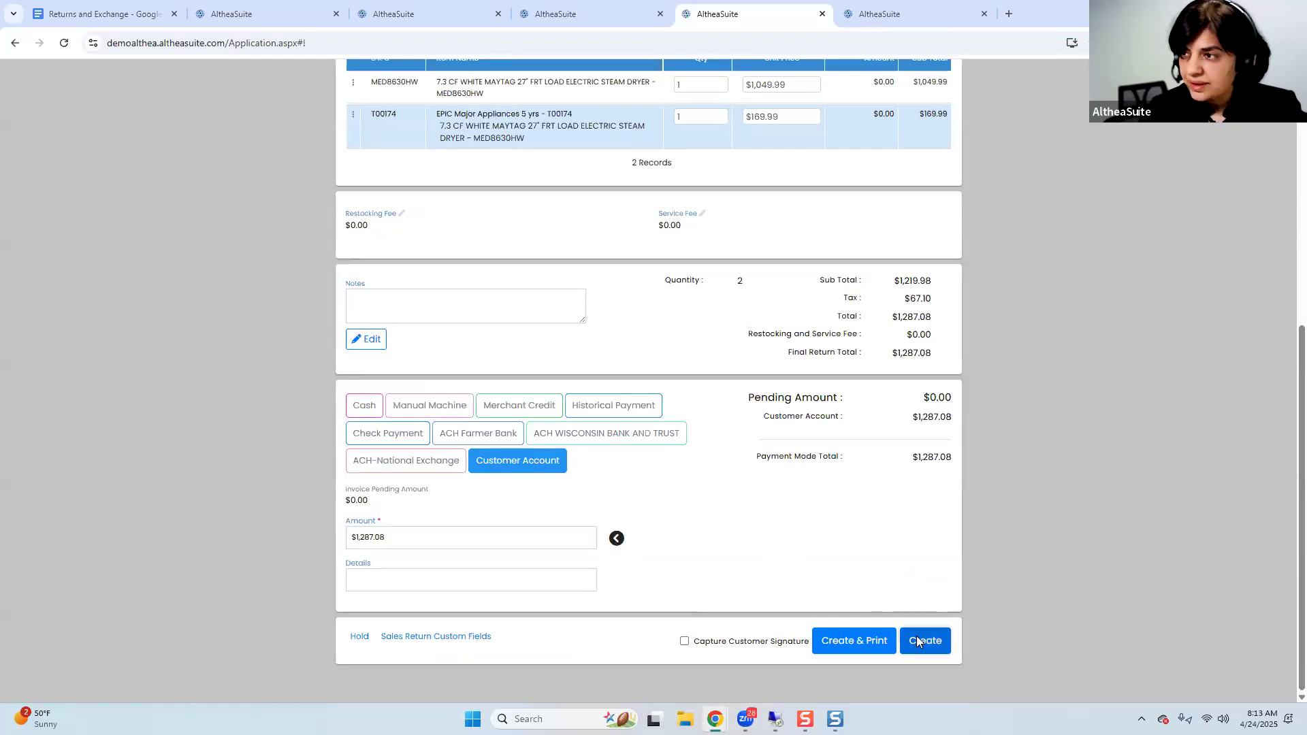
{"action": "left_click", "coordinate": [721, 369]}
{"action": "key", "text": "ctrl+c"}
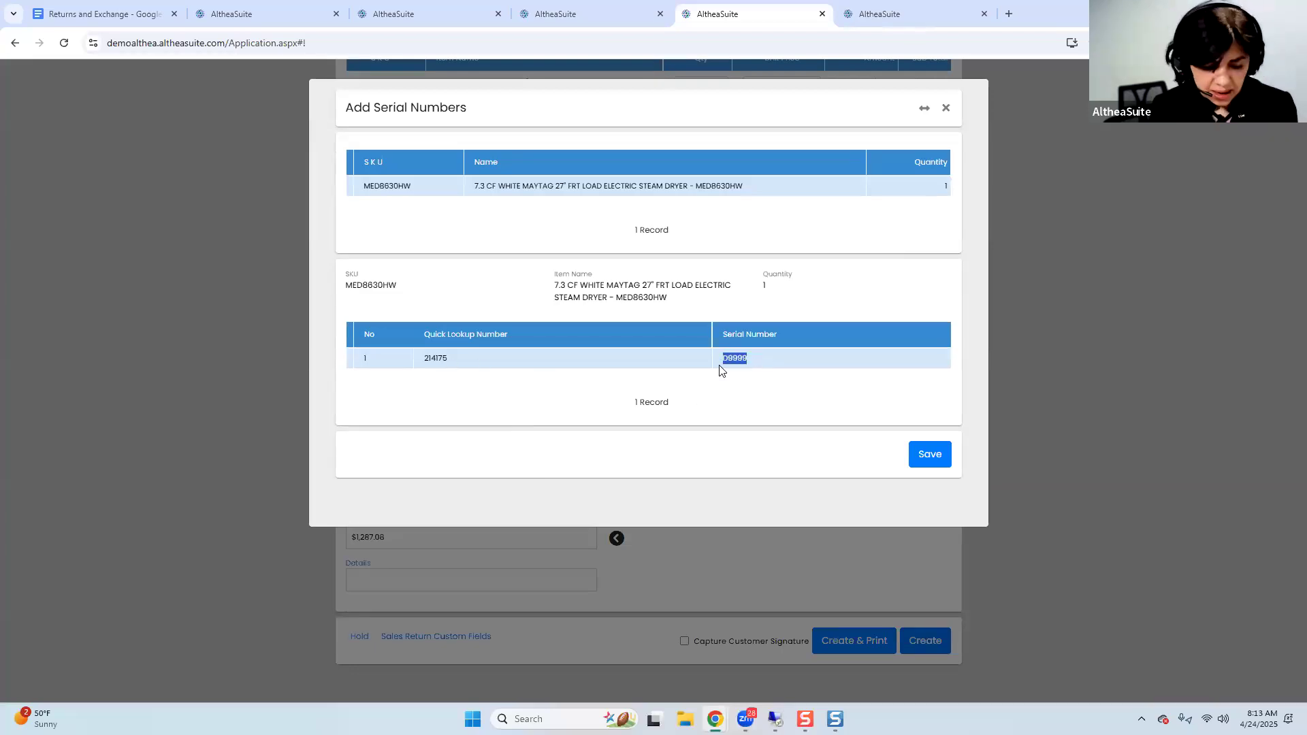
{"action": "left_click", "coordinate": [932, 456]}
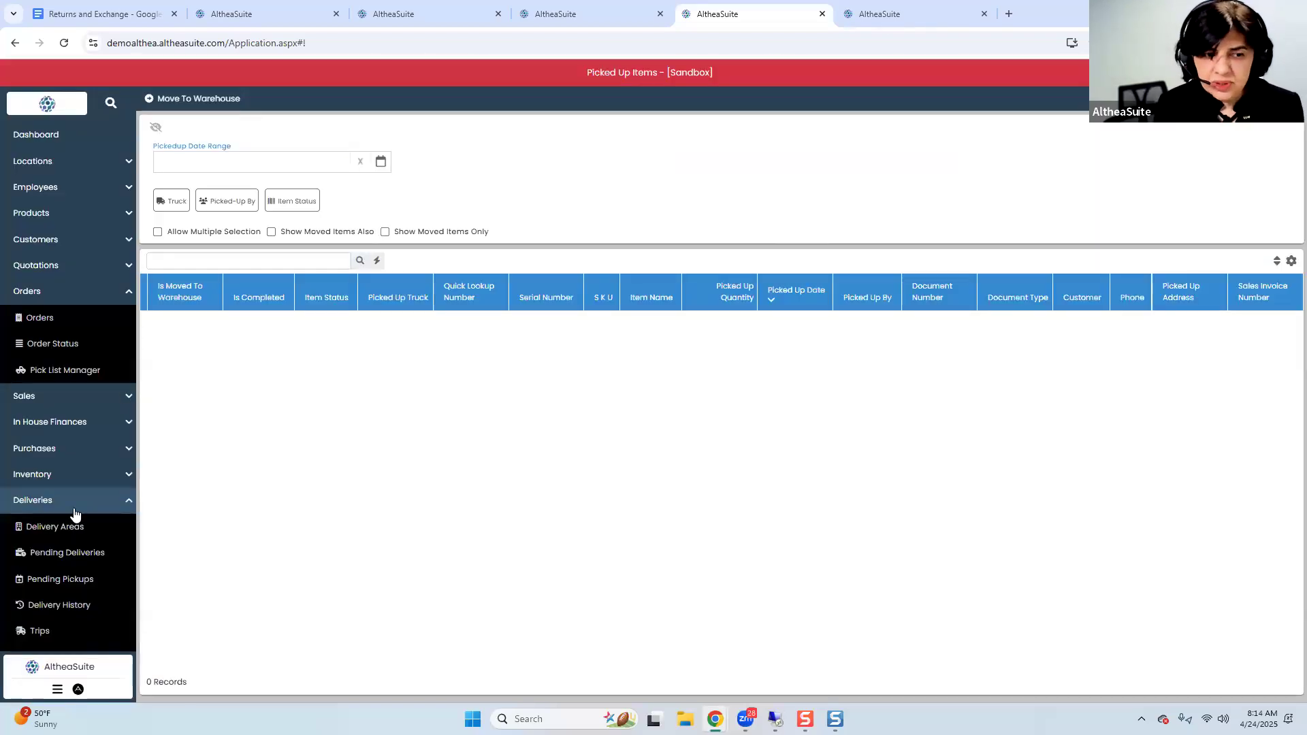
Review the Picked Up Items list with already moved items included, and hide the moved items again
{"action": "scroll", "coordinate": [68, 512], "scroll_direction": "down", "scroll_amount": 1}
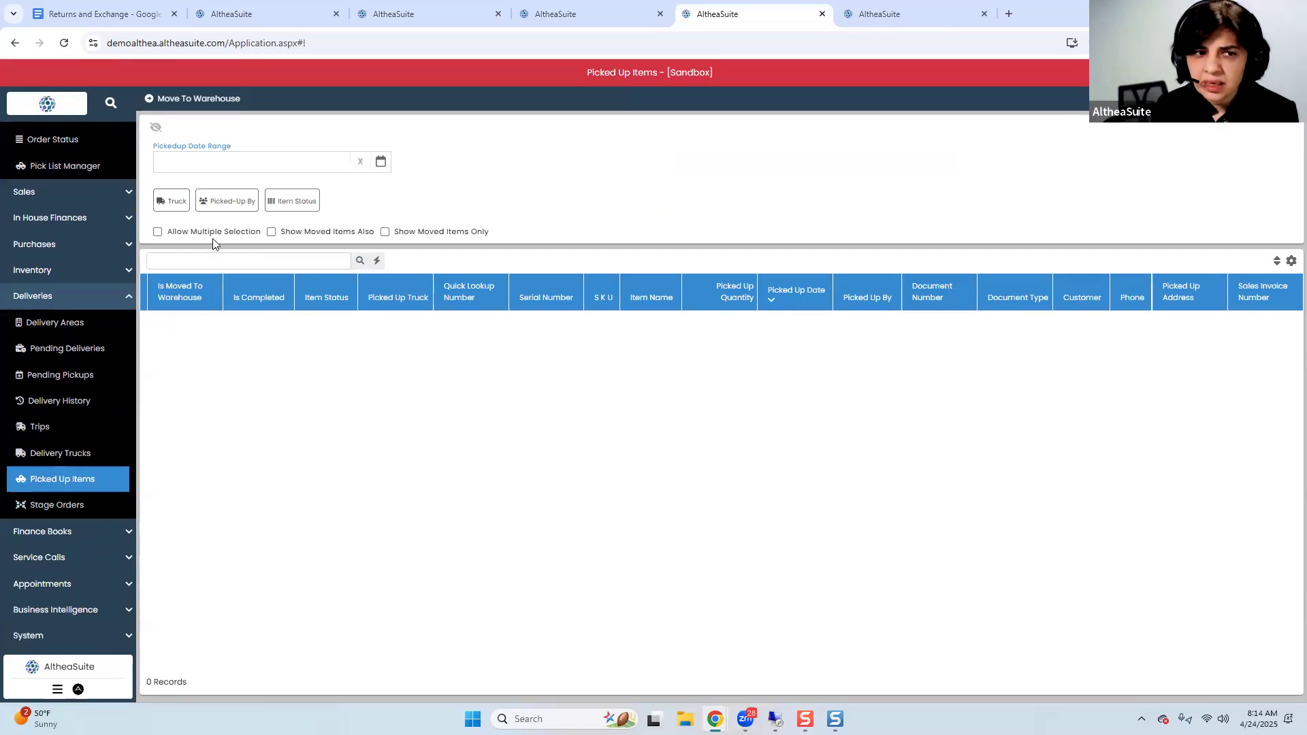
{"action": "left_click", "coordinate": [311, 233]}
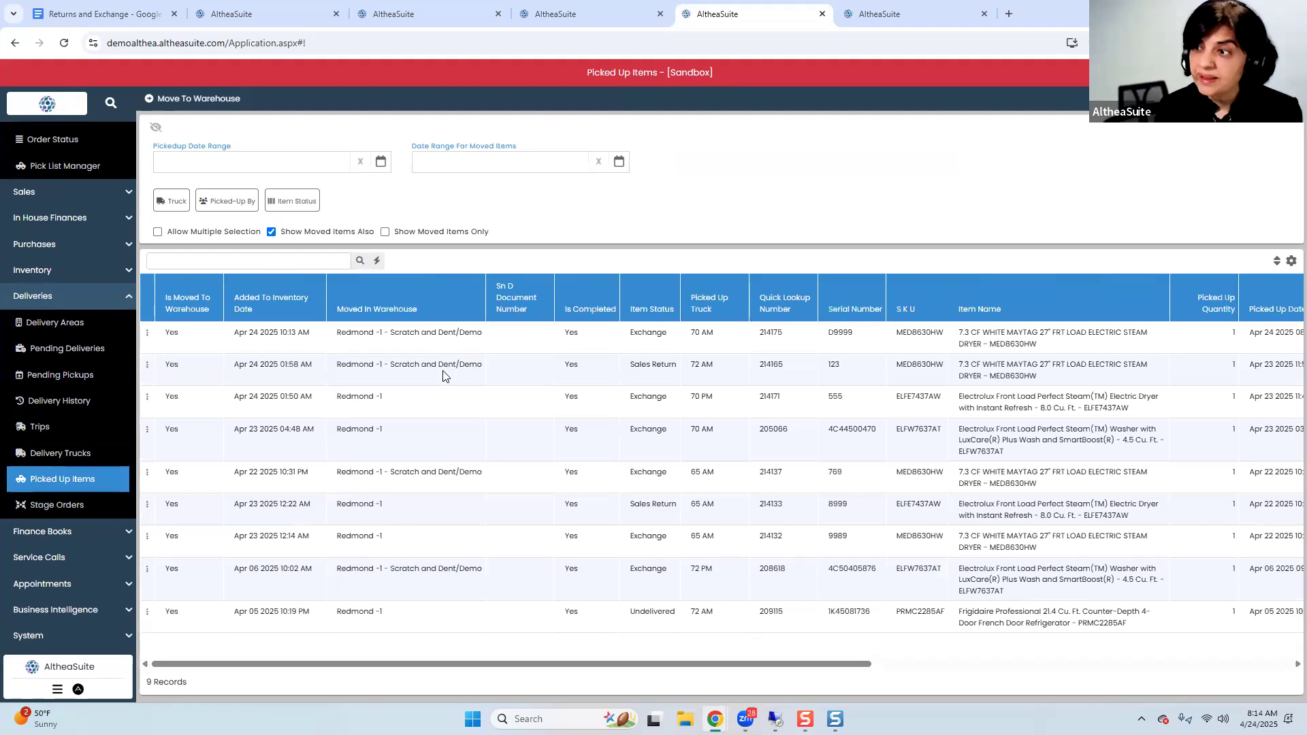
{"action": "left_click", "coordinate": [316, 234]}
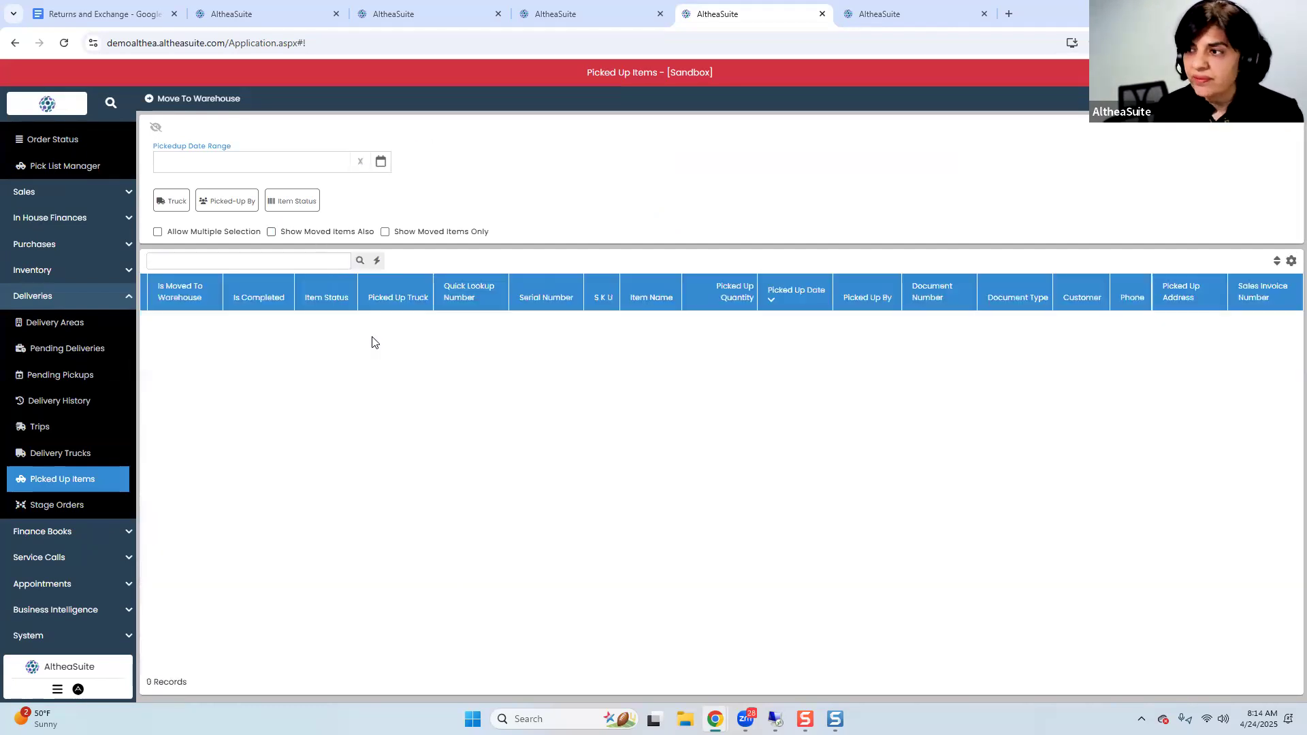
Switch to the Delivery History page, start an invoice for the 70 AM_Trip_25-04-26 delivery, and proceed to its payment
{"action": "left_click", "coordinate": [577, 14]}
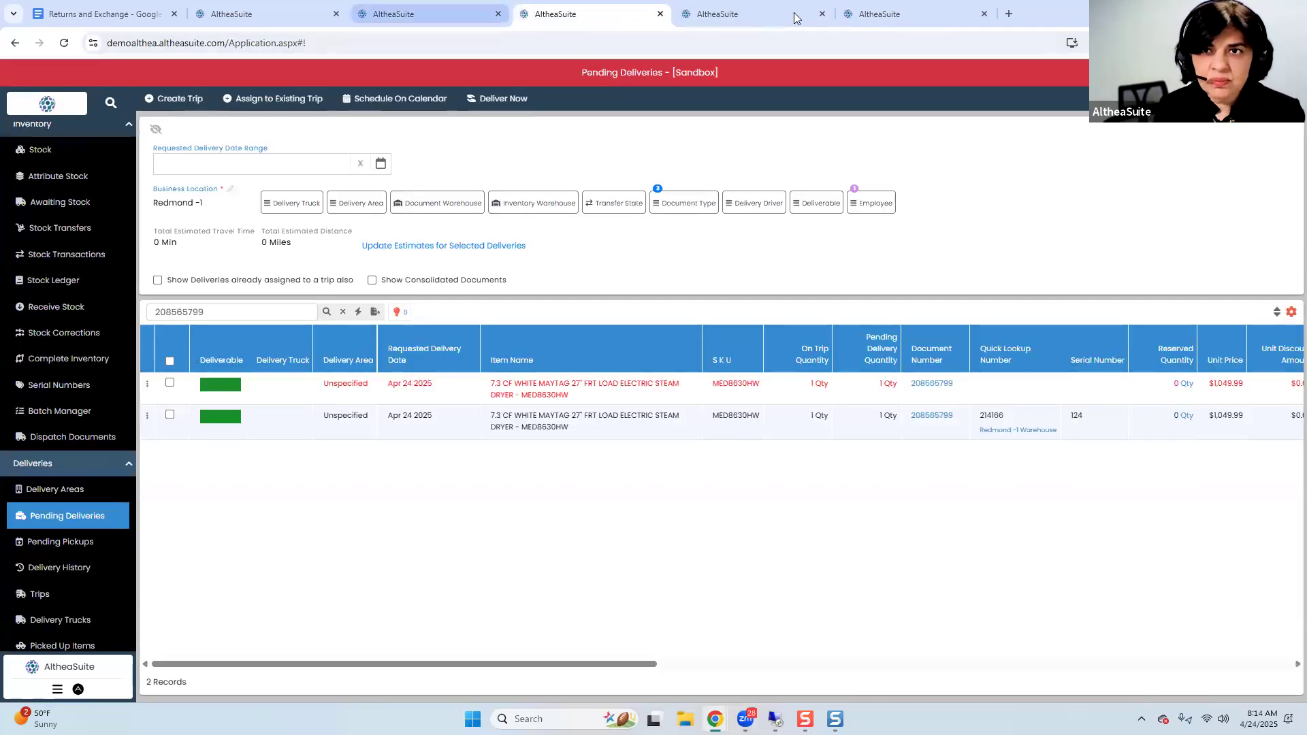
{"action": "left_click", "coordinate": [878, 14]}
{"action": "left_click", "coordinate": [221, 317]}
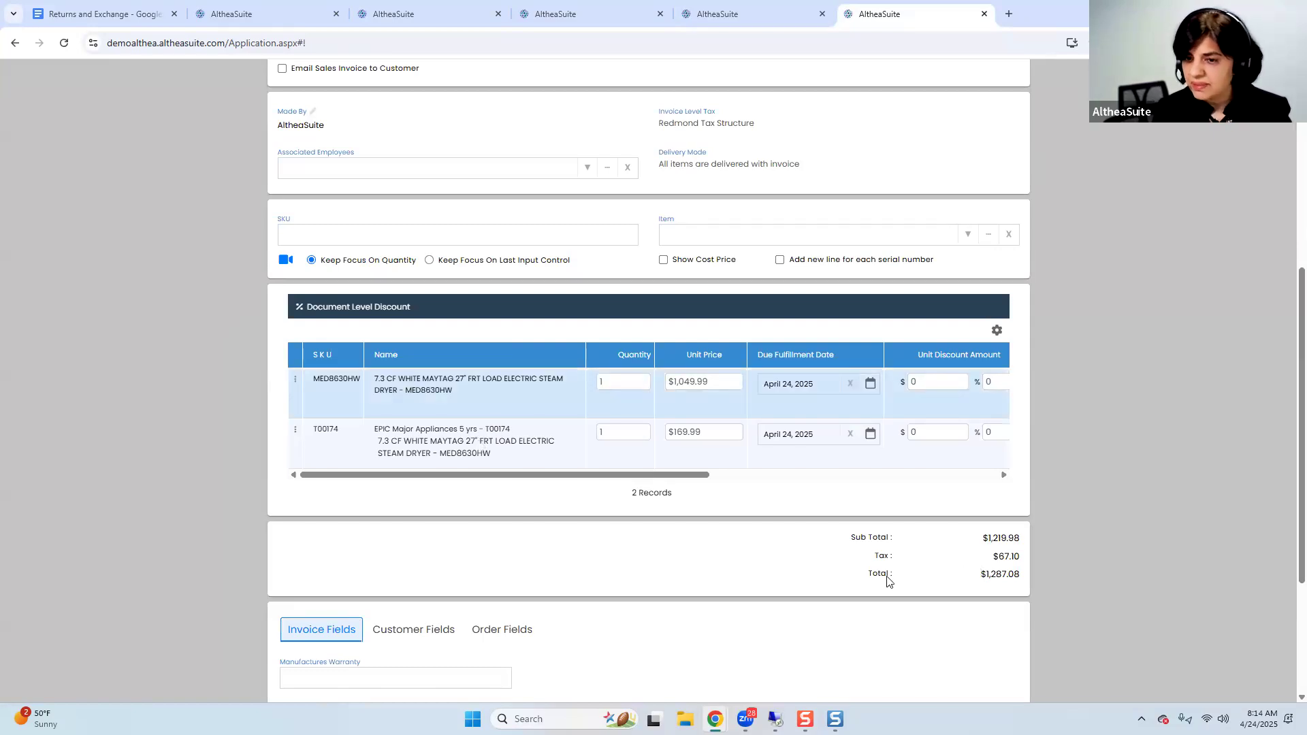
{"action": "scroll", "coordinate": [737, 567], "scroll_direction": "down", "scroll_amount": 2}
{"action": "scroll", "coordinate": [613, 491], "scroll_direction": "down", "scroll_amount": 2}
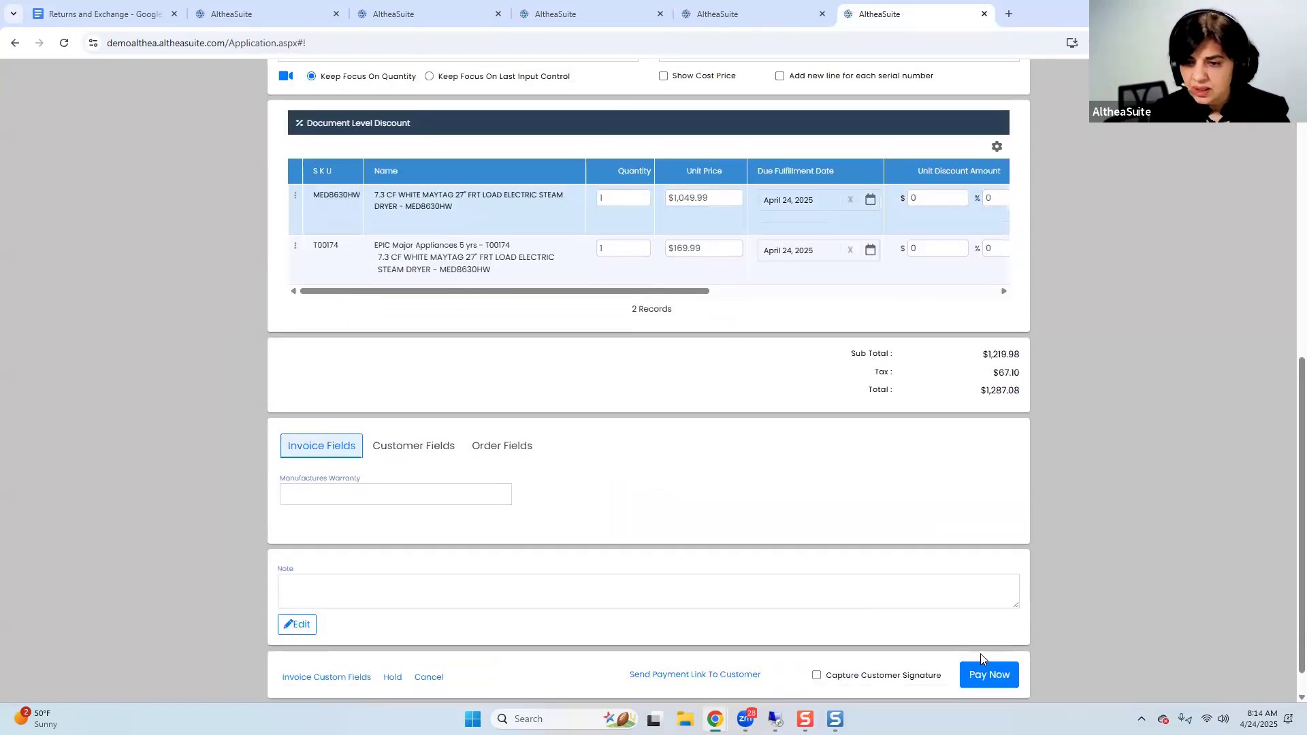
{"action": "left_click", "coordinate": [982, 642]}
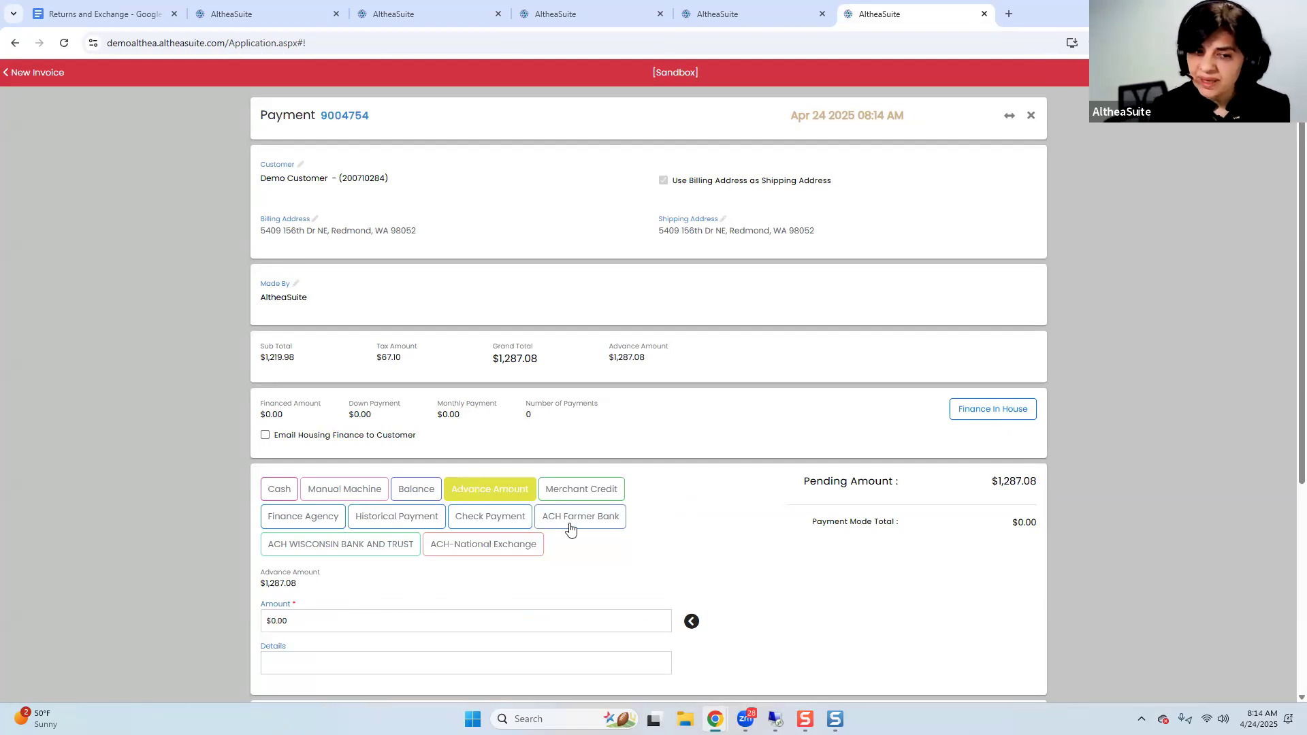
Pay the new invoice's full $1,287.08 from the customer's Advance Amount and complete it
{"action": "left_click", "coordinate": [692, 621]}
{"action": "scroll", "coordinate": [1001, 618], "scroll_direction": "down", "scroll_amount": 5}
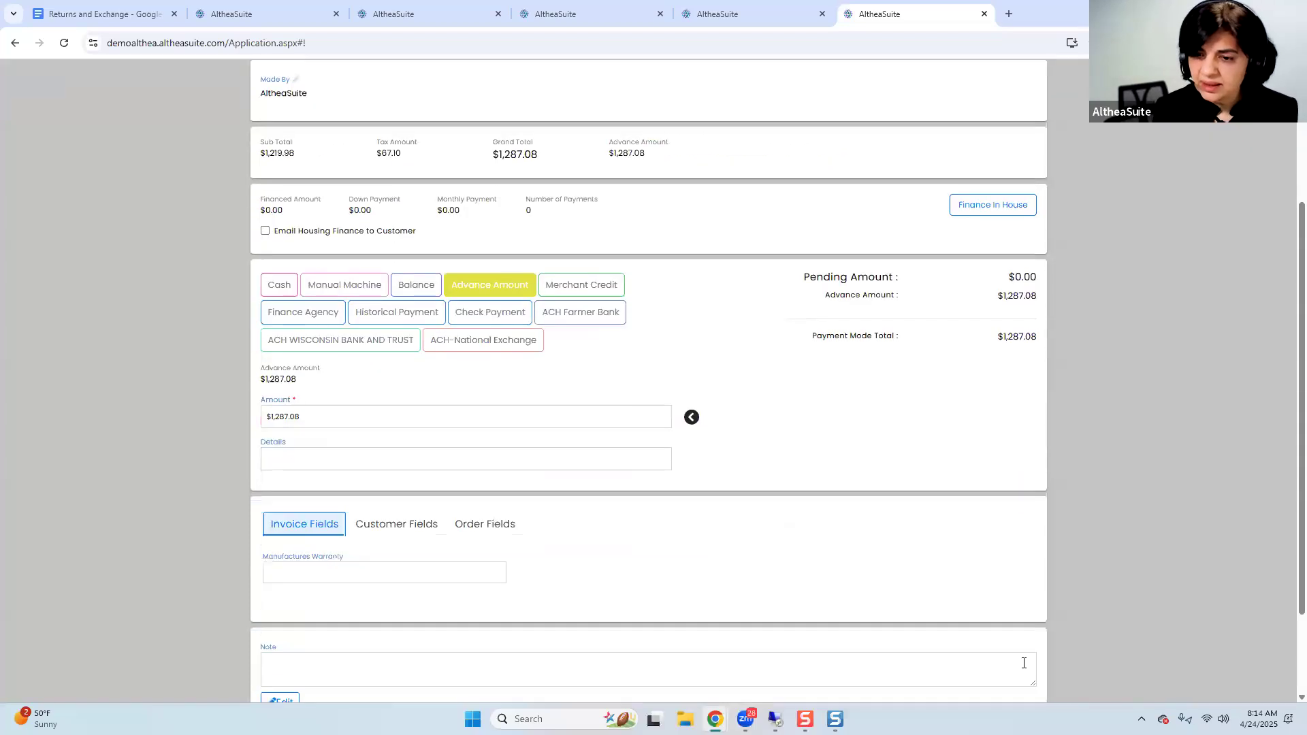
{"action": "left_click", "coordinate": [1013, 639]}
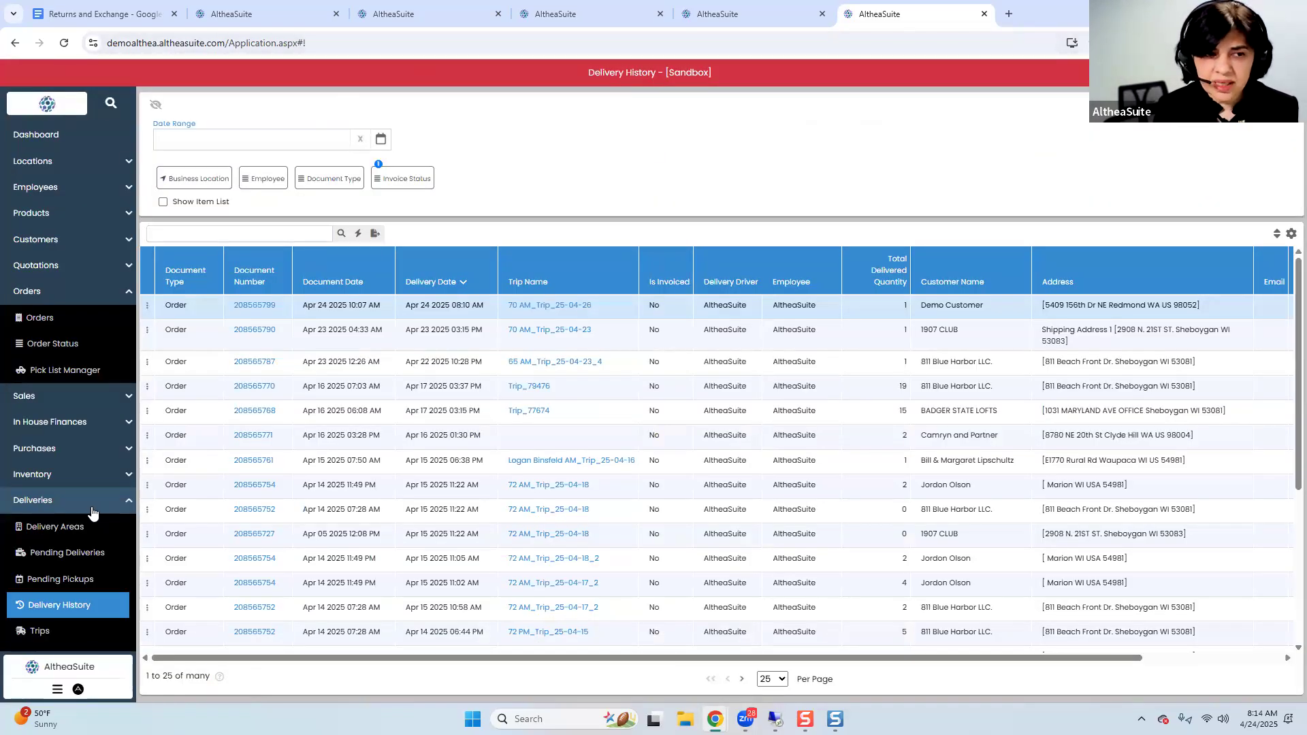
Open the inventory Serial Numbers list and search it for D9999
{"action": "left_click", "coordinate": [54, 503]}
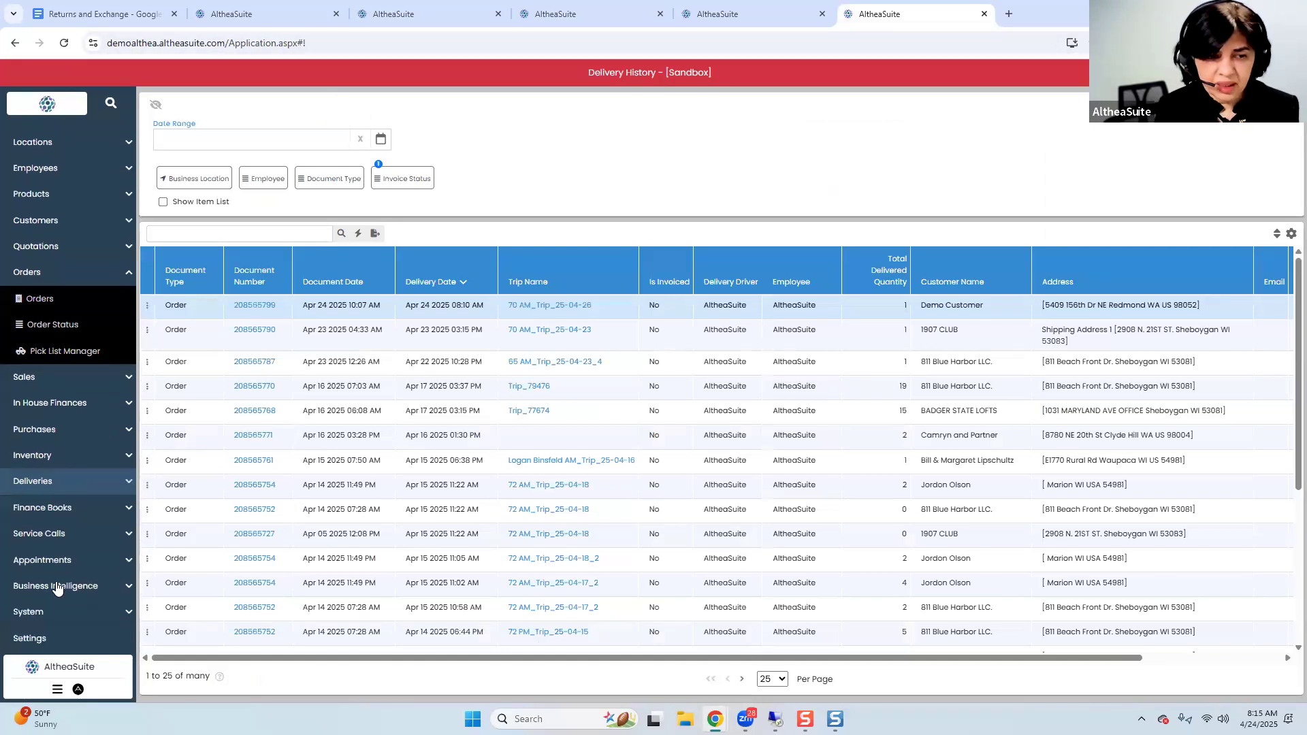
{"action": "left_click", "coordinate": [59, 457]}
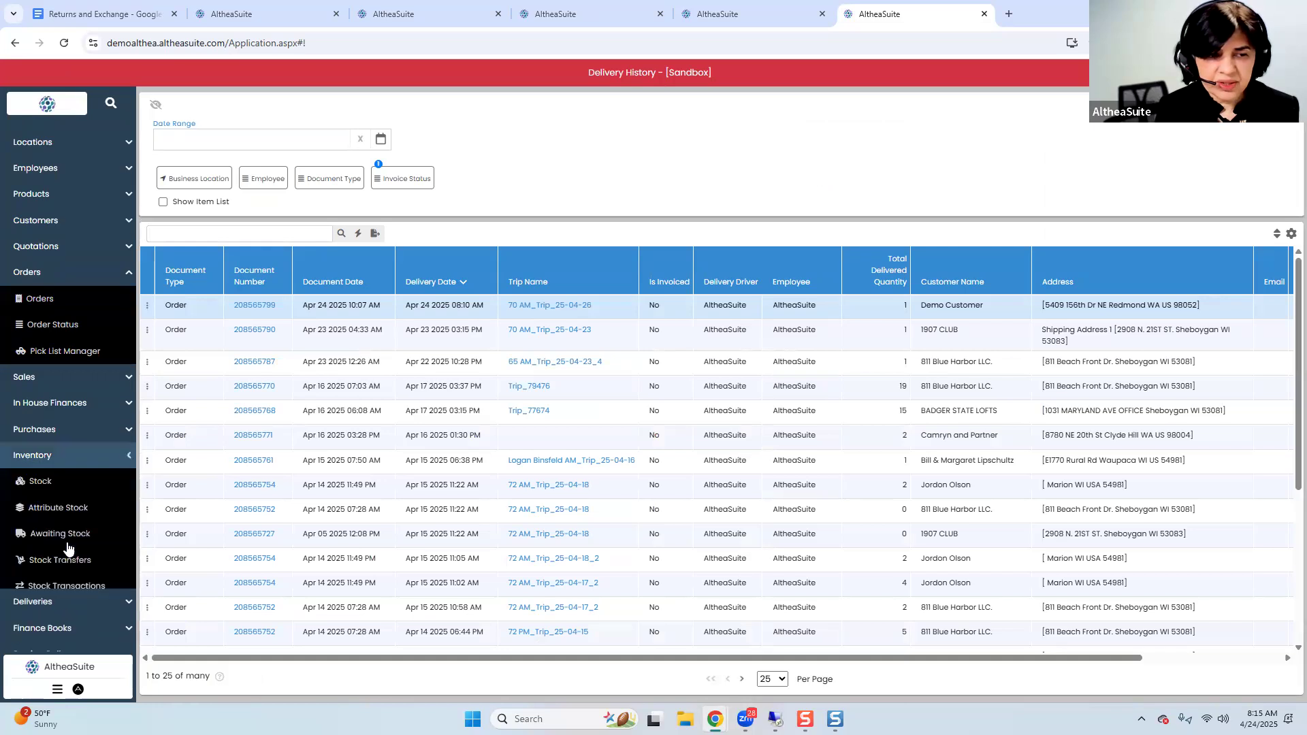
{"action": "scroll", "coordinate": [61, 569], "scroll_direction": "down", "scroll_amount": 3}
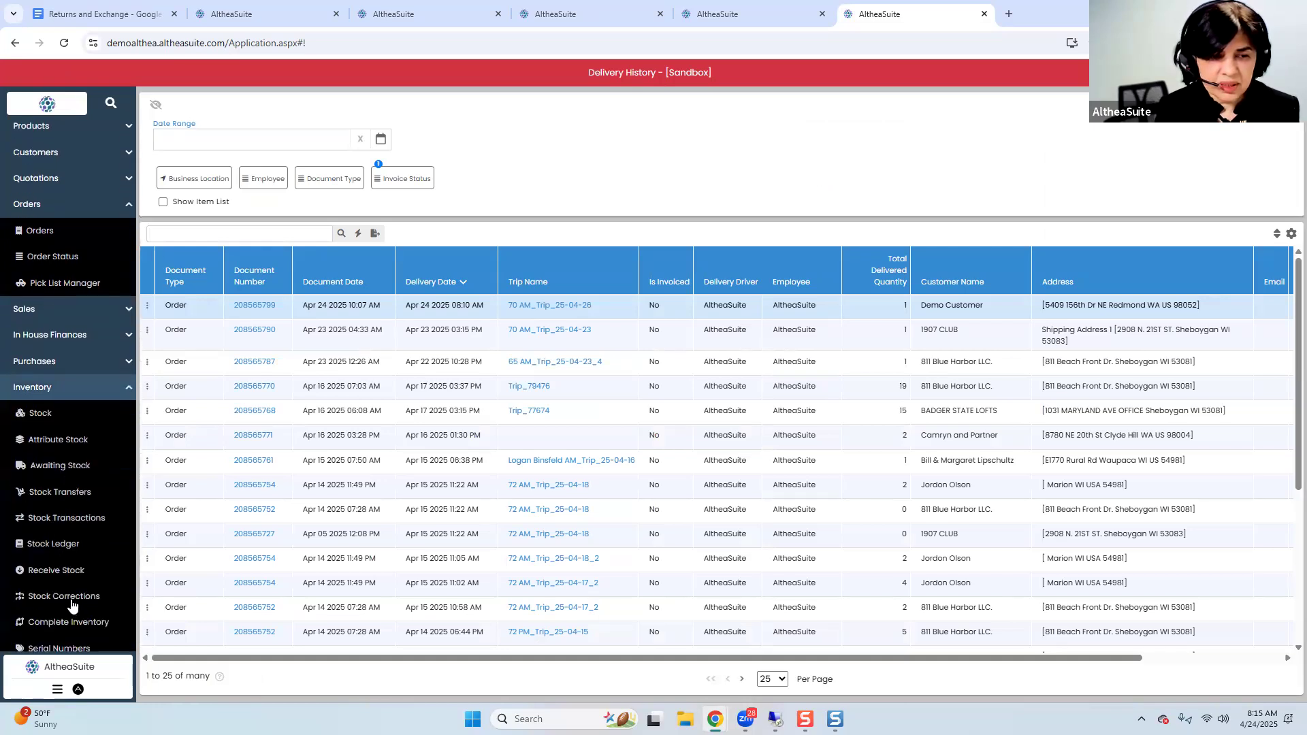
{"action": "left_click", "coordinate": [58, 518]}
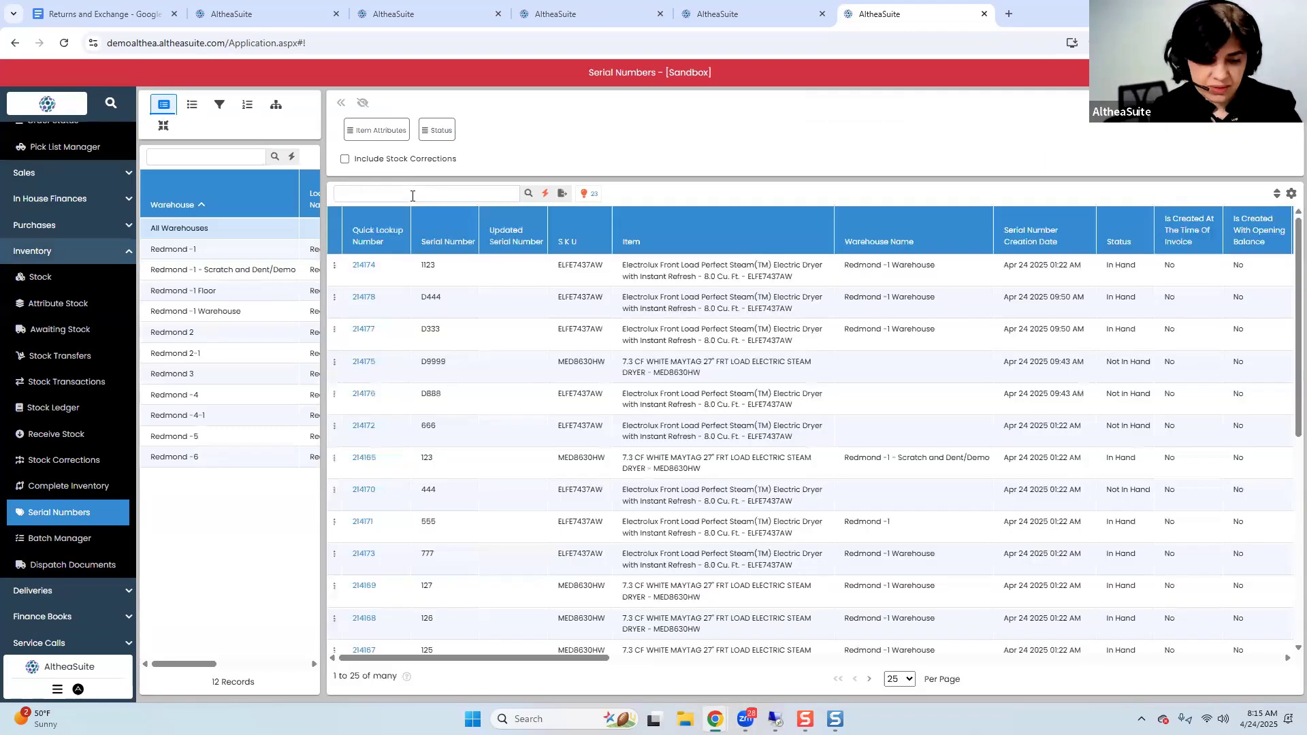
{"action": "left_click", "coordinate": [461, 198]}
{"action": "key", "text": "ctrl+v"}
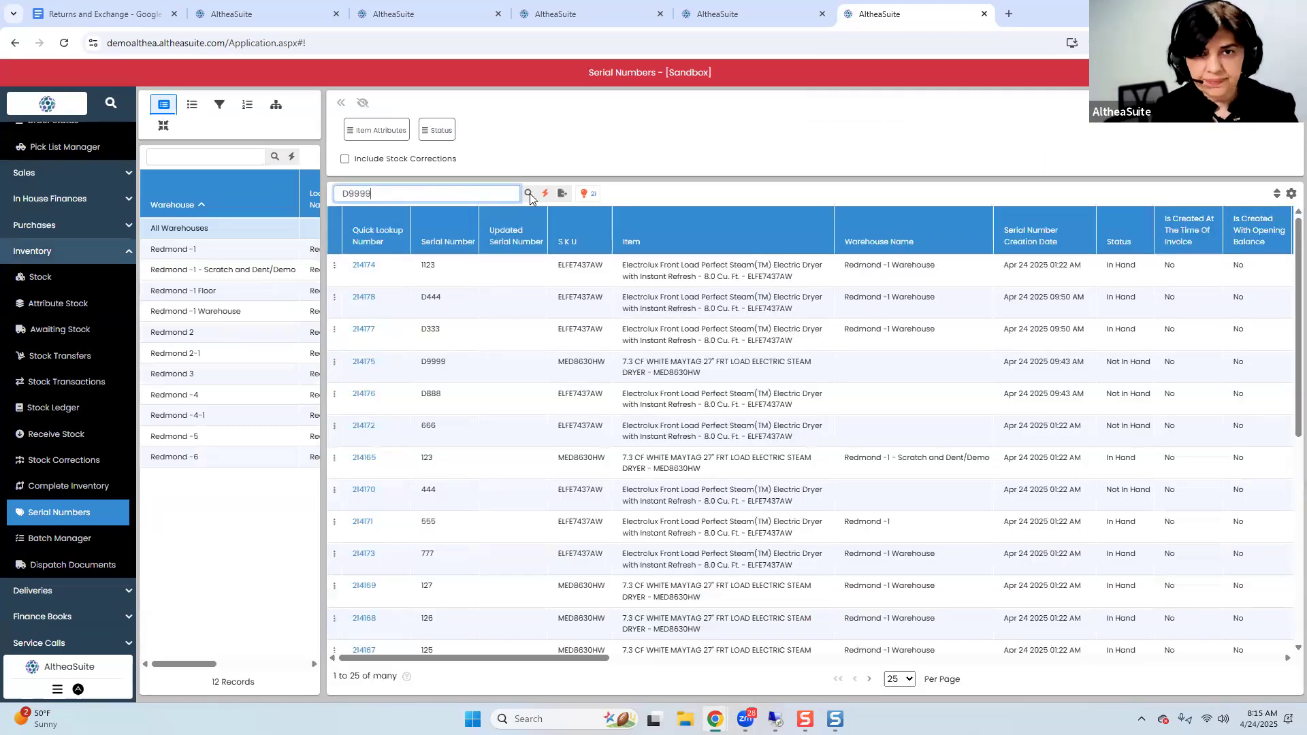
{"action": "left_click", "coordinate": [528, 195]}
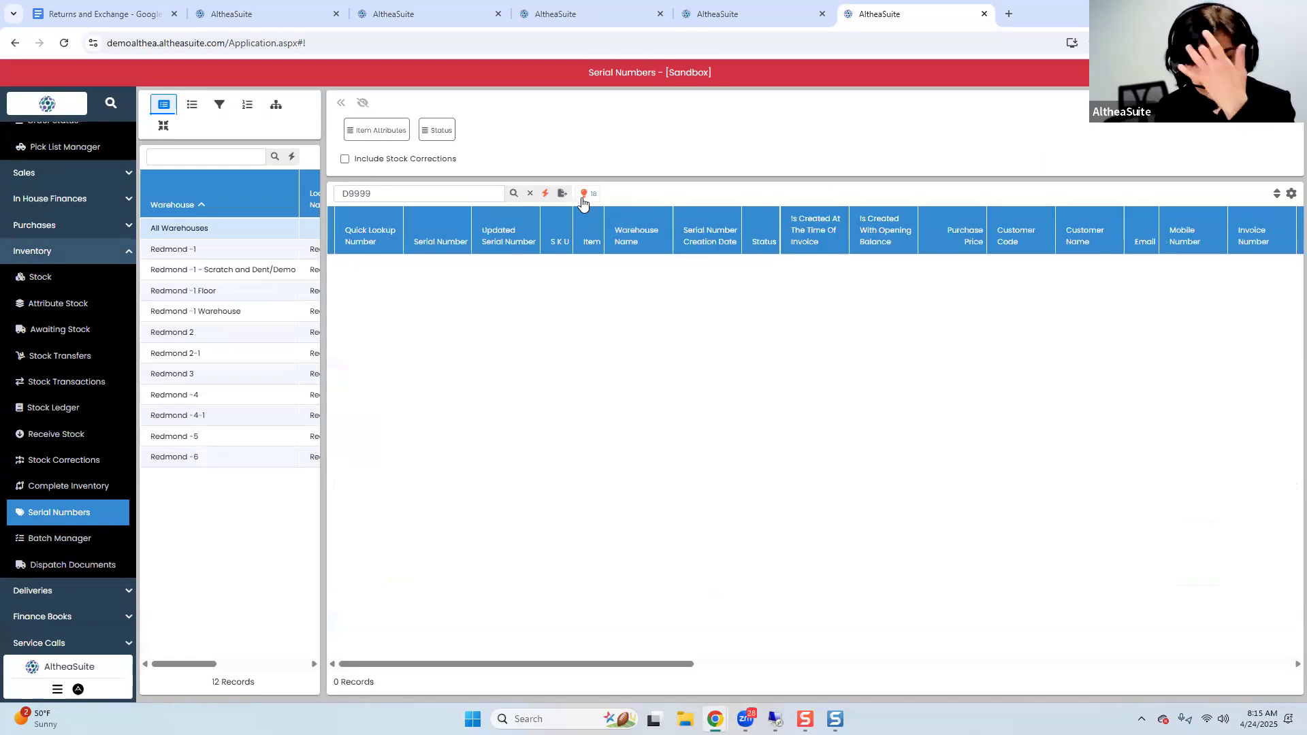
Restrict the D9999 serial number search to the Redmond -1 Warehouse and run it again
{"action": "left_click", "coordinate": [583, 197]}
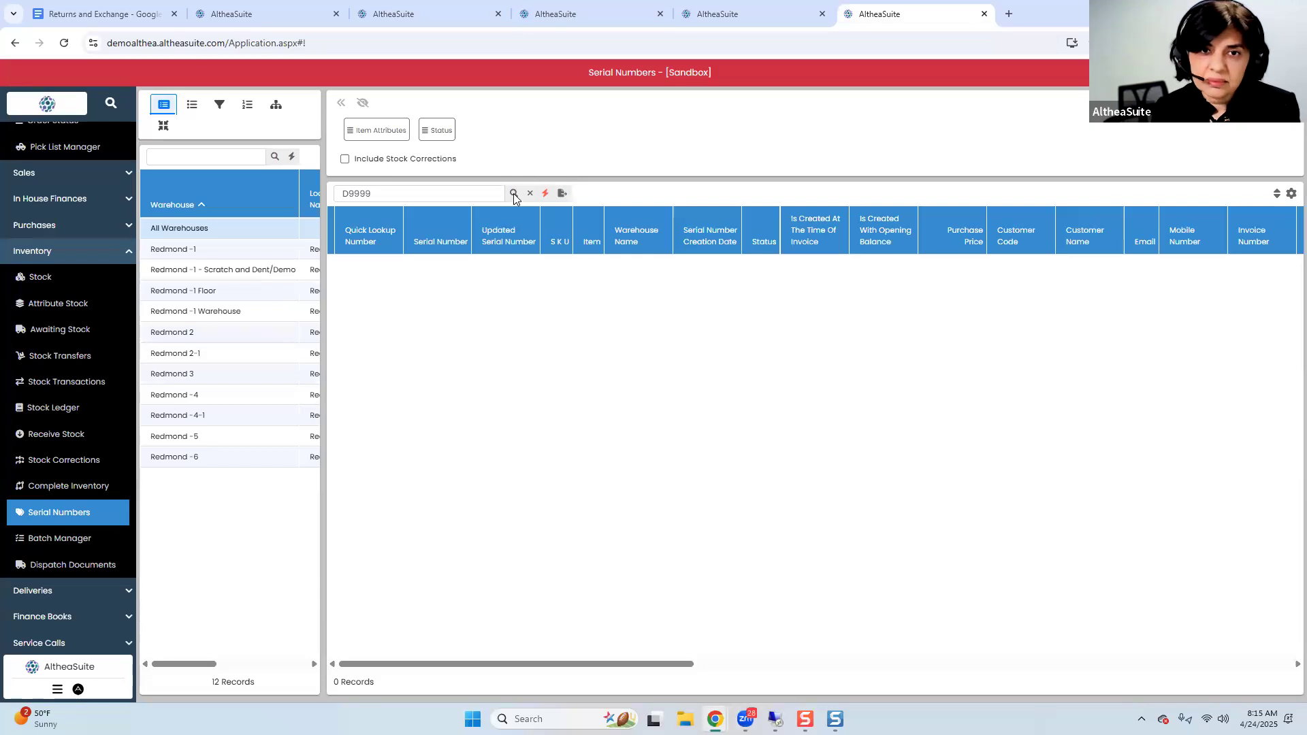
{"action": "left_click", "coordinate": [223, 314]}
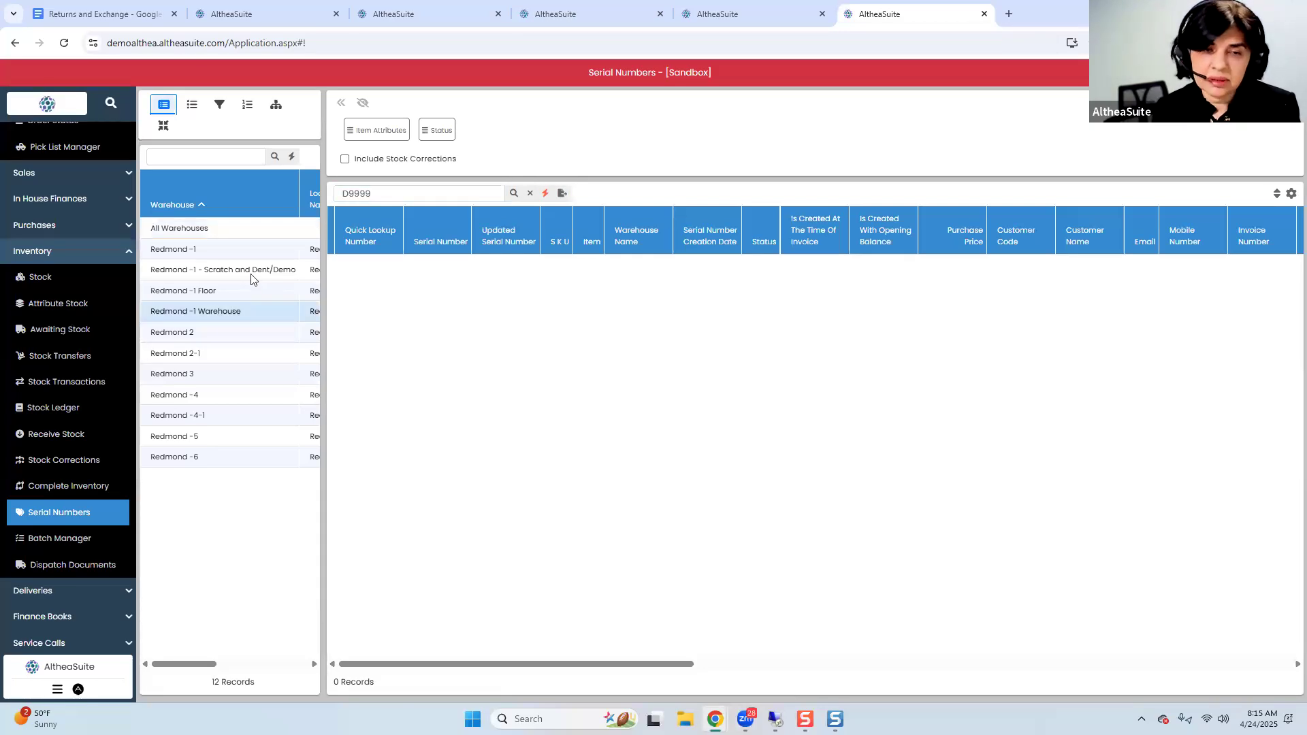
{"action": "left_click", "coordinate": [514, 194]}
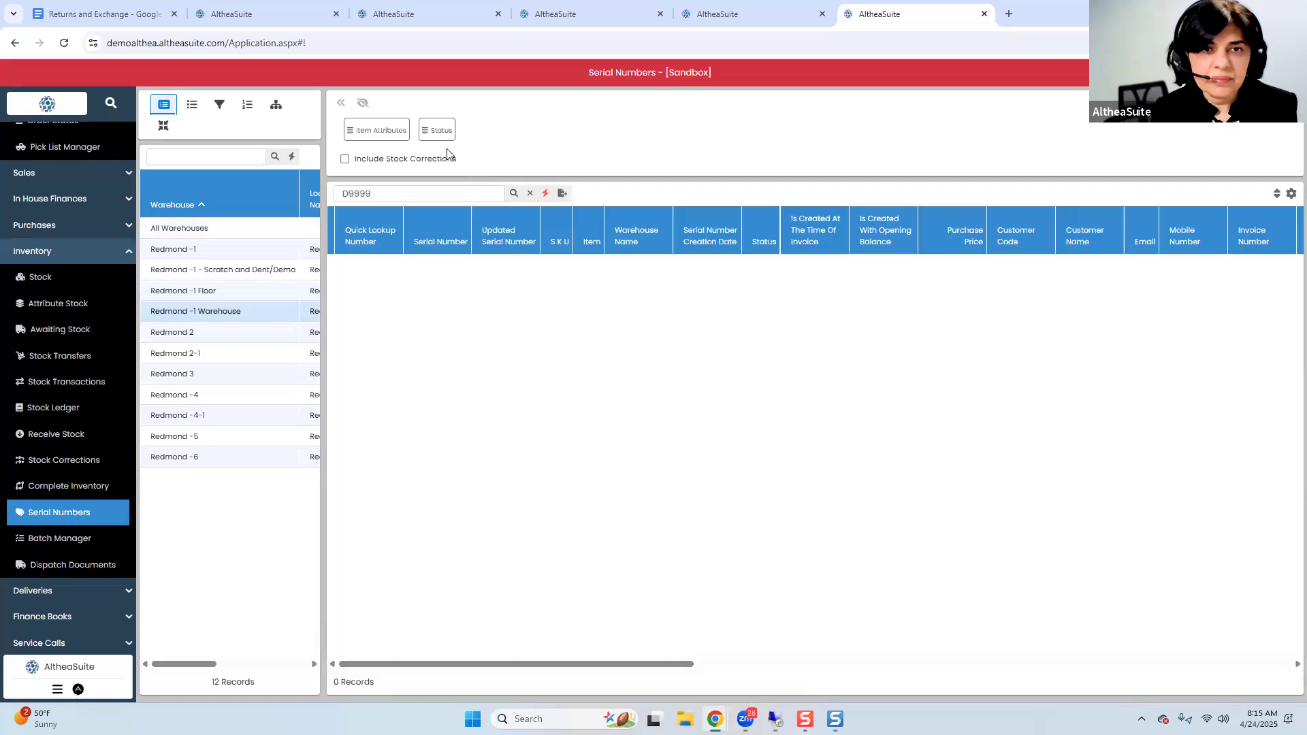
Include the Serial Number column in the advanced search, recheck the column selection, and rerun the D9999 search
{"action": "left_click", "coordinate": [545, 194]}
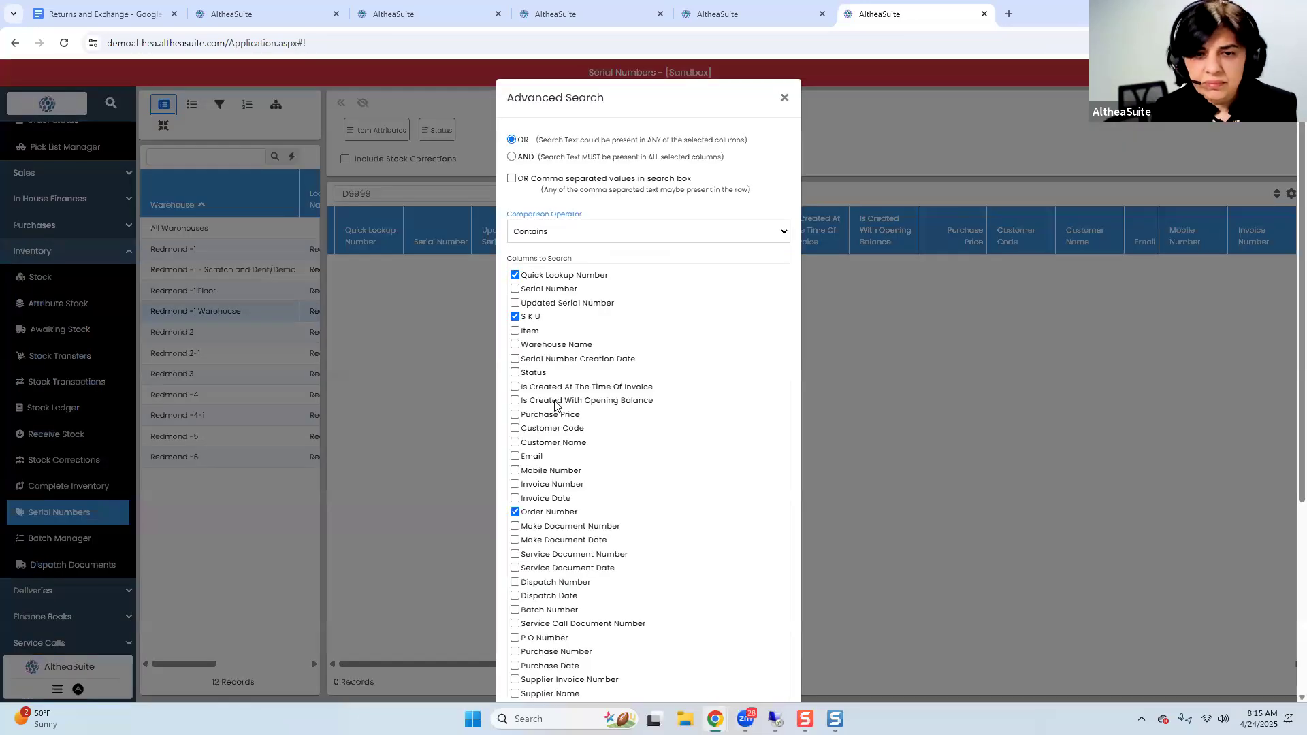
{"action": "left_click", "coordinate": [538, 289]}
{"action": "scroll", "coordinate": [726, 505], "scroll_direction": "down", "scroll_amount": 5}
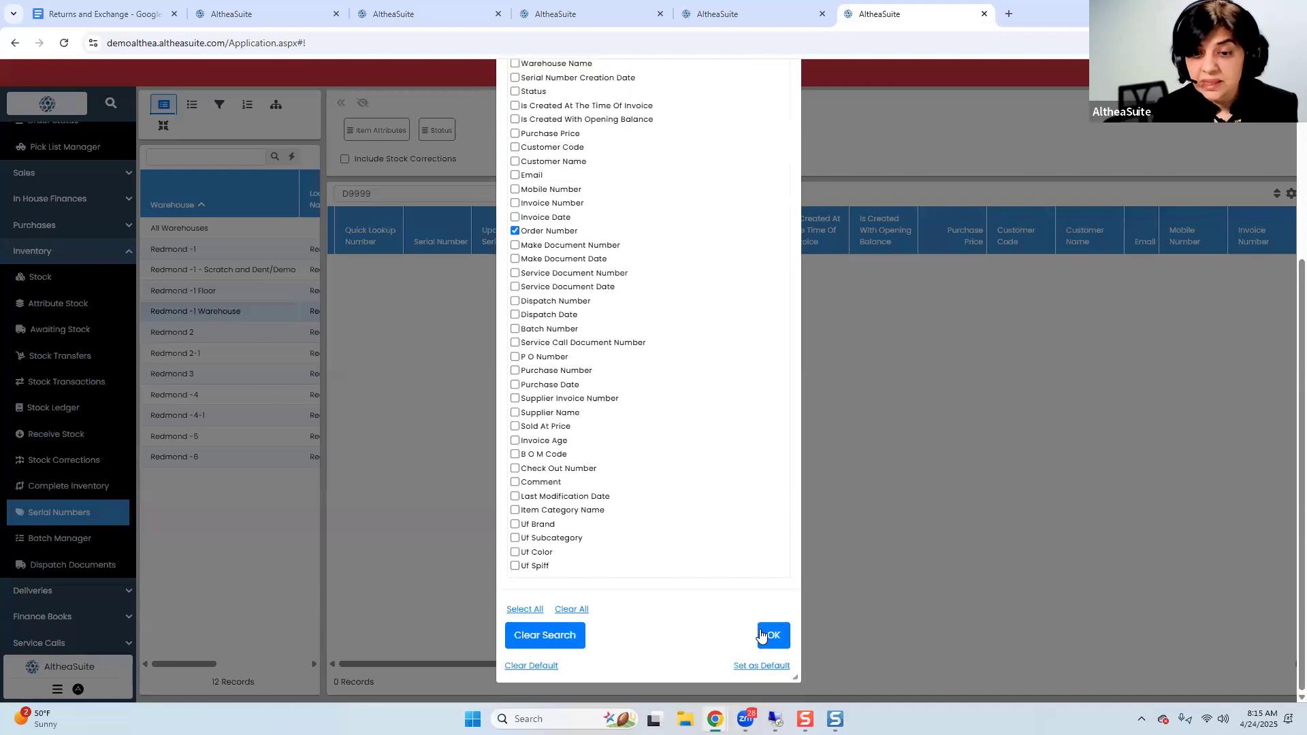
{"action": "left_click", "coordinate": [759, 631]}
{"action": "left_click", "coordinate": [514, 193]}
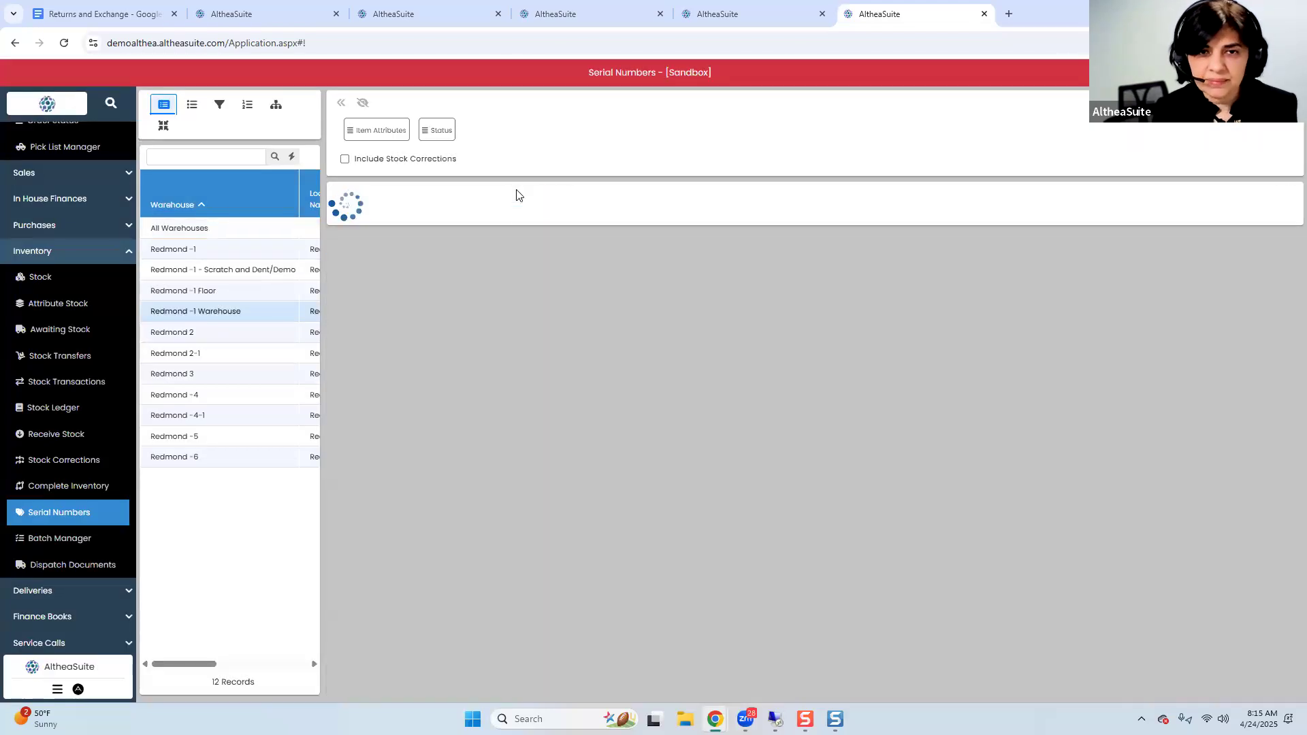
{"action": "left_click", "coordinate": [545, 193]}
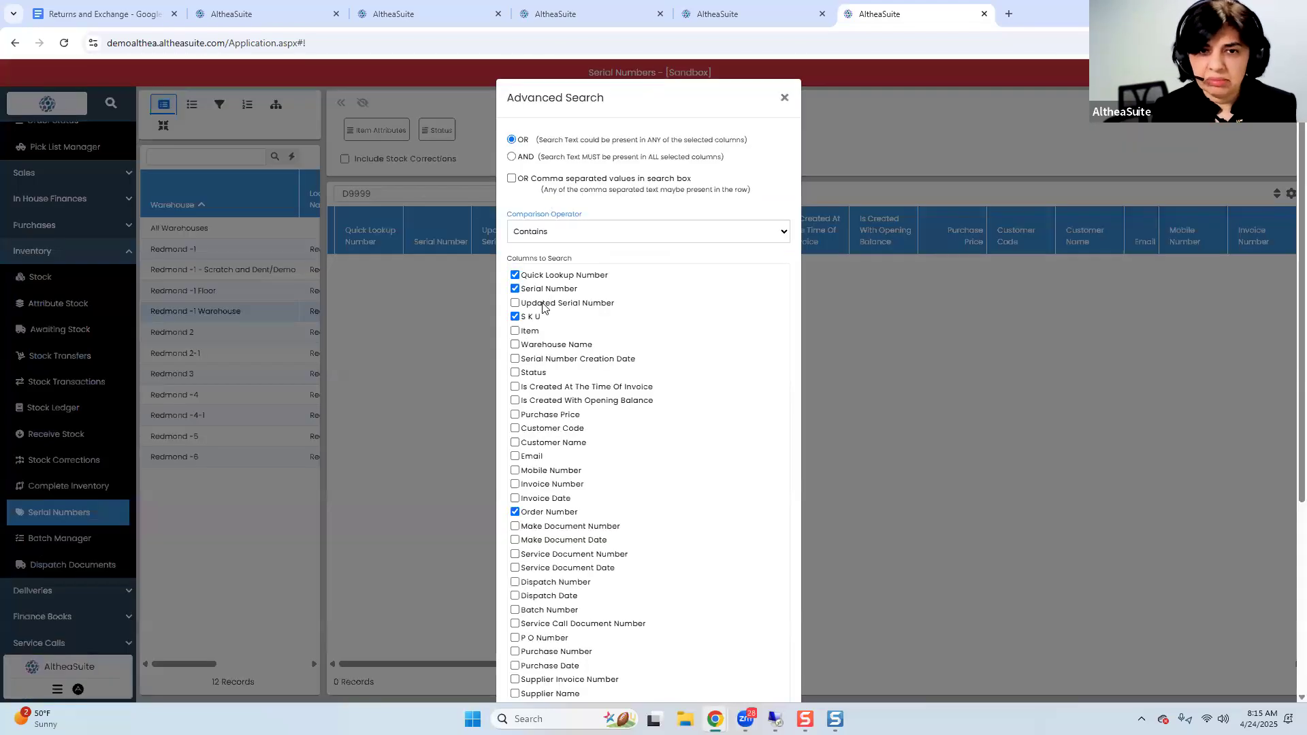
{"action": "scroll", "coordinate": [733, 664], "scroll_direction": "down", "scroll_amount": 5}
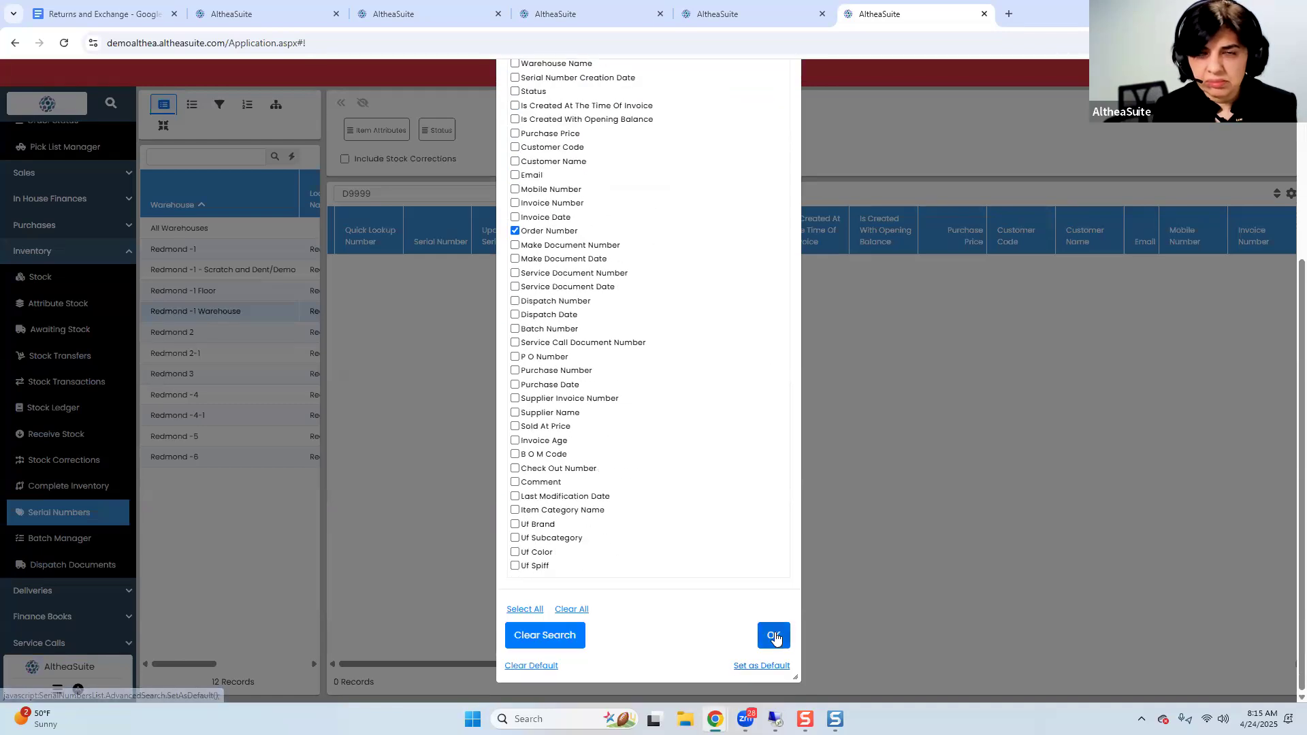
{"action": "left_click", "coordinate": [773, 633]}
{"action": "left_click", "coordinate": [514, 193]}
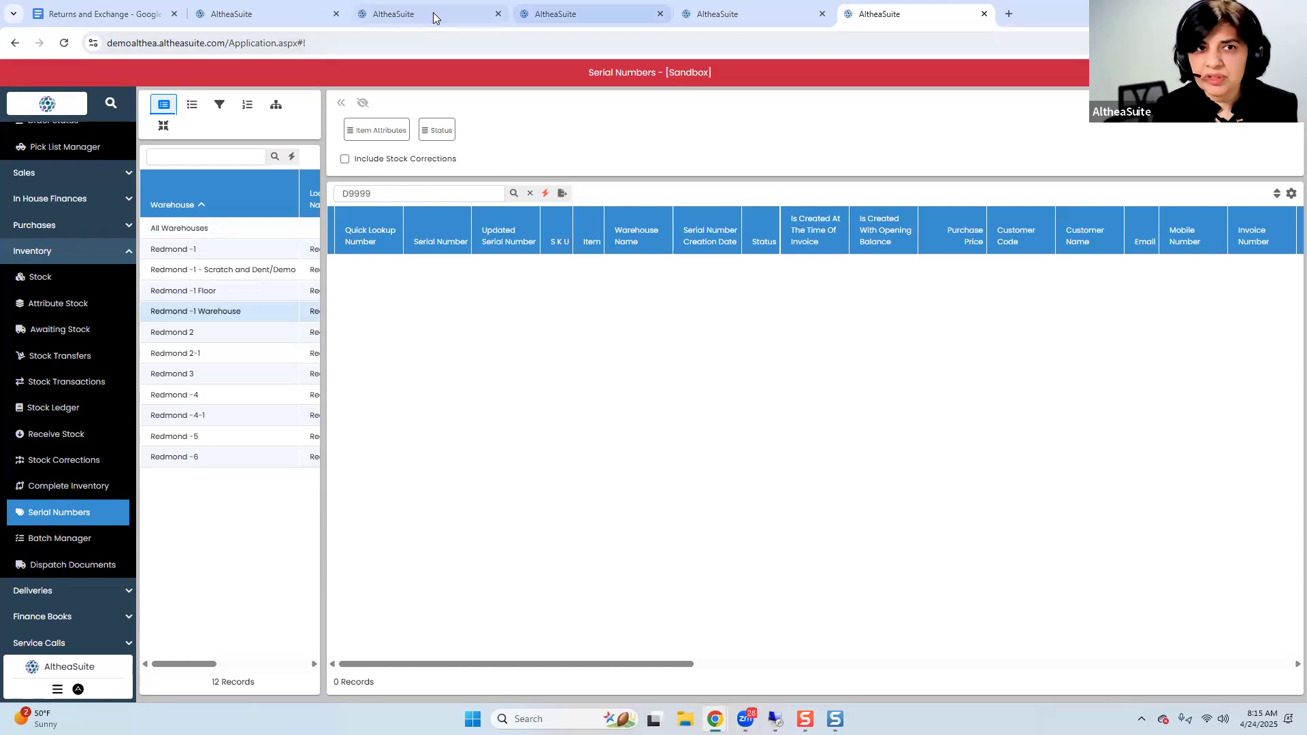
Return to the original sales invoice, show the ELFE7437AW dryer's serial numbers, and select the listed serial number
{"action": "left_click", "coordinate": [433, 15]}
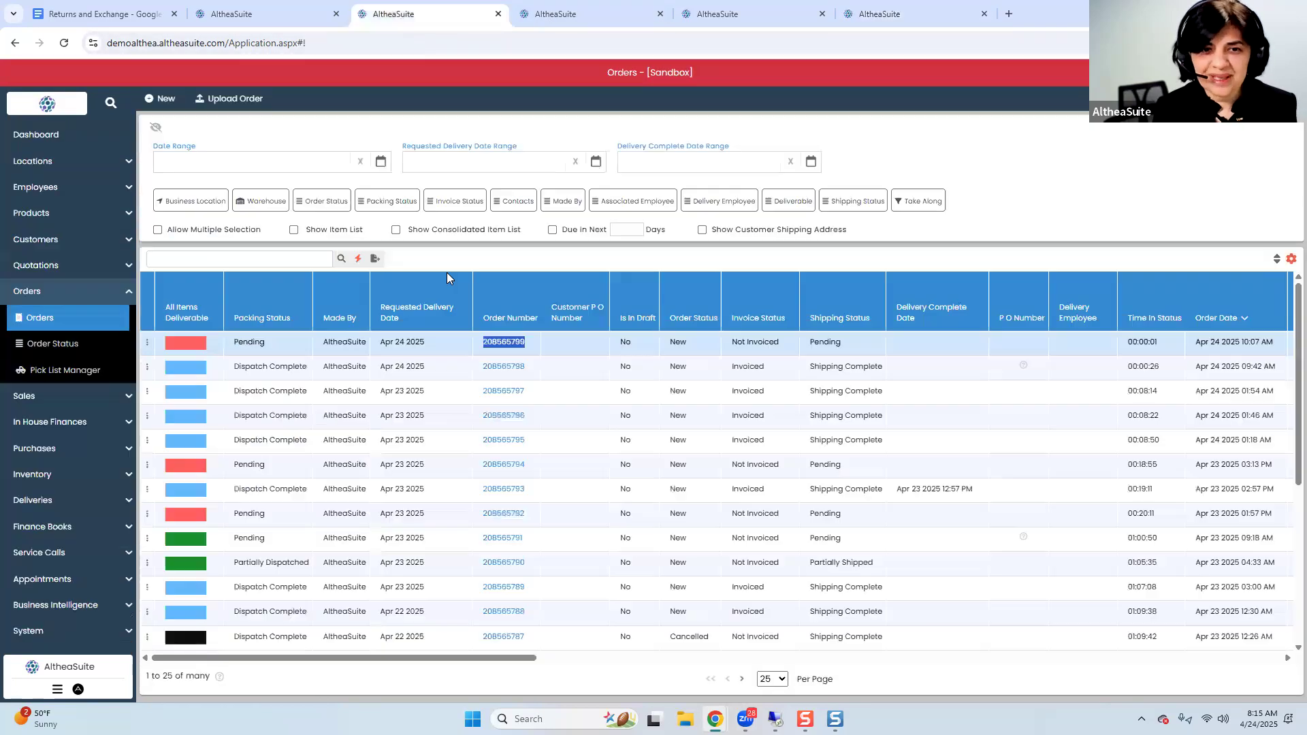
{"action": "left_click", "coordinate": [286, 23]}
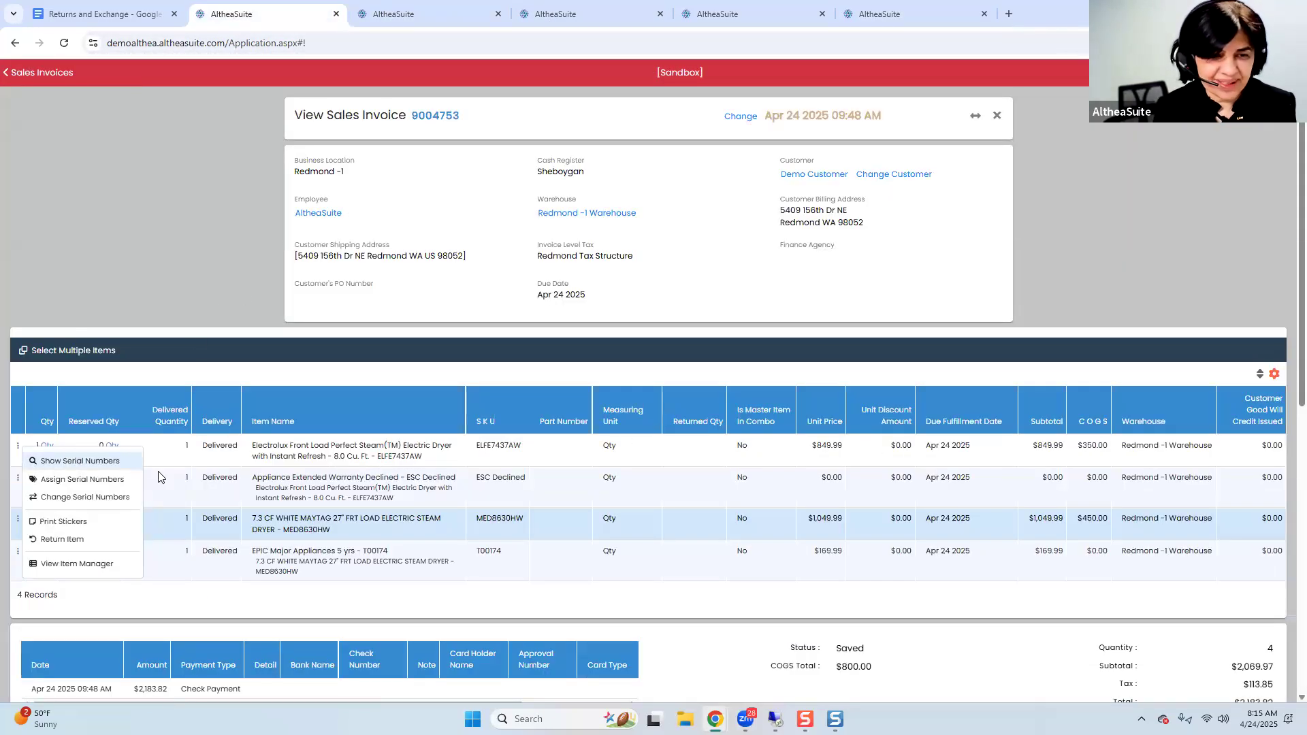
{"action": "left_click", "coordinate": [186, 520]}
{"action": "left_click", "coordinate": [15, 447]}
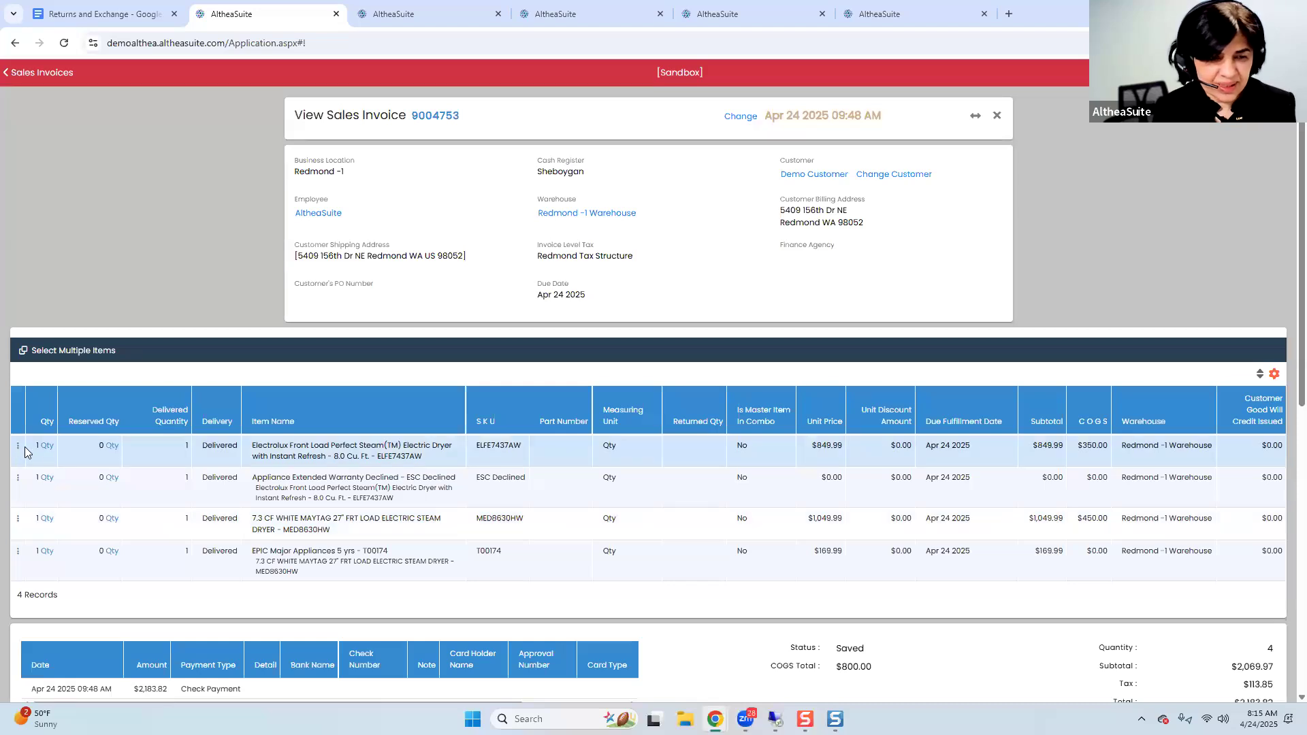
{"action": "left_click", "coordinate": [18, 447]}
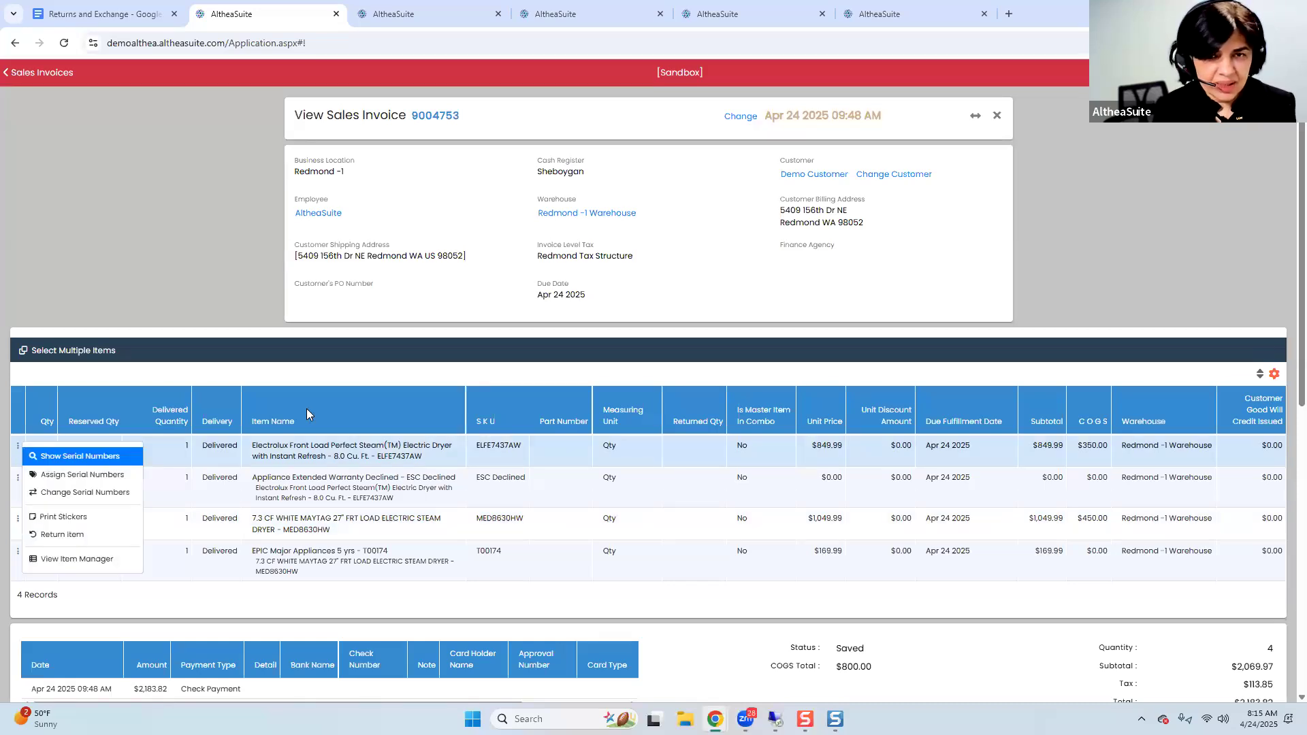
{"action": "left_click", "coordinate": [68, 457]}
{"action": "double_click", "coordinate": [660, 293]}
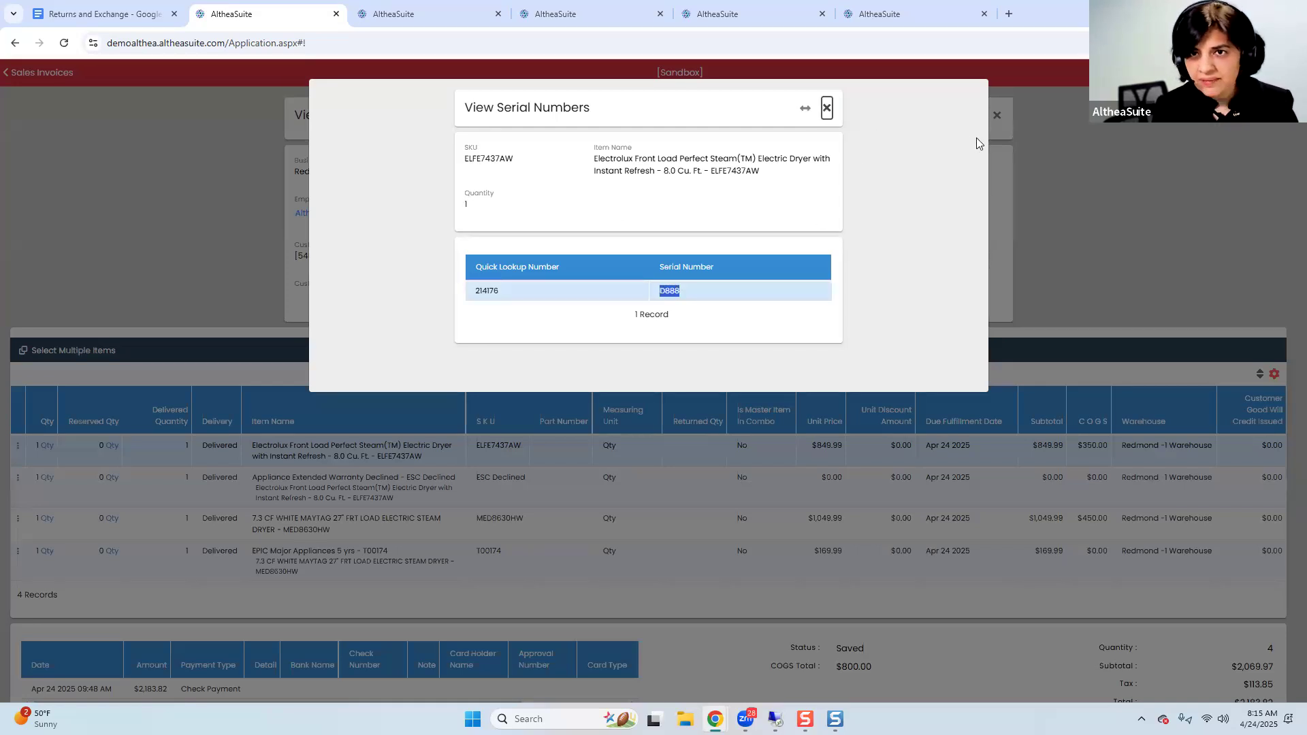
Close the serial number view, return to the sales invoices list, and reopen the Apr 24 2025 09:48 AM invoice with its item table widened
{"action": "left_click", "coordinate": [827, 109]}
{"action": "key", "text": "Escape"}
{"action": "left_click", "coordinate": [69, 345]}
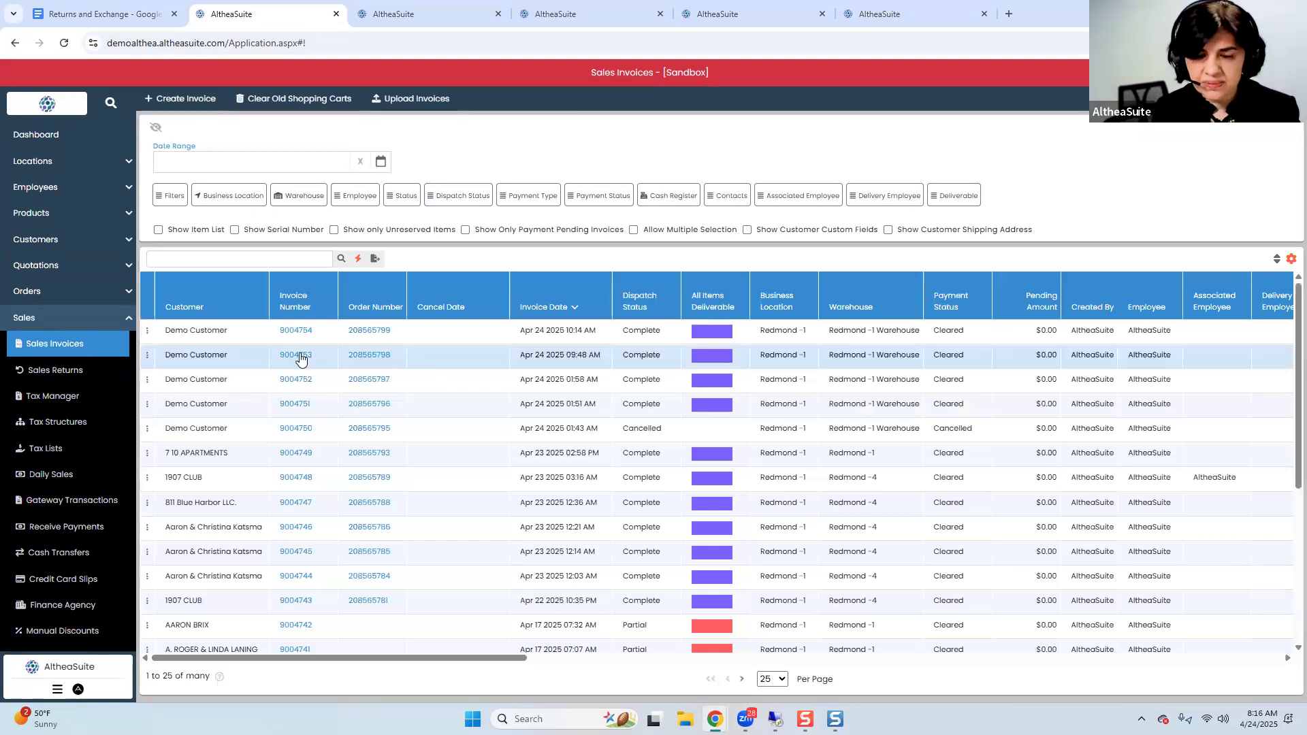
{"action": "left_click", "coordinate": [301, 356]}
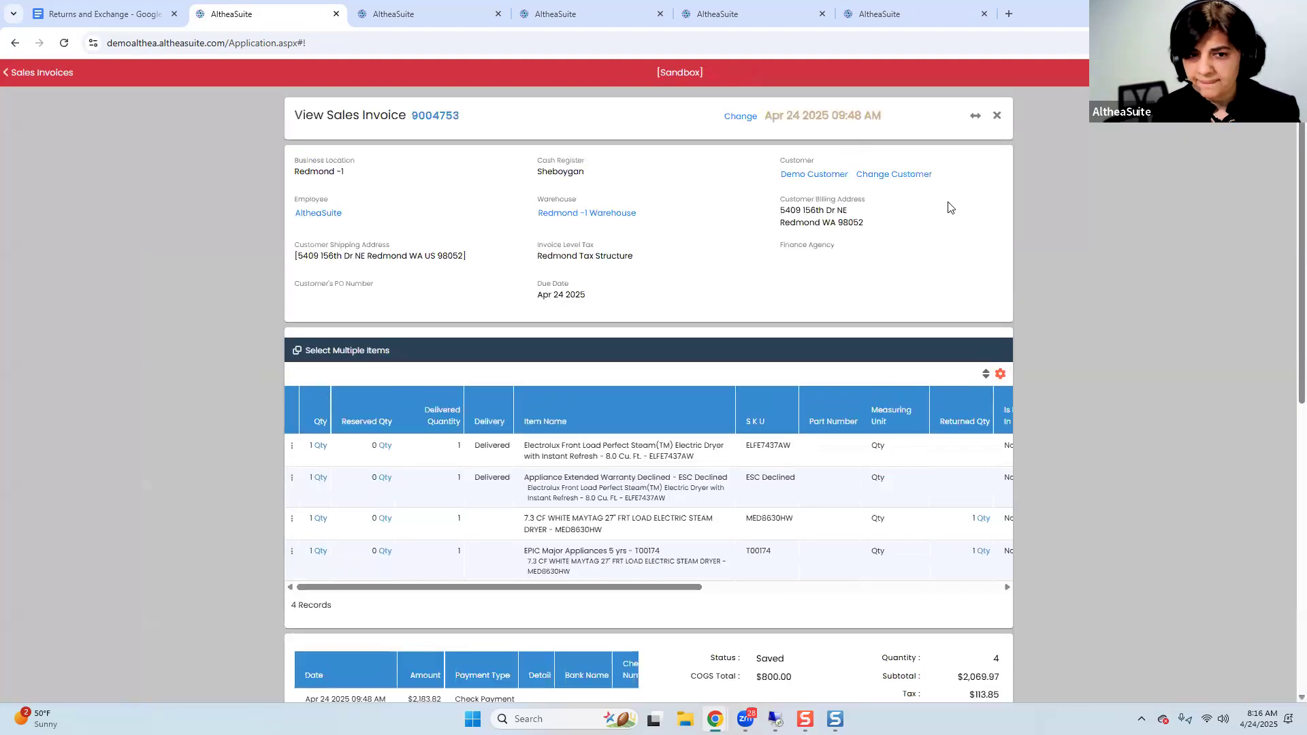
{"action": "left_click", "coordinate": [975, 117]}
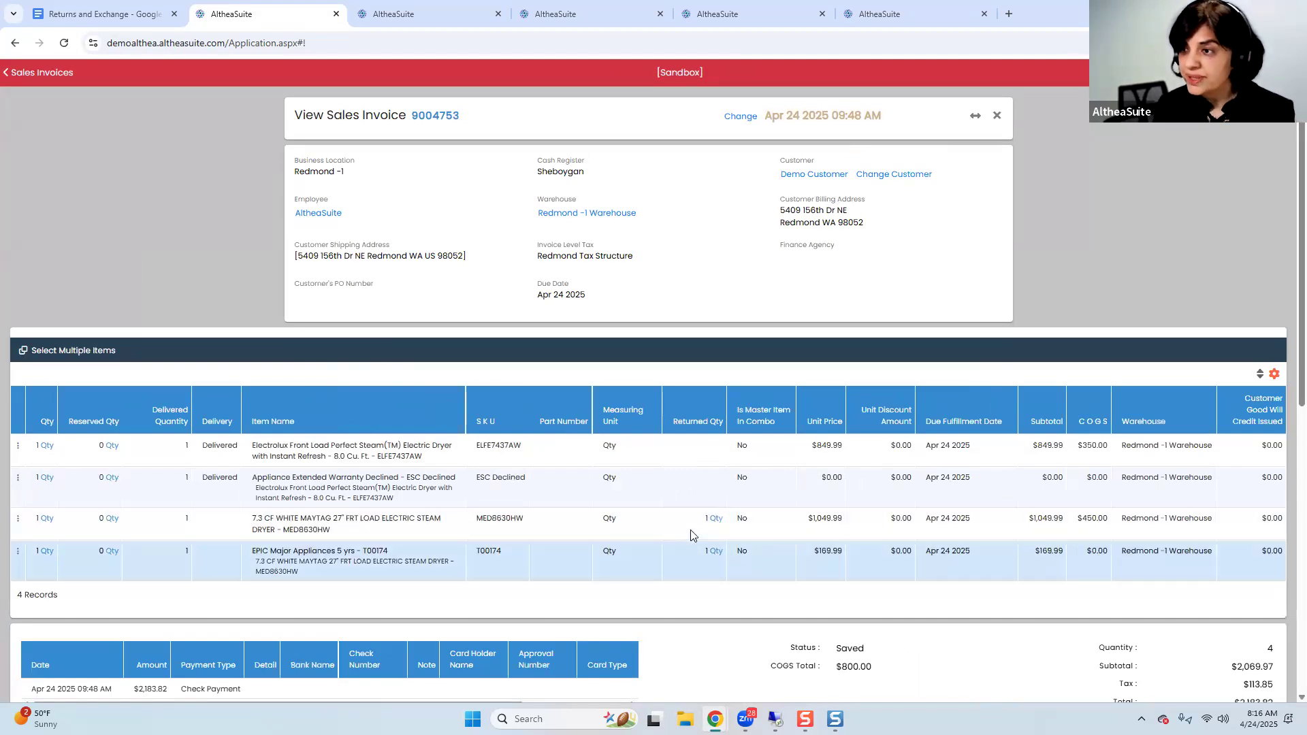
Show the serial numbers of the invoice's MED8630HW dryer and copy its quick lookup number
{"action": "left_click", "coordinate": [18, 521]}
{"action": "left_click", "coordinate": [63, 479]}
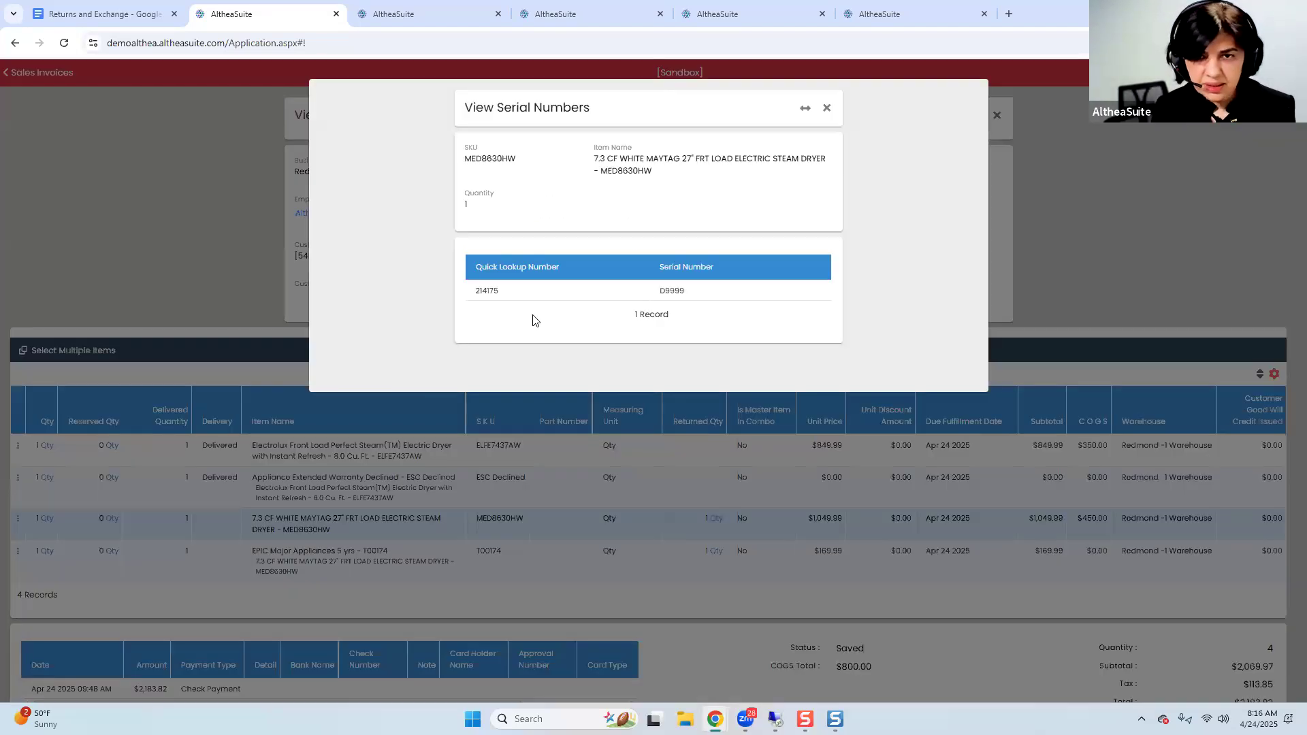
{"action": "double_click", "coordinate": [468, 301]}
{"action": "key", "text": "ctrl+c"}
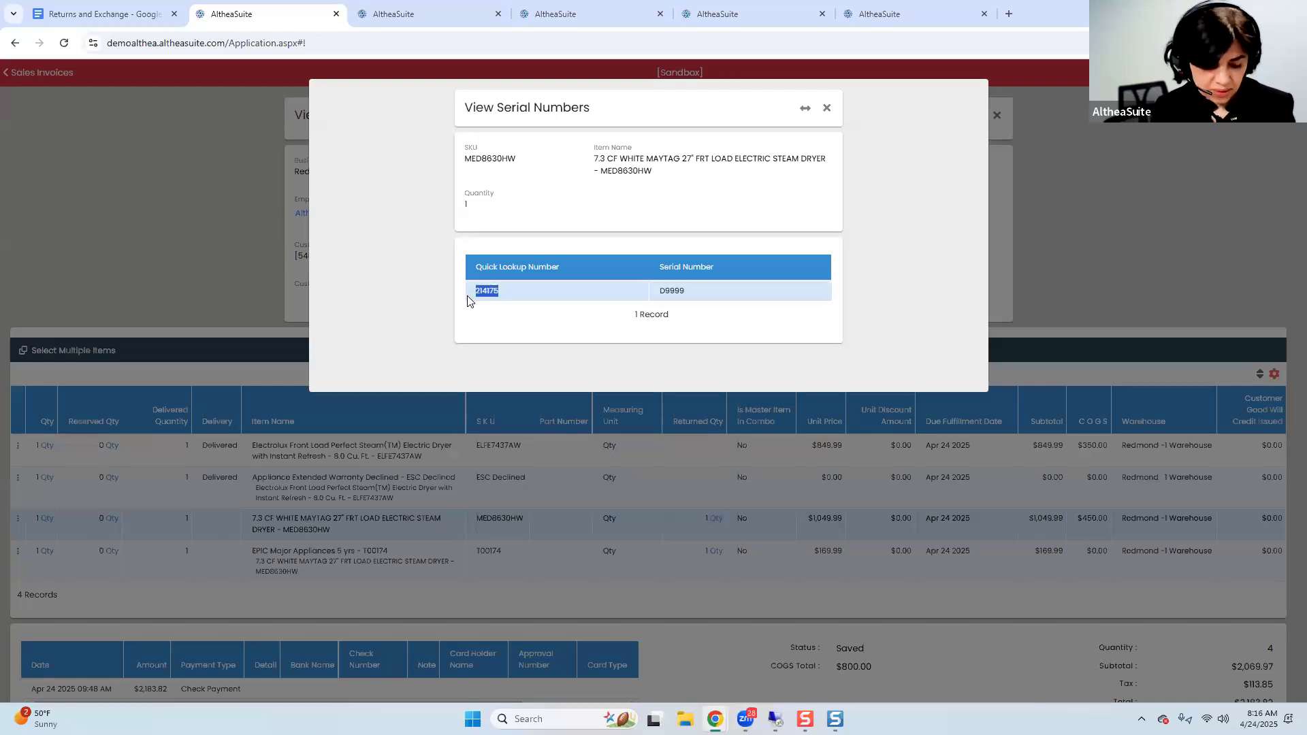
Search the inventory Serial Numbers list for quick lookup number 214175 across all warehouses
{"action": "left_click", "coordinate": [441, 11]}
{"action": "left_click", "coordinate": [542, 15]}
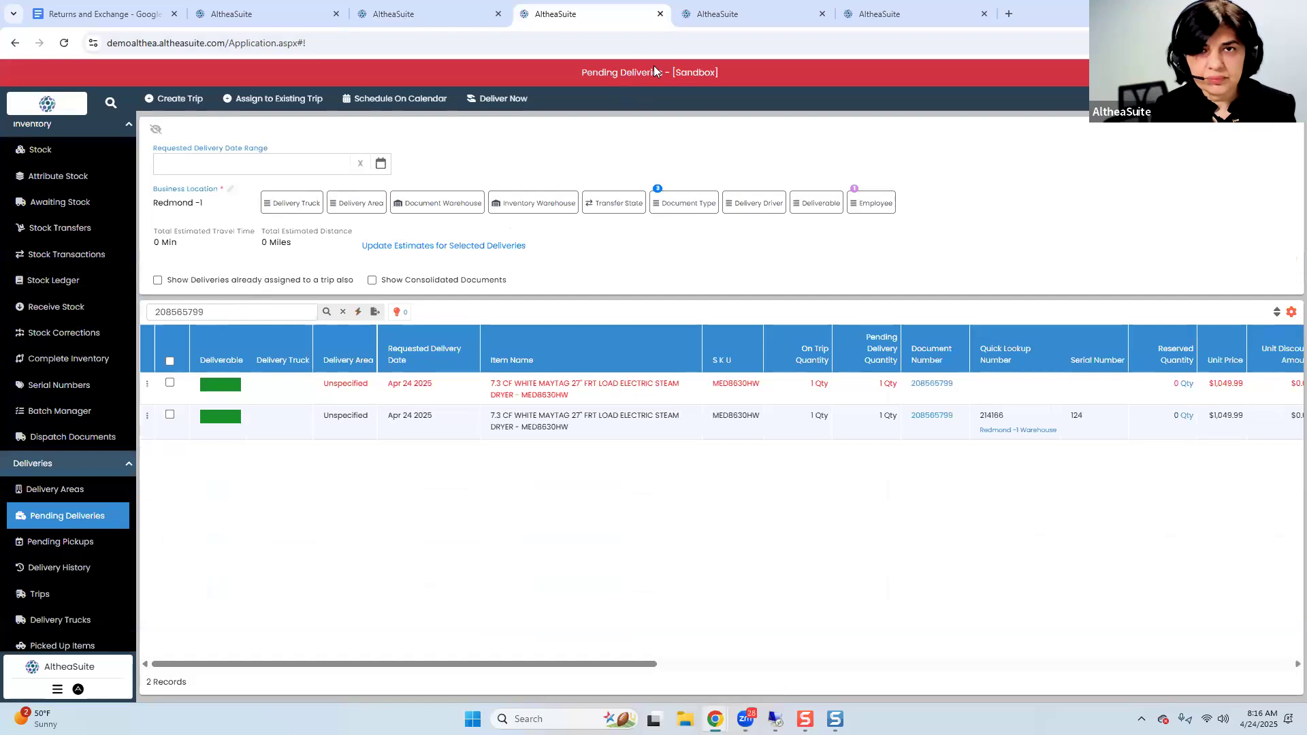
{"action": "left_click", "coordinate": [704, 15]}
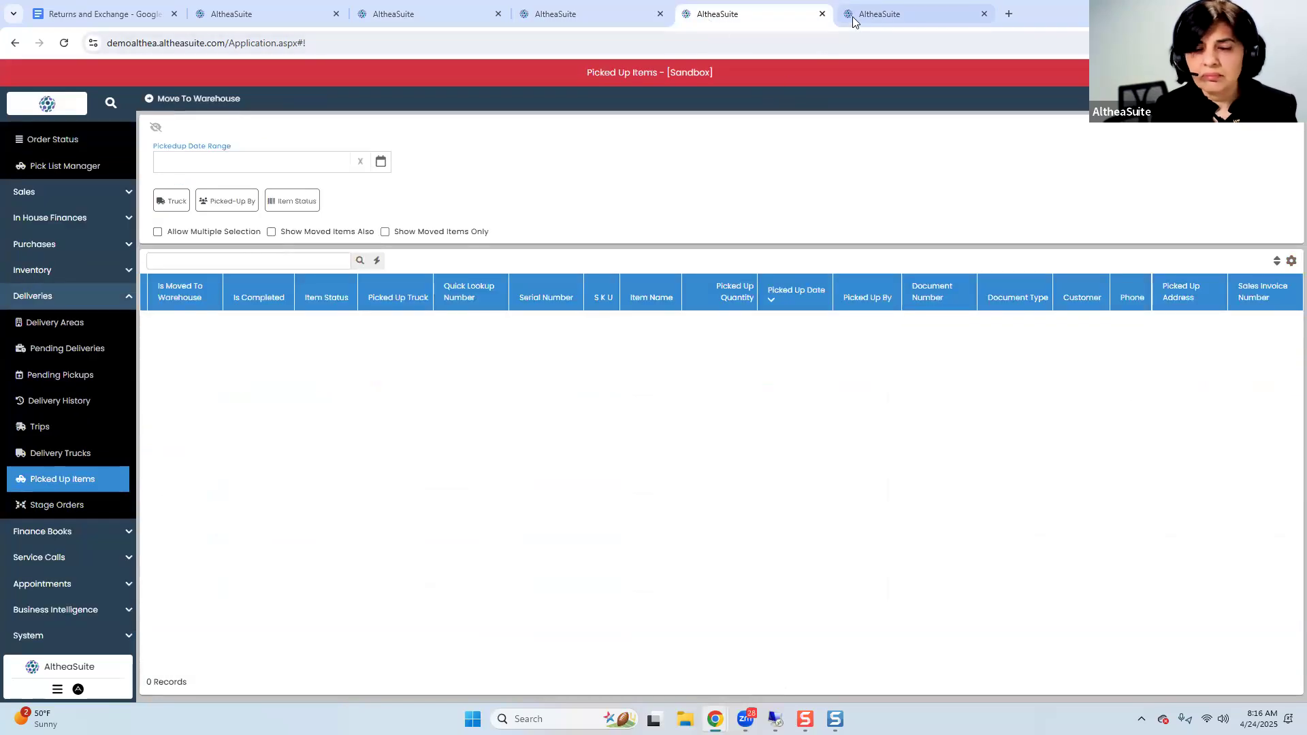
{"action": "left_click", "coordinate": [885, 14]}
{"action": "left_click_drag", "start_coordinate": [408, 196], "coordinate": [305, 205]}
{"action": "key", "text": "ctrl+v"}
{"action": "left_click", "coordinate": [175, 227]}
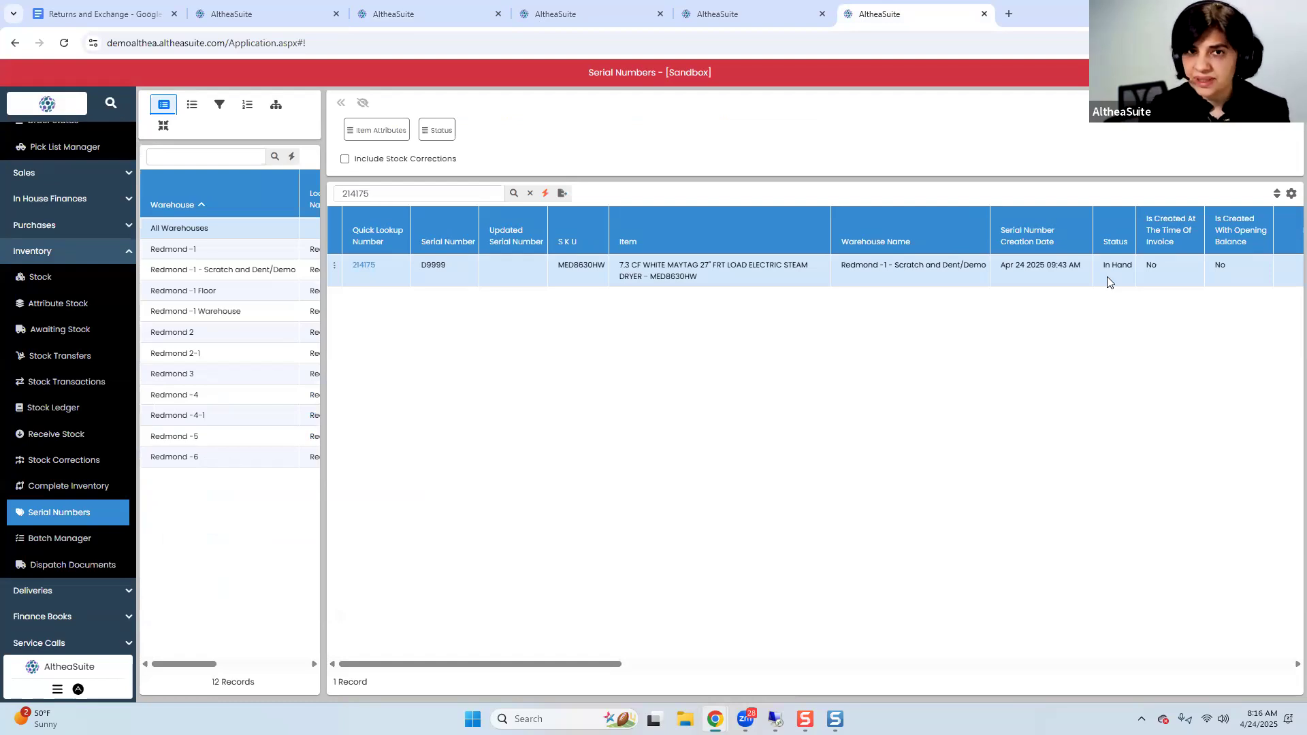
Return to the original sales invoice, close the serial number view, and copy the ELFE7437AW dryer's SKU
{"action": "left_click", "coordinate": [245, 14]}
{"action": "left_click", "coordinate": [827, 107]}
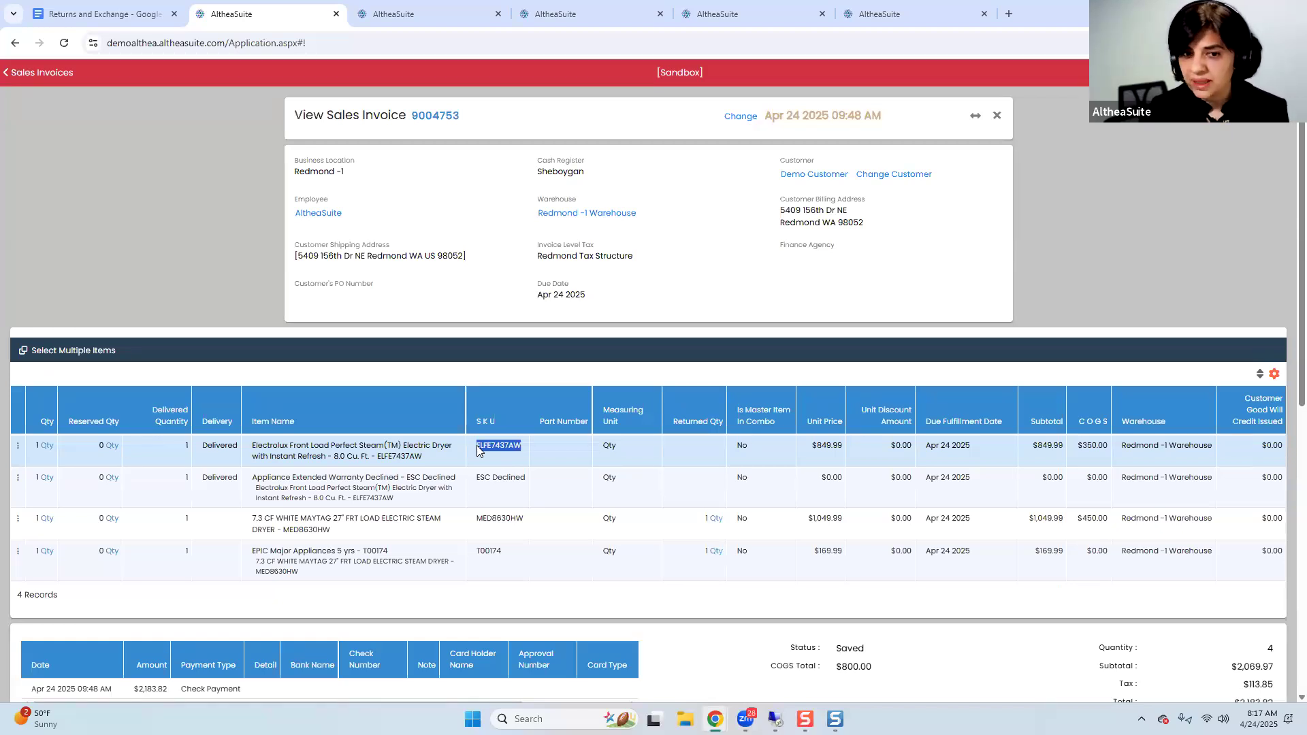
Start a new order for Demo Customer with the delivery mode "All items will be delivered to shipping address"
{"action": "left_click", "coordinate": [396, 15]}
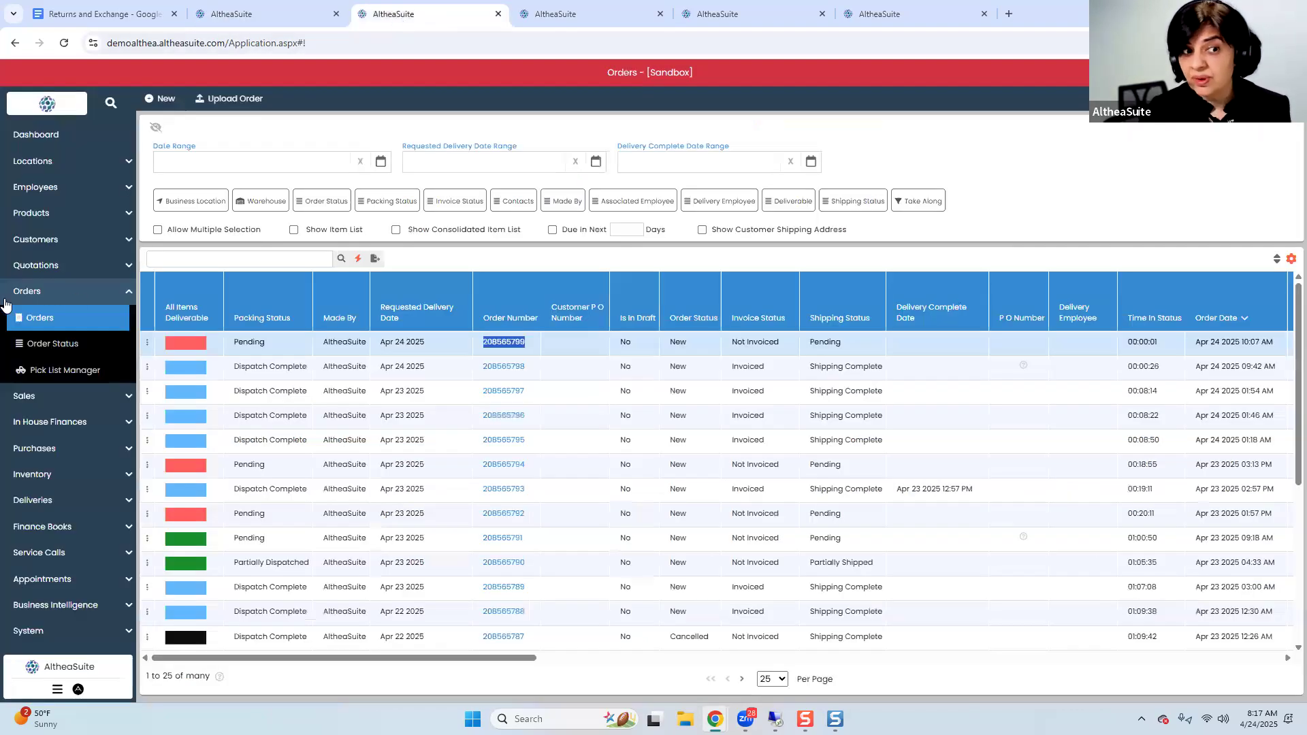
{"action": "left_click", "coordinate": [162, 100]}
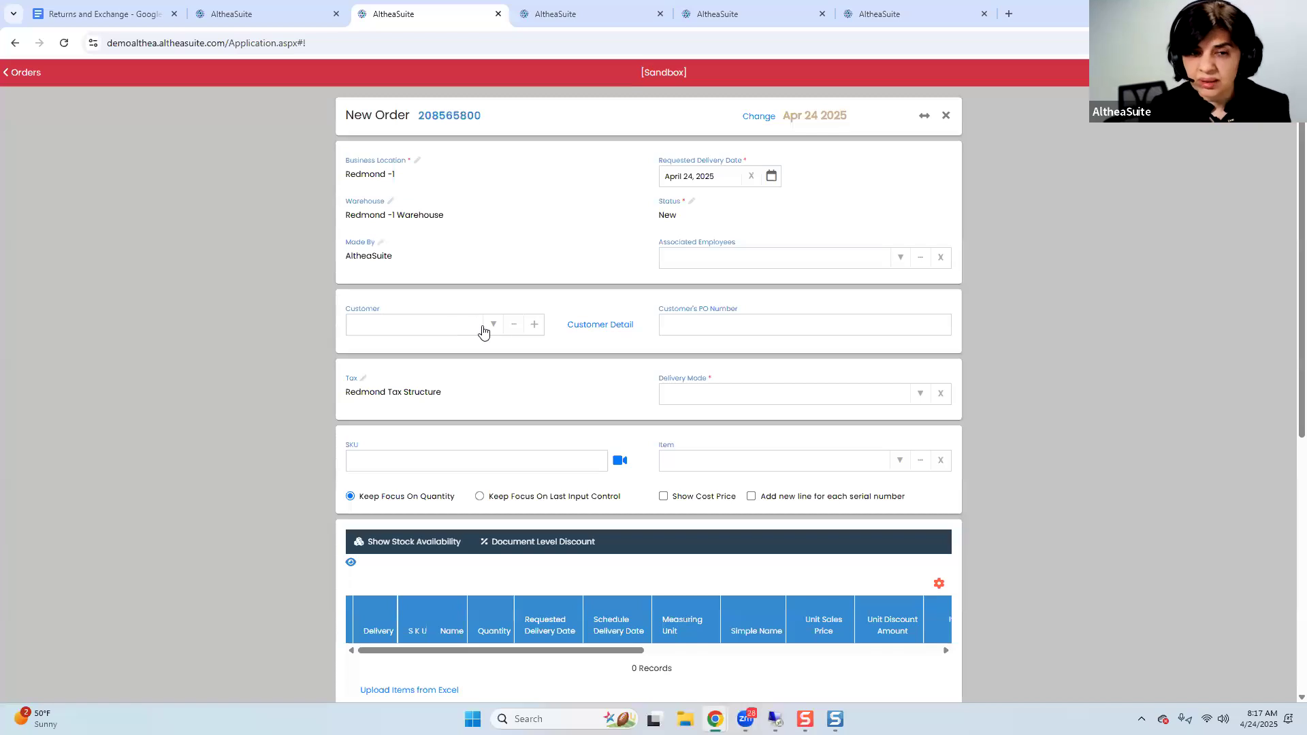
{"action": "left_click", "coordinate": [453, 325]}
{"action": "type", "text": "demo"}
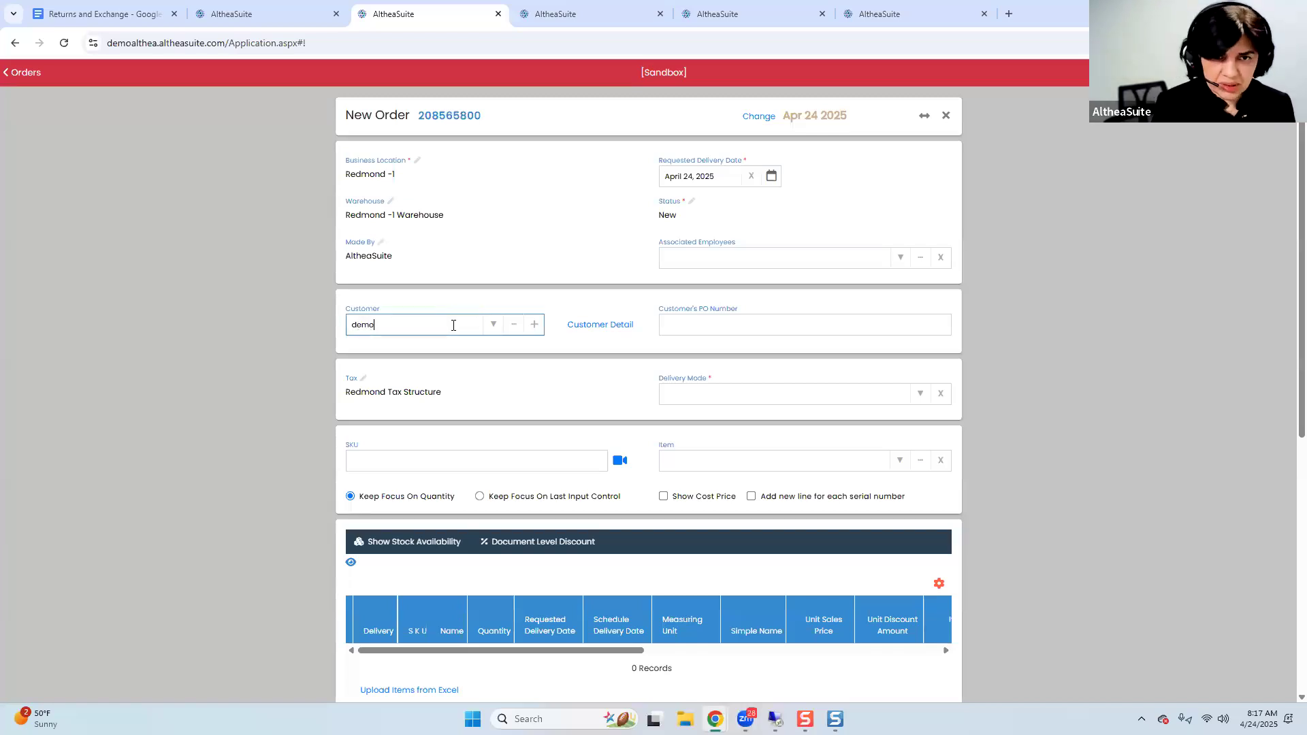
{"action": "left_click", "coordinate": [430, 353]}
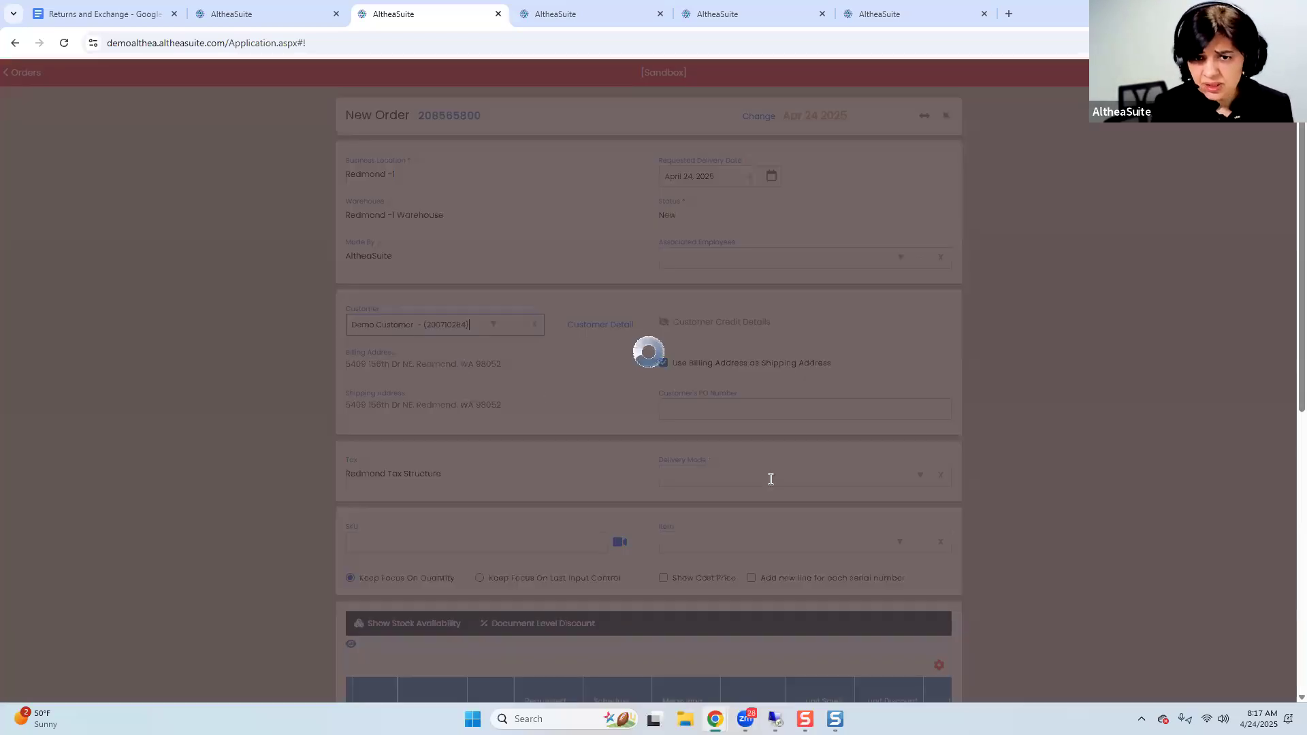
{"action": "left_click", "coordinate": [913, 479]}
{"action": "left_click", "coordinate": [831, 528]}
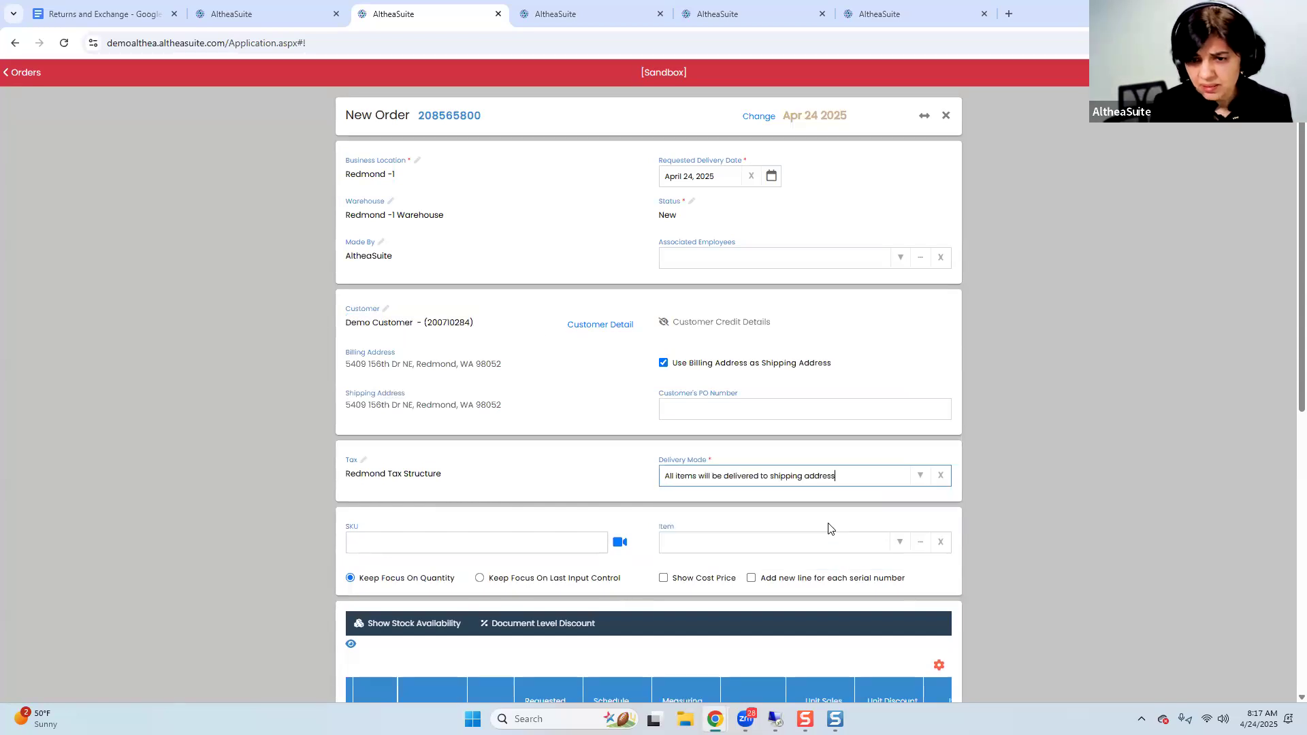
Add the ELFE7437AW dryer to the order without add-ons or warranty, and turn its line into a sales return
{"action": "left_click", "coordinate": [809, 543]}
{"action": "type", "text": "ELFE7437AW"}
{"action": "left_click", "coordinate": [742, 578]}
{"action": "scroll", "coordinate": [822, 612], "scroll_direction": "down", "scroll_amount": 10}
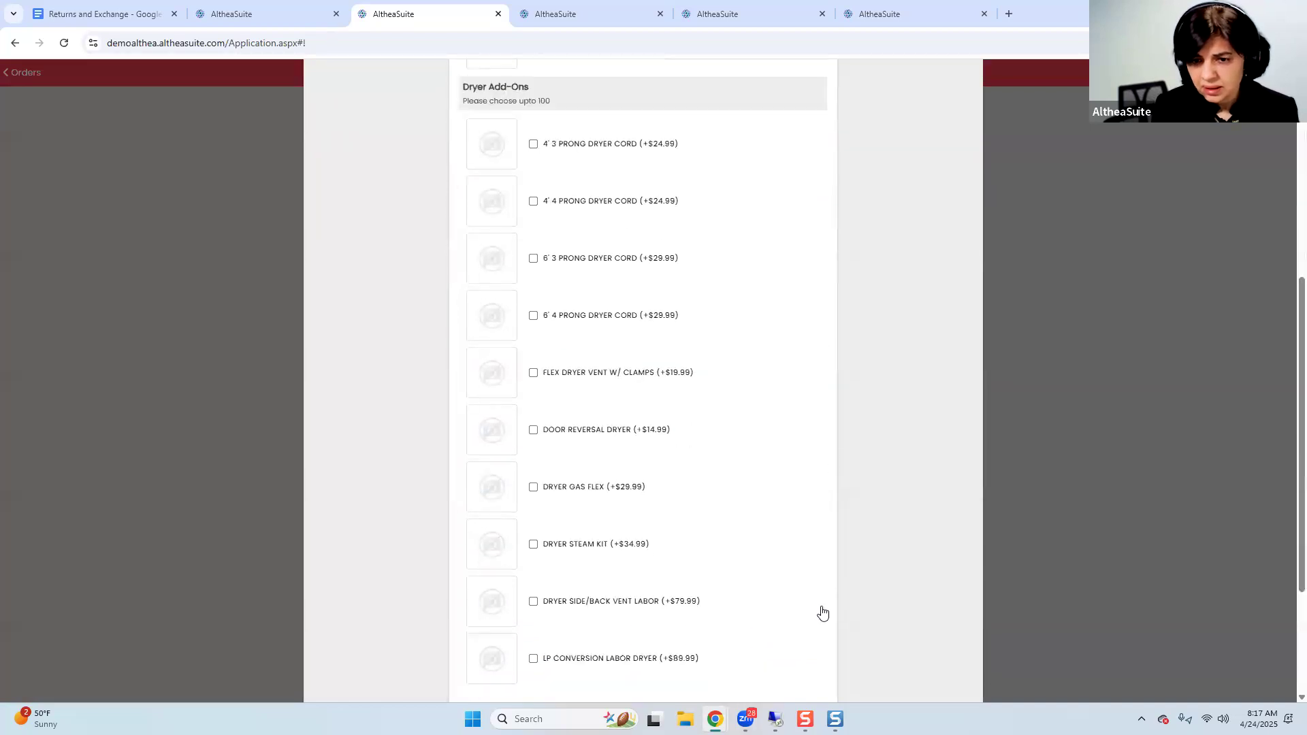
{"action": "left_click", "coordinate": [811, 611]}
{"action": "left_click", "coordinate": [604, 370]}
{"action": "left_click", "coordinate": [815, 437]}
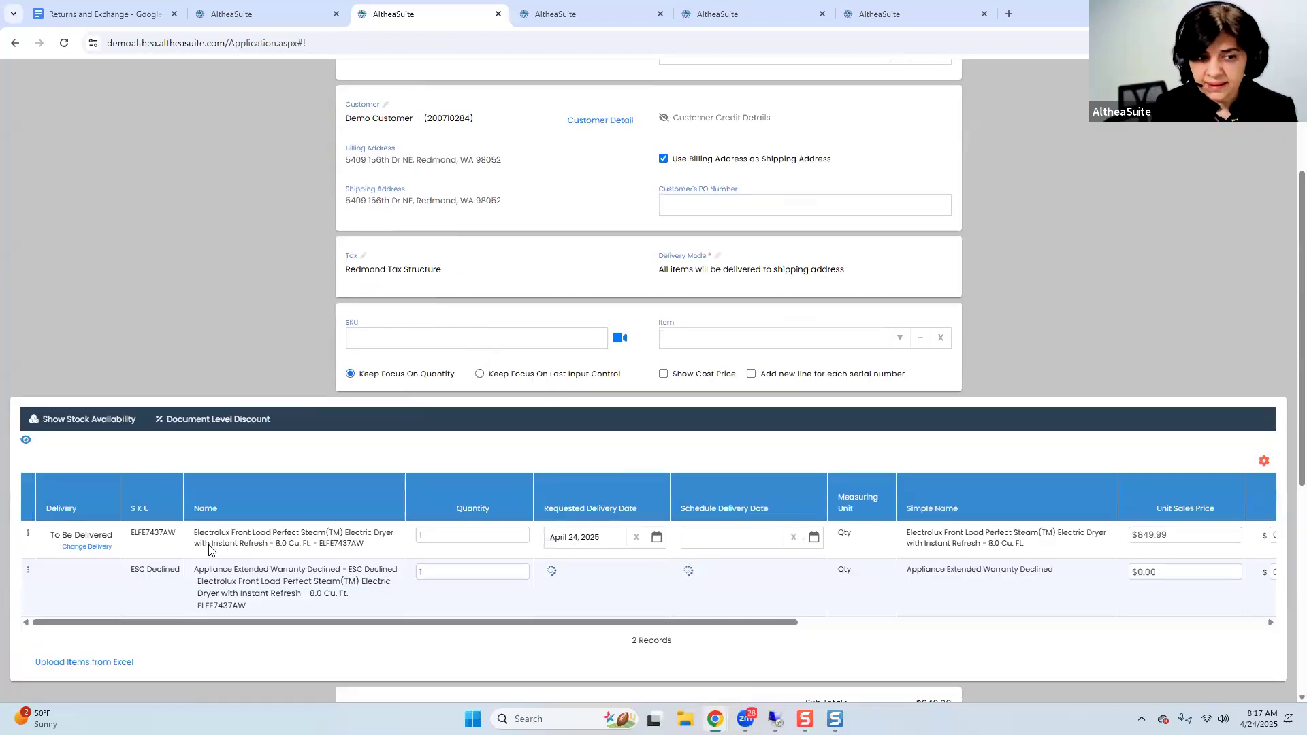
{"action": "left_click", "coordinate": [27, 534]}
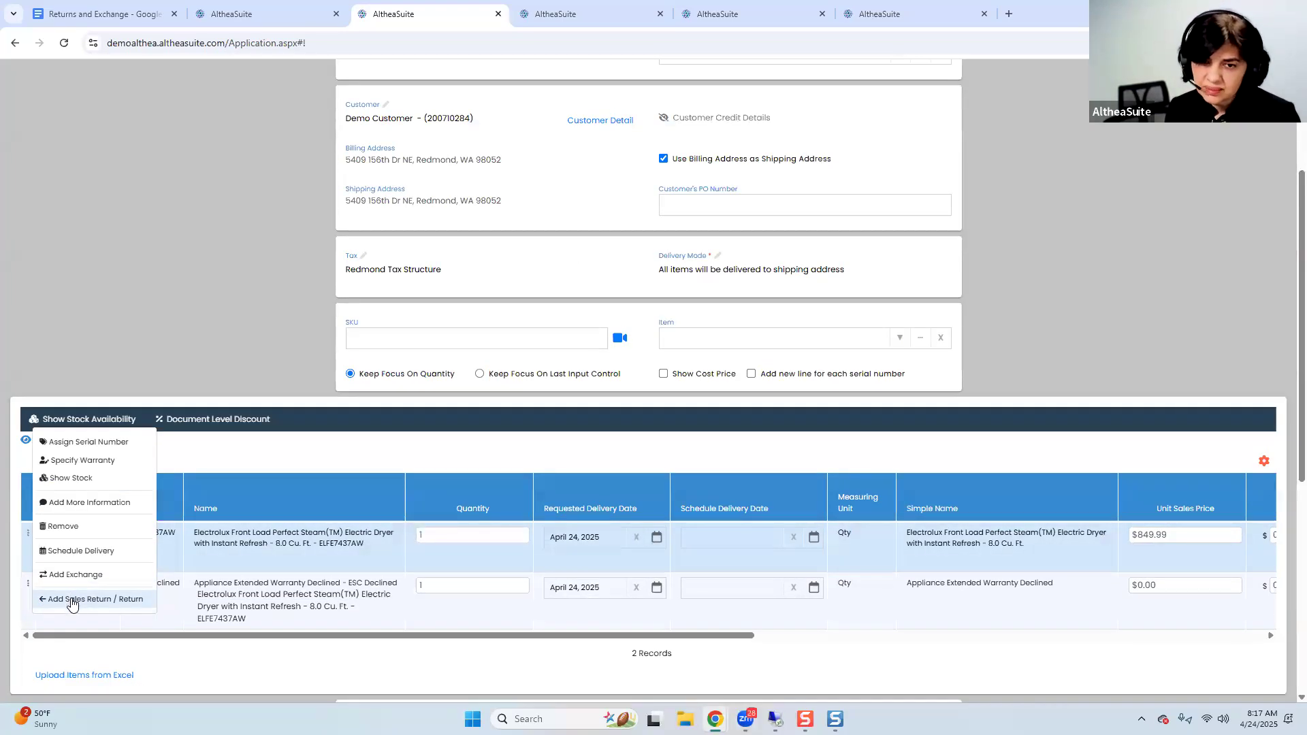
{"action": "left_click", "coordinate": [73, 604]}
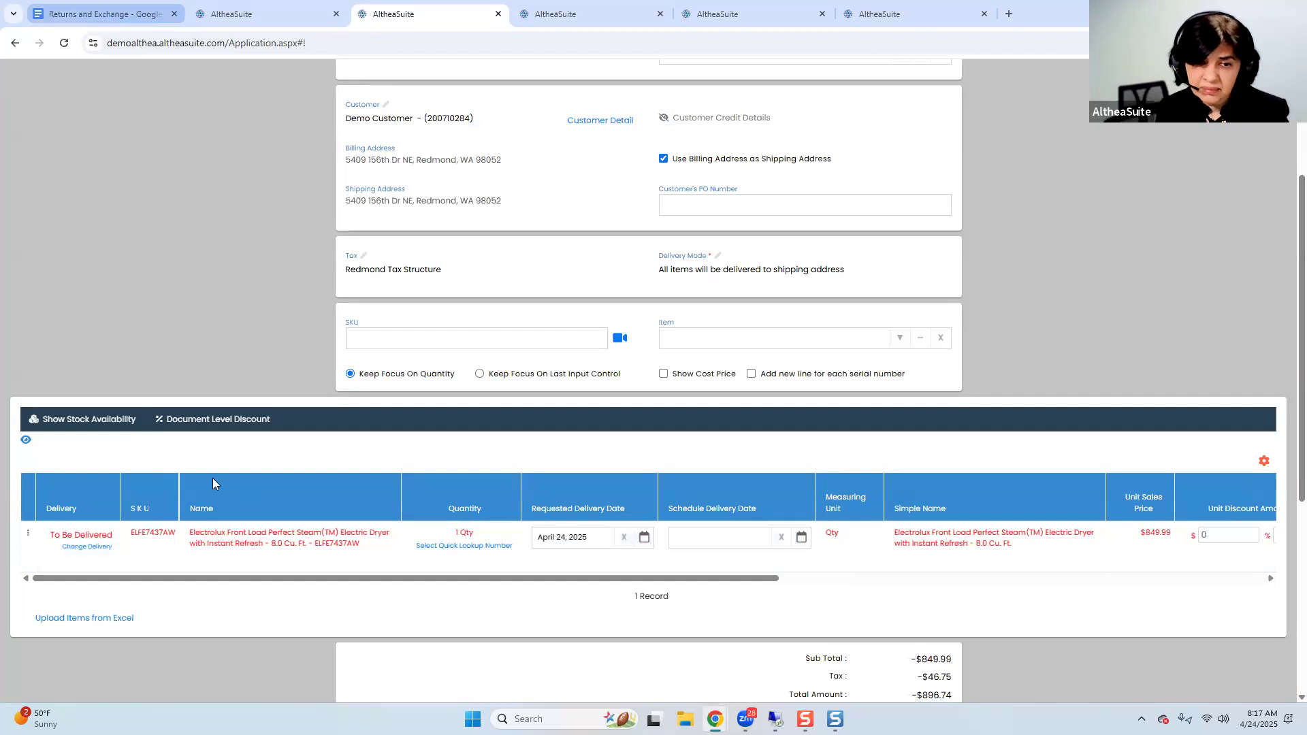
Copy the MED8630HW model number listed under New Serials in the Returns and Exchange Google document
{"action": "left_click", "coordinate": [94, 5]}
{"action": "scroll", "coordinate": [386, 518], "scroll_direction": "down", "scroll_amount": 1}
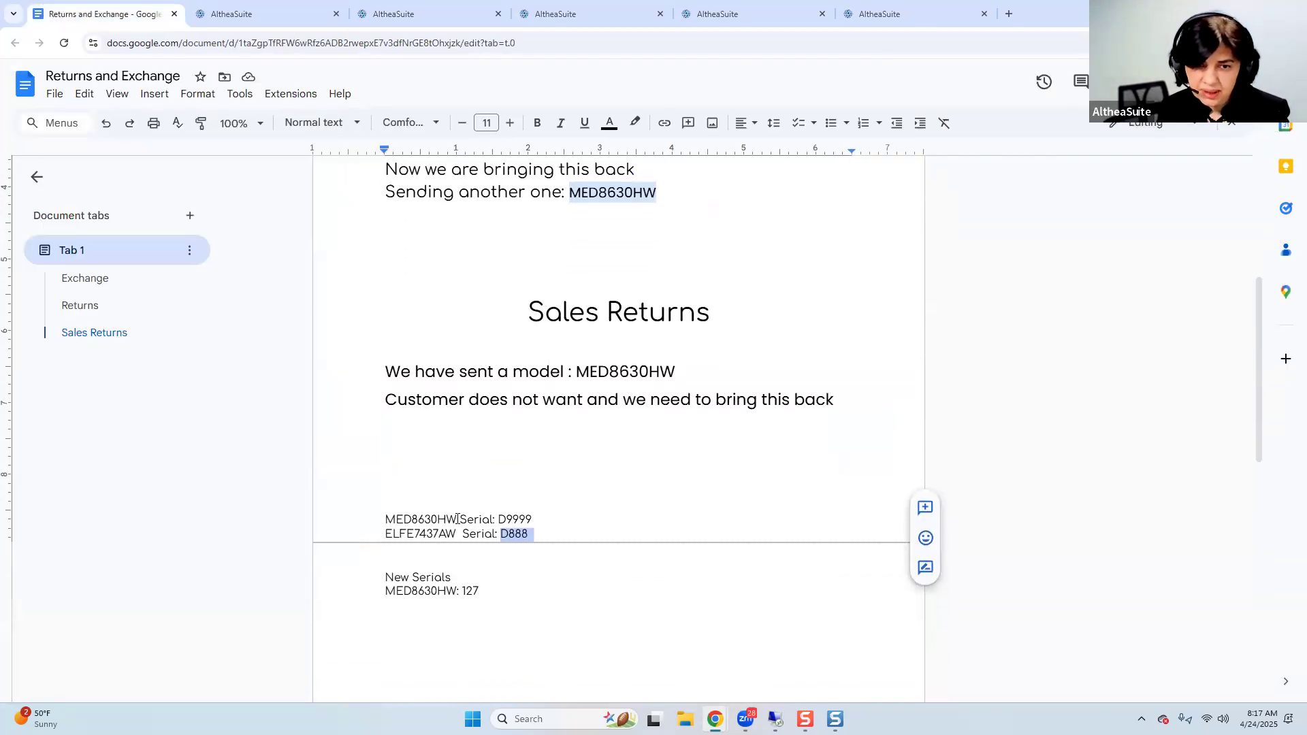
{"action": "double_click", "coordinate": [385, 519]}
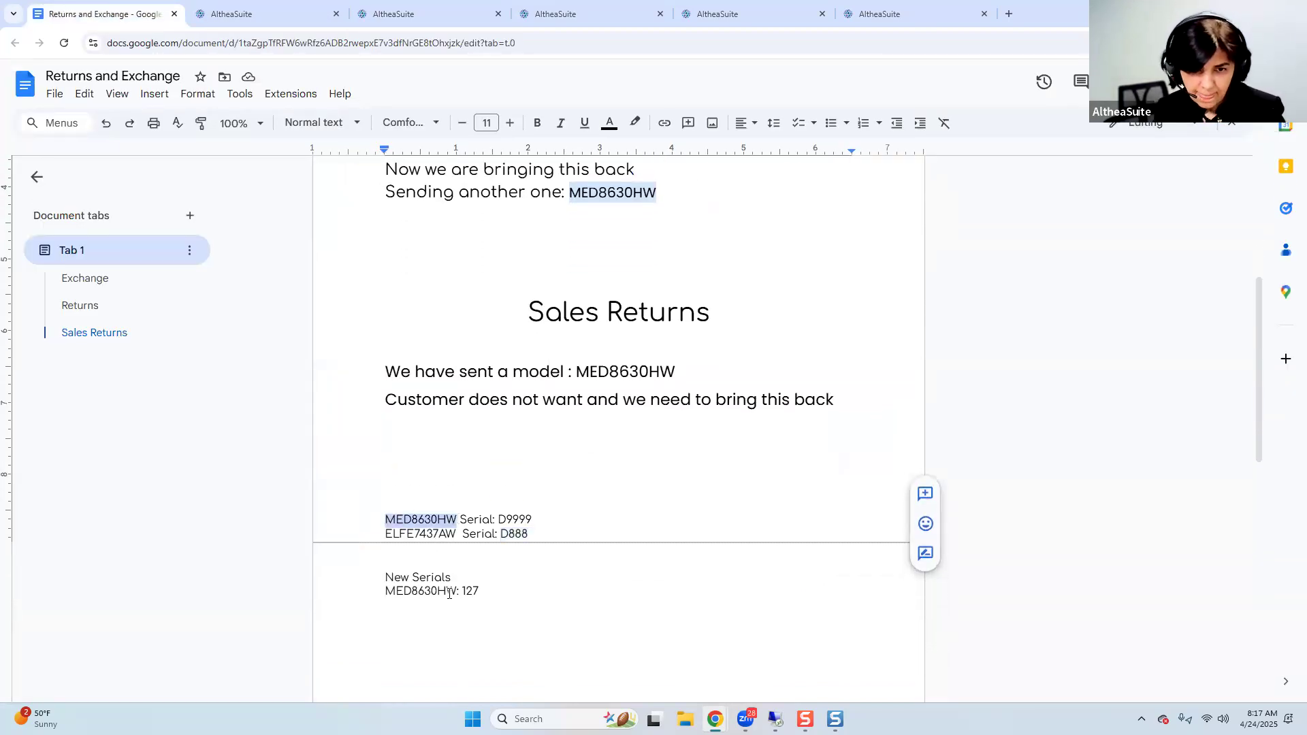
{"action": "left_click_drag", "start_coordinate": [458, 592], "coordinate": [370, 591]}
{"action": "key", "text": "ctrl+c"}
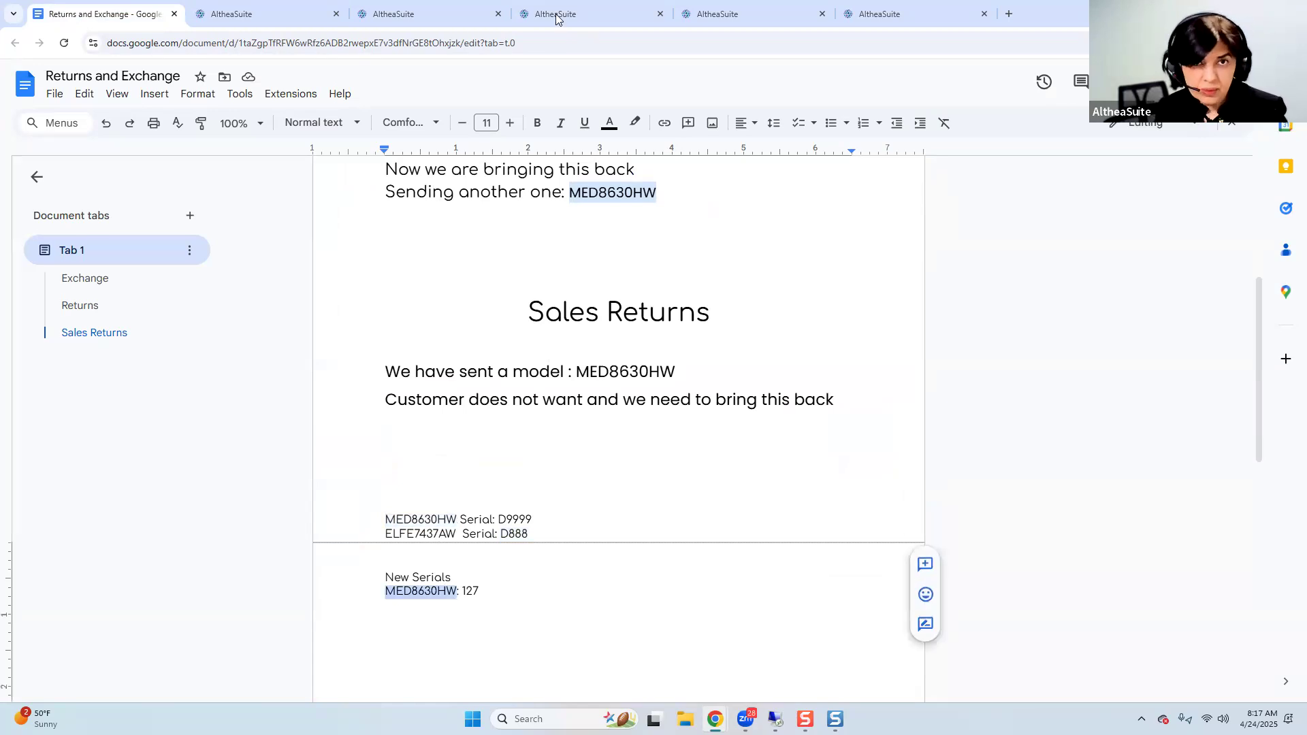
Add the MED8630HW dryer to the new order without add-ons, choosing No Warranty (ESC Declined)
{"action": "left_click", "coordinate": [432, 14]}
{"action": "left_click", "coordinate": [721, 339]}
{"action": "key", "text": "ctrl+v"}
{"action": "left_click", "coordinate": [724, 372]}
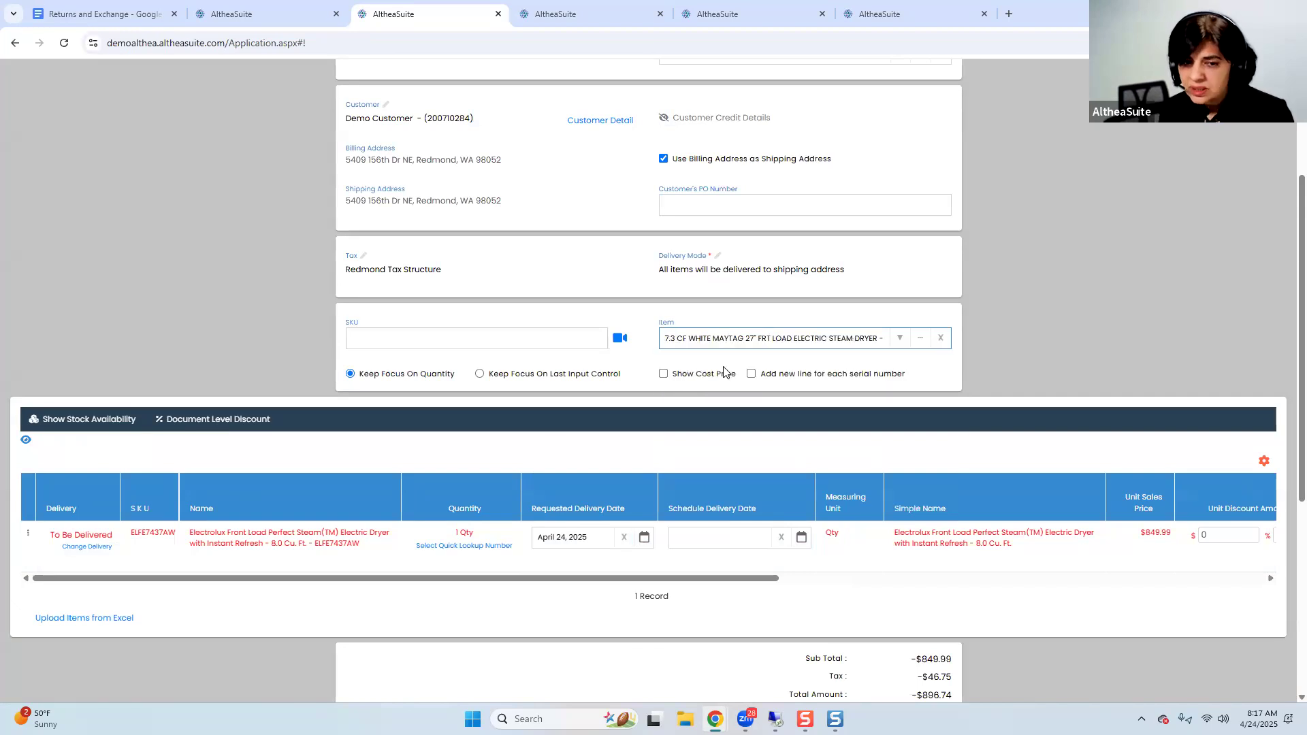
{"action": "scroll", "coordinate": [635, 409], "scroll_direction": "down", "scroll_amount": 8}
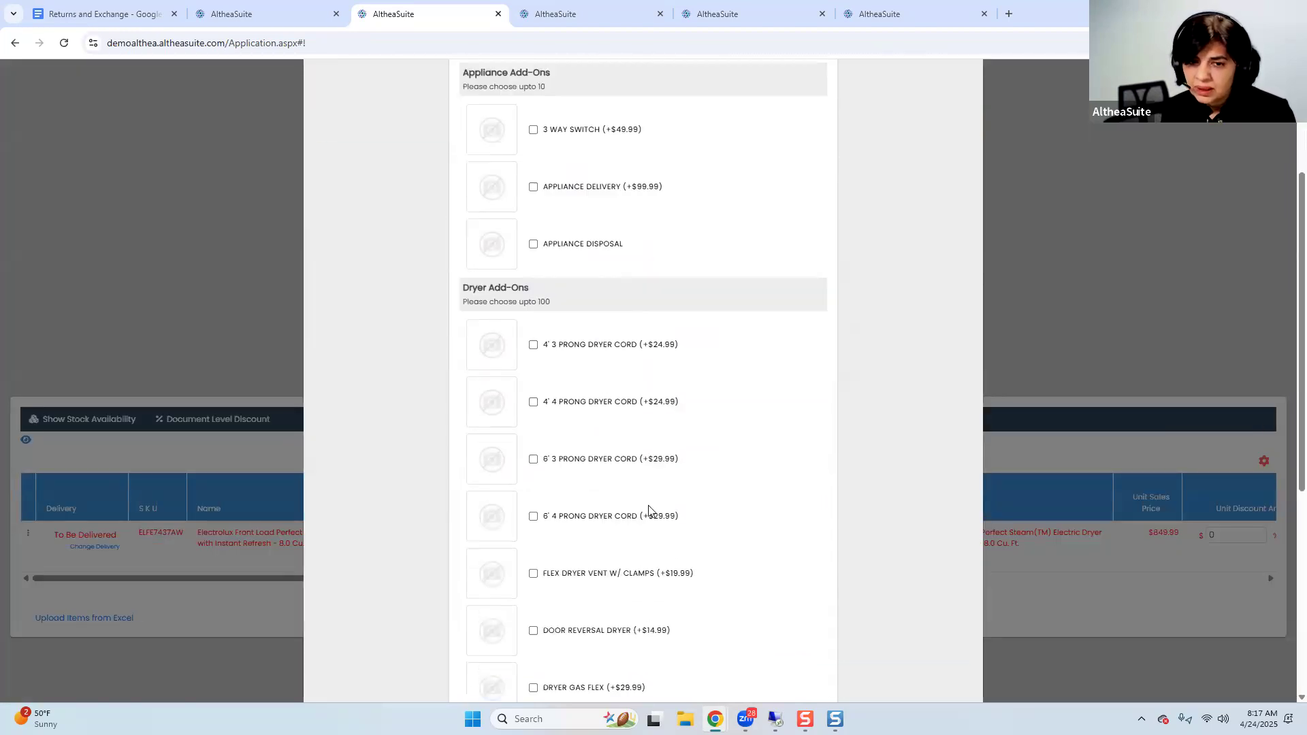
{"action": "left_click", "coordinate": [811, 610]}
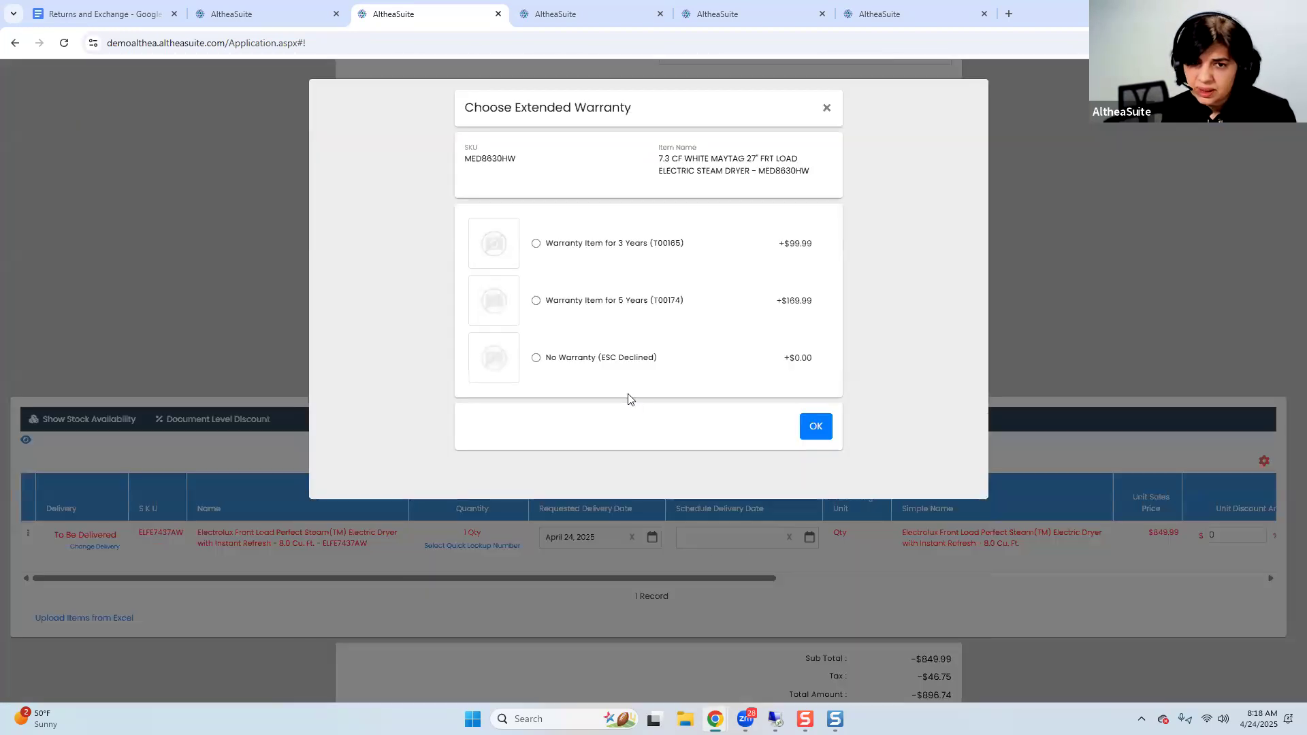
{"action": "left_click", "coordinate": [587, 363]}
{"action": "left_click", "coordinate": [814, 427]}
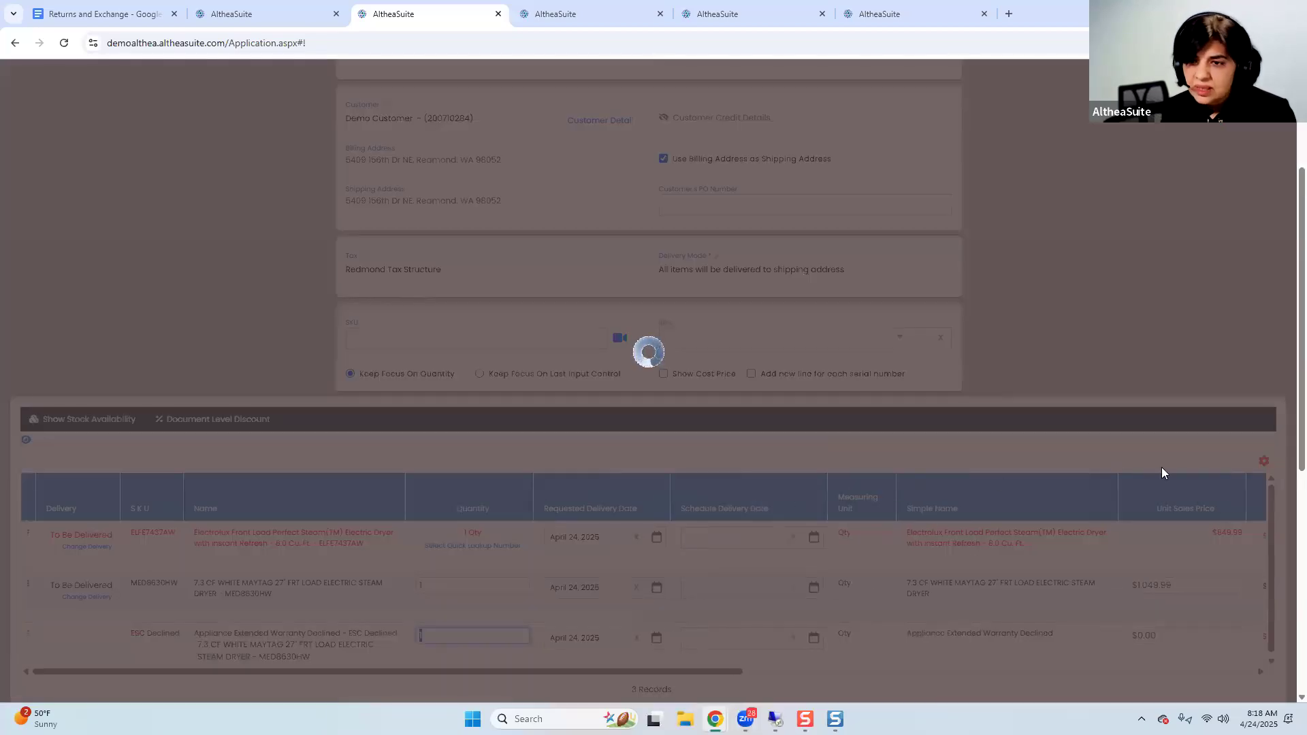
Open the quick lookup number selection for the returned ELFE7437AW and check its lookup and order number choices against the sales invoices list
{"action": "scroll", "coordinate": [1071, 391], "scroll_direction": "down", "scroll_amount": 3}
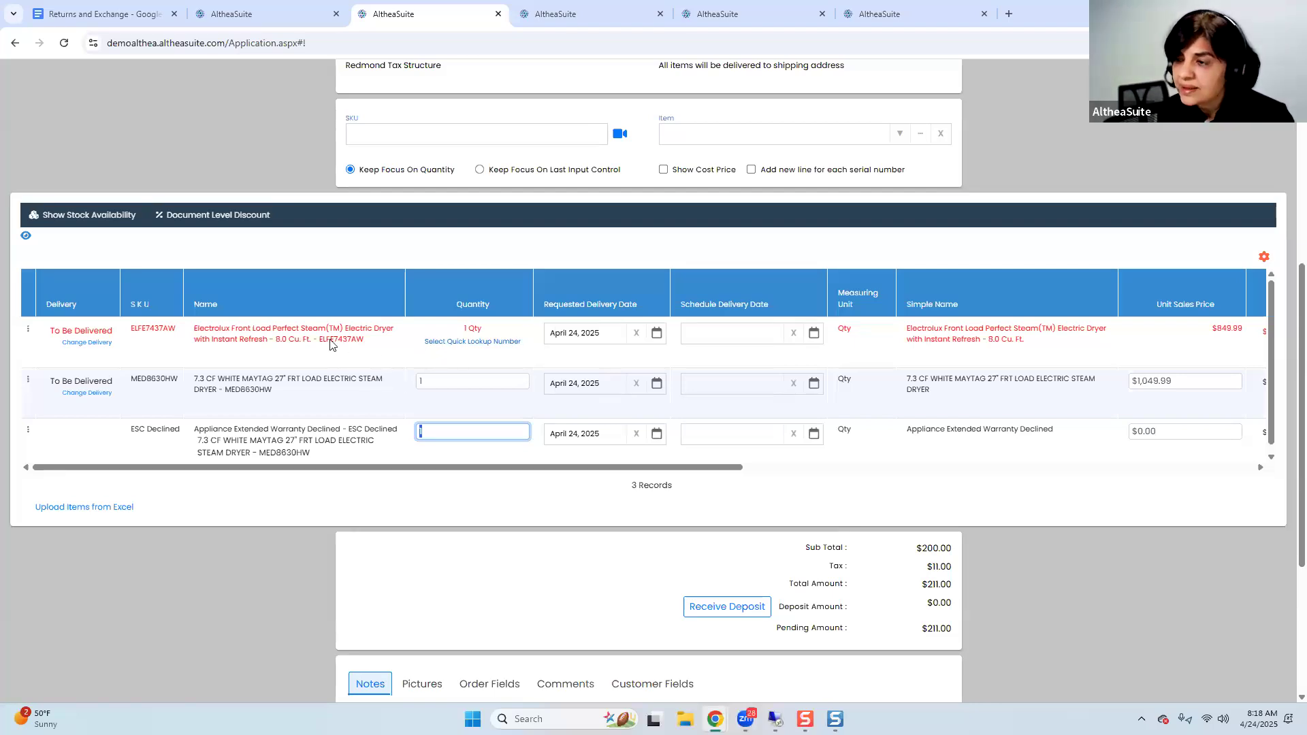
{"action": "left_click", "coordinate": [451, 343]}
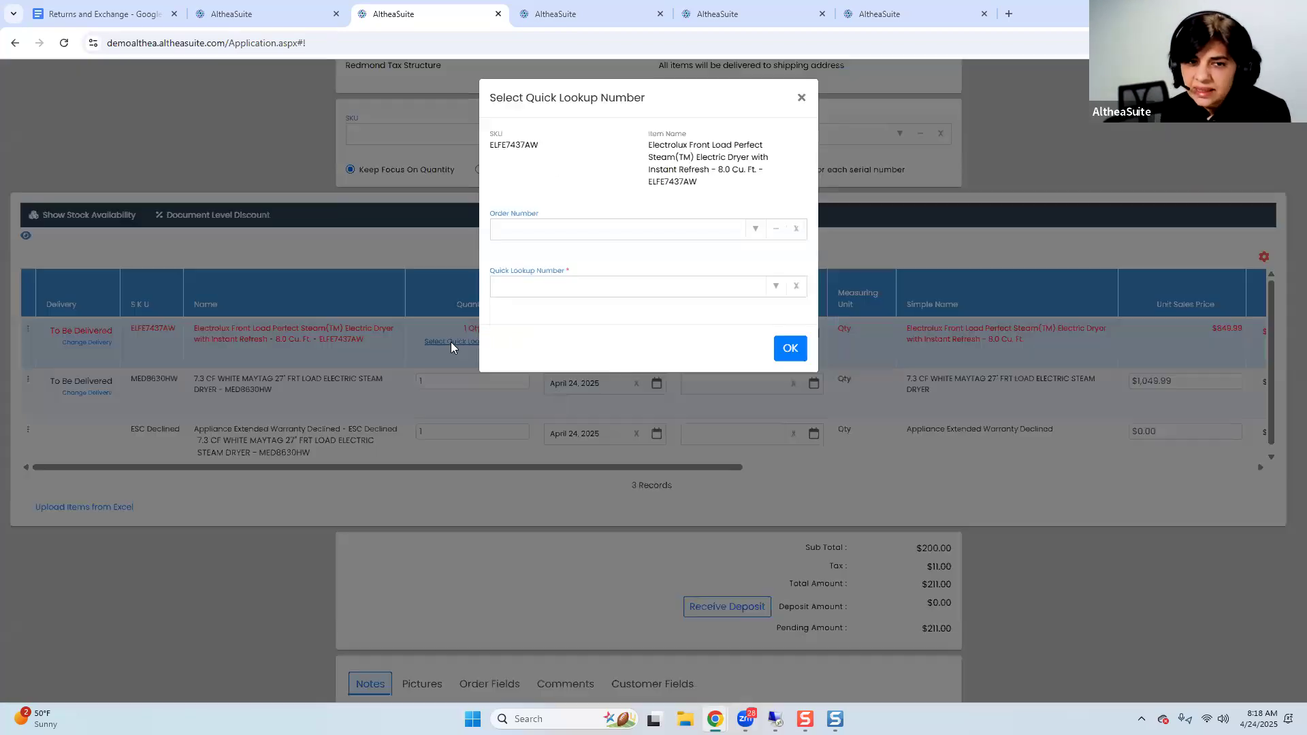
{"action": "left_click", "coordinate": [742, 292]}
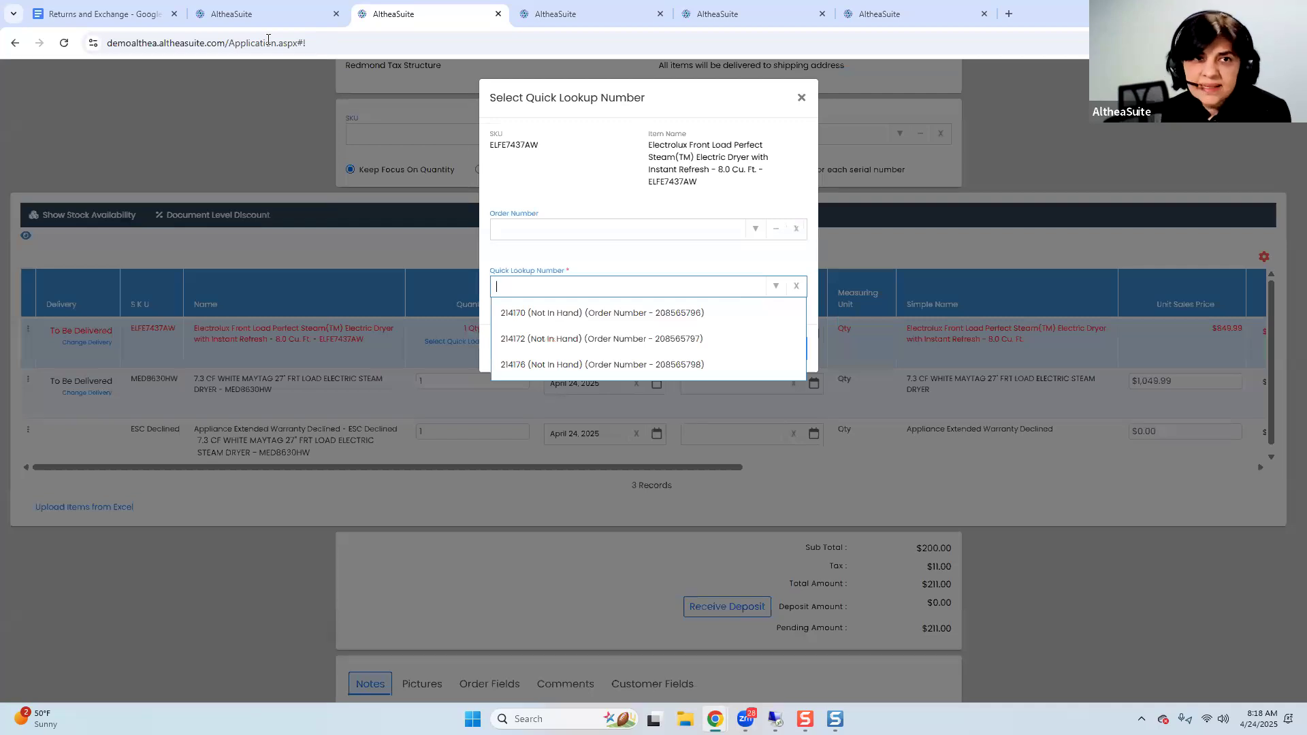
{"action": "left_click", "coordinate": [235, 16]}
{"action": "left_click", "coordinate": [996, 117]}
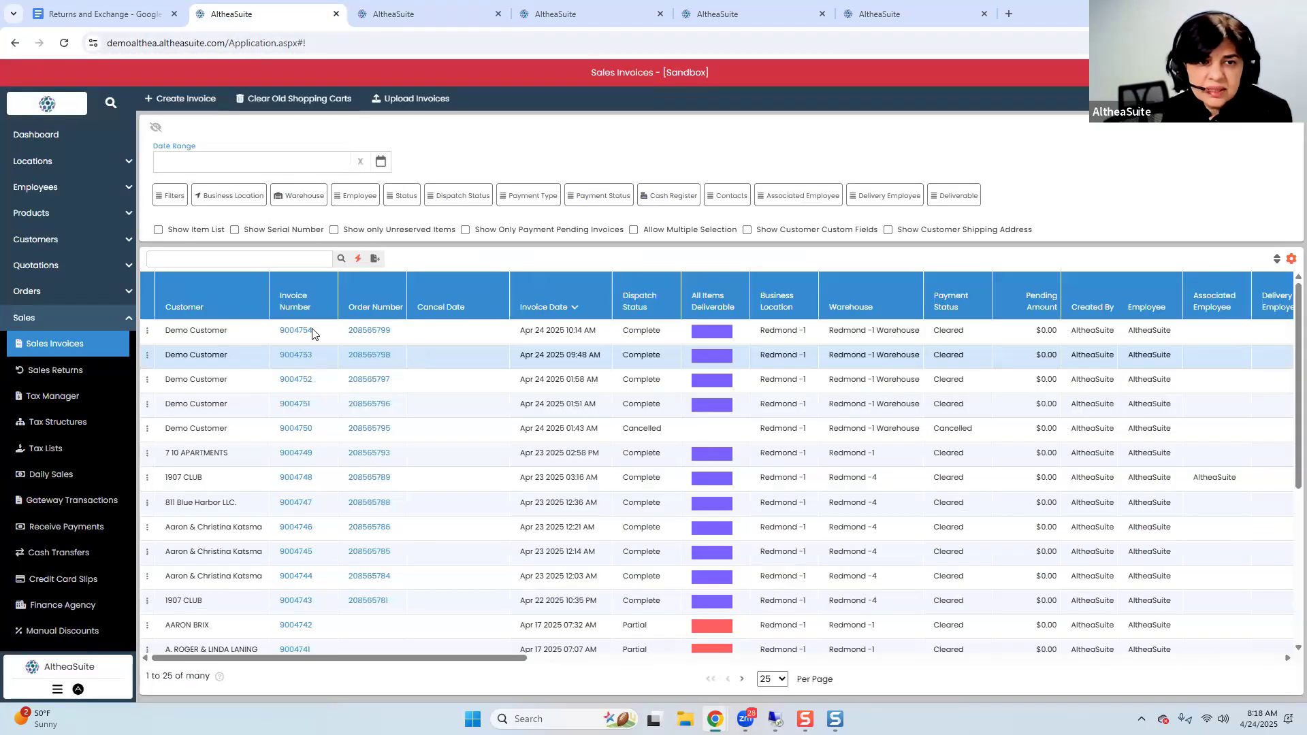
{"action": "left_click", "coordinate": [400, 17]}
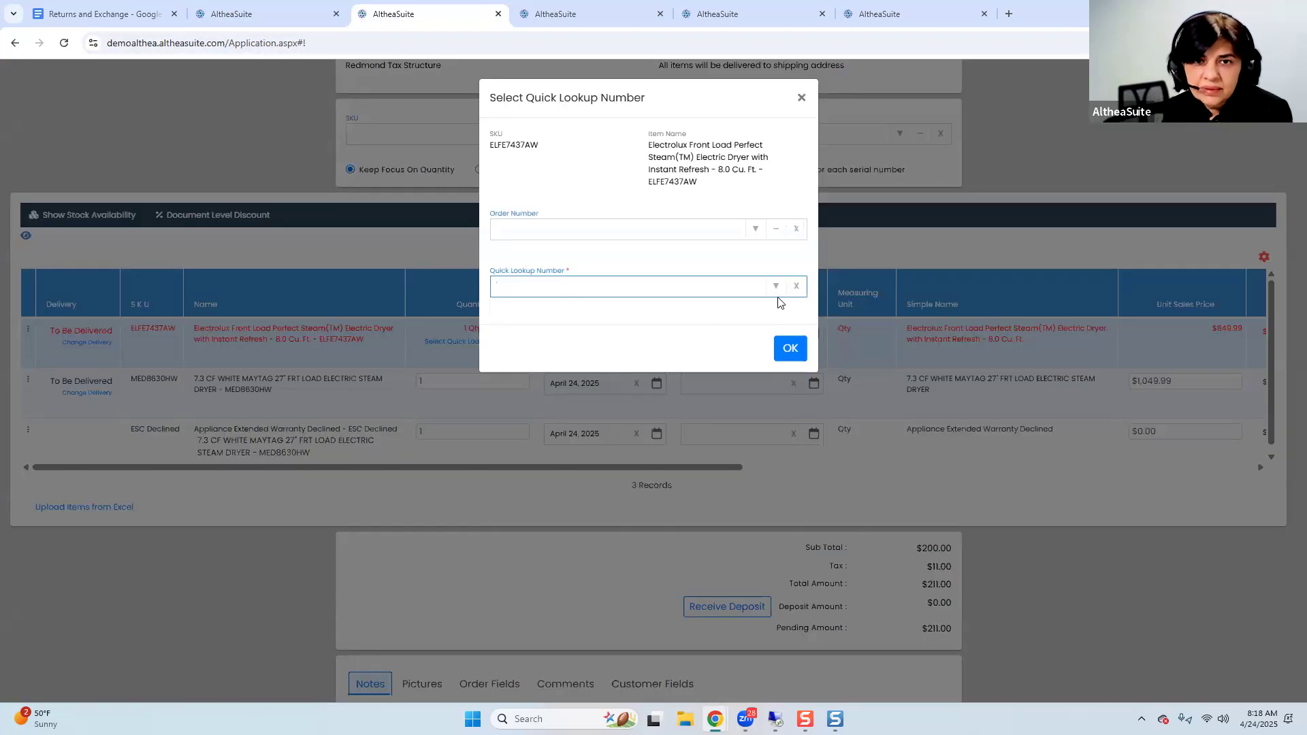
{"action": "left_click", "coordinate": [756, 291]}
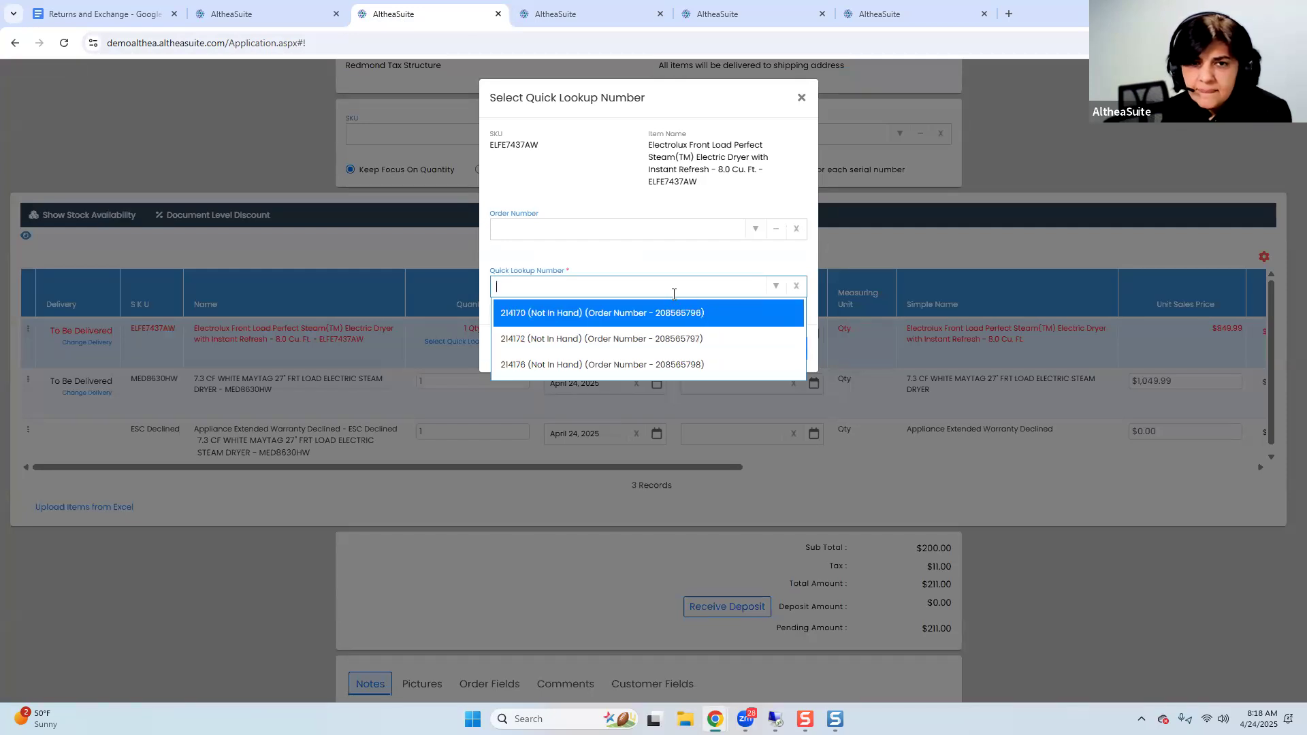
{"action": "left_click", "coordinate": [754, 229]}
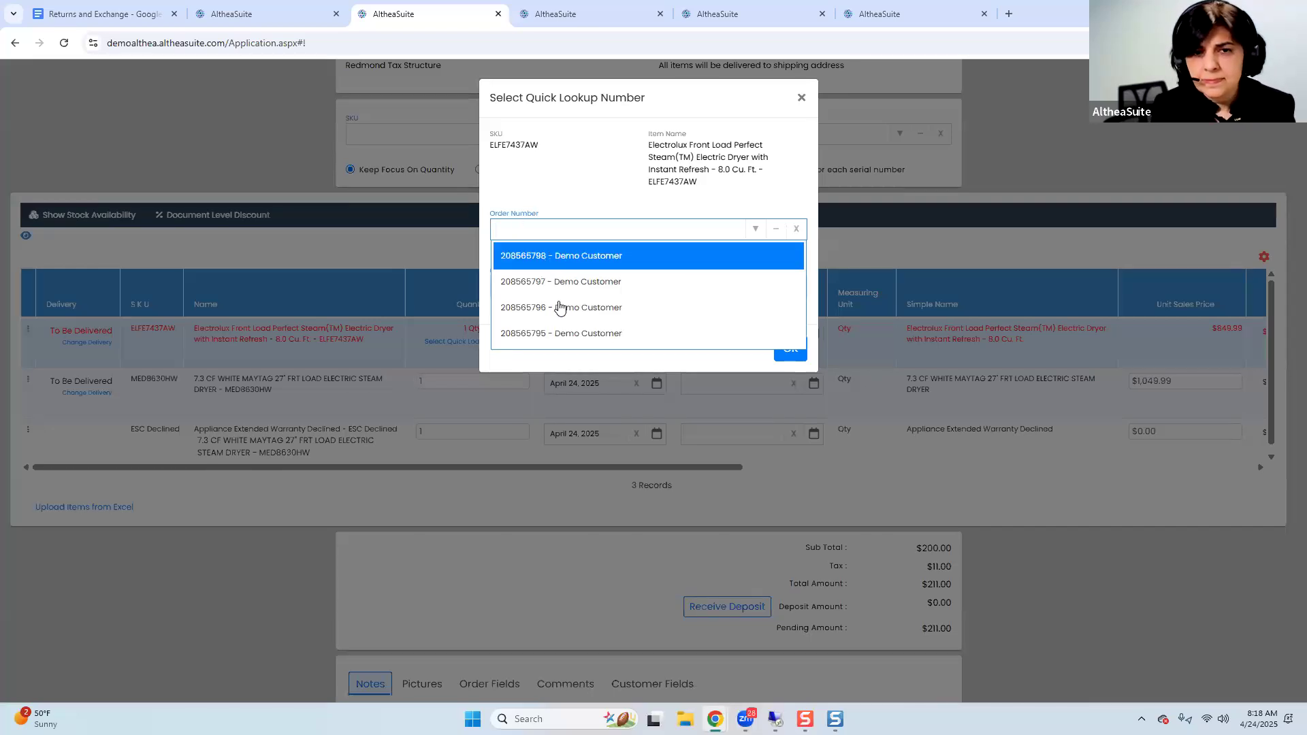
Open the Apr 24 2025 09:48 AM sales invoice and copy the quick lookup number from the ELFE7437AW dryer's serial numbers
{"action": "left_click", "coordinate": [233, 20]}
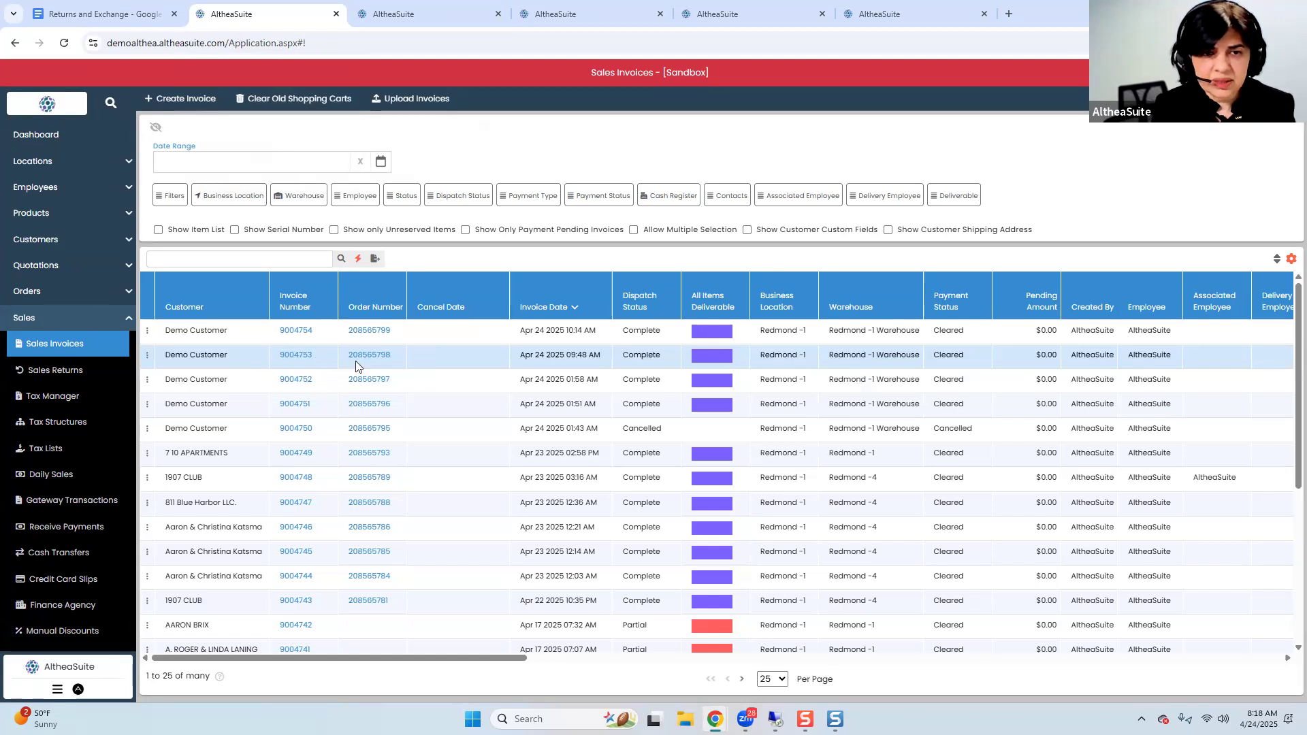
{"action": "left_click", "coordinate": [295, 356]}
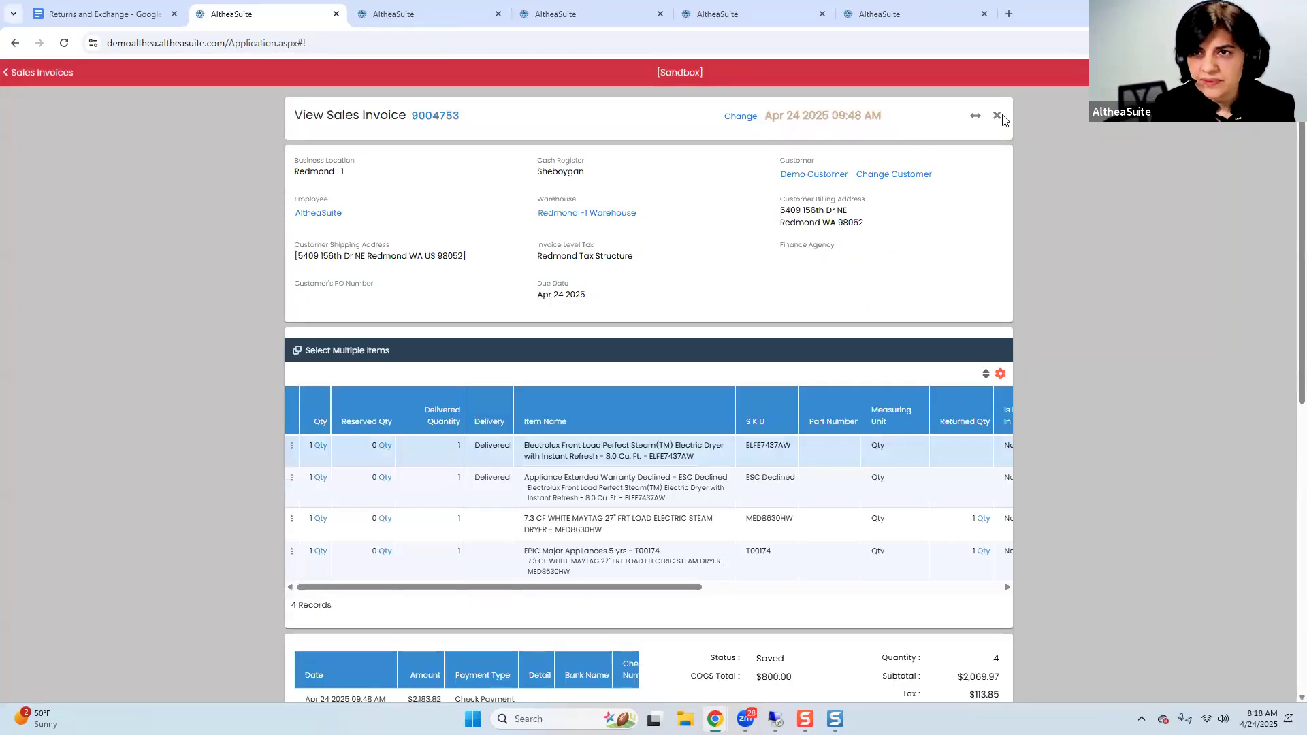
{"action": "left_click", "coordinate": [291, 447]}
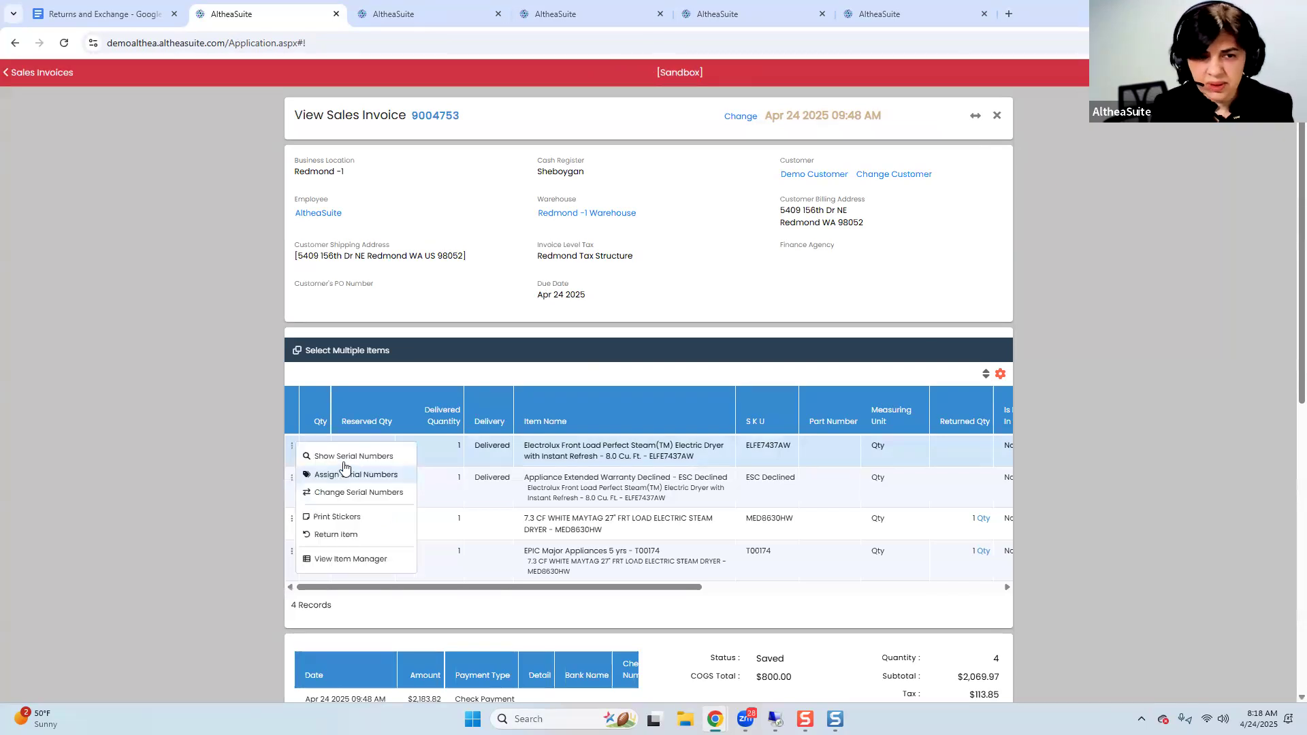
{"action": "left_click", "coordinate": [316, 452]}
{"action": "left_click_drag", "start_coordinate": [505, 293], "coordinate": [479, 293]}
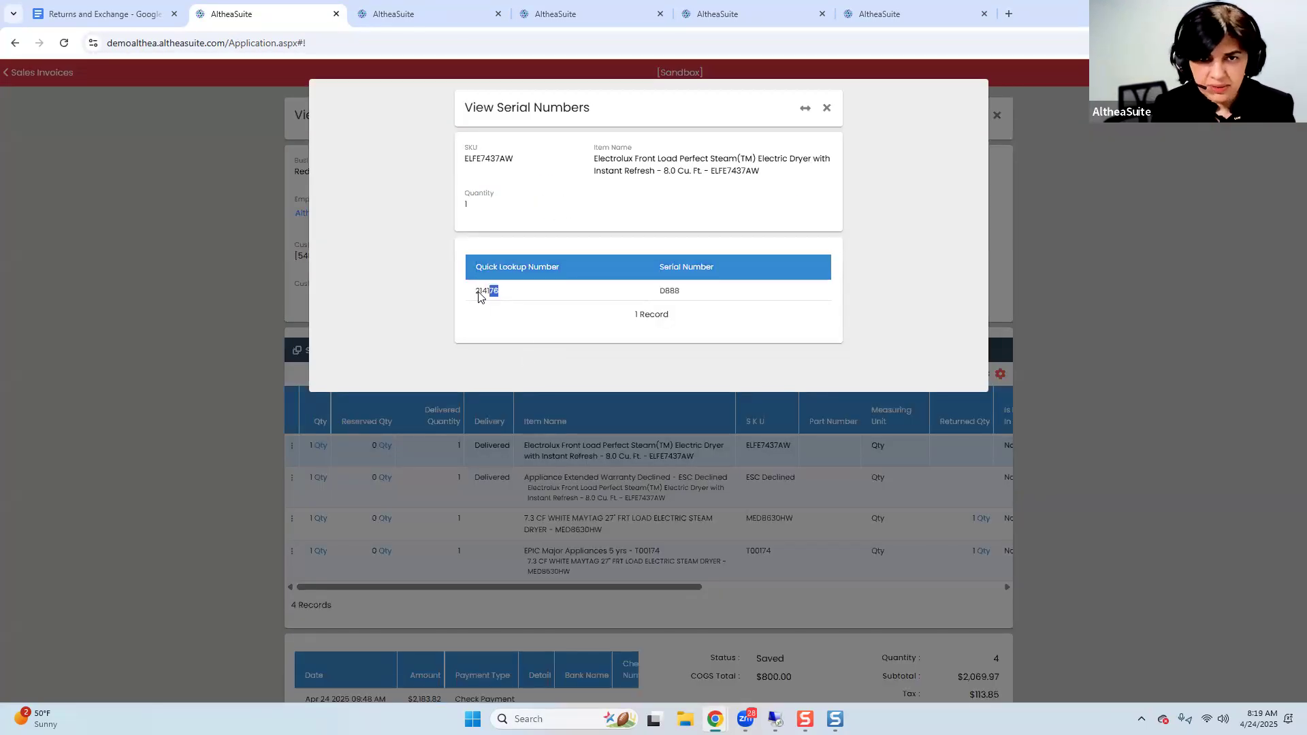
Assign quick lookup number 214176 to the returned ELFE7437AW line and expand the order's item list to show every line
{"action": "left_click", "coordinate": [394, 13]}
{"action": "left_click", "coordinate": [536, 282]}
{"action": "type", "text": "214176"}
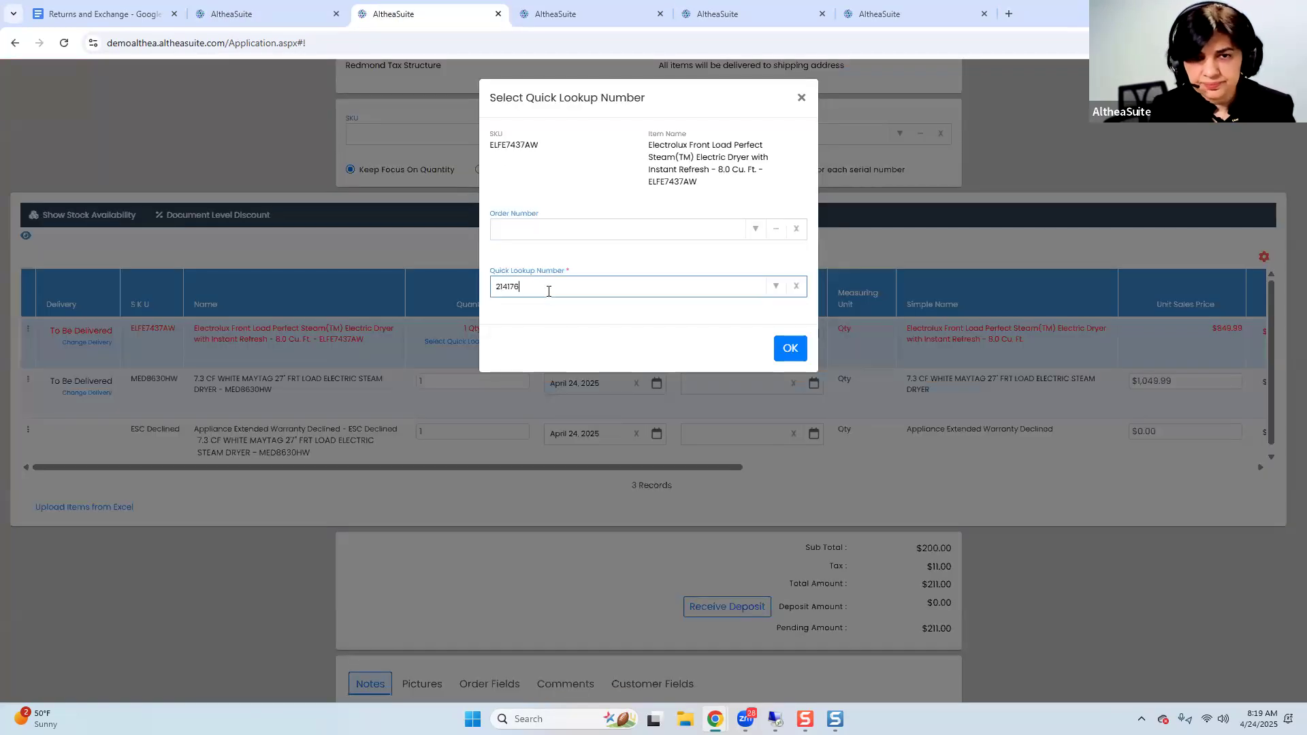
{"action": "left_click", "coordinate": [552, 311]}
{"action": "left_click", "coordinate": [789, 348]}
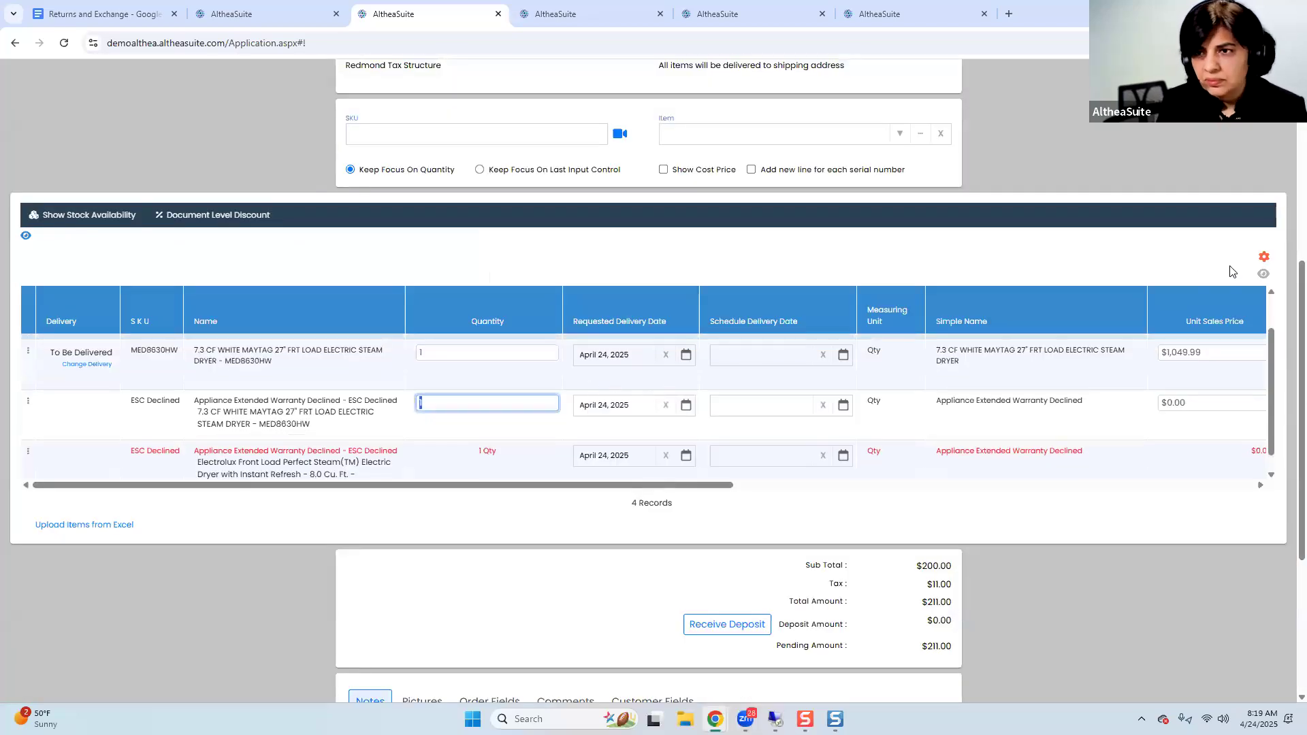
{"action": "left_click", "coordinate": [1263, 274]}
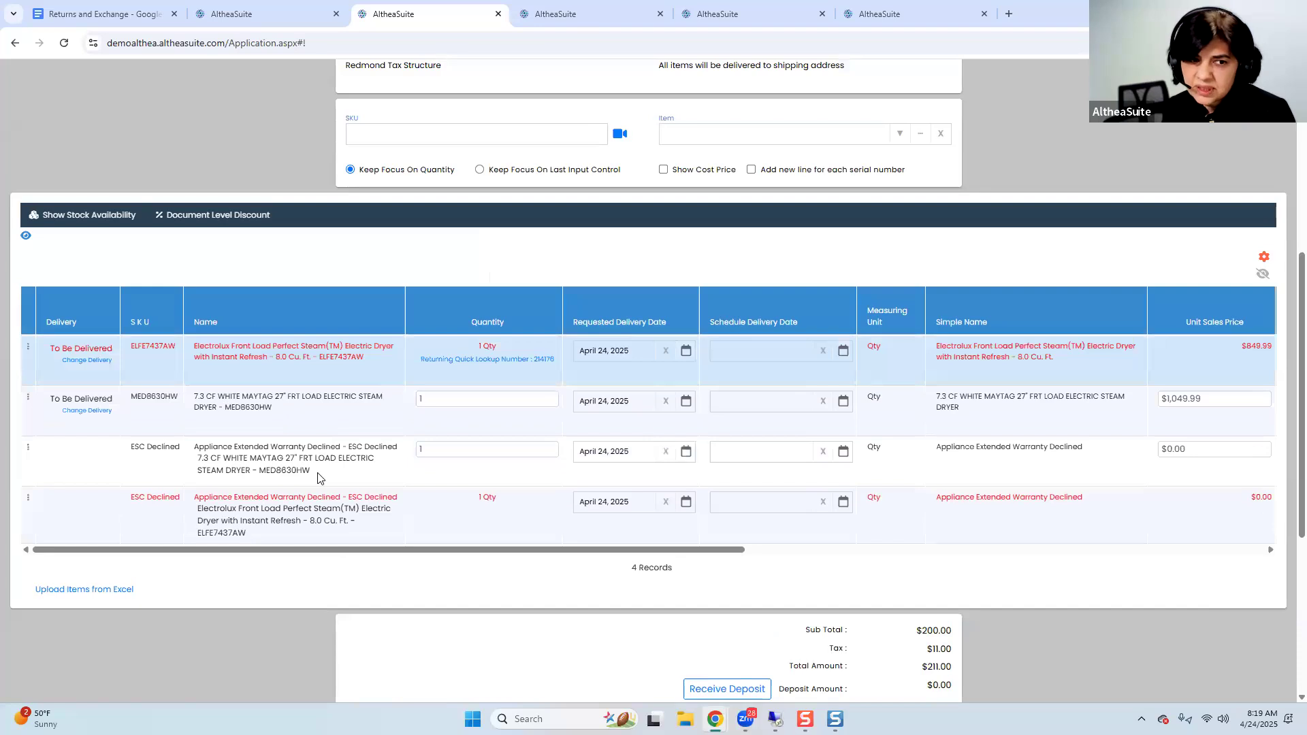
{"action": "left_click", "coordinate": [238, 408]}
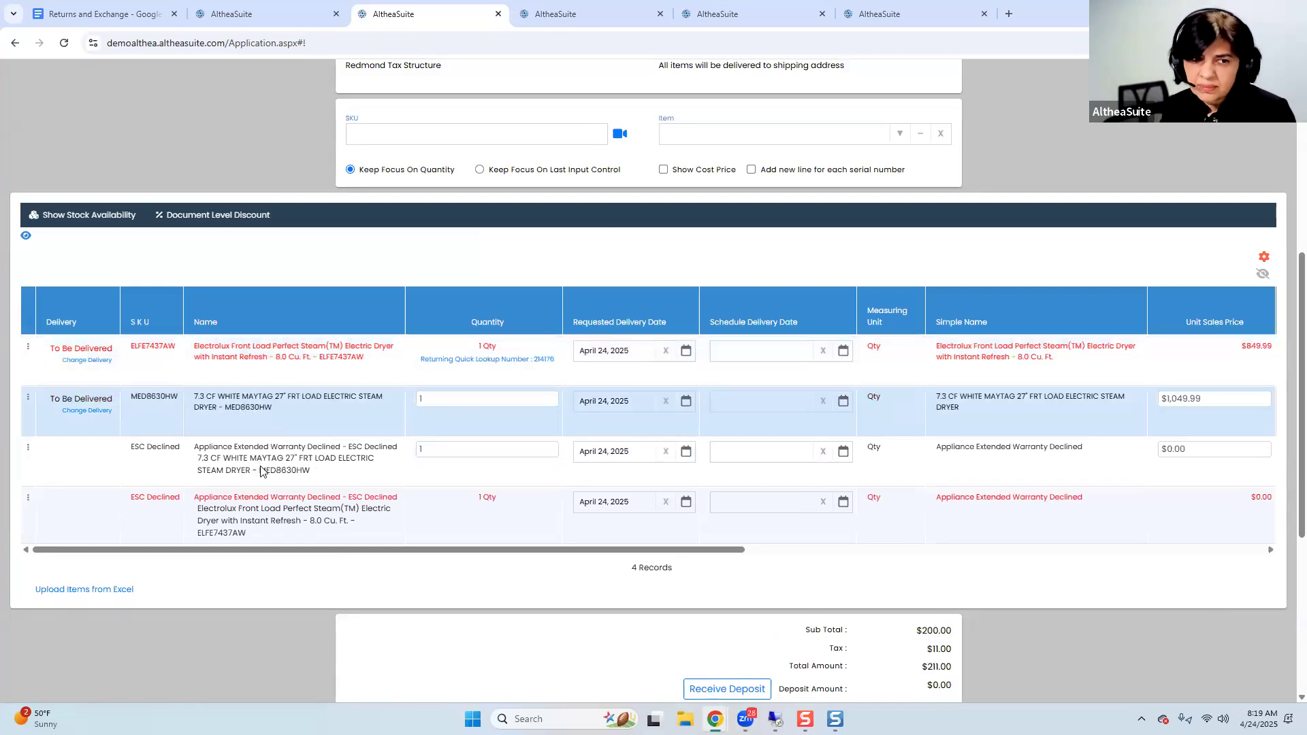
Receive a $211.00 deposit on the order as a Check Payment and save it
{"action": "scroll", "coordinate": [971, 574], "scroll_direction": "down", "scroll_amount": 2}
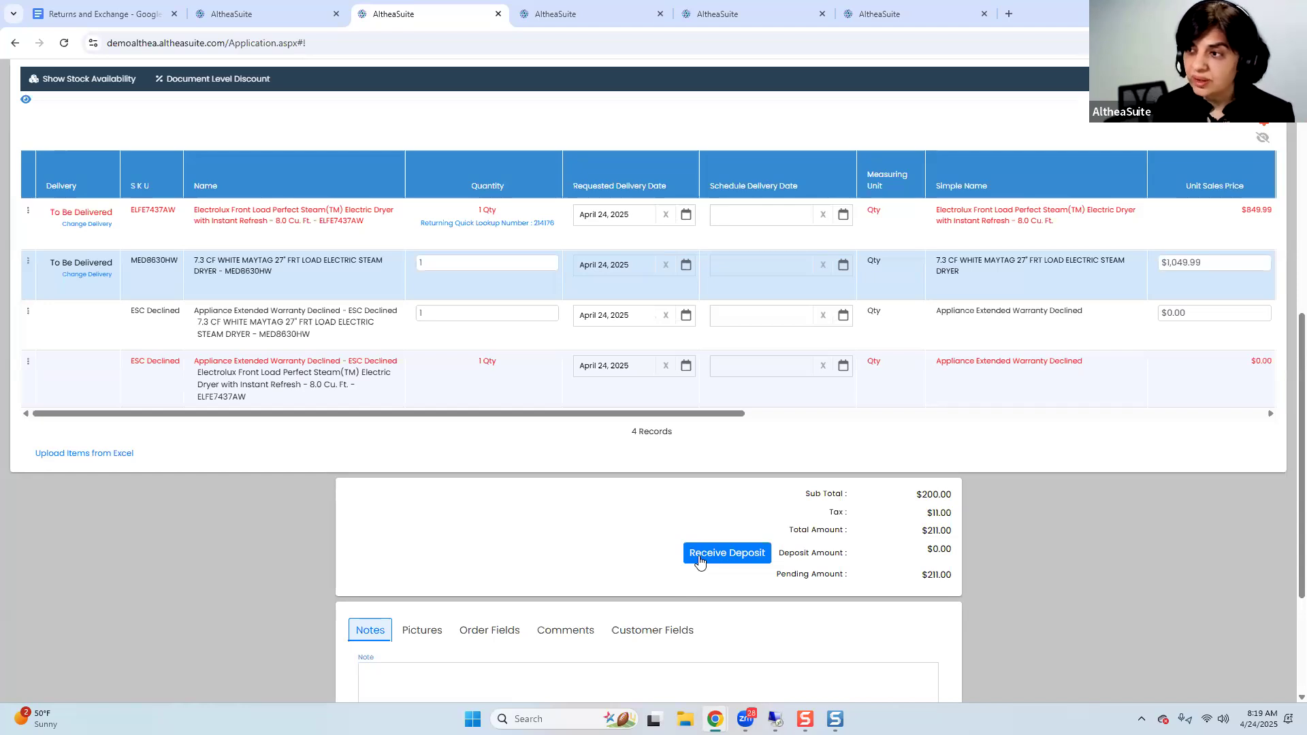
{"action": "left_click", "coordinate": [699, 560]}
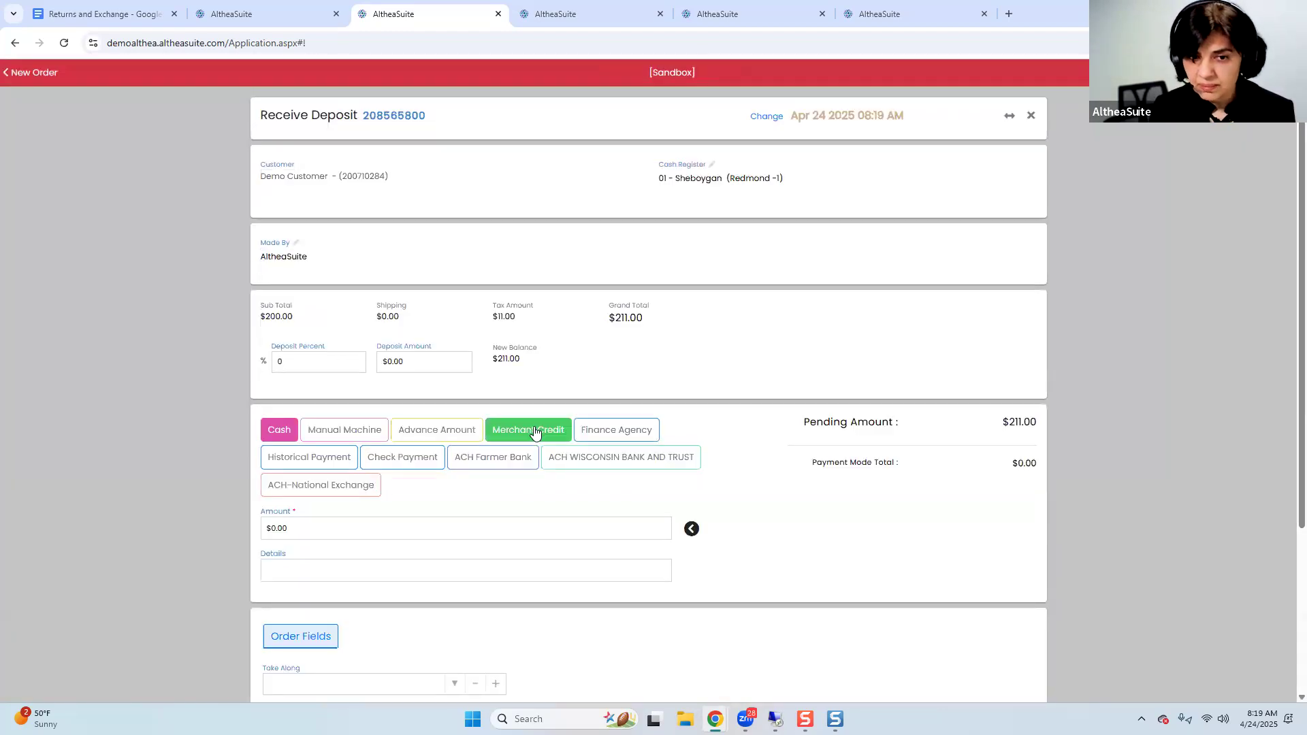
{"action": "left_click", "coordinate": [402, 458]}
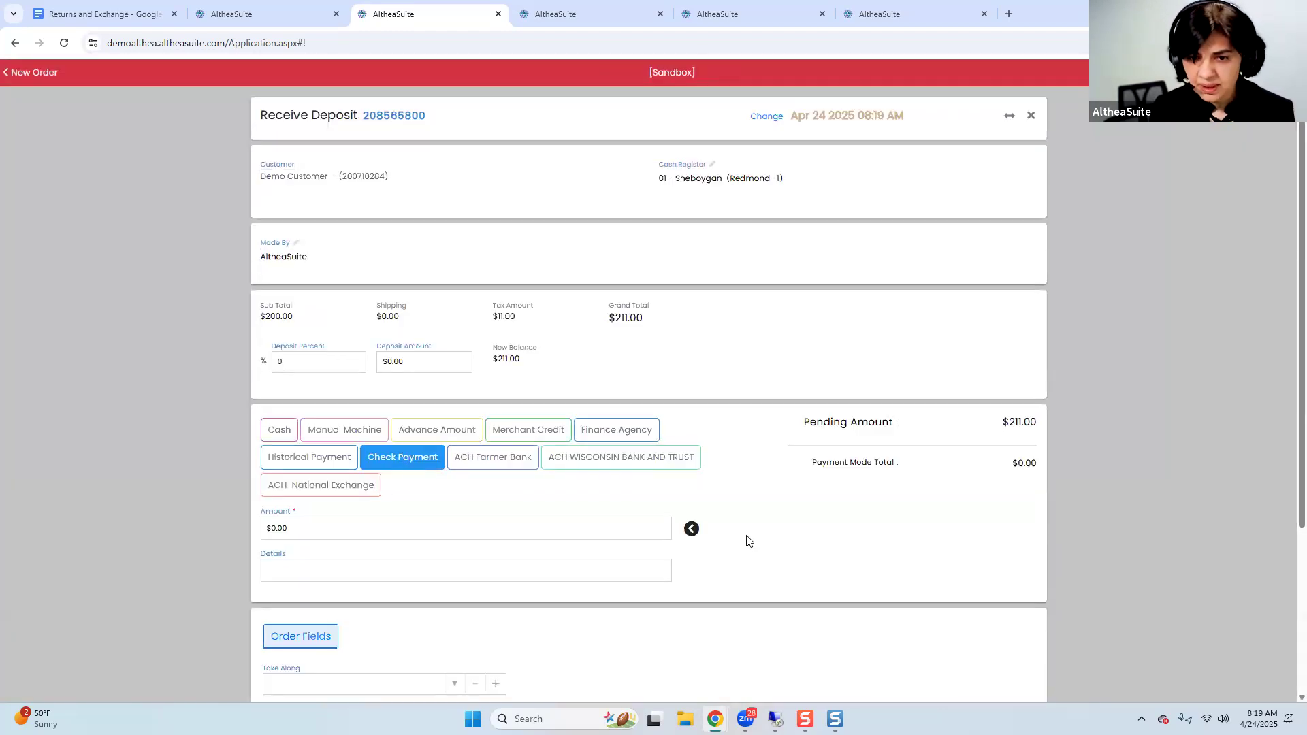
{"action": "scroll", "coordinate": [880, 590], "scroll_direction": "down", "scroll_amount": 4}
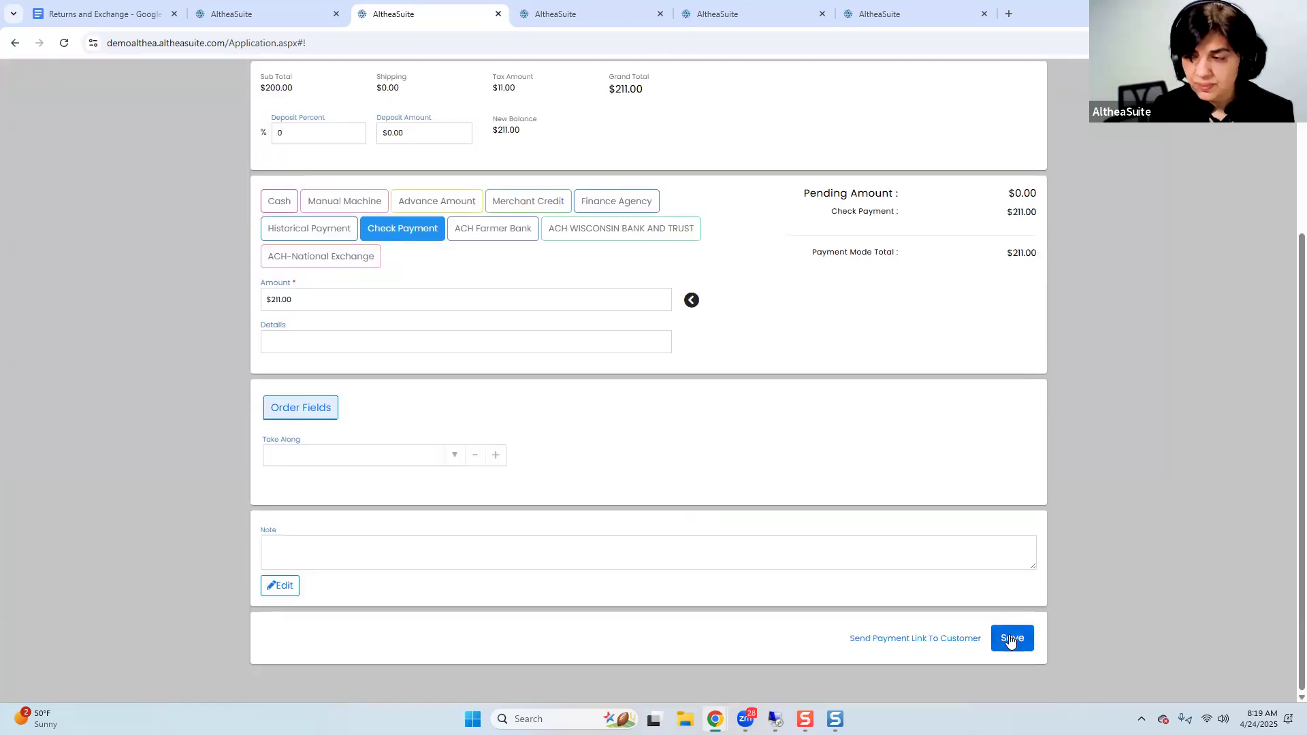
{"action": "left_click", "coordinate": [1013, 637]}
{"action": "scroll", "coordinate": [918, 564], "scroll_direction": "down", "scroll_amount": 6}
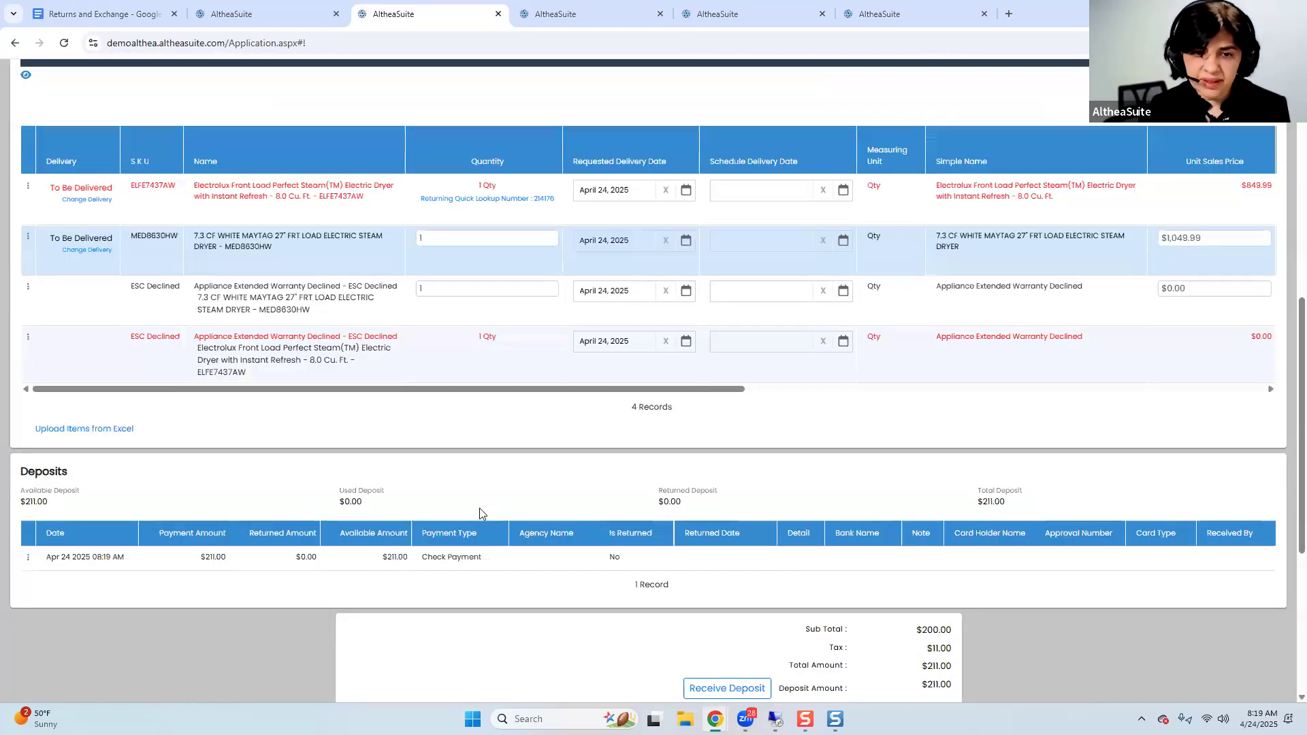
{"action": "left_click", "coordinate": [499, 501]}
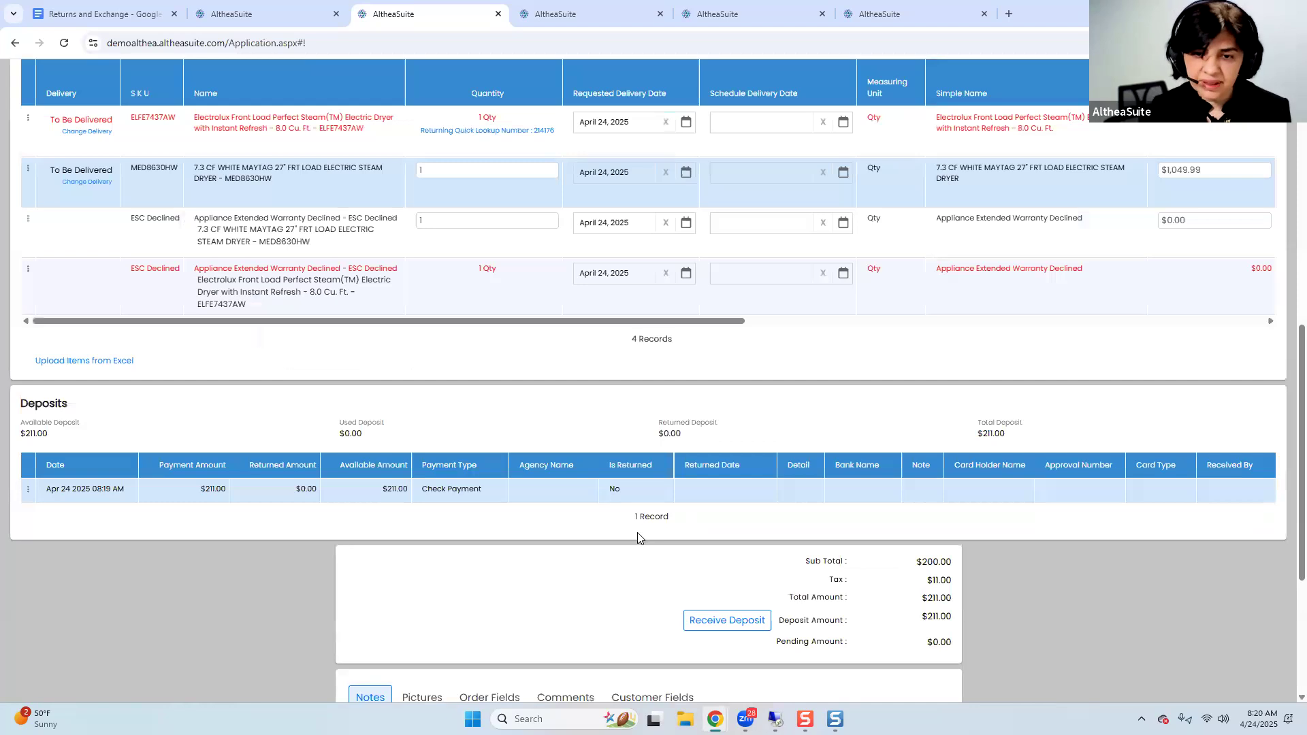
Create the order, assigning the MED8630HW unit with quick lookup number 214135 and serial number 767
{"action": "scroll", "coordinate": [855, 496], "scroll_direction": "down", "scroll_amount": 3}
{"action": "scroll", "coordinate": [919, 622], "scroll_direction": "down", "scroll_amount": 1}
{"action": "left_click", "coordinate": [918, 638]}
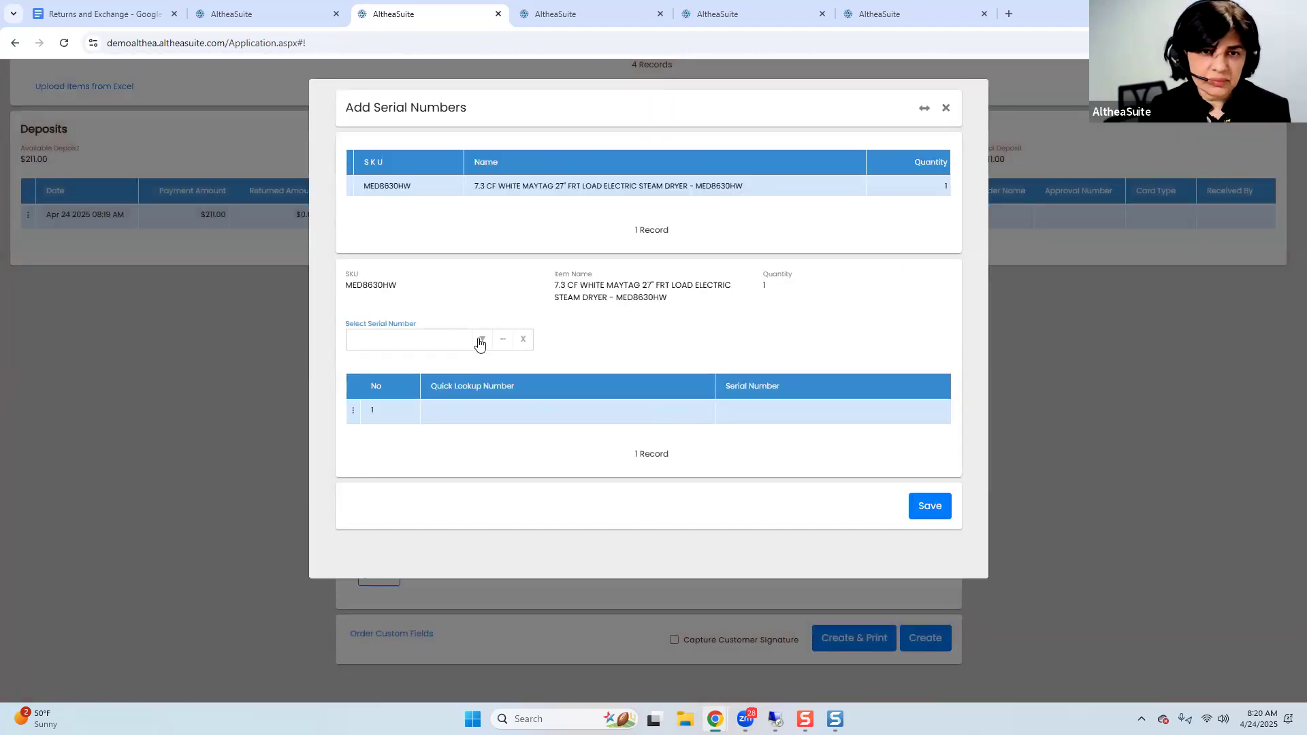
{"action": "left_click", "coordinate": [473, 340]}
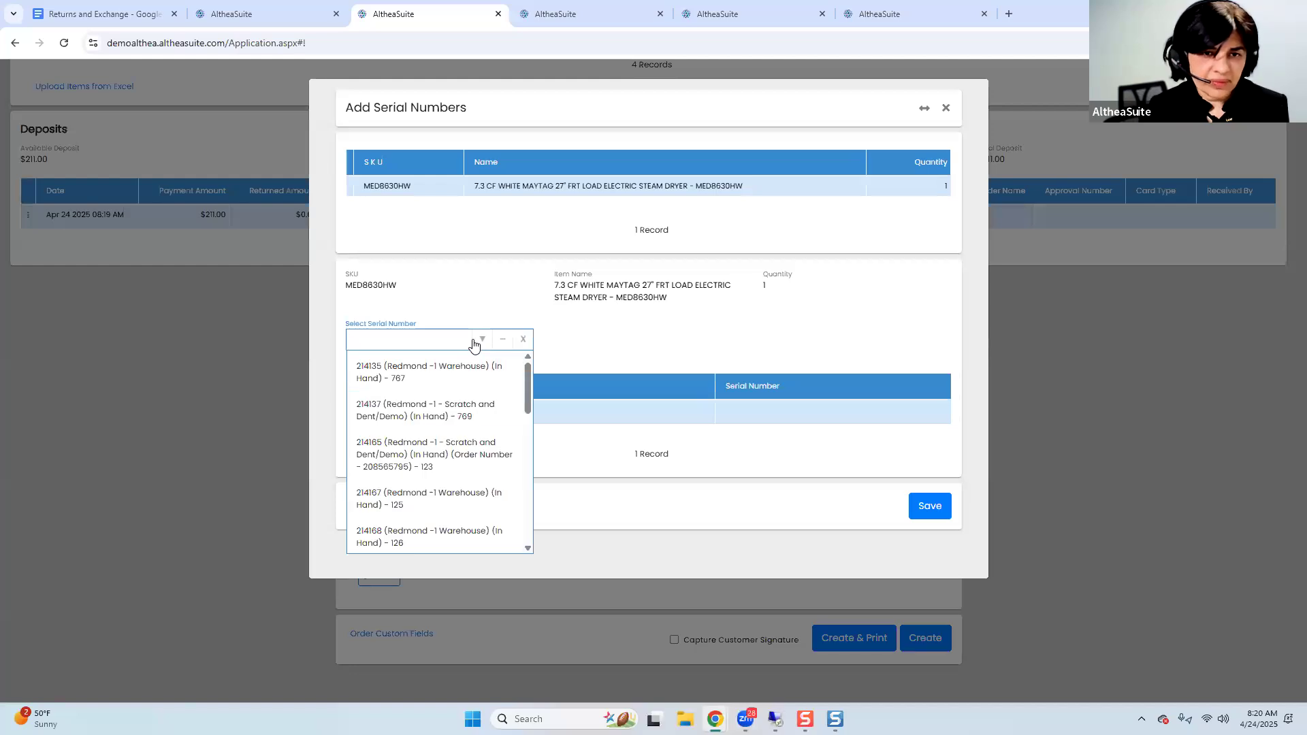
{"action": "left_click", "coordinate": [441, 370]}
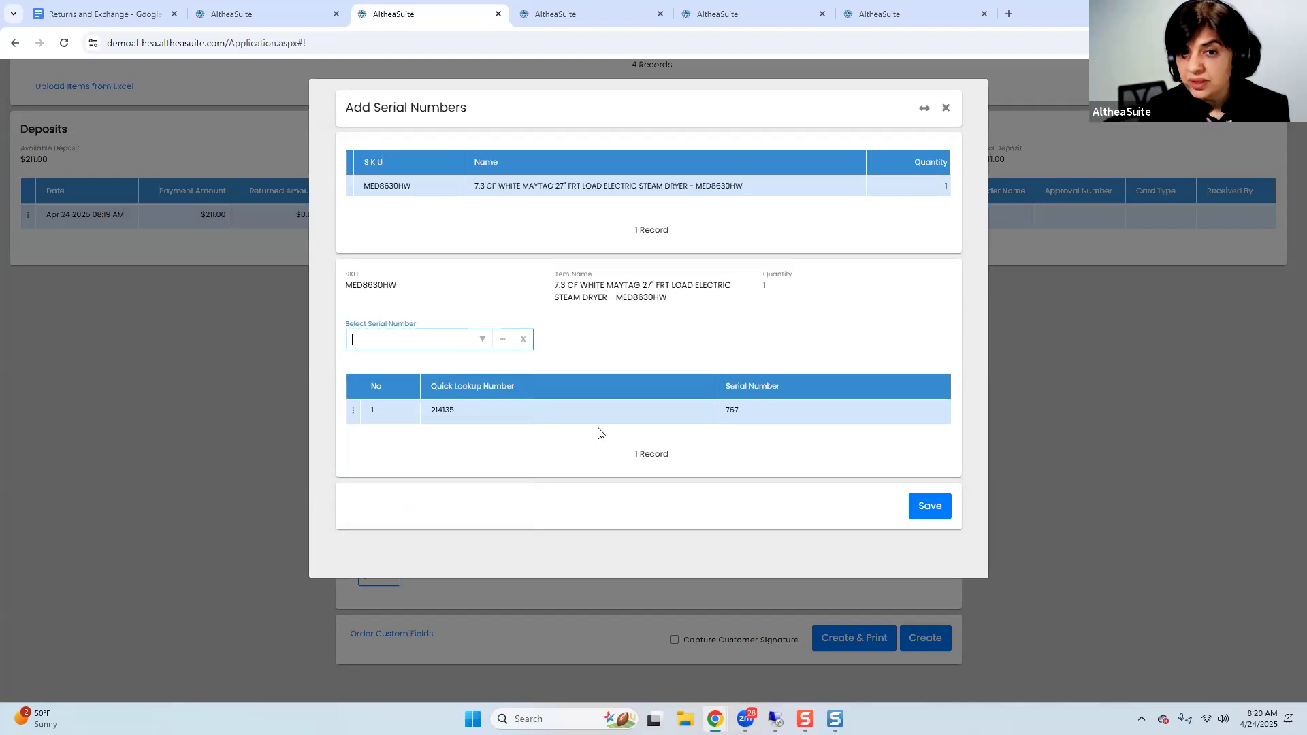
{"action": "left_click", "coordinate": [923, 511]}
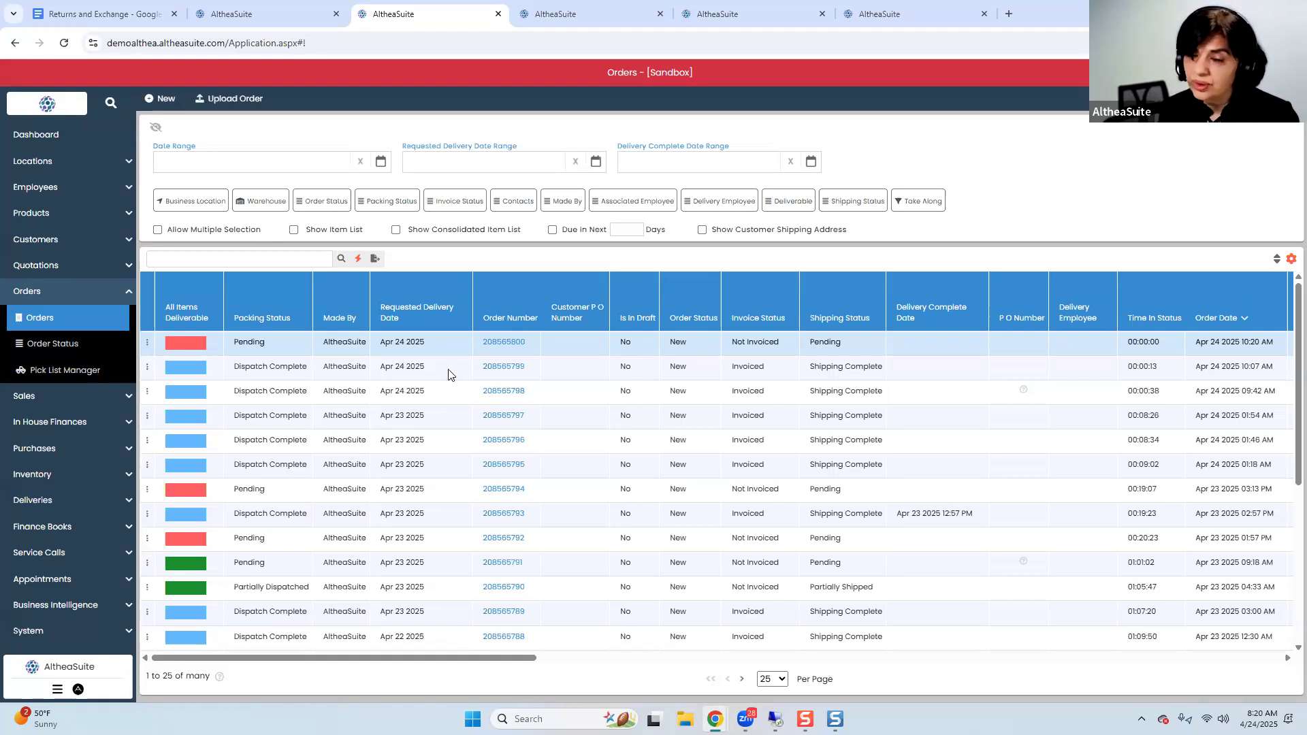
Copy the newest order's number from the orders list and search Pending Deliveries for it
{"action": "left_click", "coordinate": [342, 258]}
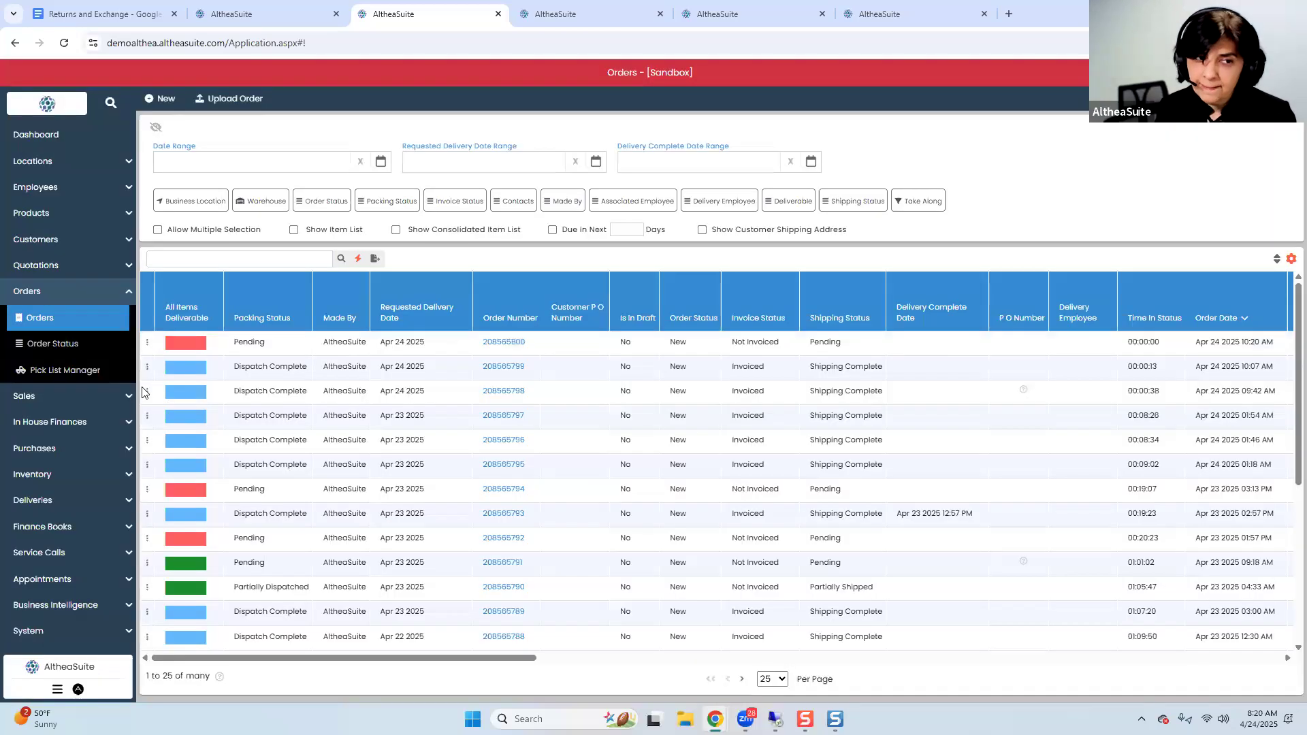
{"action": "left_click", "coordinate": [555, 14]}
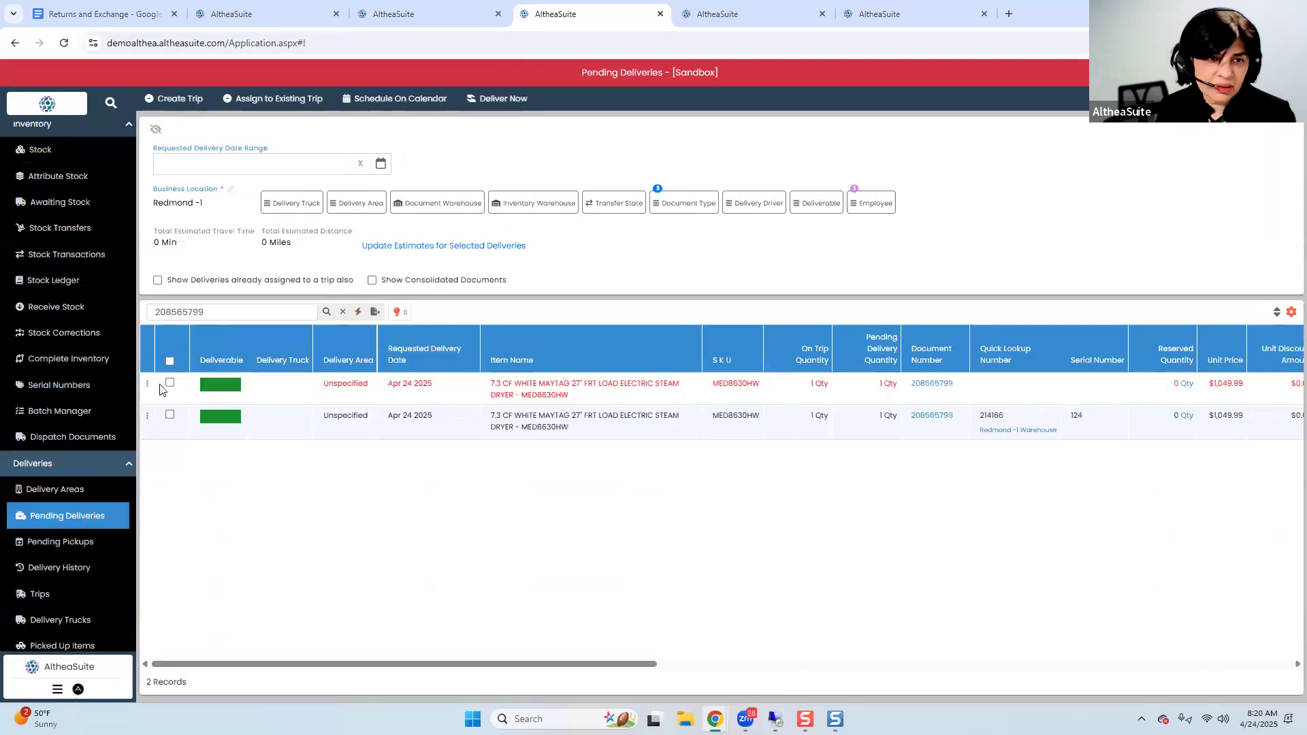
{"action": "left_click", "coordinate": [331, 312]}
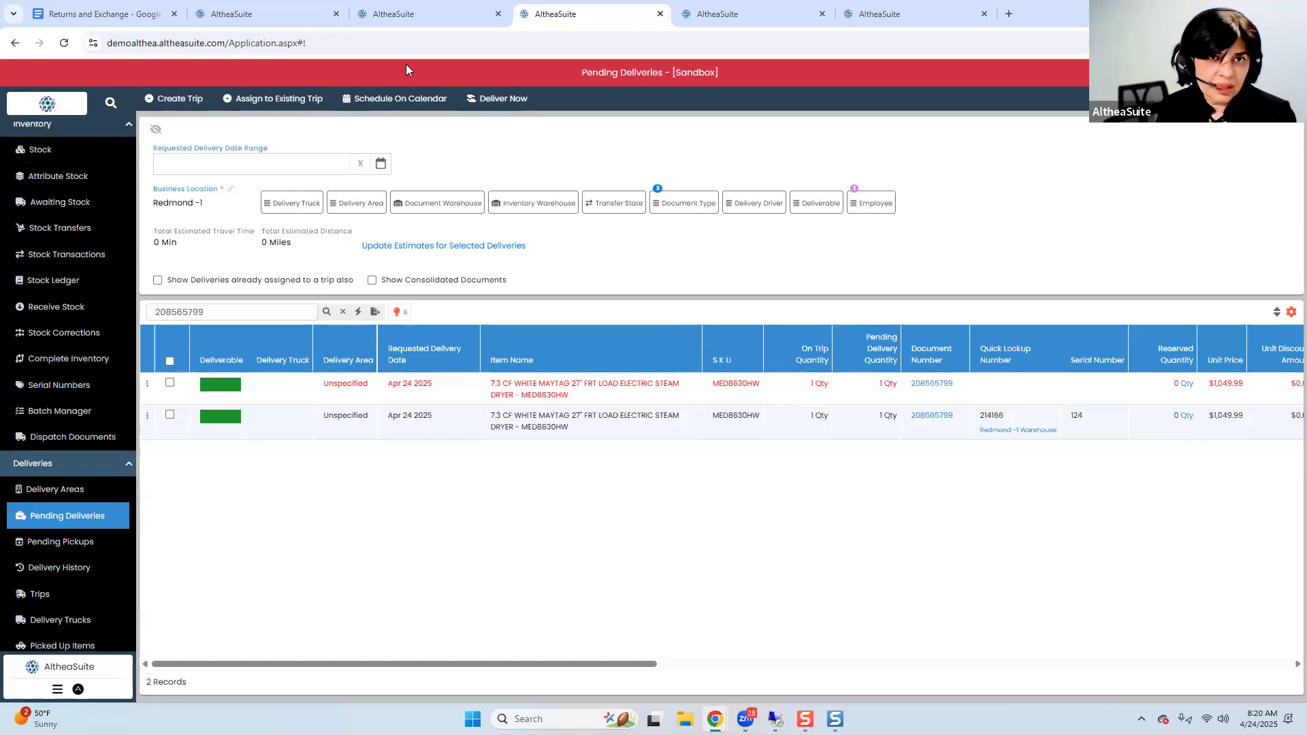
{"action": "left_click", "coordinate": [393, 14]}
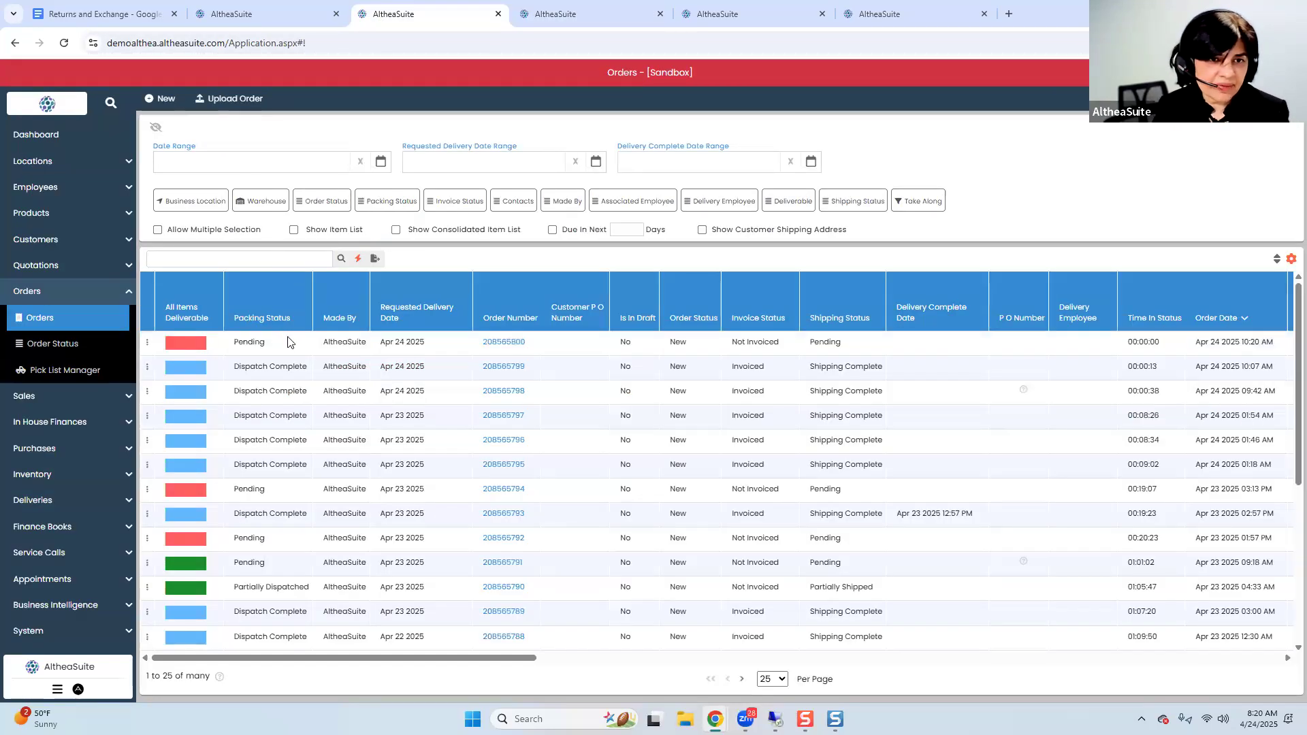
{"action": "left_click", "coordinate": [341, 261]}
{"action": "double_click", "coordinate": [481, 343]}
{"action": "key", "text": "ctrl+c"}
{"action": "left_click", "coordinate": [596, 8]}
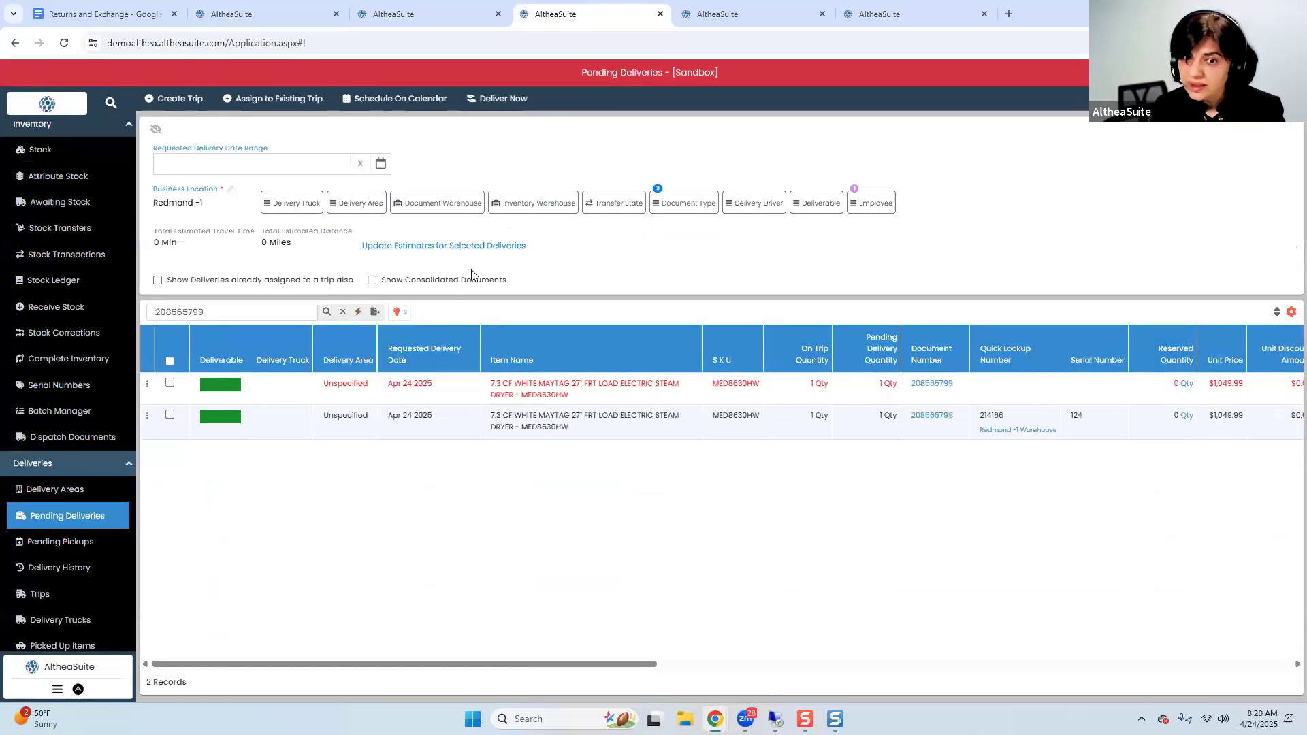
{"action": "double_click", "coordinate": [280, 313]}
{"action": "key", "text": "ctrl+v"}
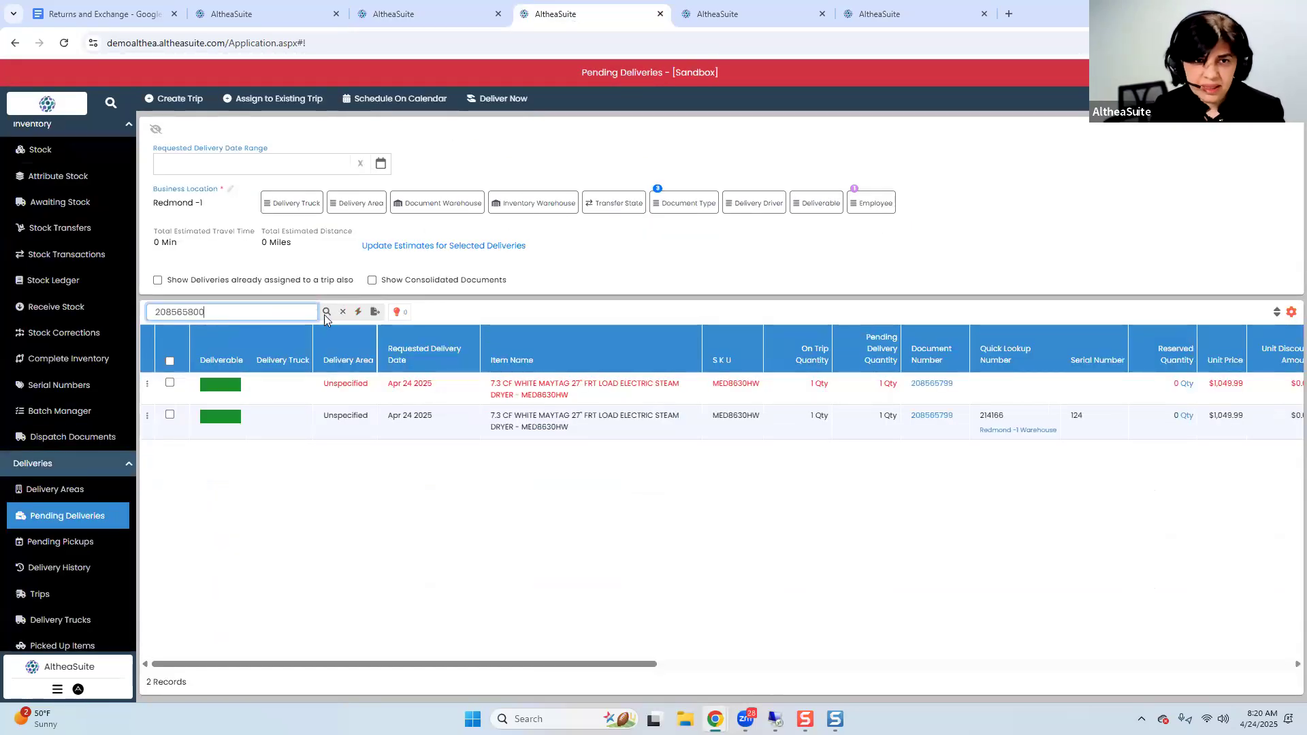
{"action": "left_click", "coordinate": [324, 313]}
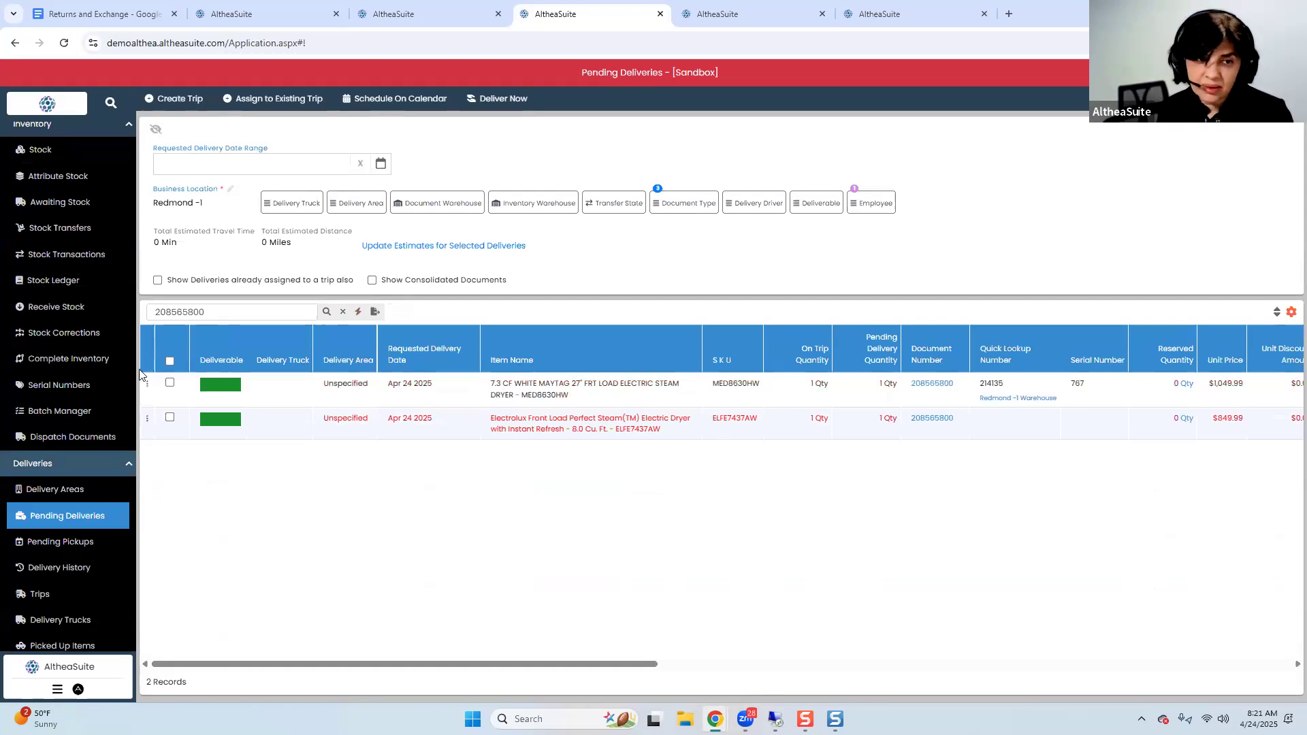
Schedule both order items on the calendar for truck 70 AM on Sunday 27 April, using 2 delivery slots
{"action": "left_click", "coordinate": [171, 362]}
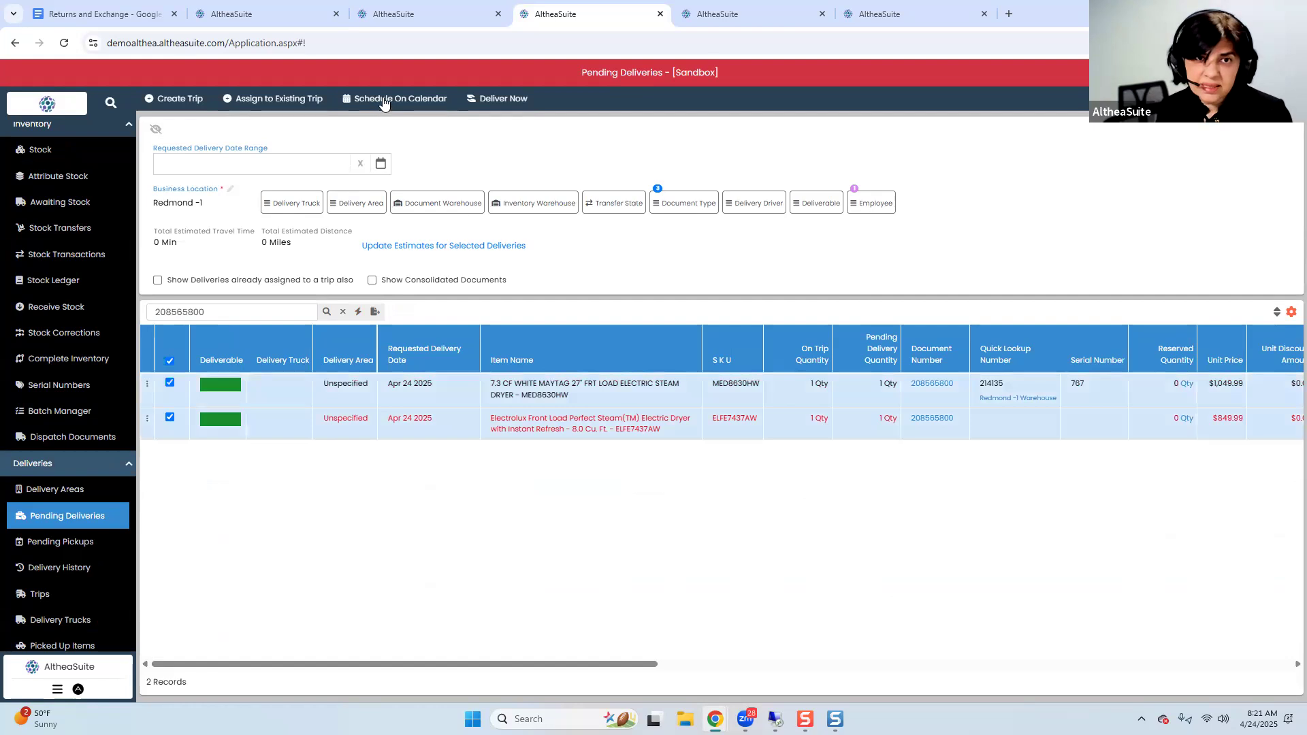
{"action": "left_click", "coordinate": [385, 99]}
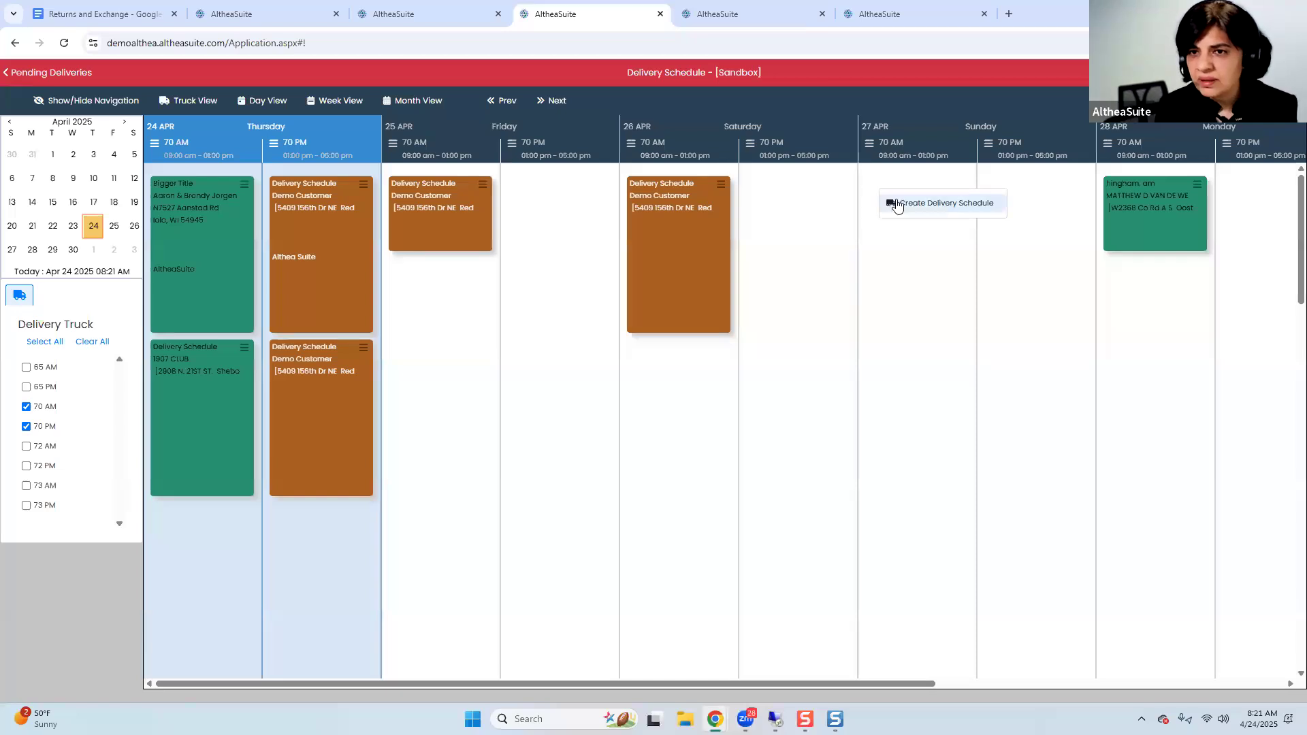
{"action": "left_click", "coordinate": [893, 200]}
{"action": "left_click", "coordinate": [608, 329]}
{"action": "type", "text": "2"}
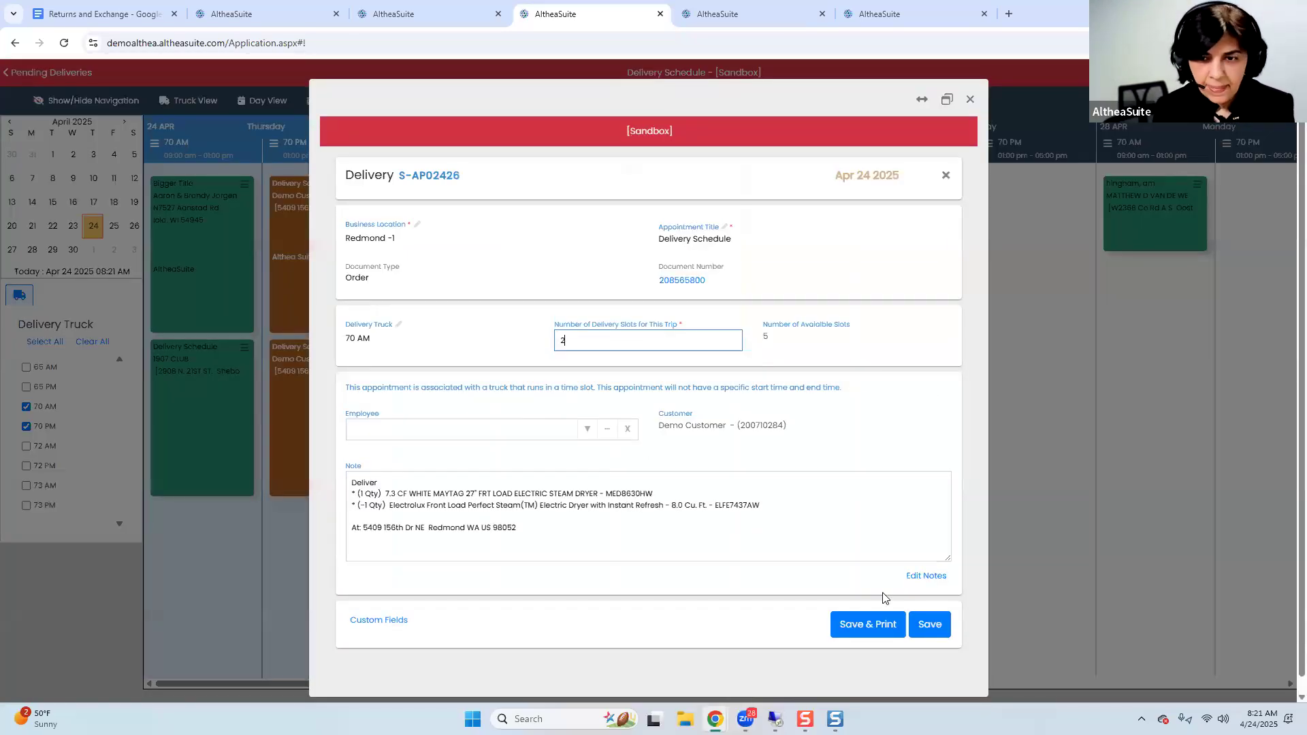
{"action": "left_click", "coordinate": [928, 630]}
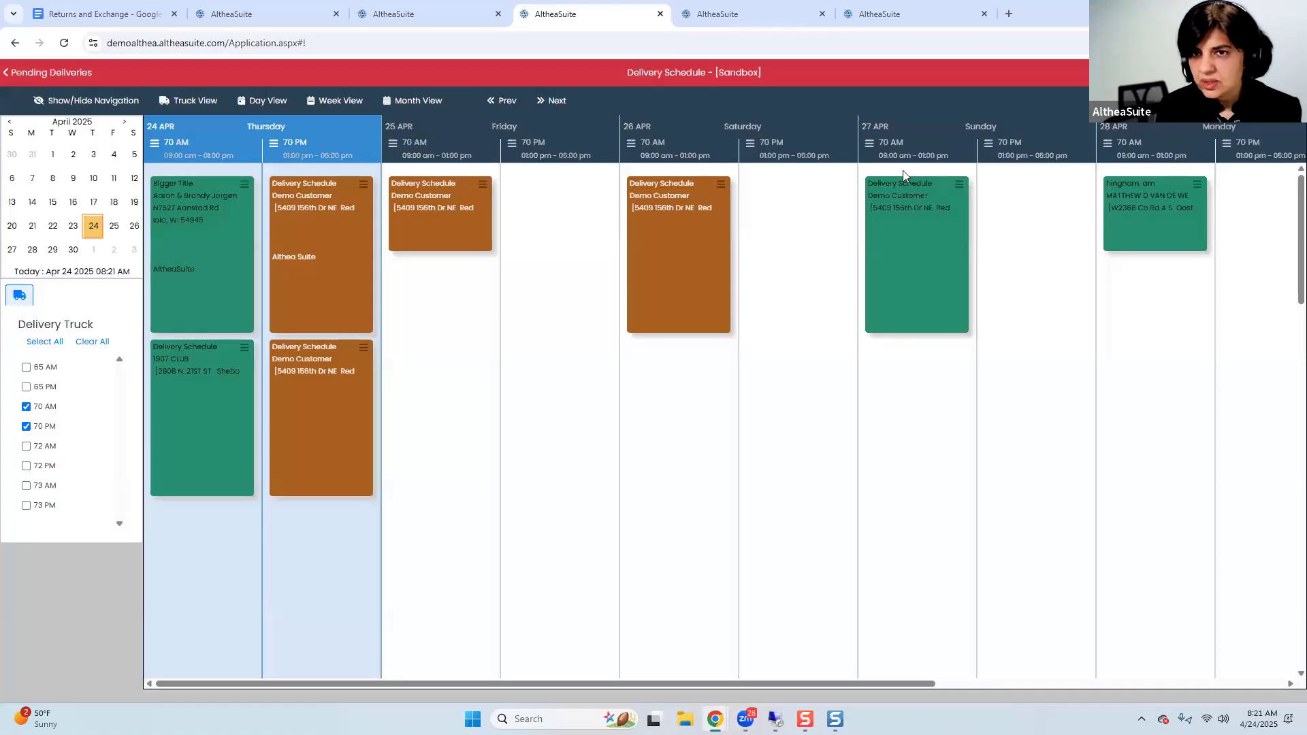
Open the Trips list under Deliveries and filter it to the trip schedule date April 27, 2025
{"action": "left_click", "coordinate": [17, 72]}
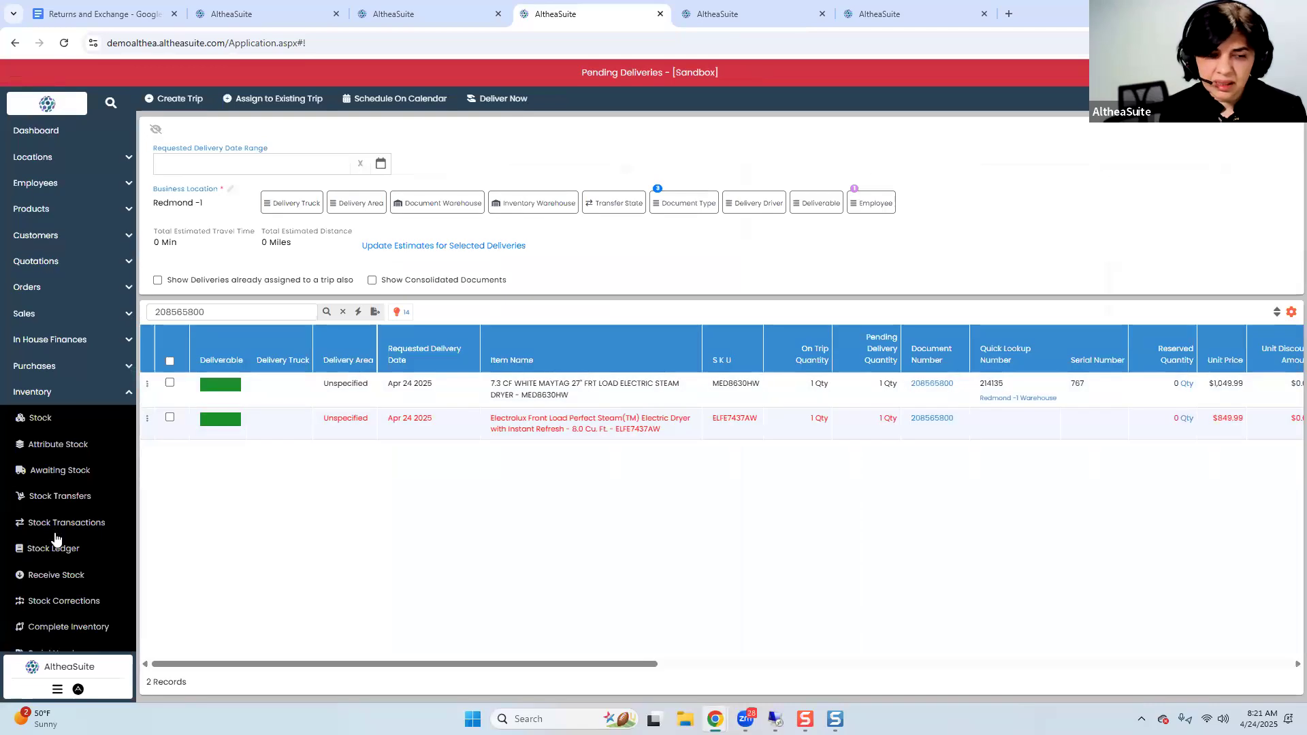
{"action": "left_click", "coordinate": [39, 594]}
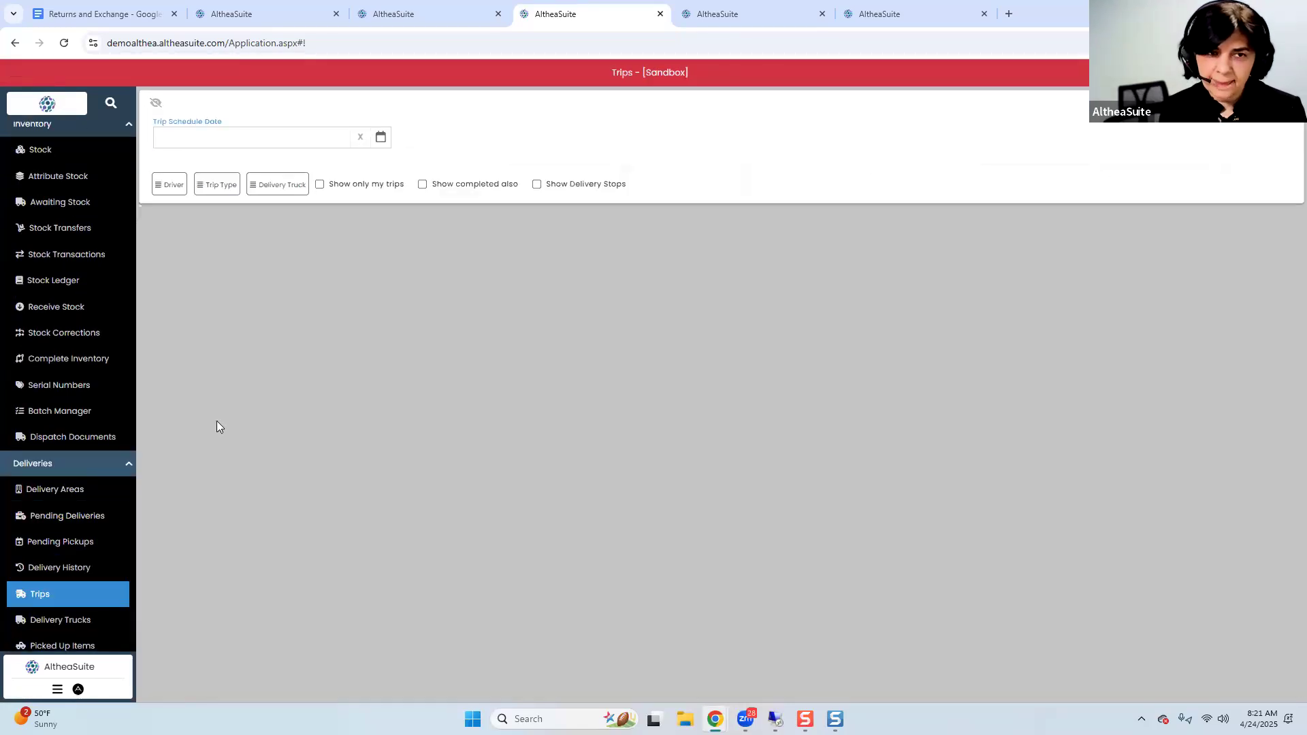
{"action": "left_click", "coordinate": [382, 138]}
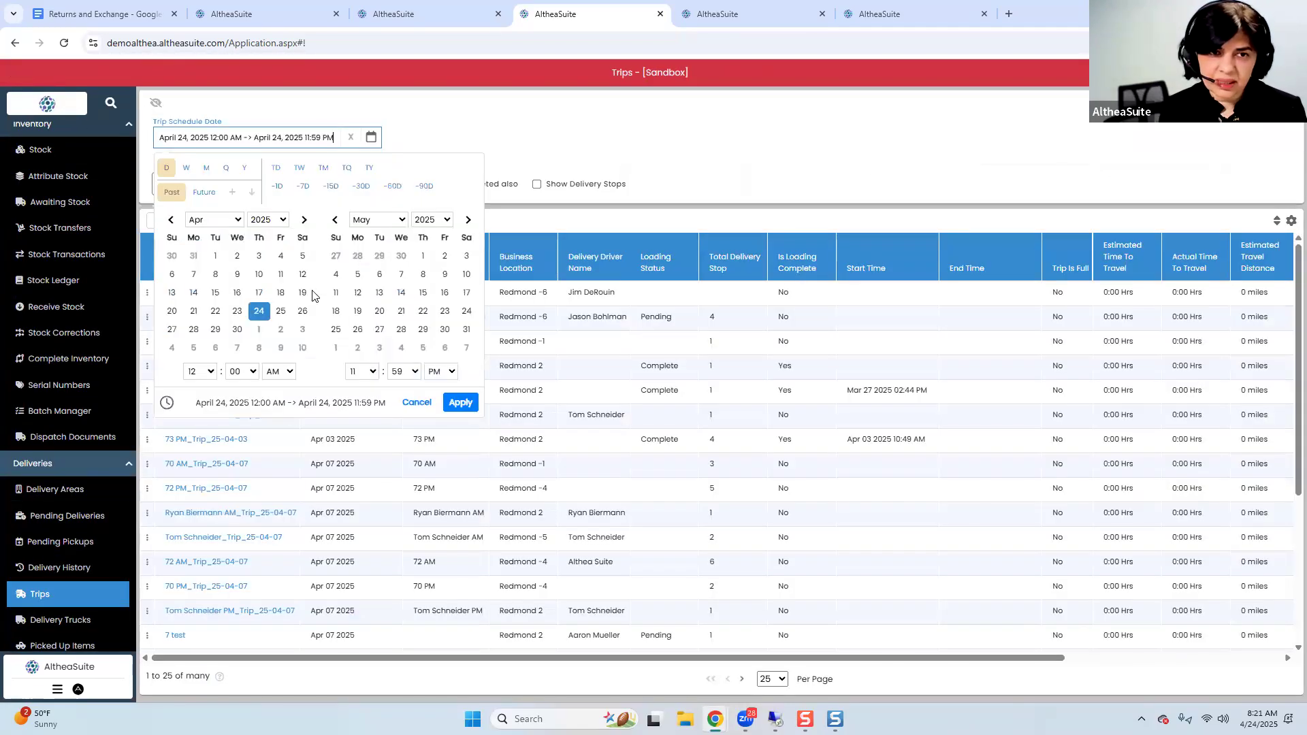
{"action": "left_click", "coordinate": [171, 329]}
{"action": "left_click", "coordinate": [460, 403]}
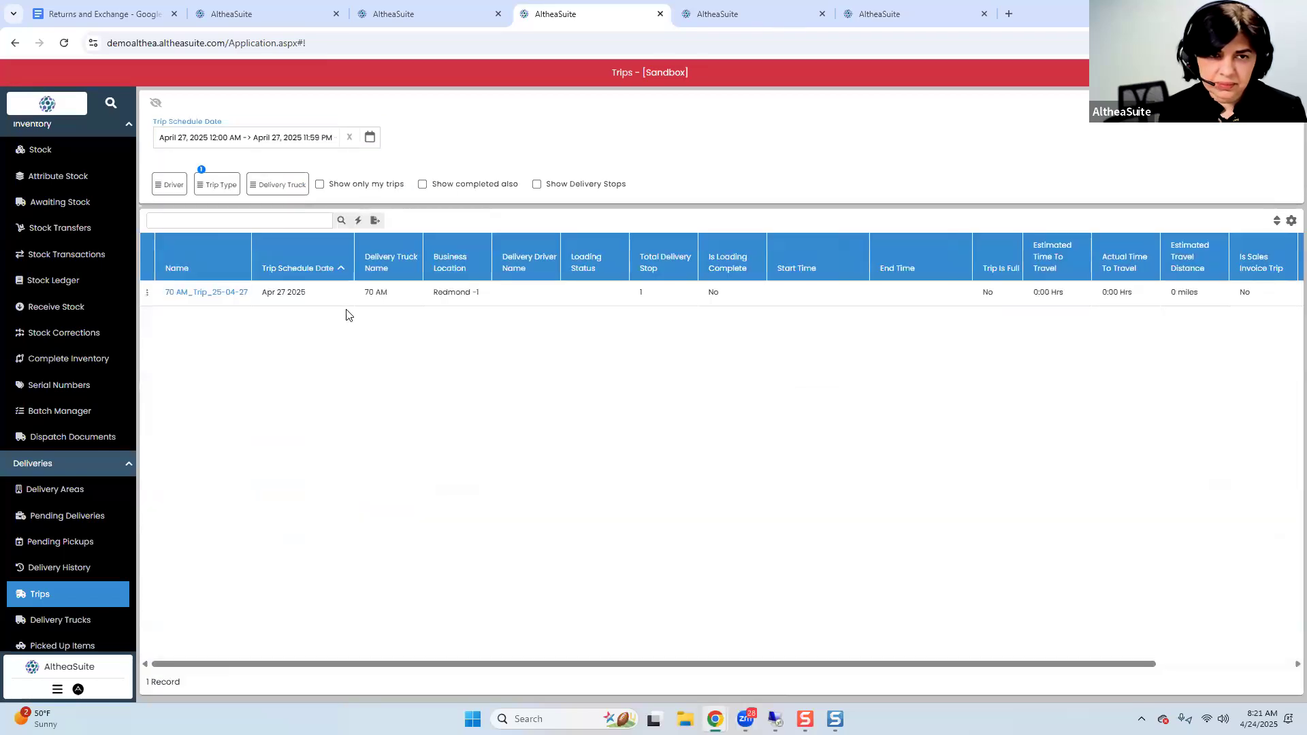
Accept the 70 AM trip for April 27 and open its truck loading
{"action": "left_click", "coordinate": [146, 295]}
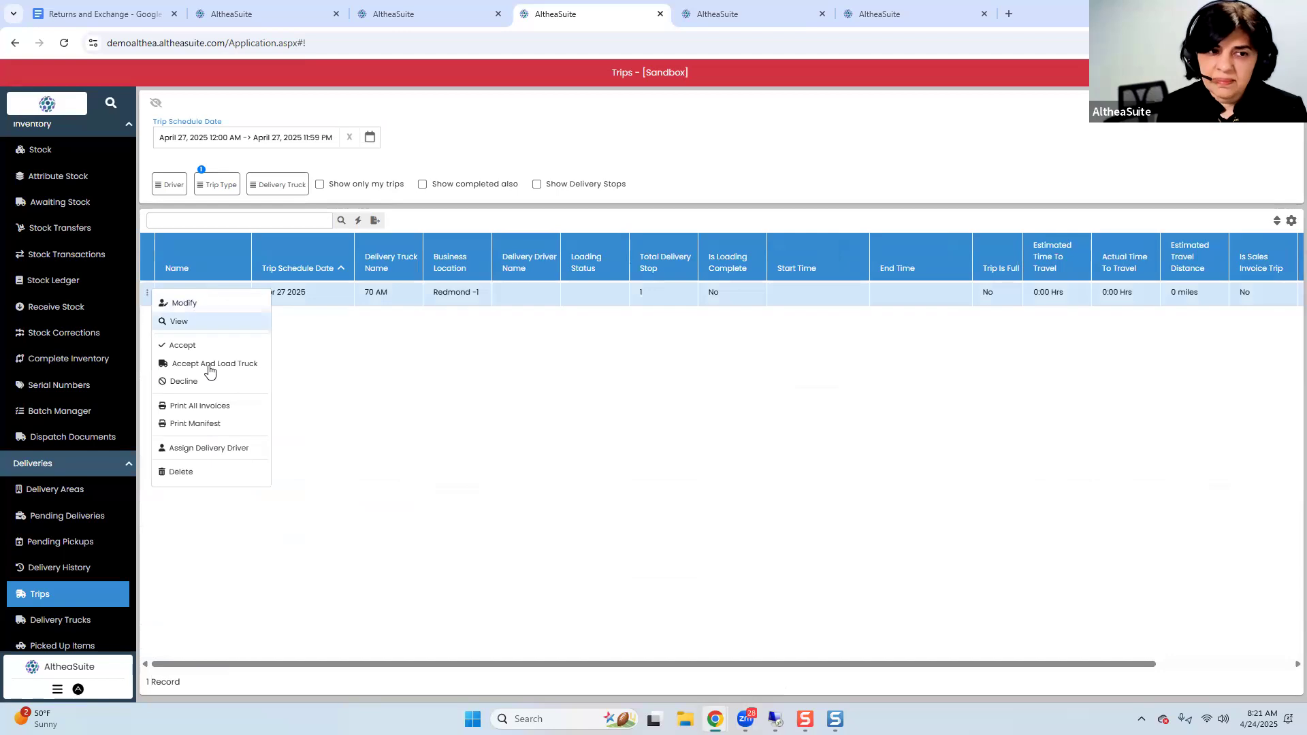
{"action": "left_click", "coordinate": [206, 368]}
{"action": "left_click", "coordinate": [546, 218]}
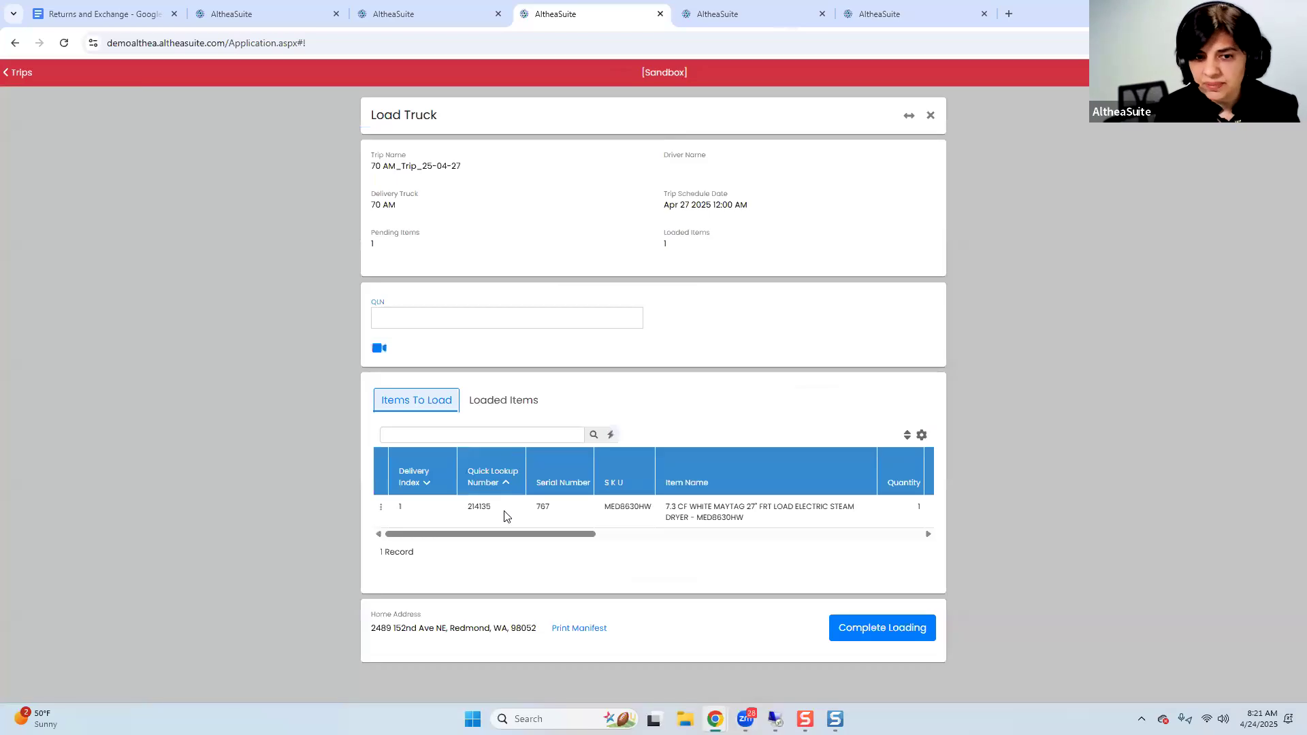
Load the remaining MED8630HW dryer onto the truck using its serial number 767, review the loaded items and complete the loading
{"action": "double_click", "coordinate": [543, 506]}
{"action": "key", "text": "ctrl+c"}
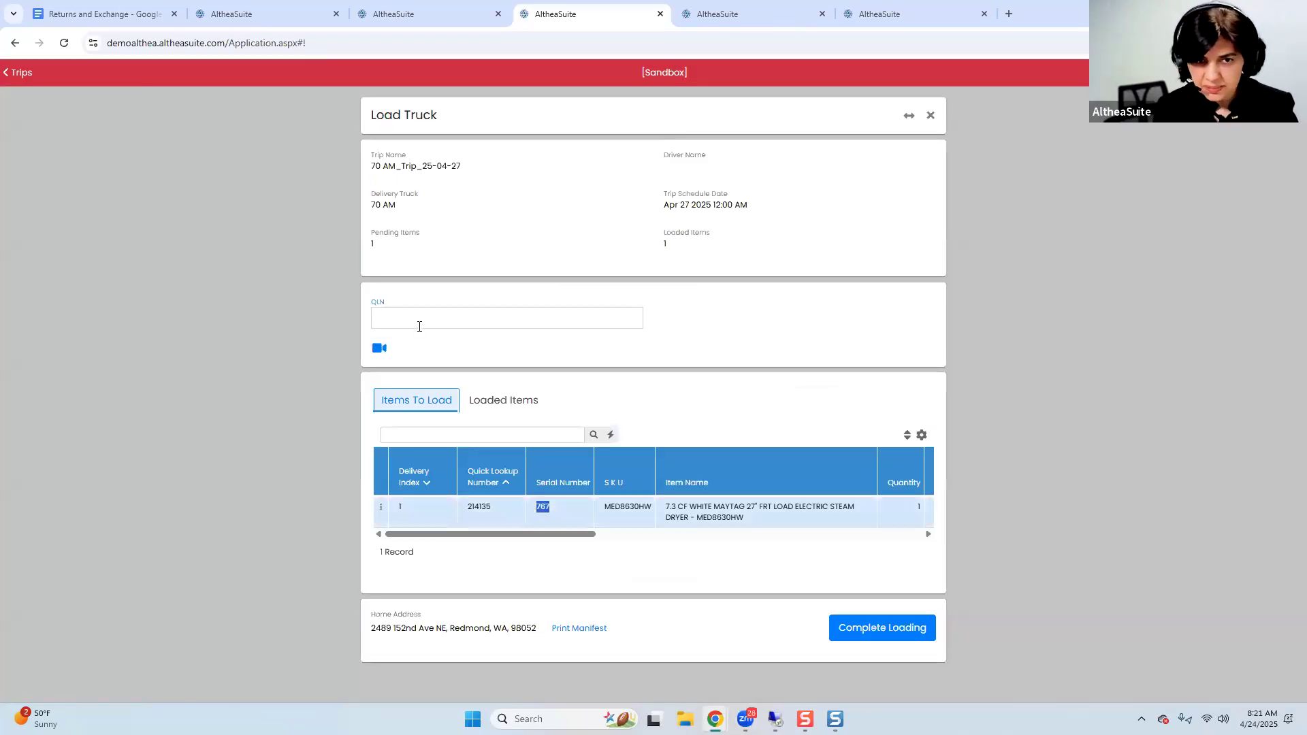
{"action": "left_click", "coordinate": [420, 326]}
{"action": "key", "text": "ctrl+v"}
{"action": "key", "text": "Return"}
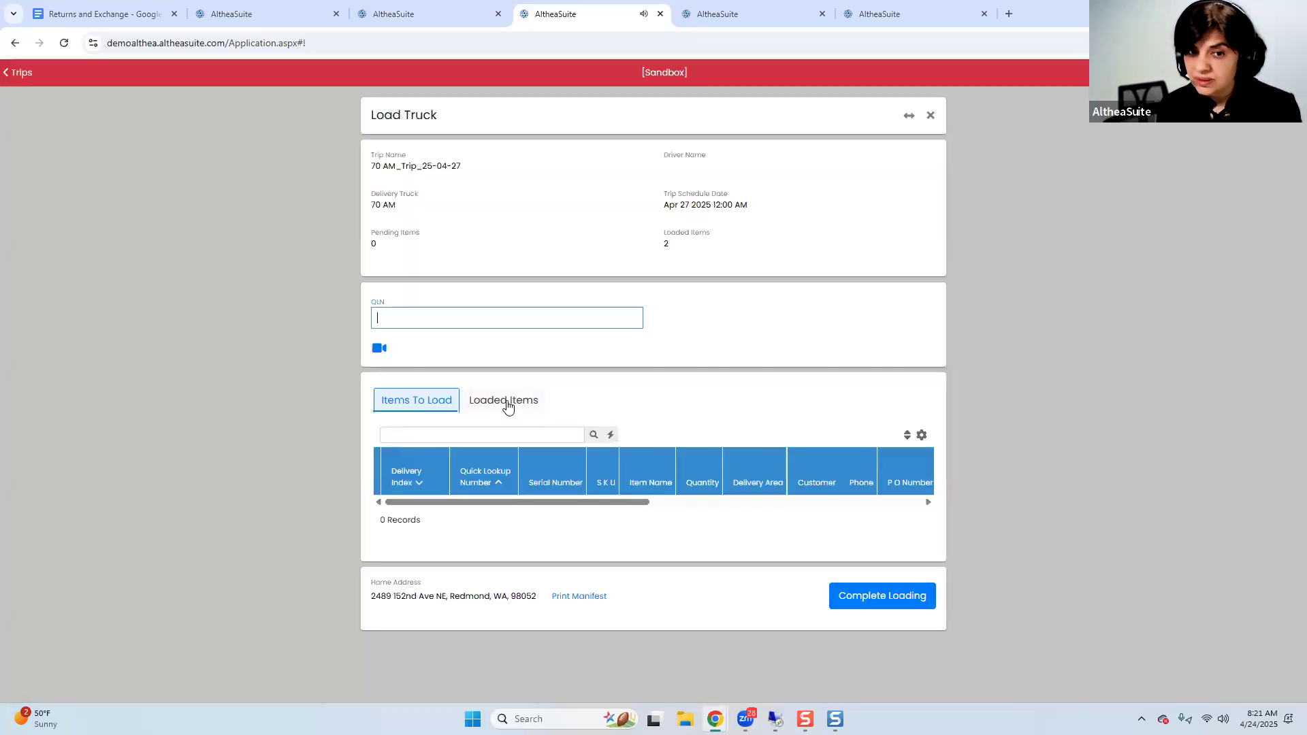
{"action": "left_click", "coordinate": [507, 400]}
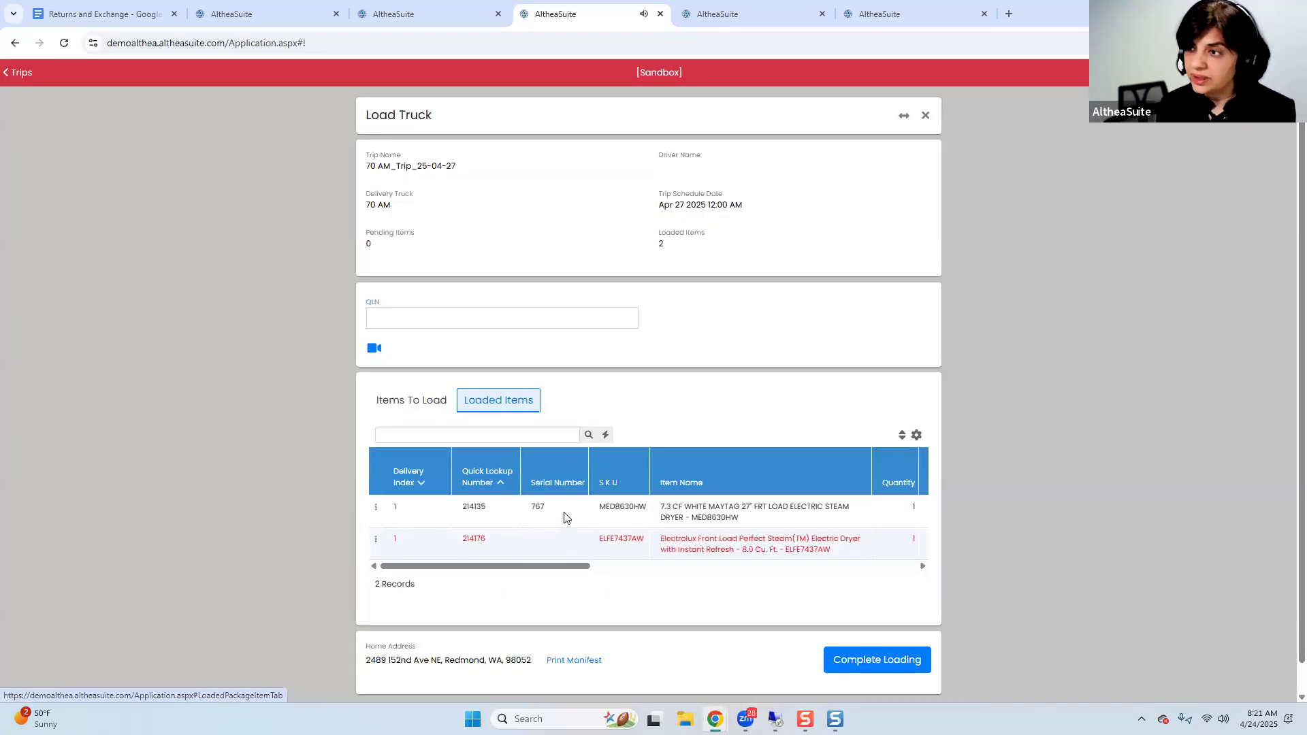
{"action": "left_click", "coordinate": [860, 660]}
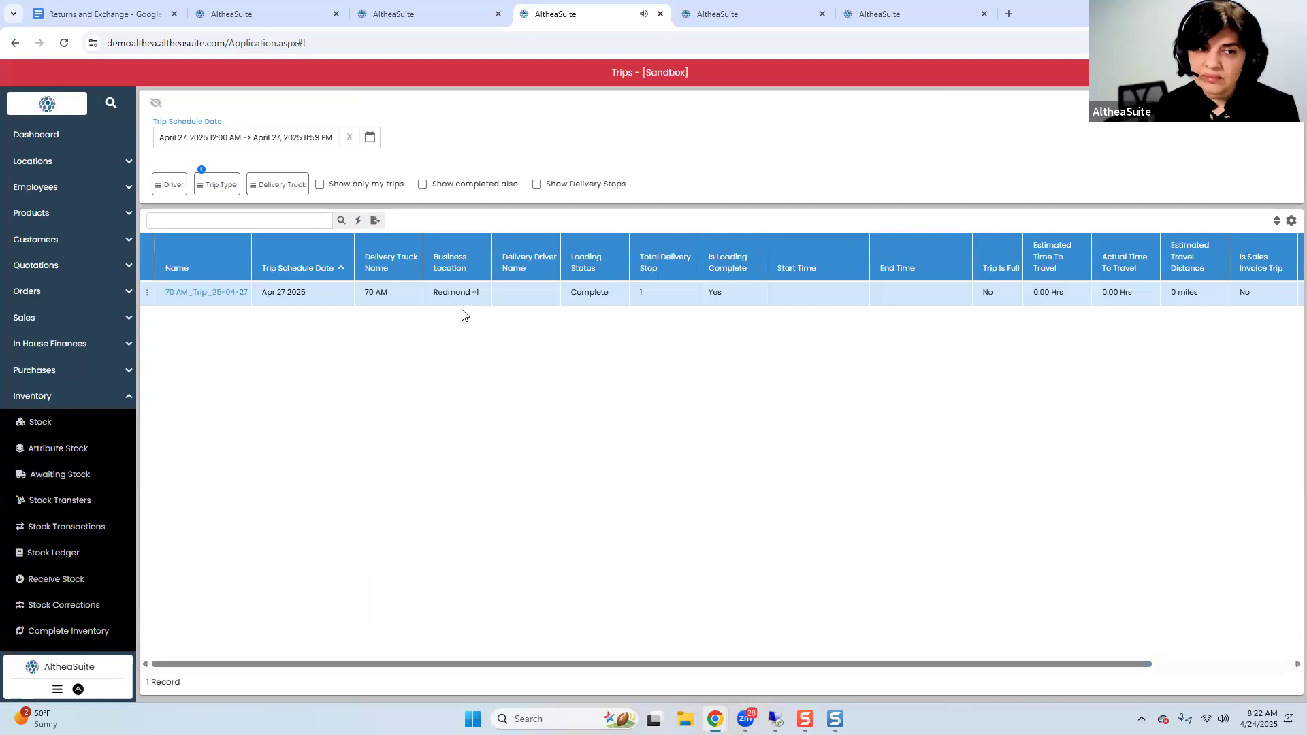
Start the loaded 70 AM trip for April 27 and confirm the start
{"action": "left_click", "coordinate": [147, 293]}
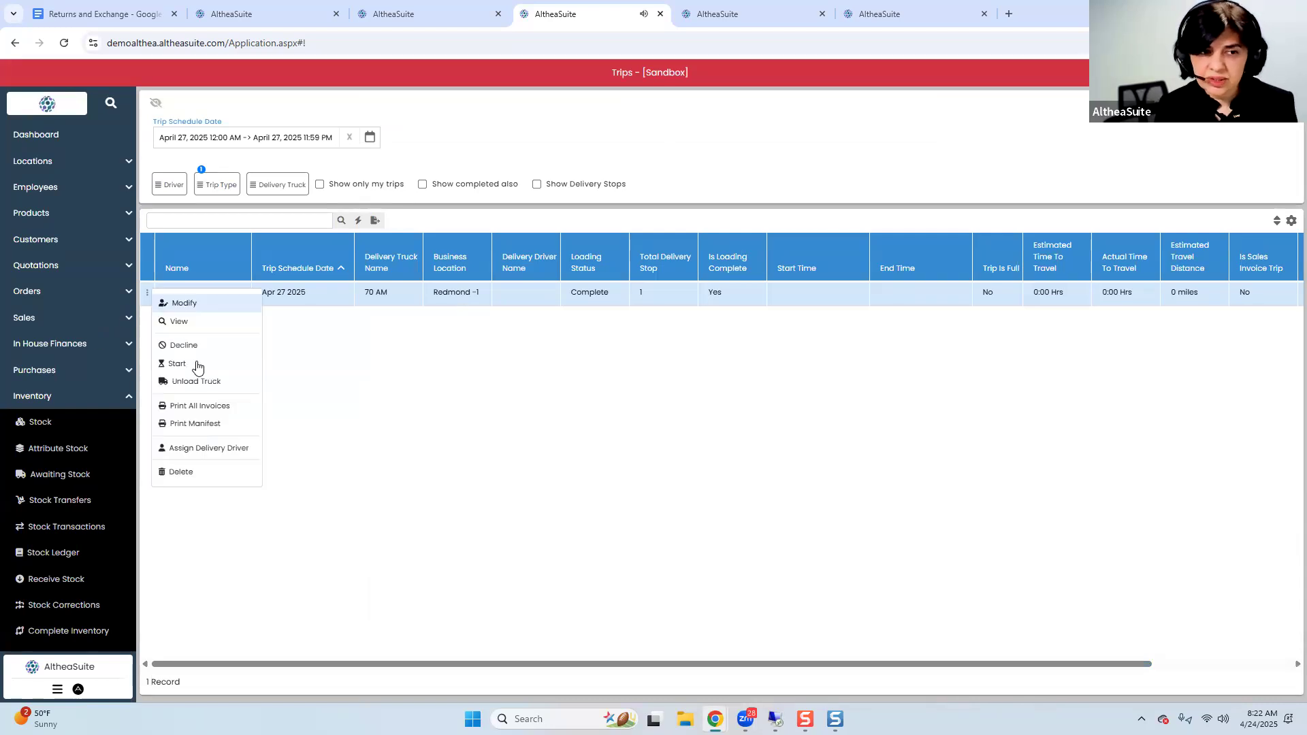
{"action": "left_click", "coordinate": [194, 372]}
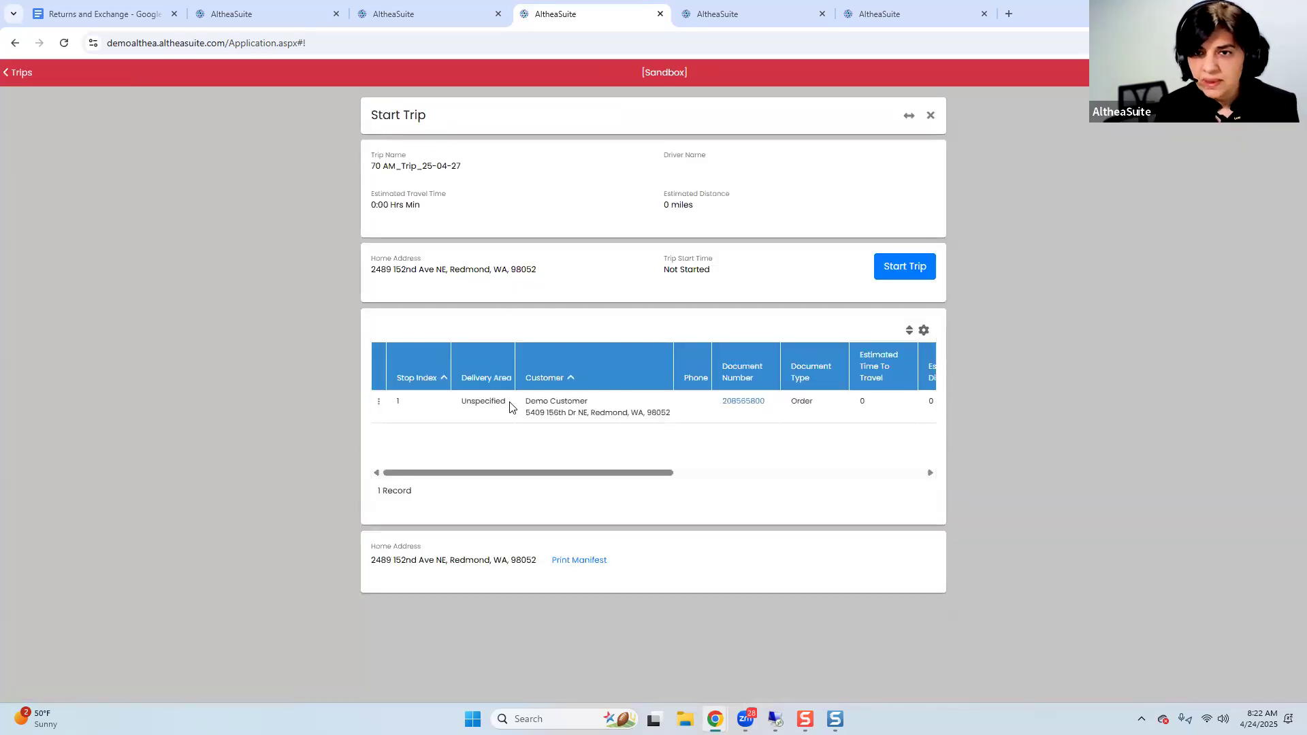
{"action": "left_click", "coordinate": [903, 268]}
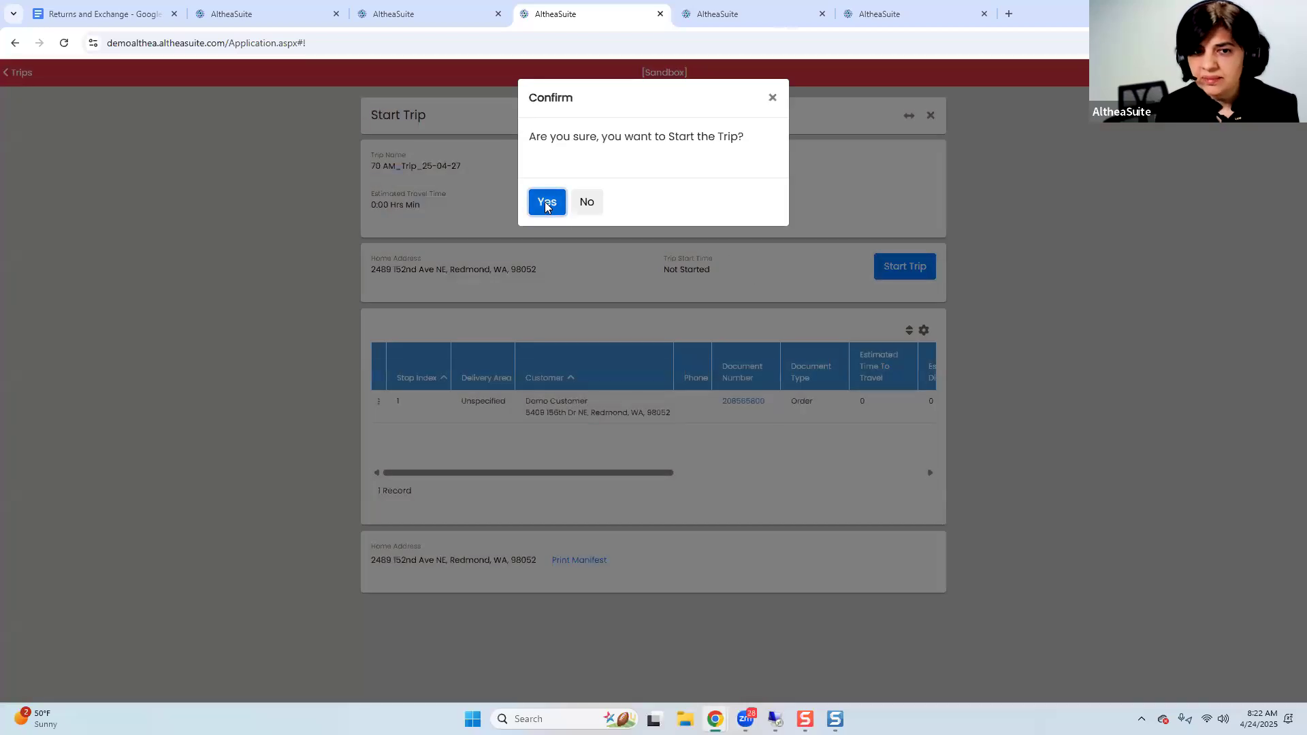
{"action": "left_click", "coordinate": [545, 202]}
Open the trip's order delivery, enter "d" as Received By, draw a signature and mark the order as delivered
{"action": "left_click", "coordinate": [444, 409]}
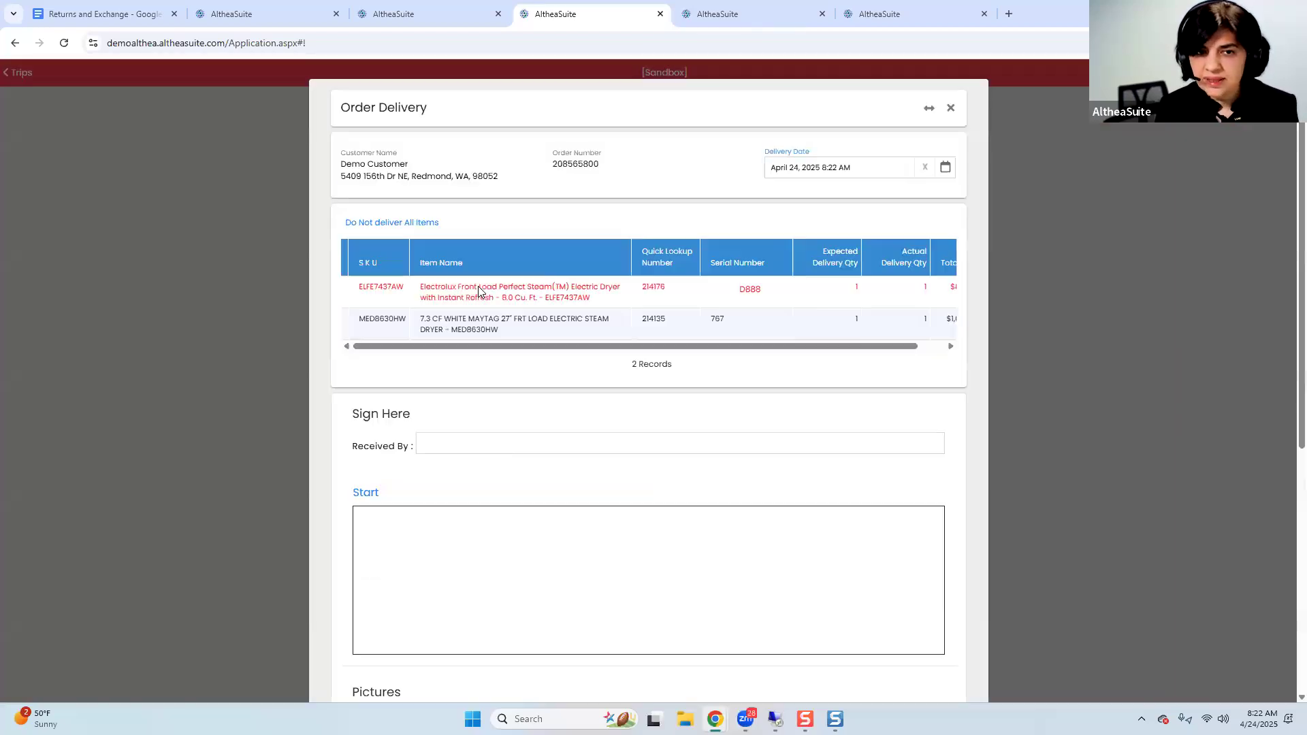
{"action": "left_click", "coordinate": [450, 441]}
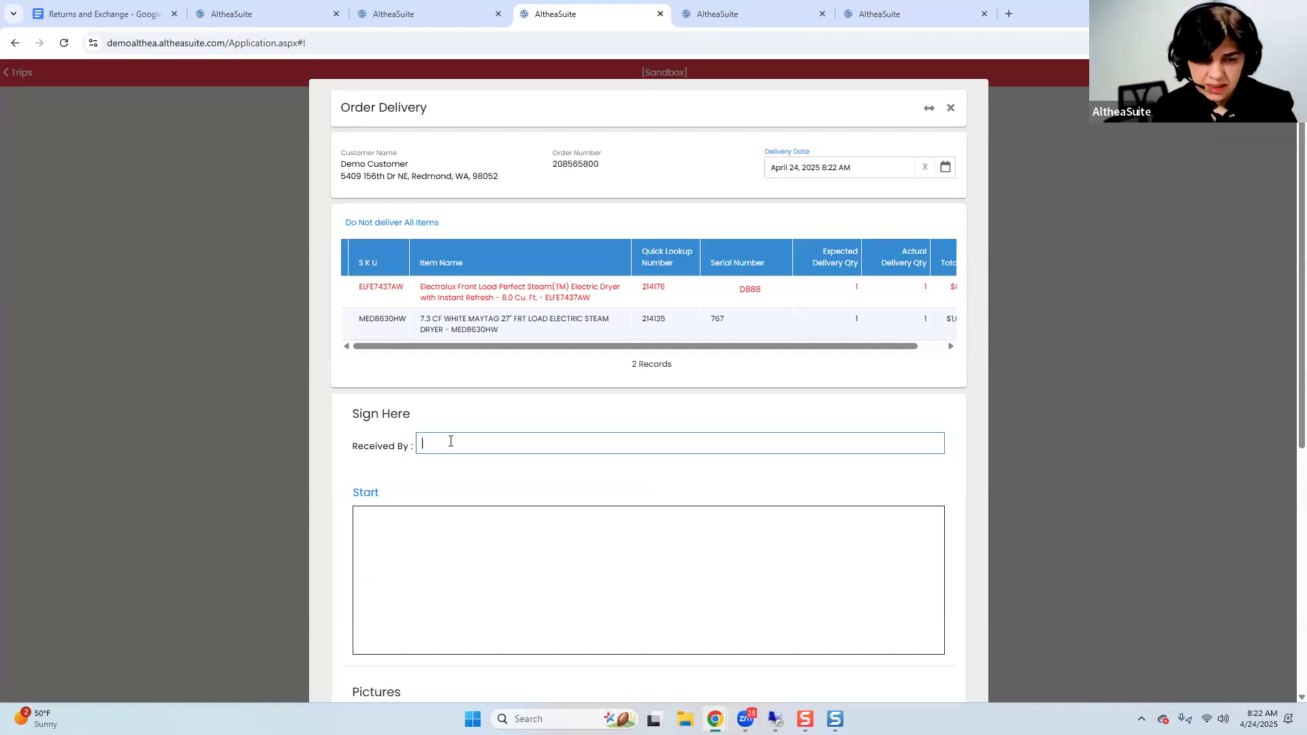
{"action": "type", "text": "d"}
{"action": "mouse_move", "coordinate": [397, 543]}
{"action": "left_mouse_down"}
{"action": "mouse_move", "coordinate": [458, 563]}
{"action": "mouse_move", "coordinate": [712, 576]}
{"action": "left_mouse_up"}
{"action": "left_click", "coordinate": [920, 499]}
{"action": "scroll", "coordinate": [899, 591], "scroll_direction": "down", "scroll_amount": 6}
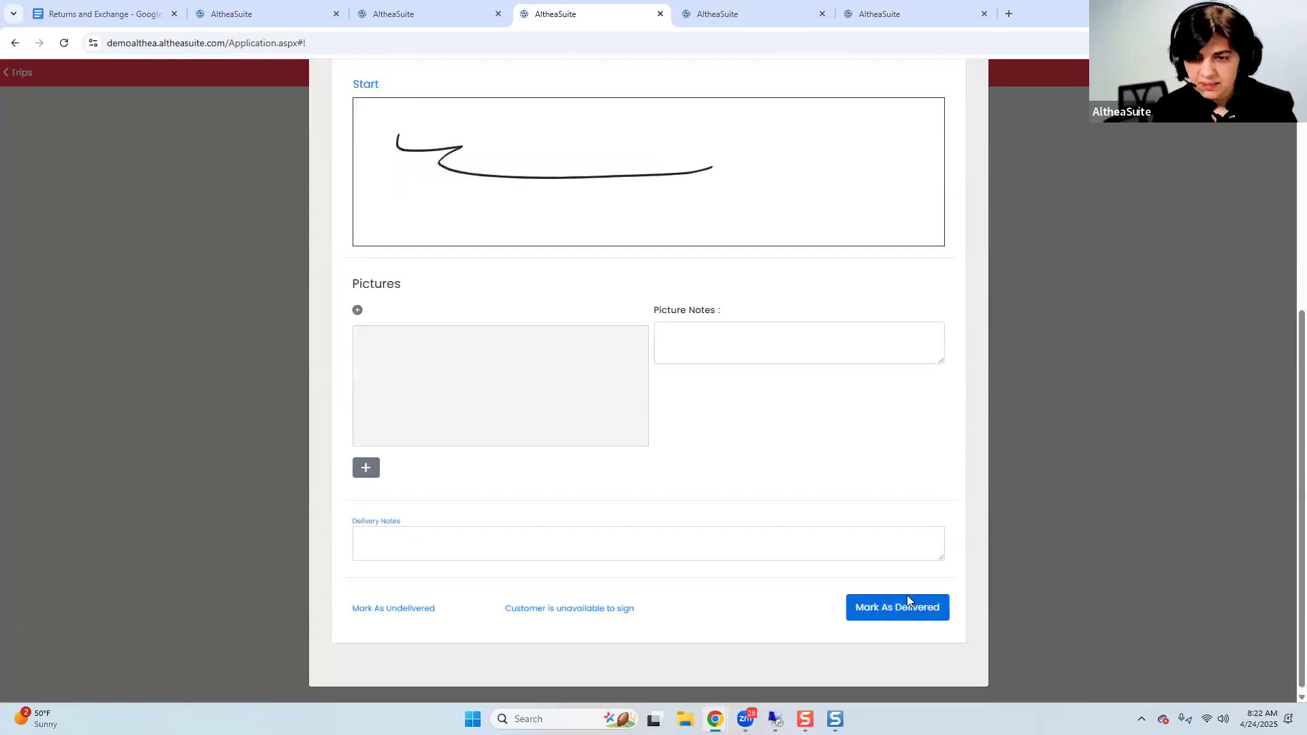
{"action": "left_click", "coordinate": [906, 595]}
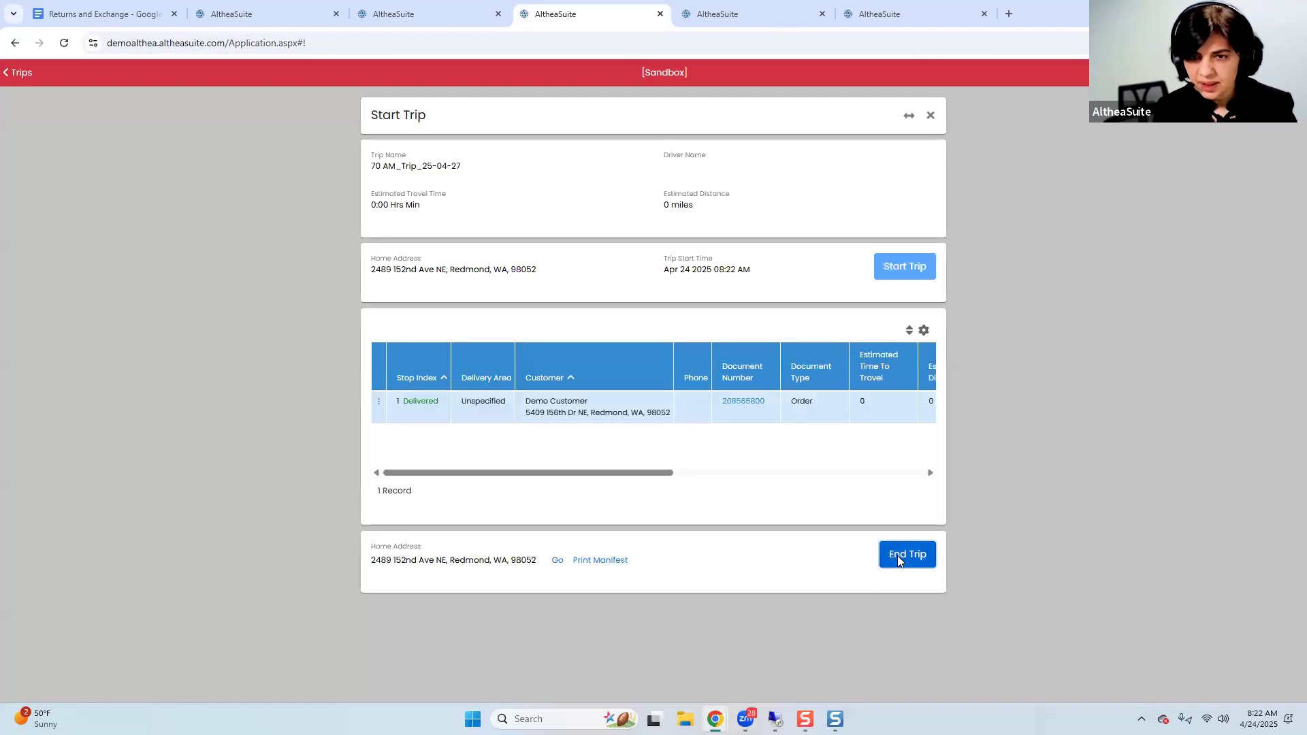
End the 70 AM trip from its trip summary and confirm
{"action": "left_click", "coordinate": [898, 555]}
{"action": "left_click", "coordinate": [903, 337]}
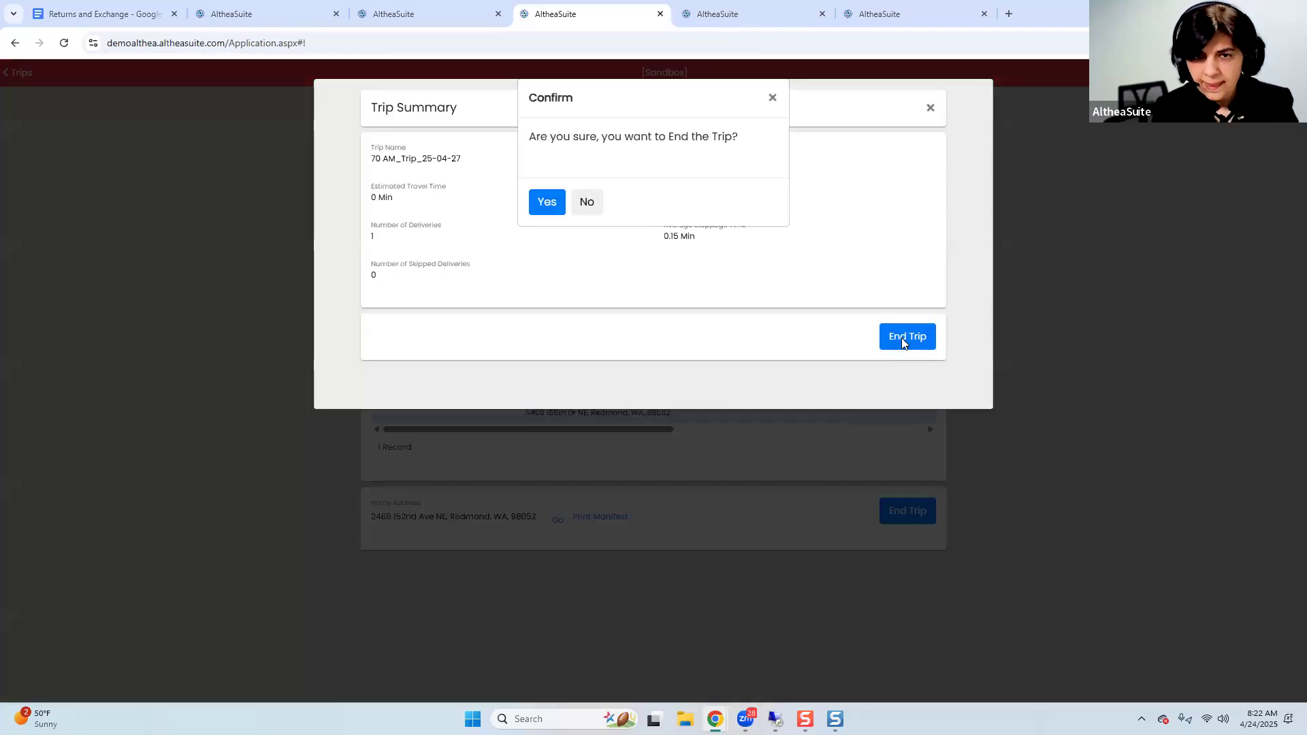
{"action": "left_click", "coordinate": [548, 202]}
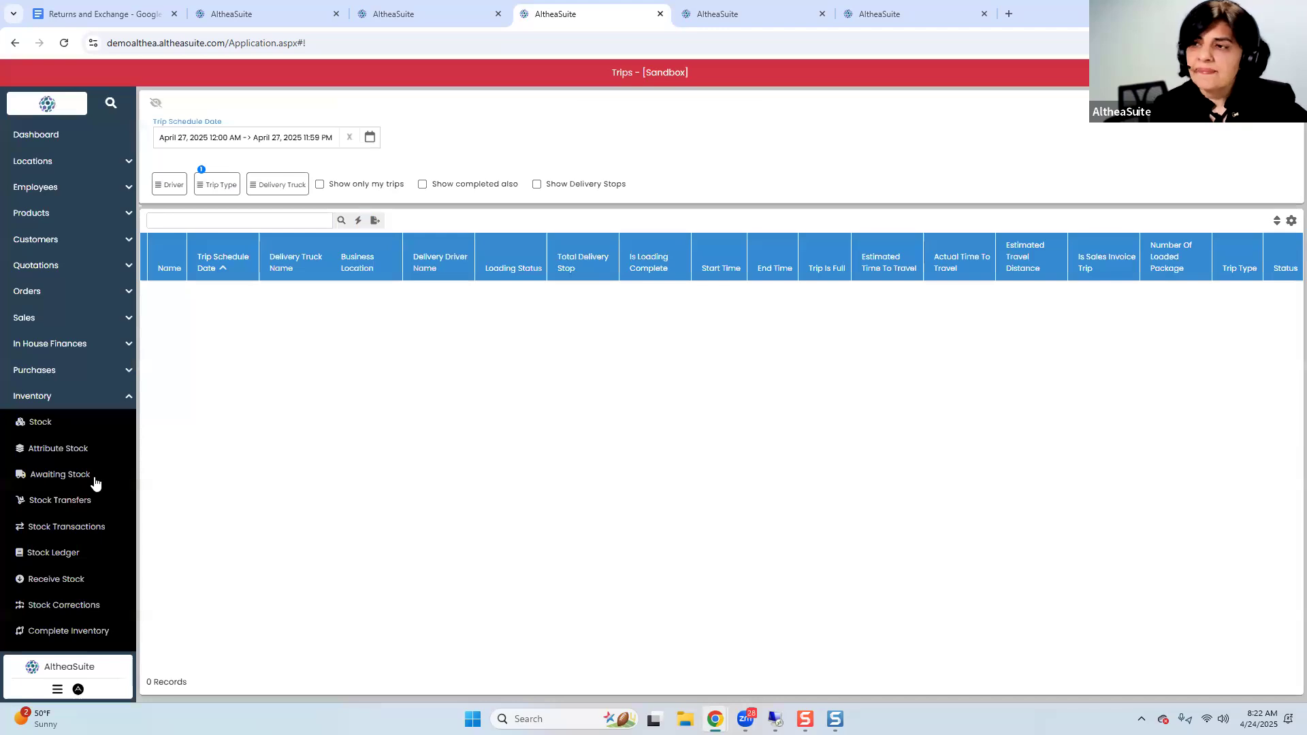
Open the Picked Up Items list under Deliveries and examine the actions available for the returned ELFE7437AW dryer
{"action": "scroll", "coordinate": [75, 545], "scroll_direction": "down", "scroll_amount": 6}
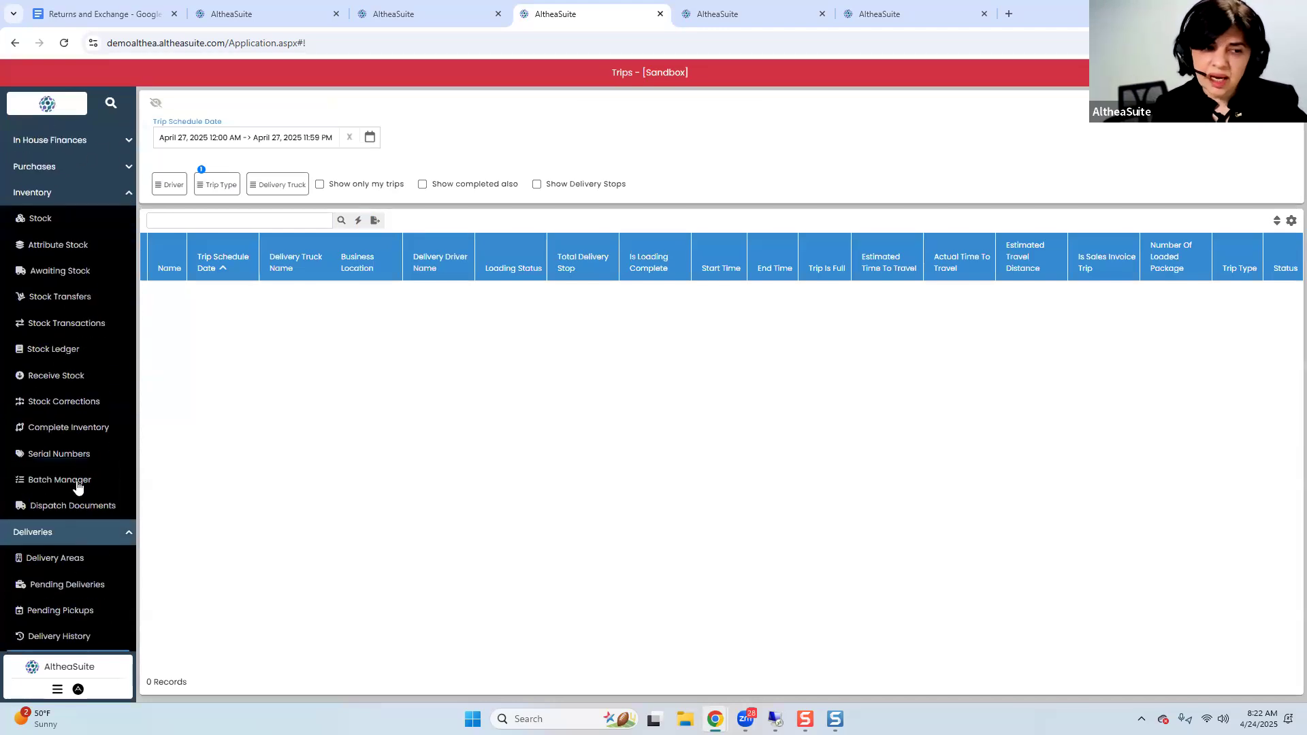
{"action": "left_click", "coordinate": [61, 510]}
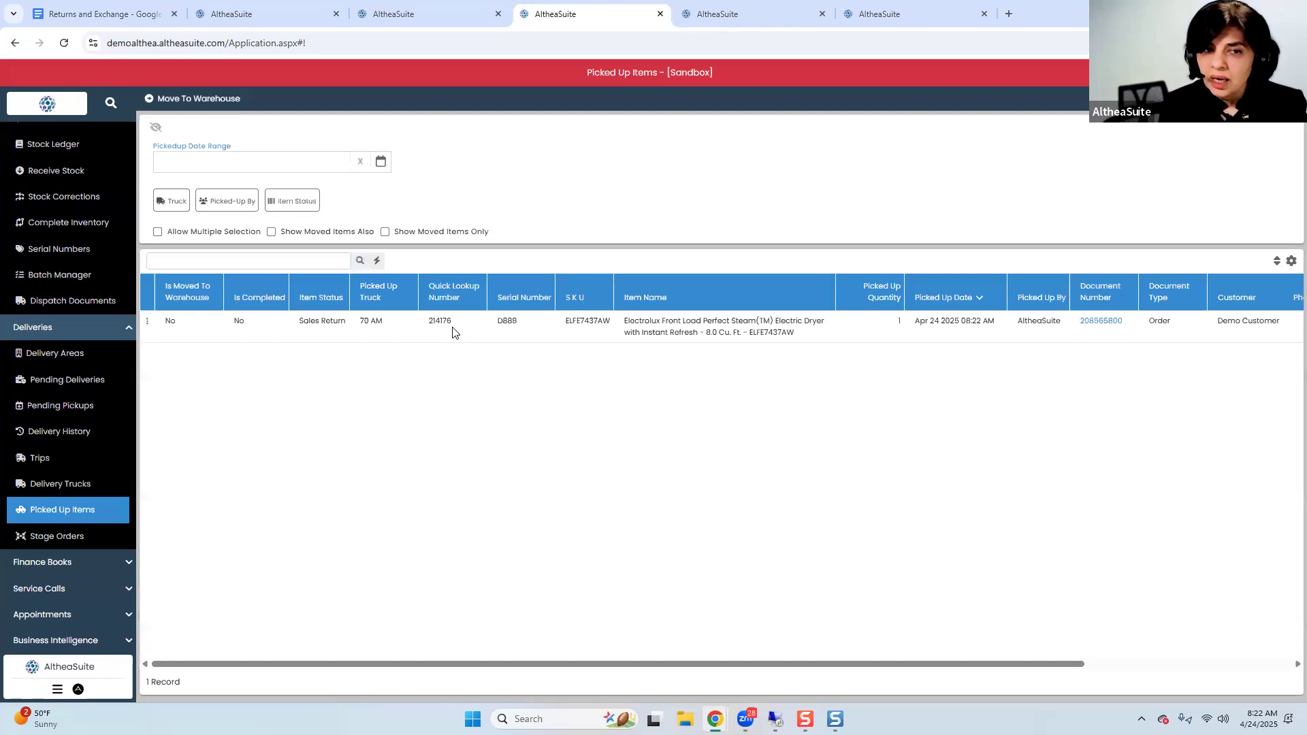
{"action": "left_click", "coordinate": [454, 331]}
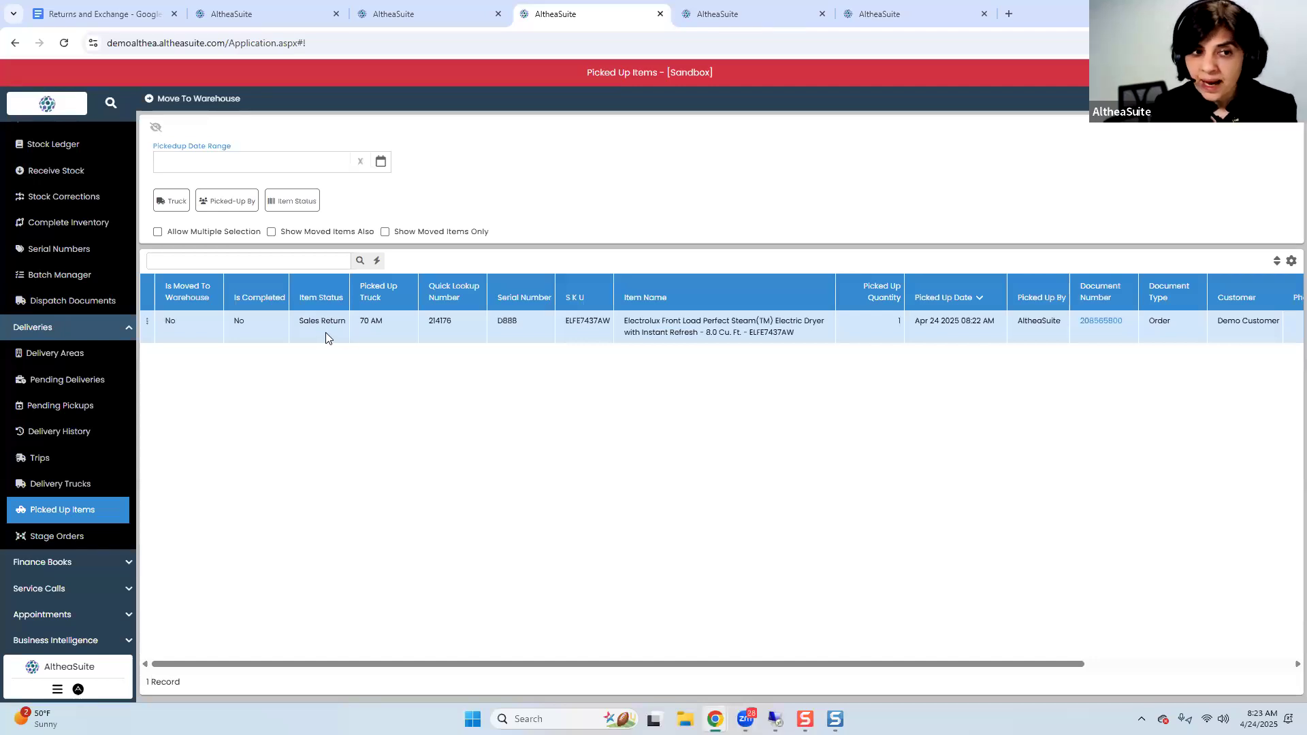
{"action": "left_click", "coordinate": [147, 322]}
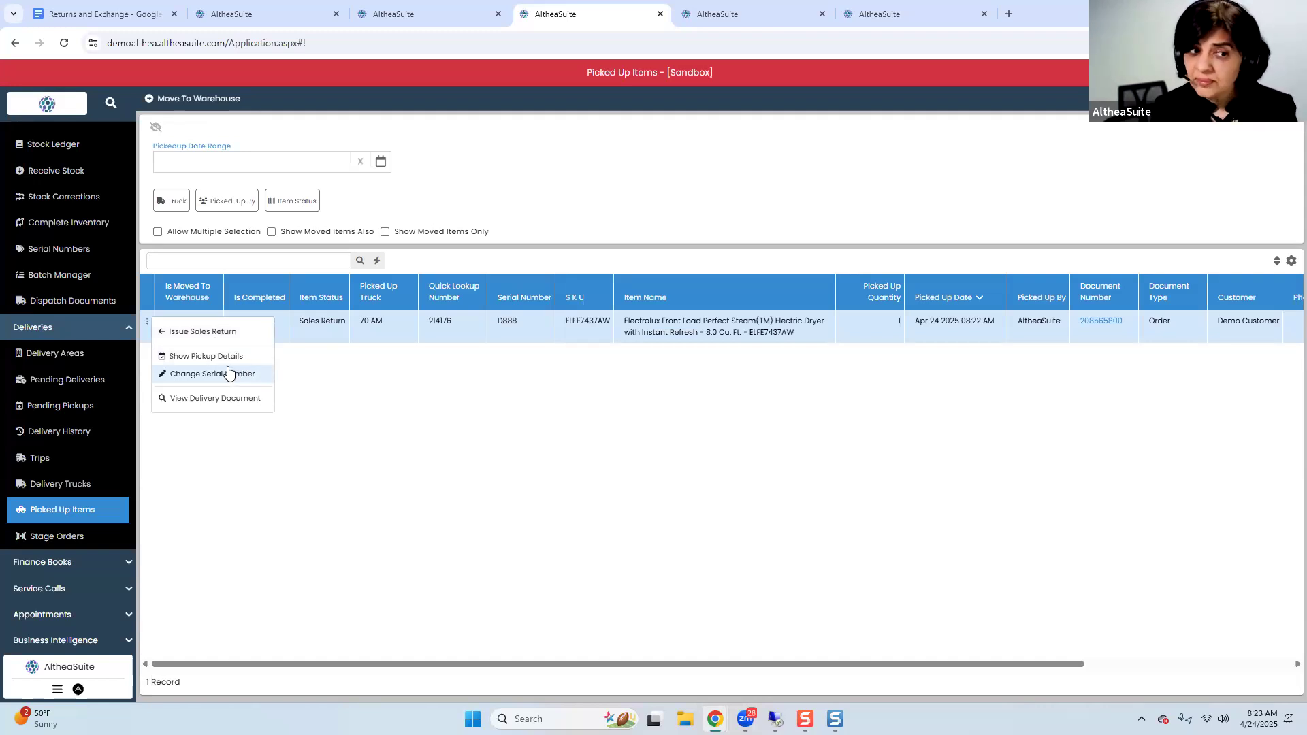
{"action": "left_click", "coordinate": [346, 333]}
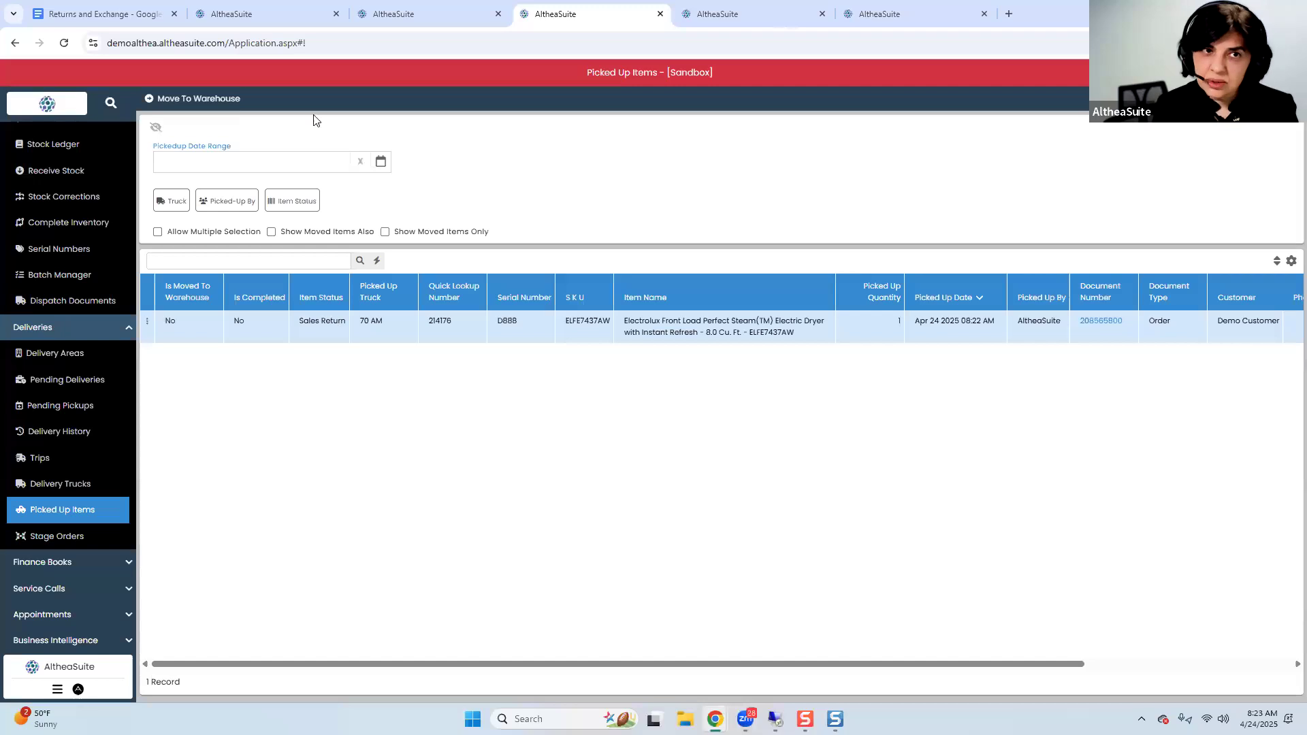
In the browser tab showing Orders, open Delivery History and start a sales invoice for the newest delivered order
{"action": "left_click", "coordinate": [423, 19]}
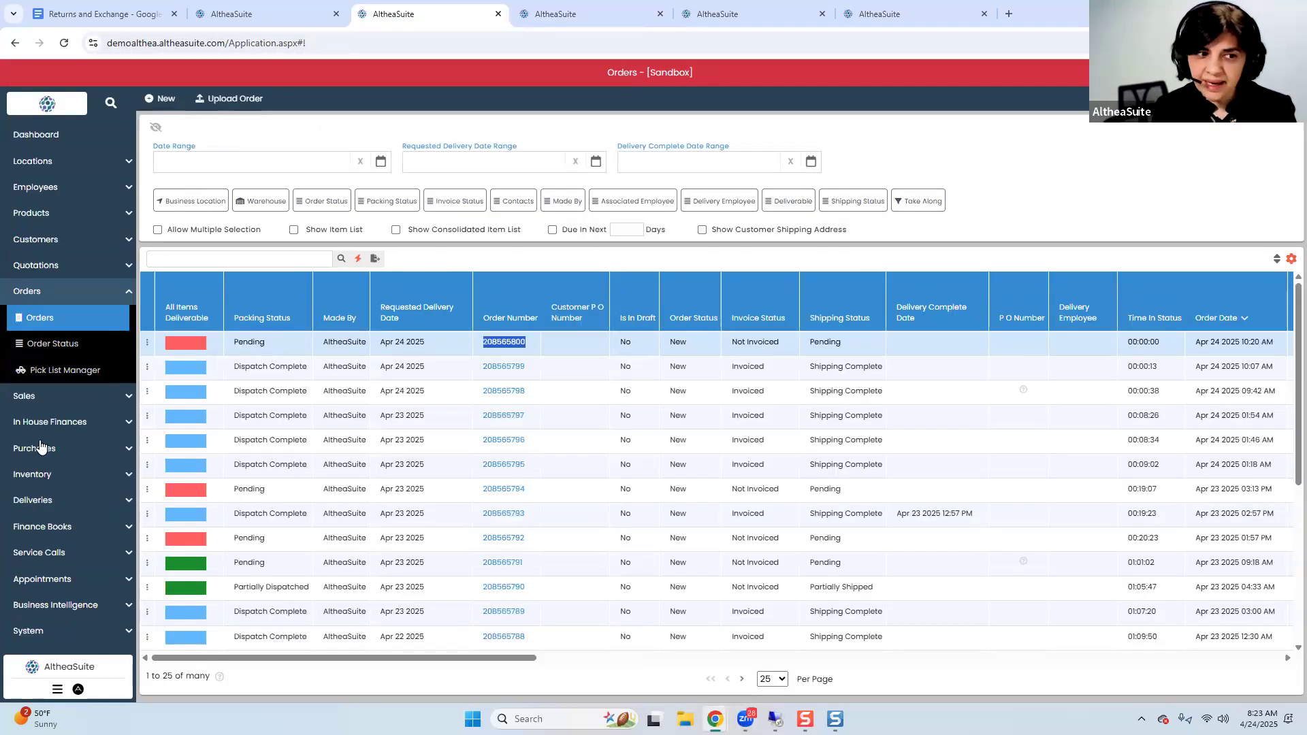
{"action": "left_click", "coordinate": [44, 501]}
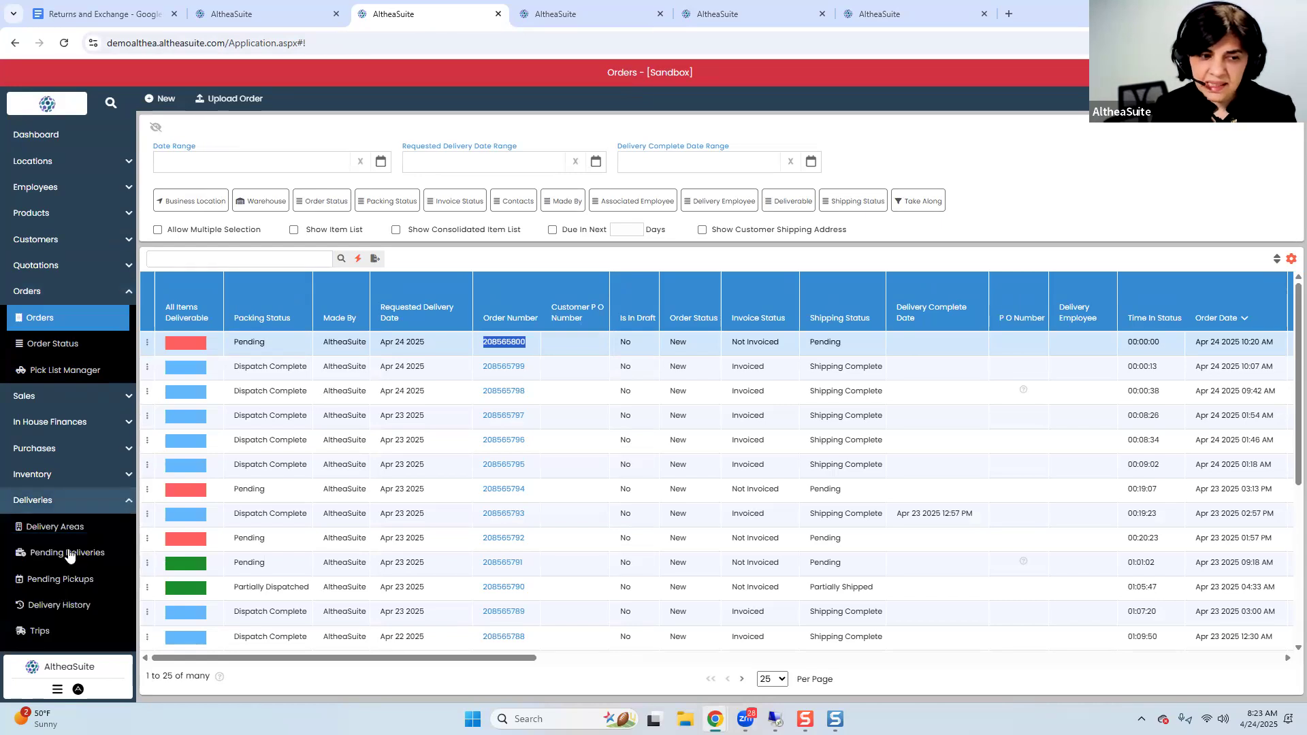
{"action": "scroll", "coordinate": [69, 558], "scroll_direction": "down", "scroll_amount": 2}
{"action": "left_click", "coordinate": [82, 470]}
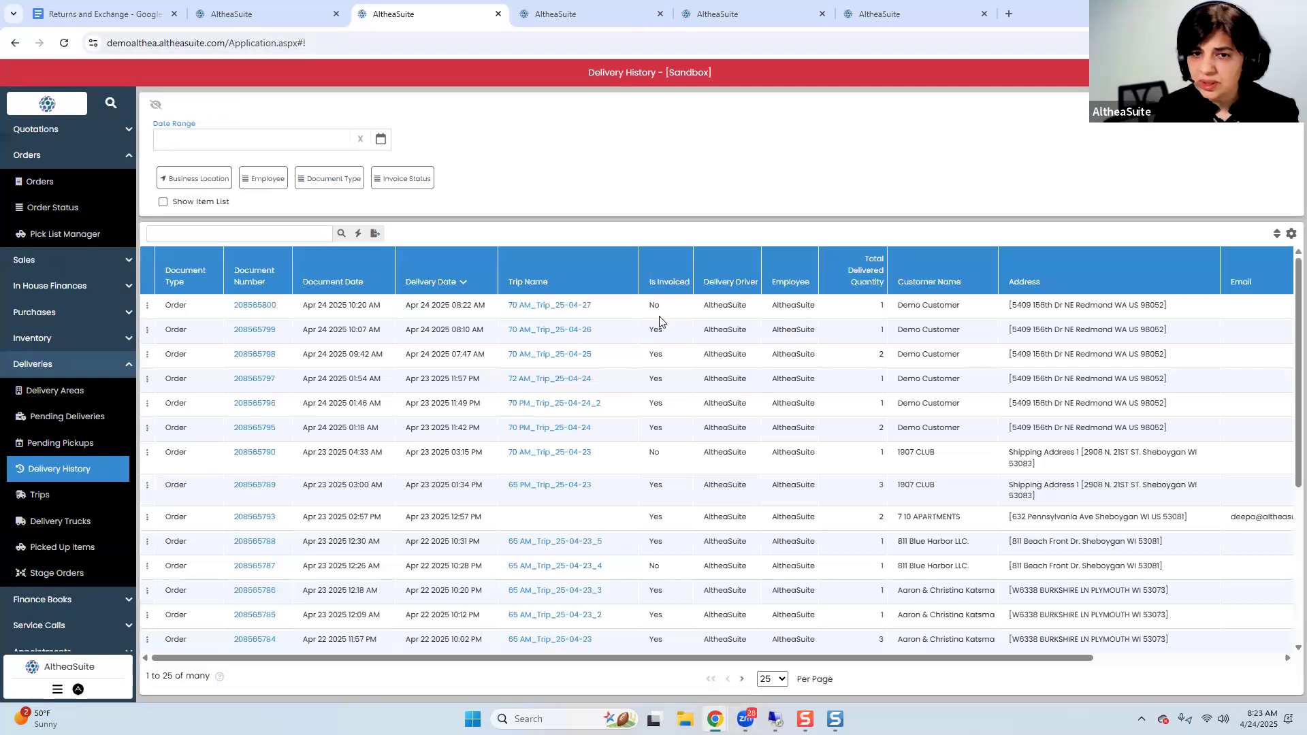
{"action": "left_click", "coordinate": [147, 305]}
{"action": "left_click", "coordinate": [200, 317]}
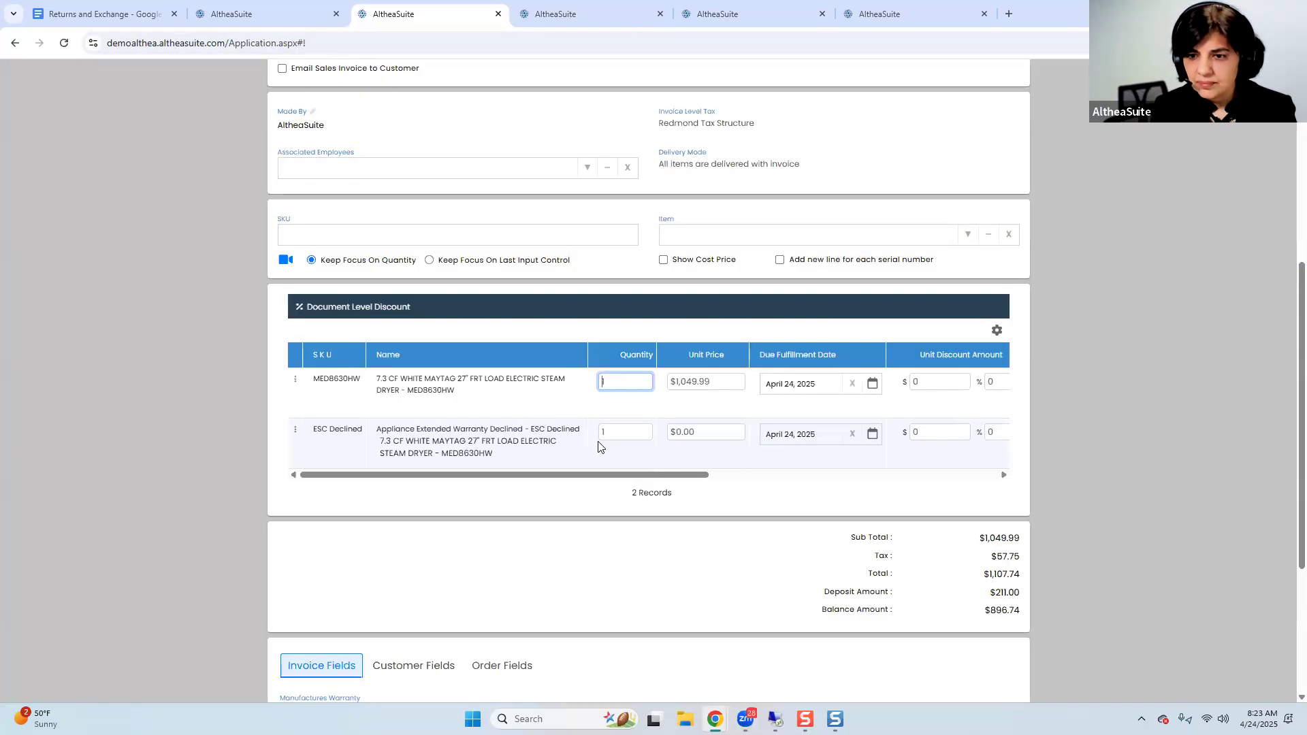
Proceed to payment on the invoice, apply the pending $896.74 to the Balance payment mode alongside the deposit, and save
{"action": "scroll", "coordinate": [1015, 559], "scroll_direction": "down", "scroll_amount": 1}
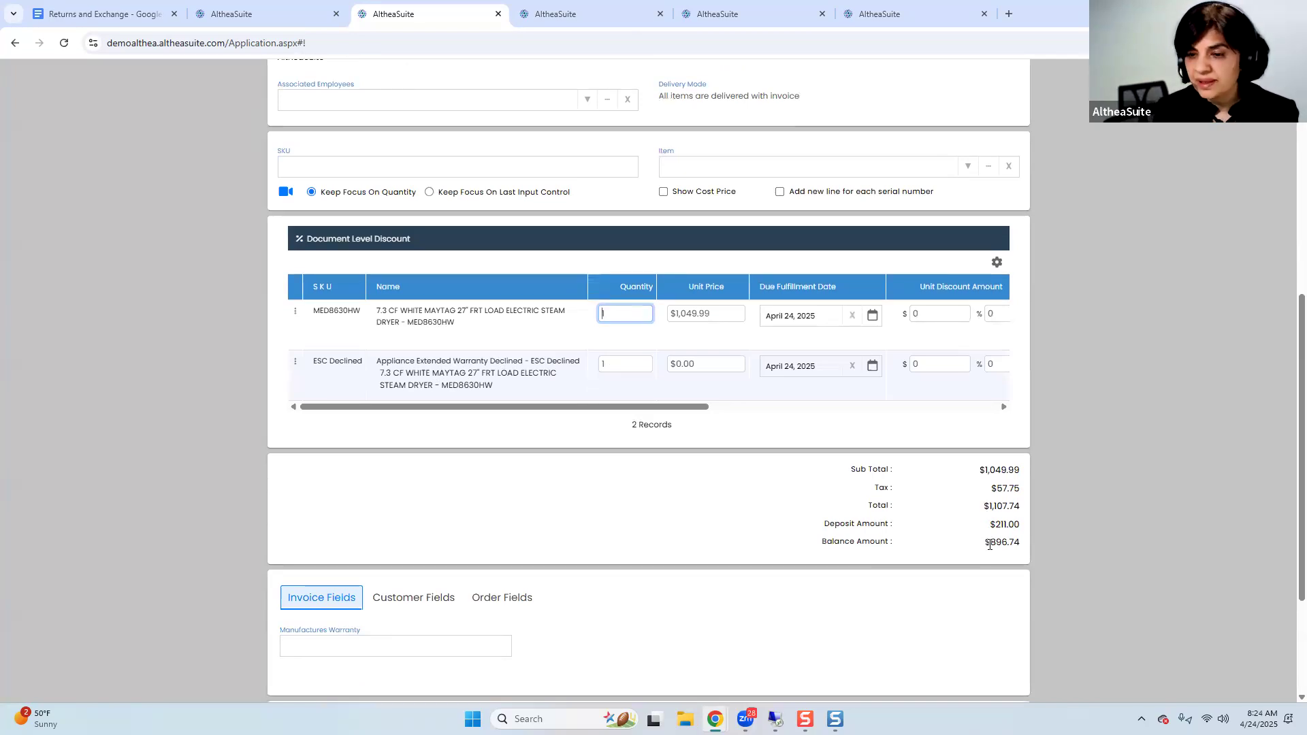
{"action": "scroll", "coordinate": [991, 585], "scroll_direction": "down", "scroll_amount": 3}
{"action": "left_click", "coordinate": [989, 640]}
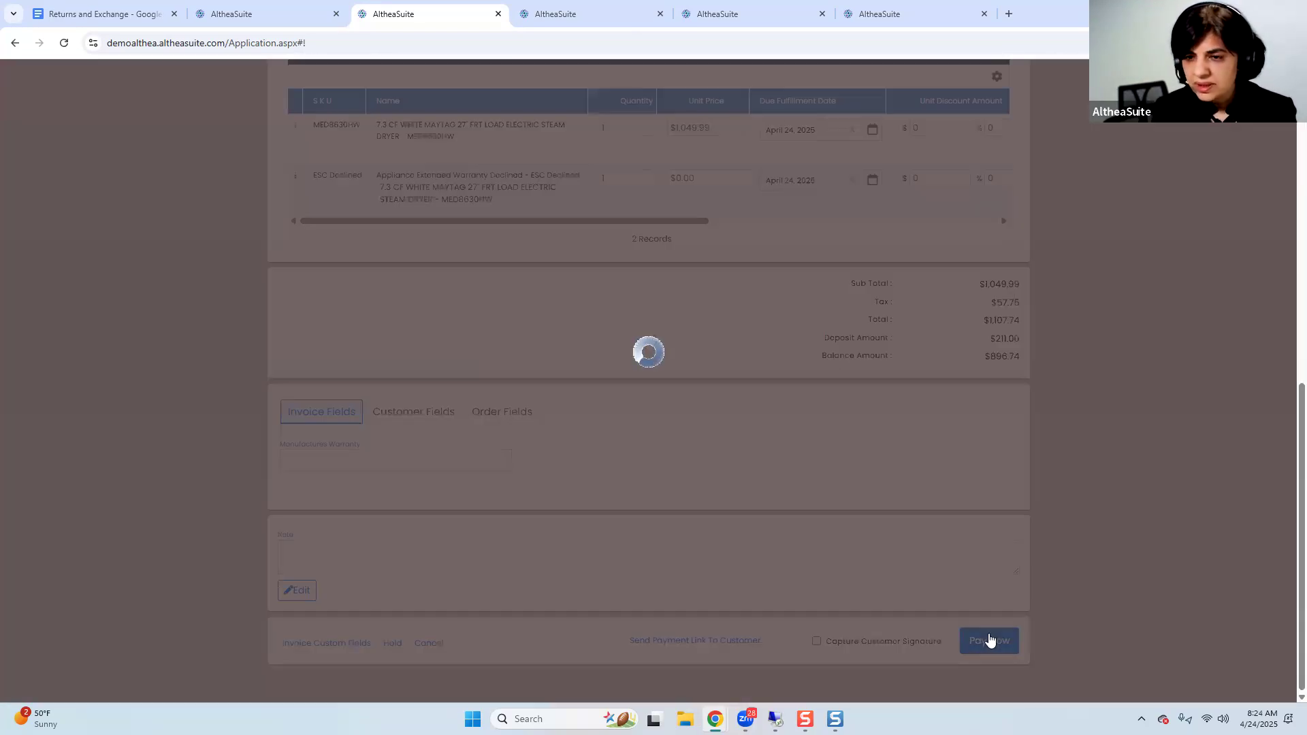
{"action": "scroll", "coordinate": [648, 467], "scroll_direction": "down", "scroll_amount": 1}
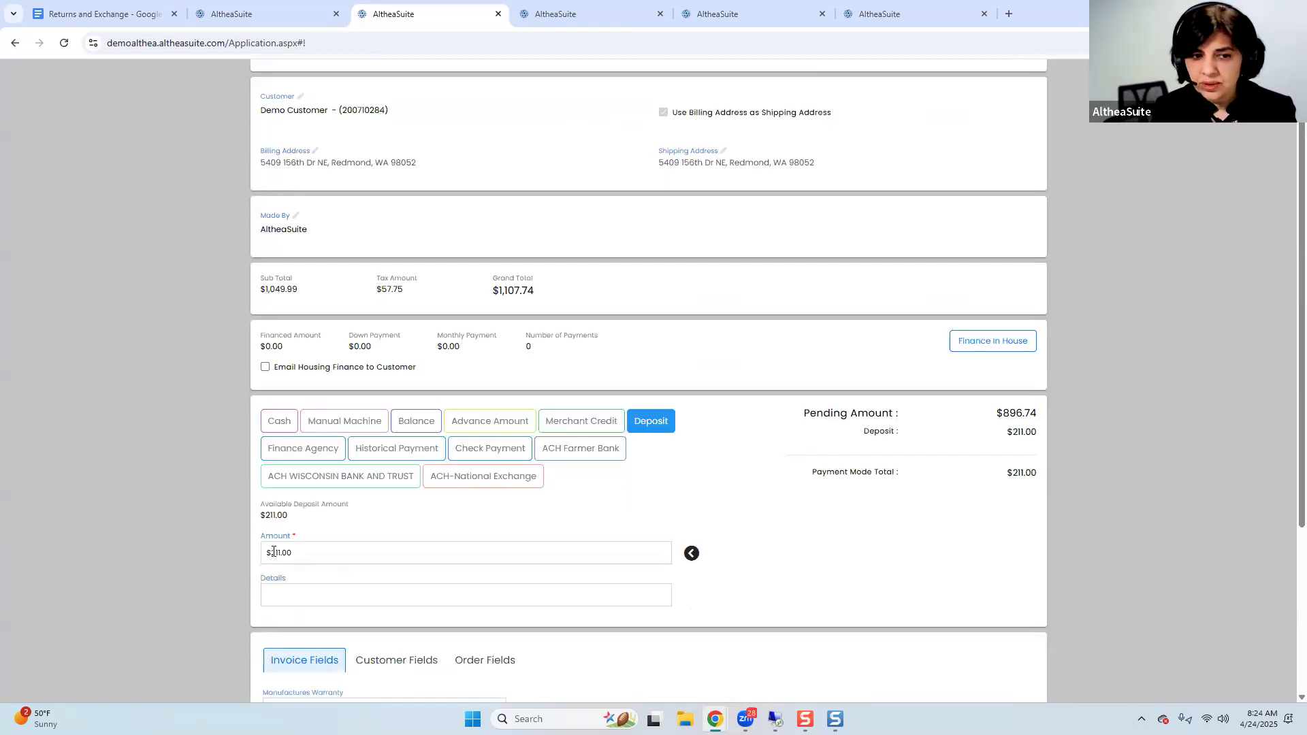
{"action": "left_click", "coordinate": [415, 422]}
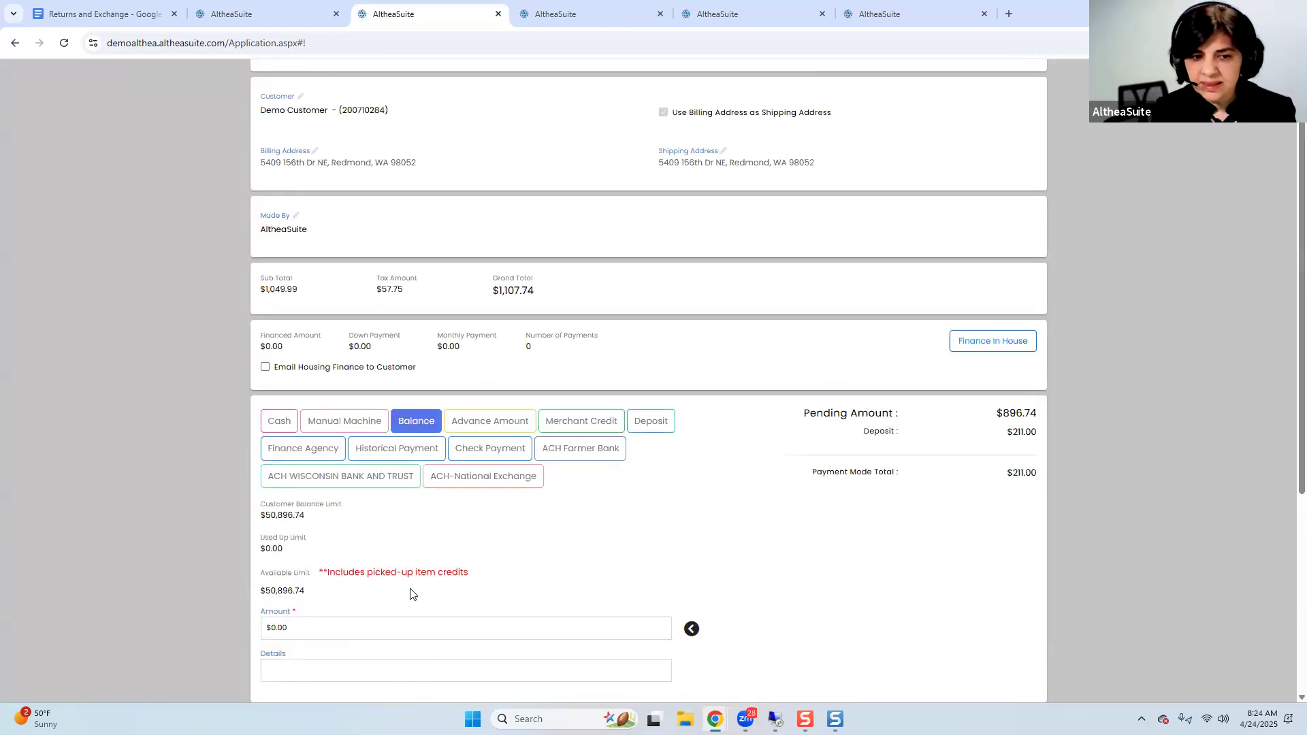
{"action": "scroll", "coordinate": [368, 587], "scroll_direction": "down", "scroll_amount": 1}
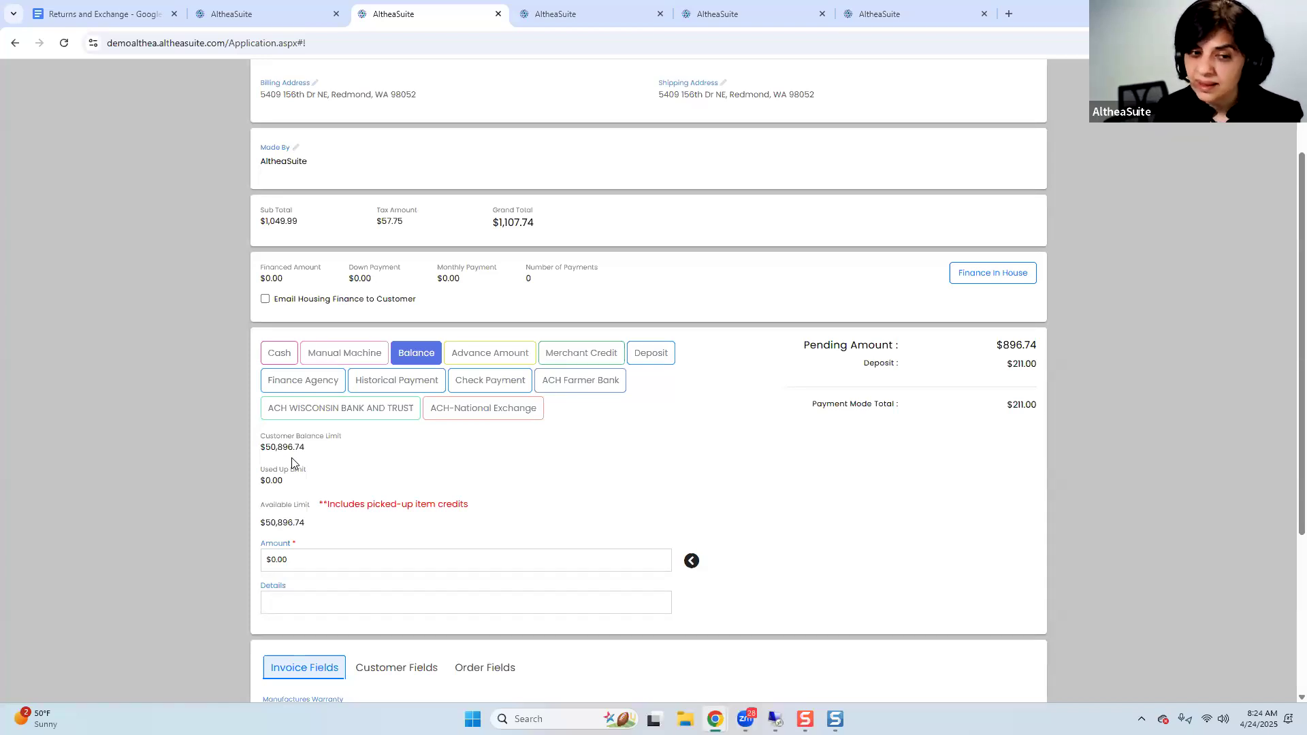
{"action": "left_click", "coordinate": [691, 562]}
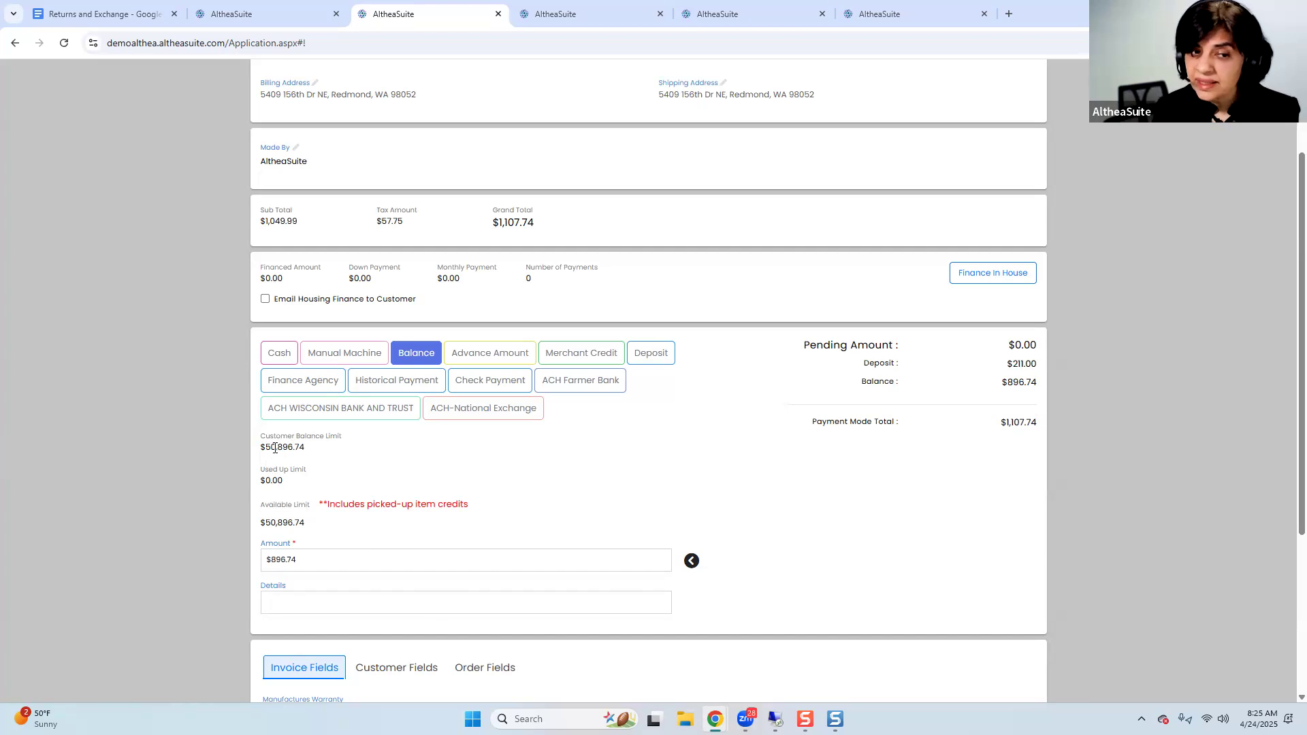
{"action": "left_click_drag", "start_coordinate": [278, 446], "coordinate": [323, 453]}
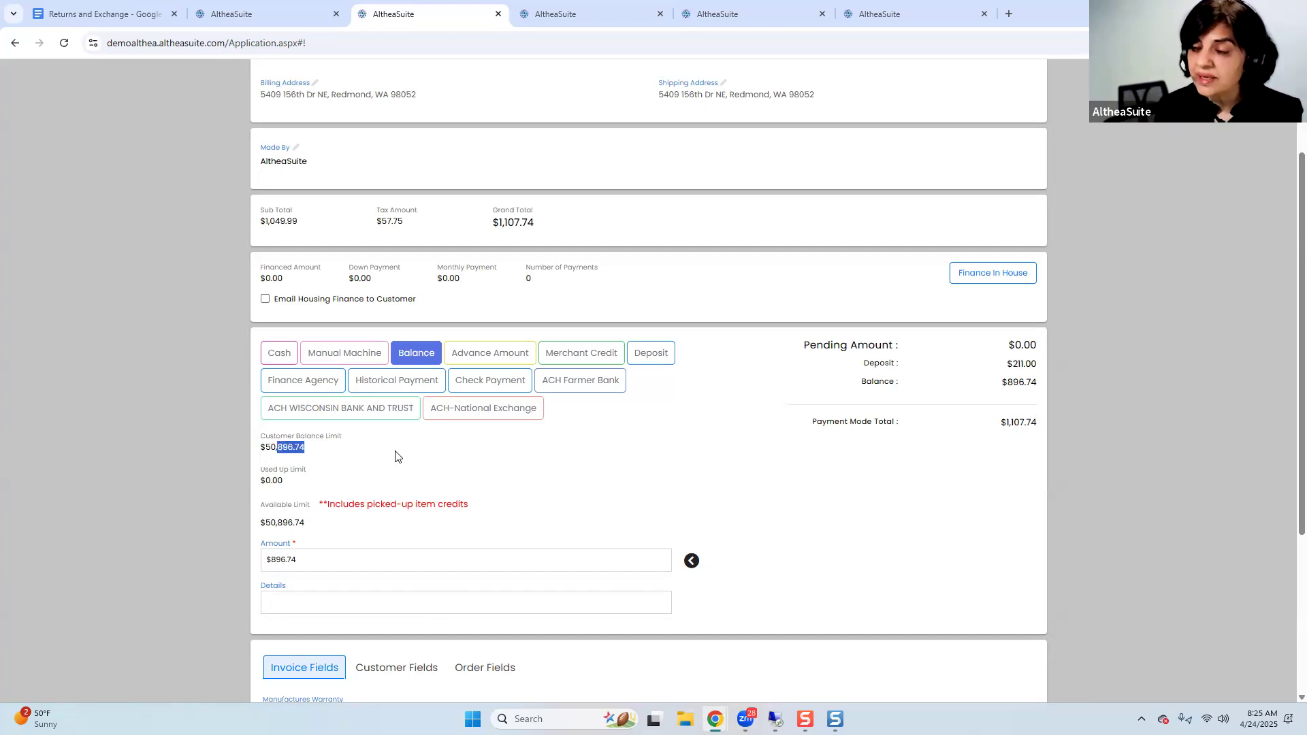
{"action": "scroll", "coordinate": [555, 504], "scroll_direction": "down", "scroll_amount": 4}
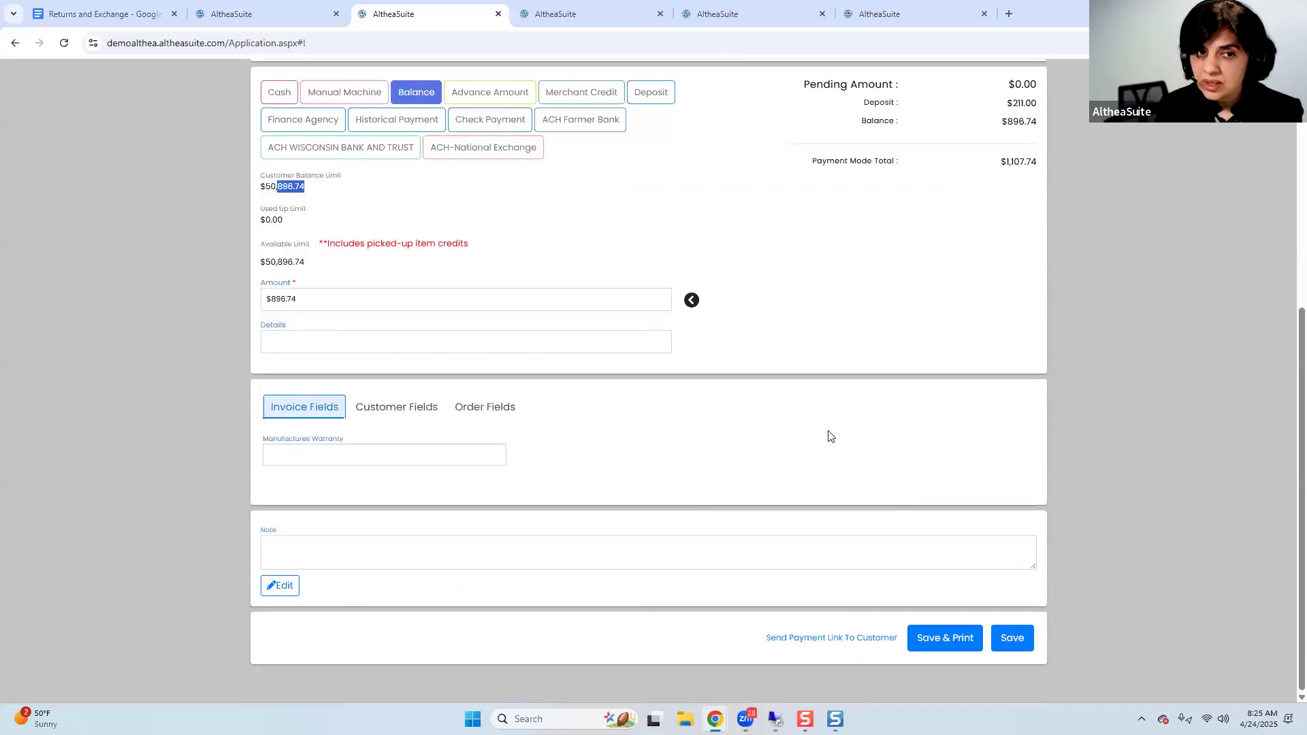
{"action": "left_click", "coordinate": [1011, 637]}
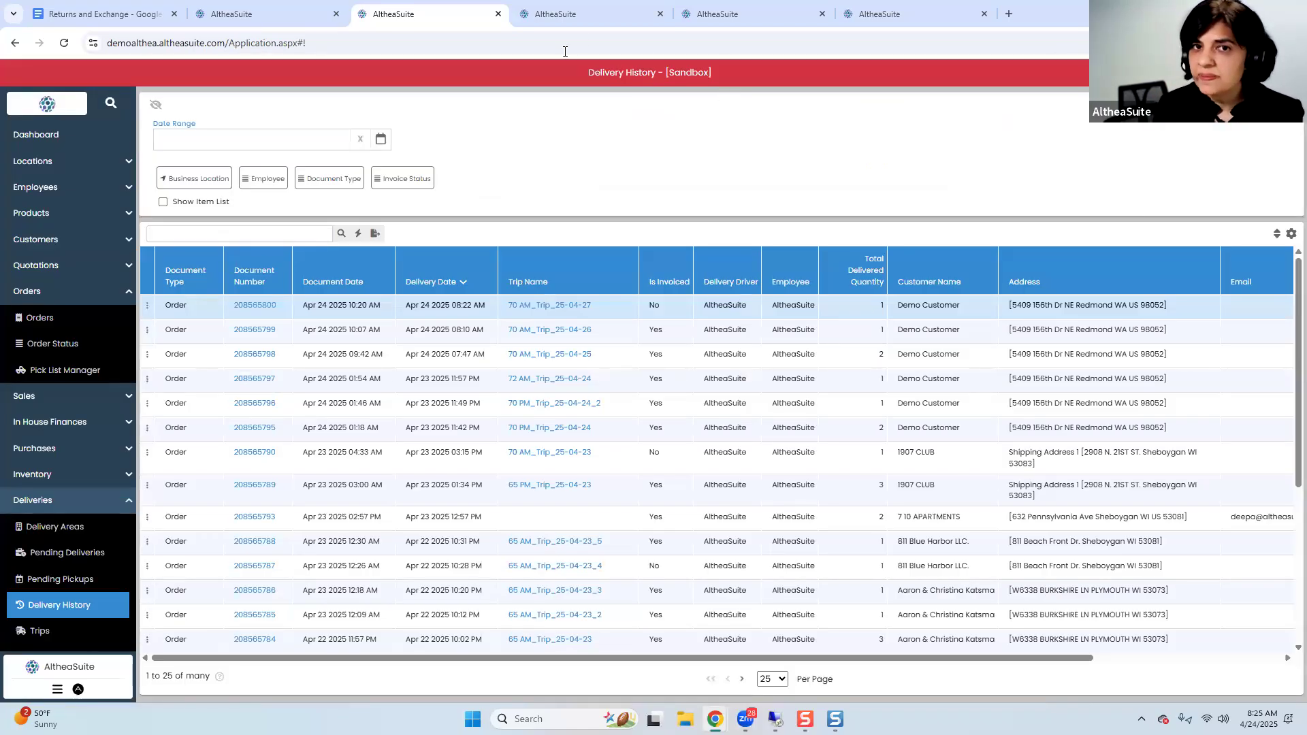
Return to Picked Up Items, issue a sales return for the ELFE7437AW dryer and set its warehouse to Redmond -1 - Scratch and Dent/Demo
{"action": "left_click", "coordinate": [583, 15]}
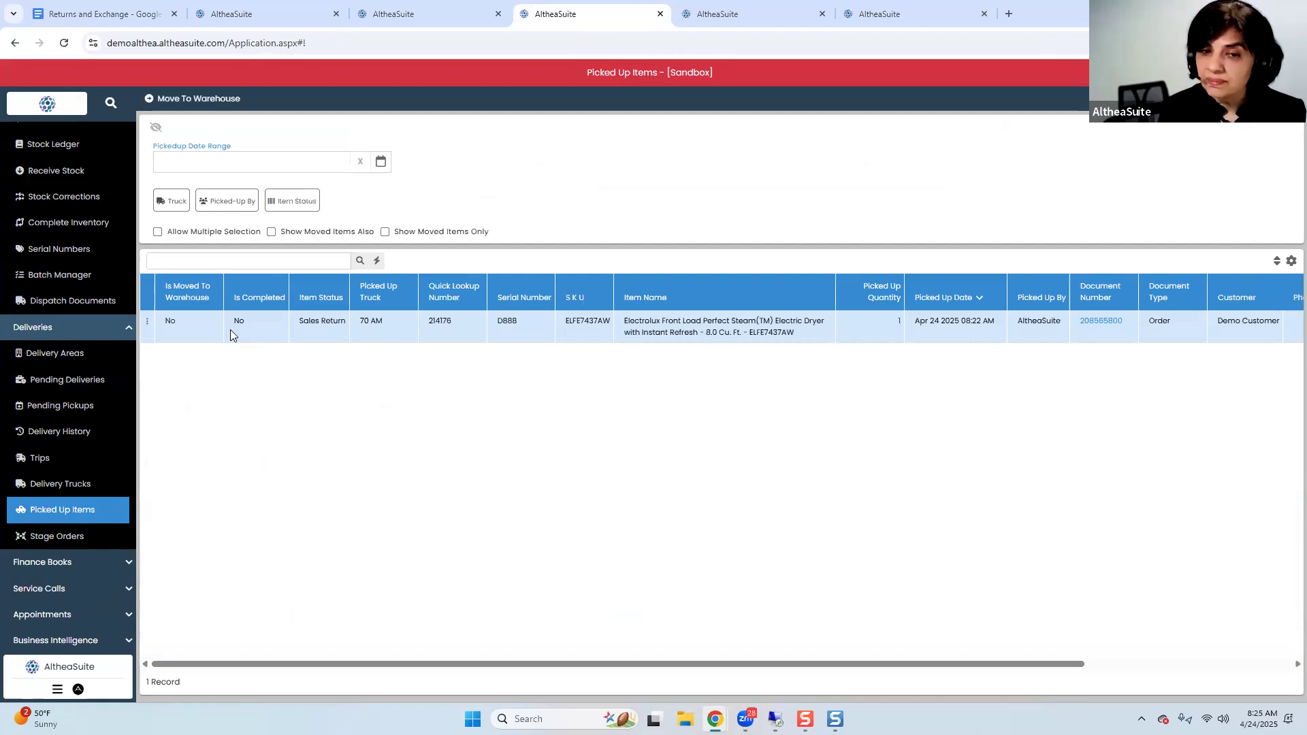
{"action": "left_click", "coordinate": [146, 320]}
{"action": "left_click", "coordinate": [207, 335]}
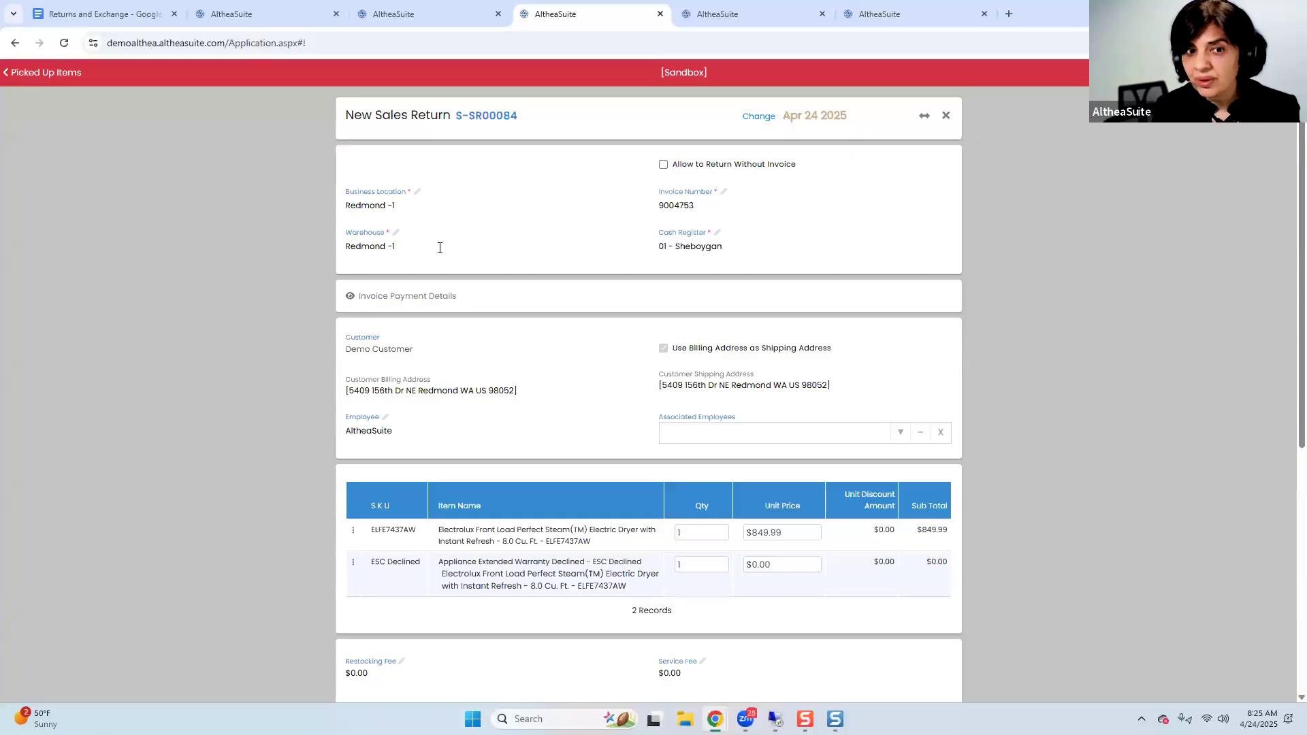
{"action": "left_click", "coordinate": [439, 248]}
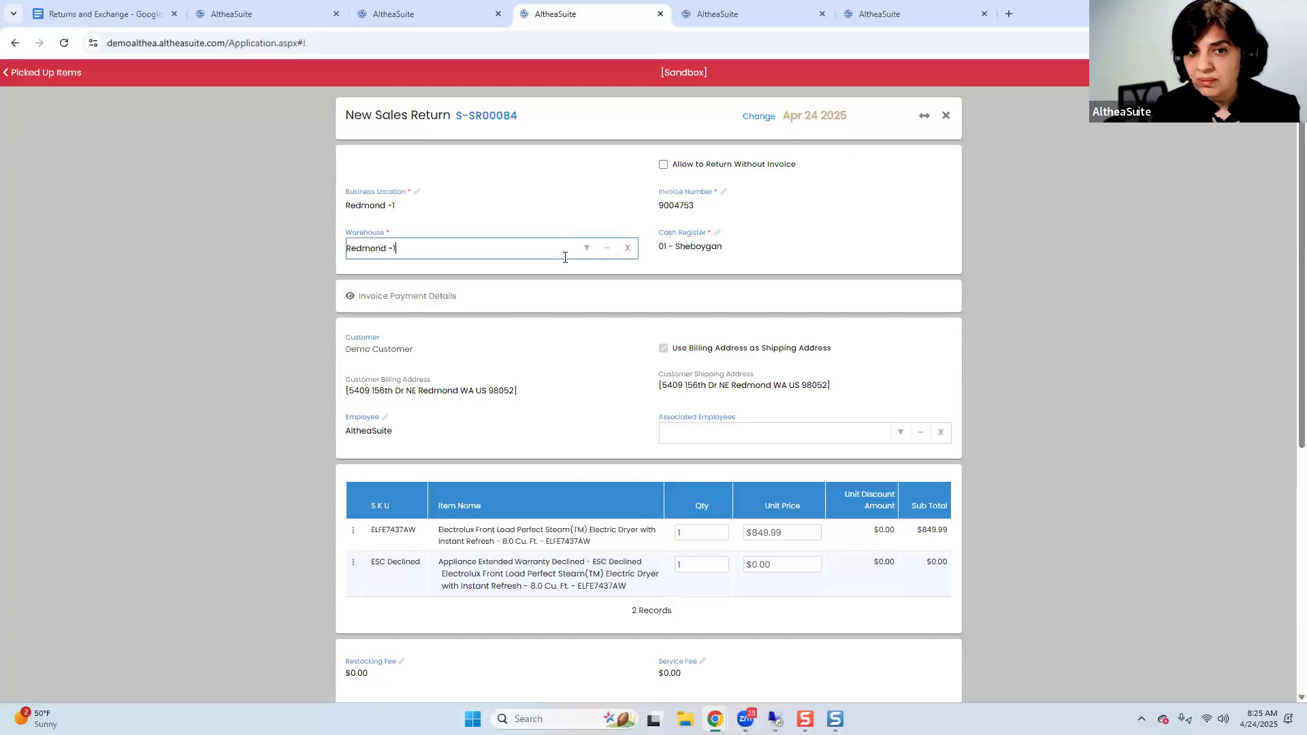
{"action": "left_click", "coordinate": [587, 249]}
{"action": "left_click", "coordinate": [488, 302]}
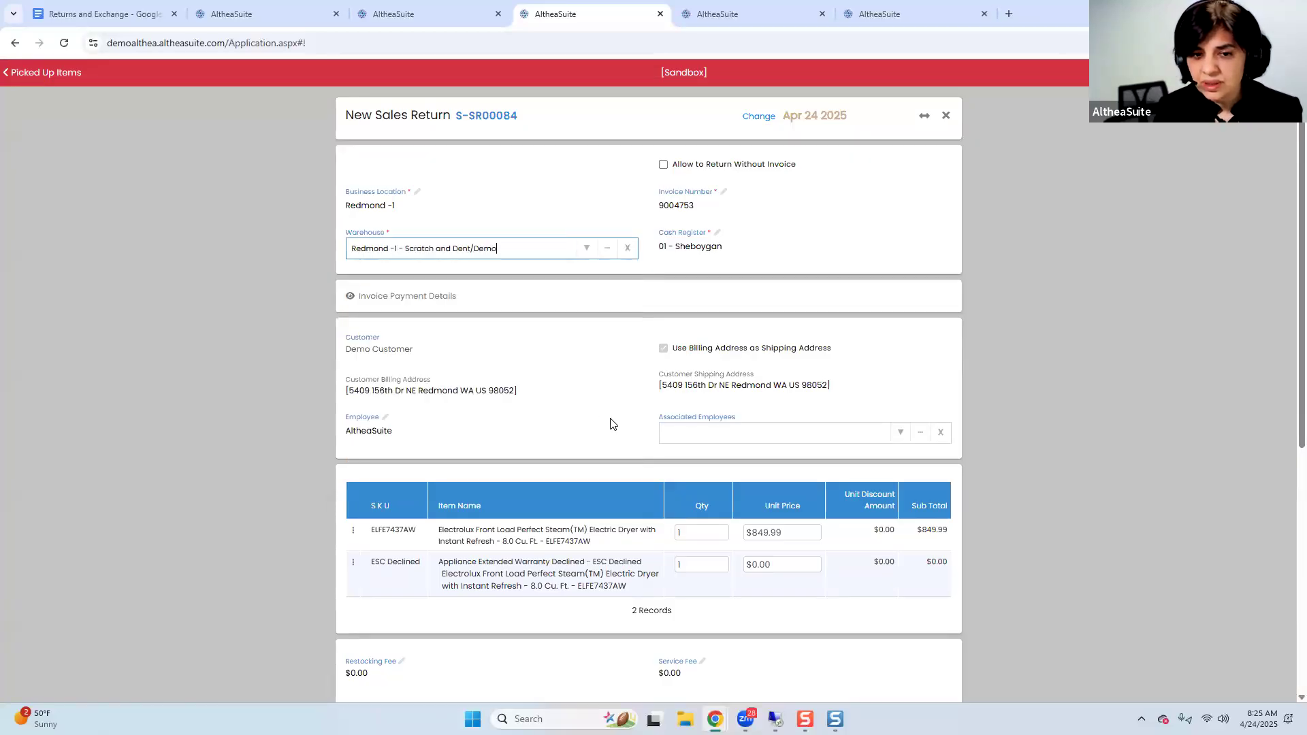
Refund the pending $896.74 to the Customer Account payment mode and create the sales return
{"action": "scroll", "coordinate": [612, 423], "scroll_direction": "down", "scroll_amount": 6}
{"action": "left_click", "coordinate": [491, 492]}
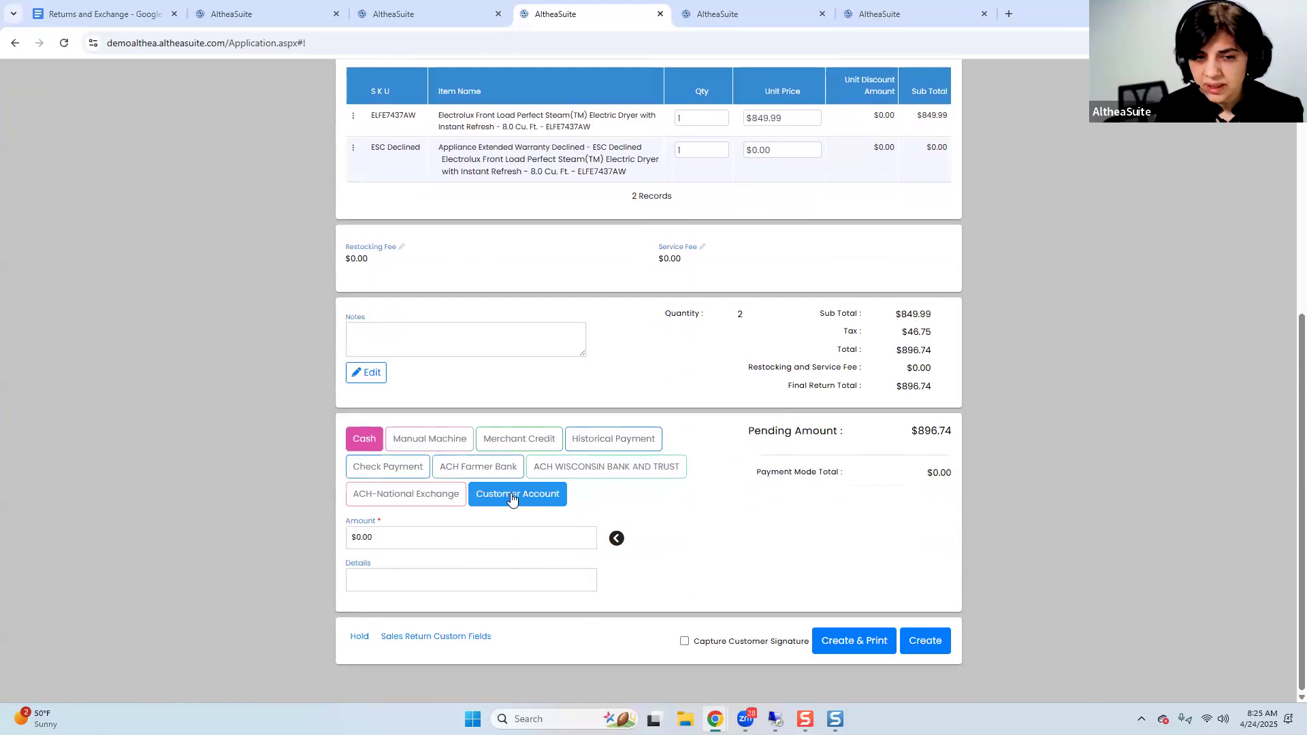
{"action": "left_click", "coordinate": [617, 572]}
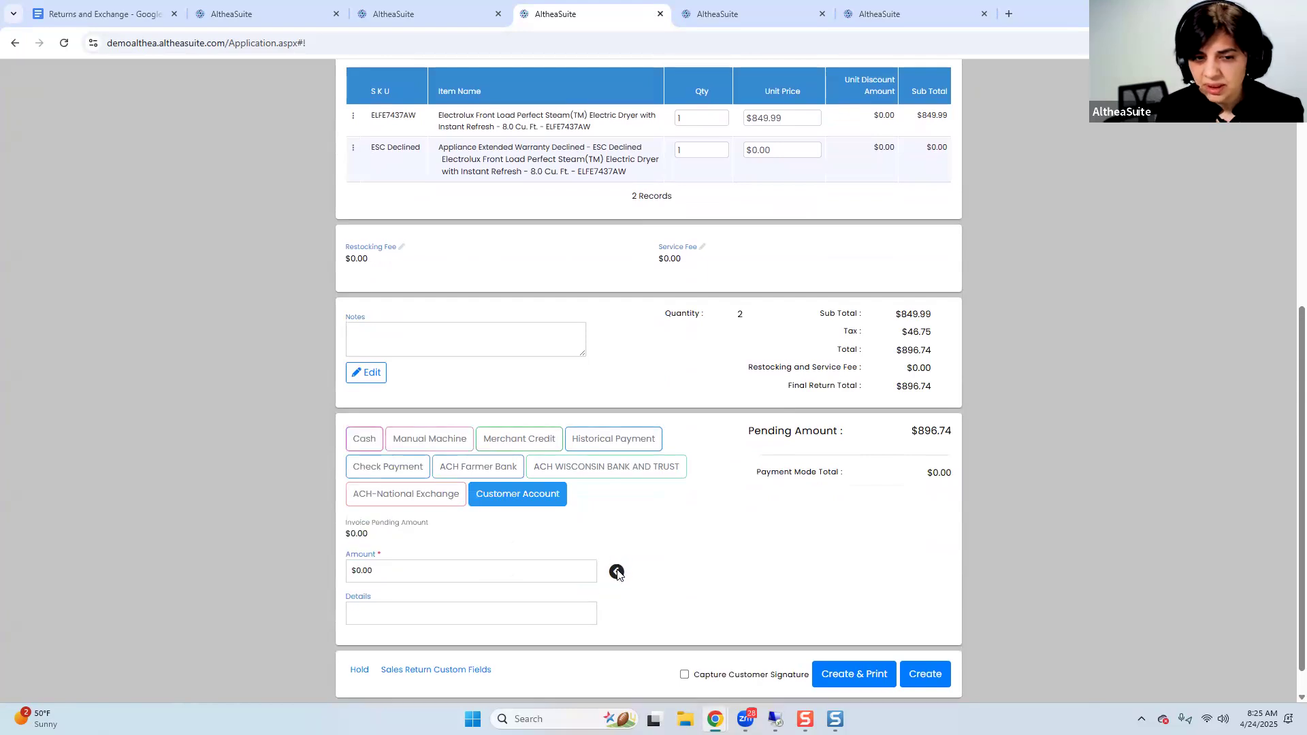
{"action": "left_click", "coordinate": [919, 674]}
{"action": "left_click", "coordinate": [927, 467]}
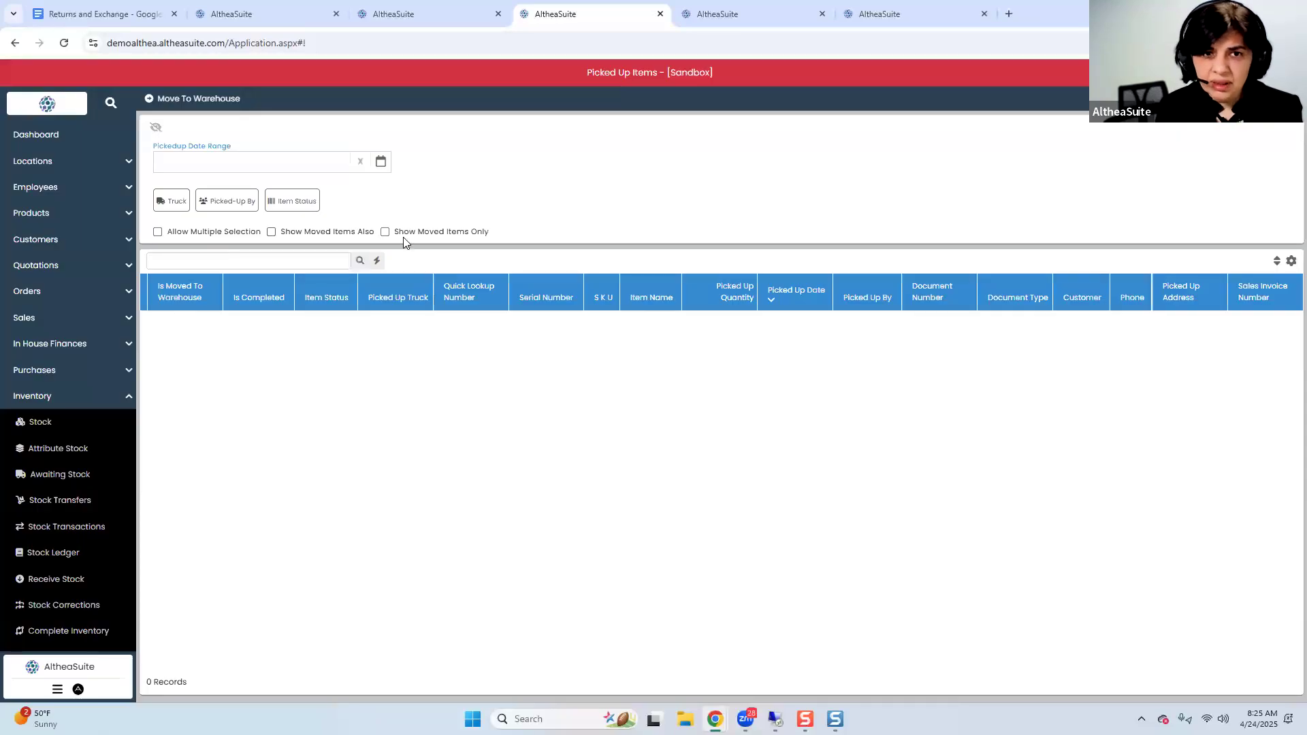
Include moved items in the Picked Up Items list and examine the actions available for the returned ELFE7437AW dryer
{"action": "left_click", "coordinate": [308, 233]}
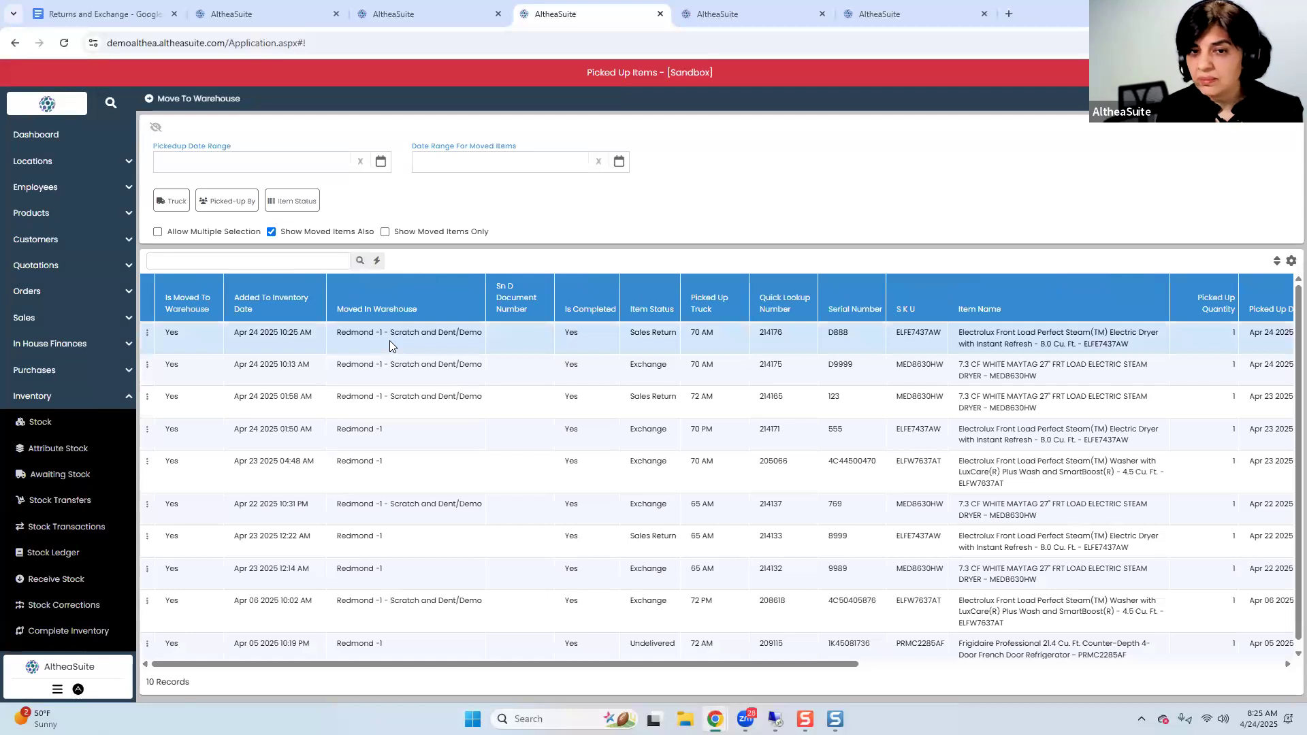
{"action": "left_click", "coordinate": [147, 333]}
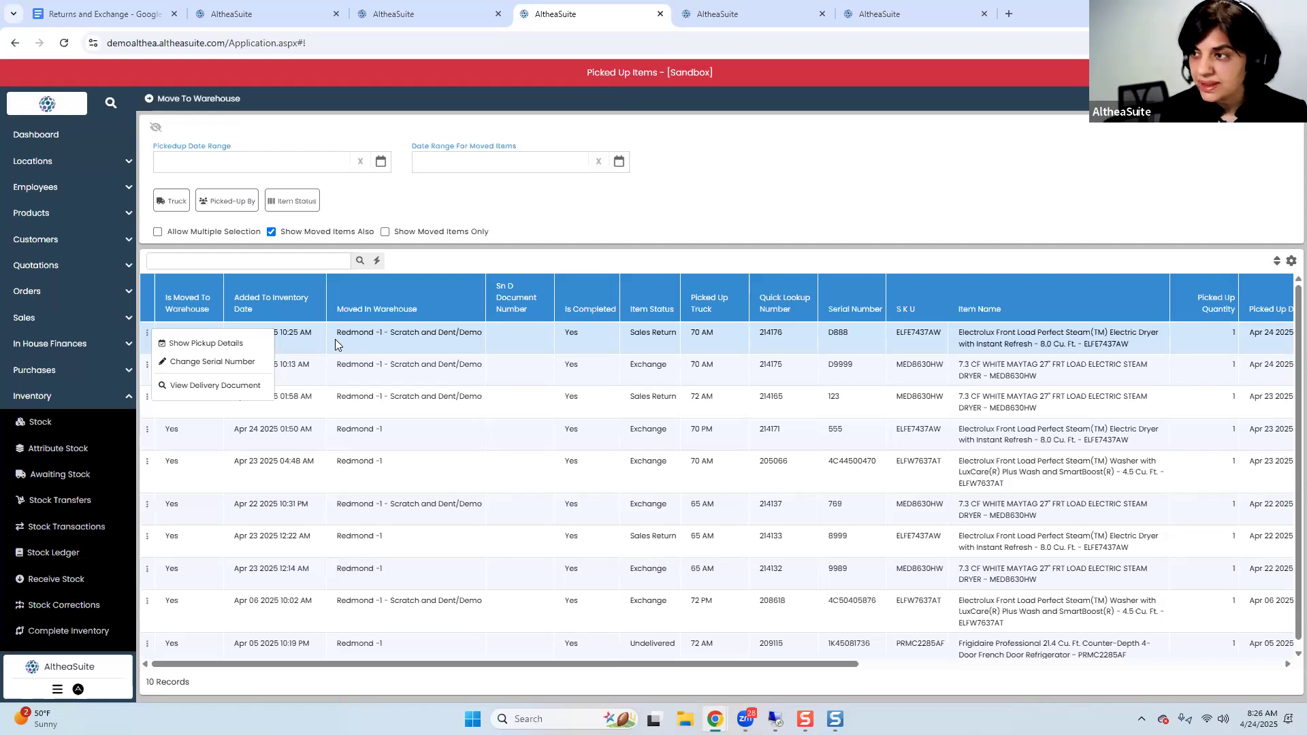
{"action": "left_click", "coordinate": [305, 342]}
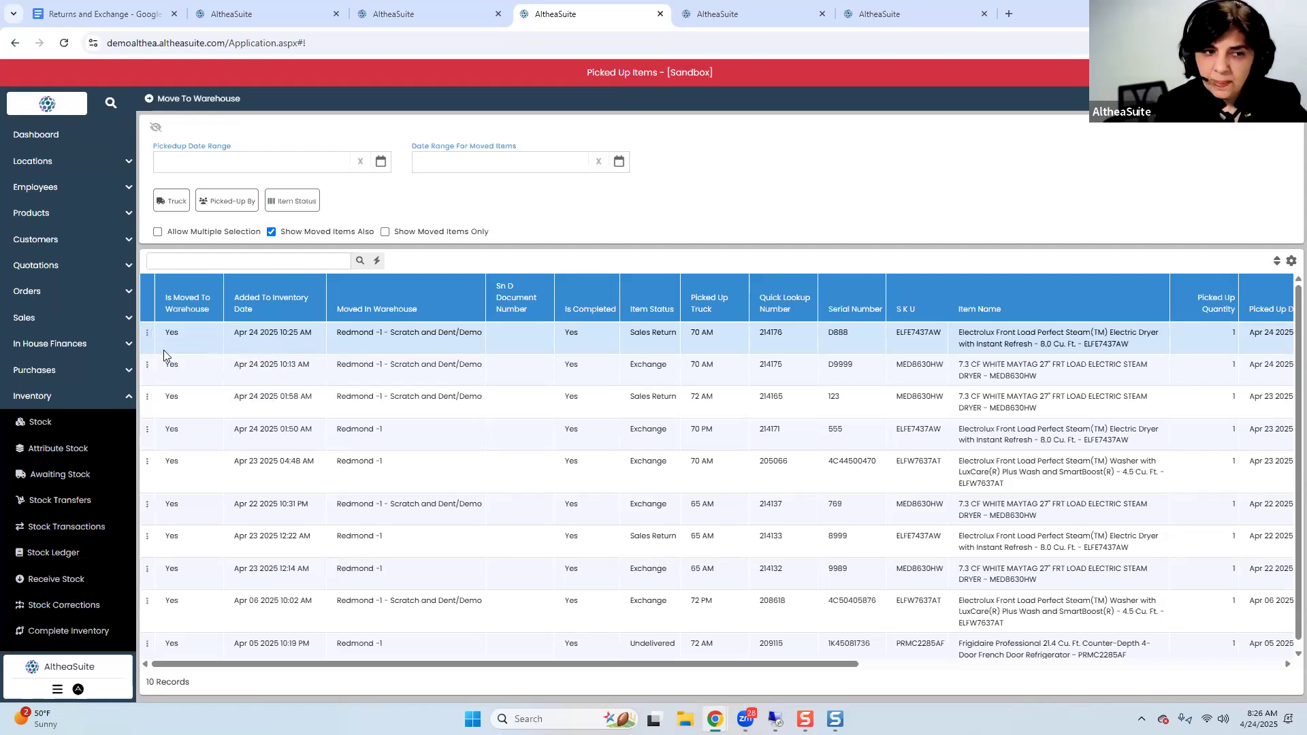
Open the Trips list under Deliveries and include completed trips
{"action": "left_click", "coordinate": [61, 398]}
{"action": "left_click", "coordinate": [55, 553]}
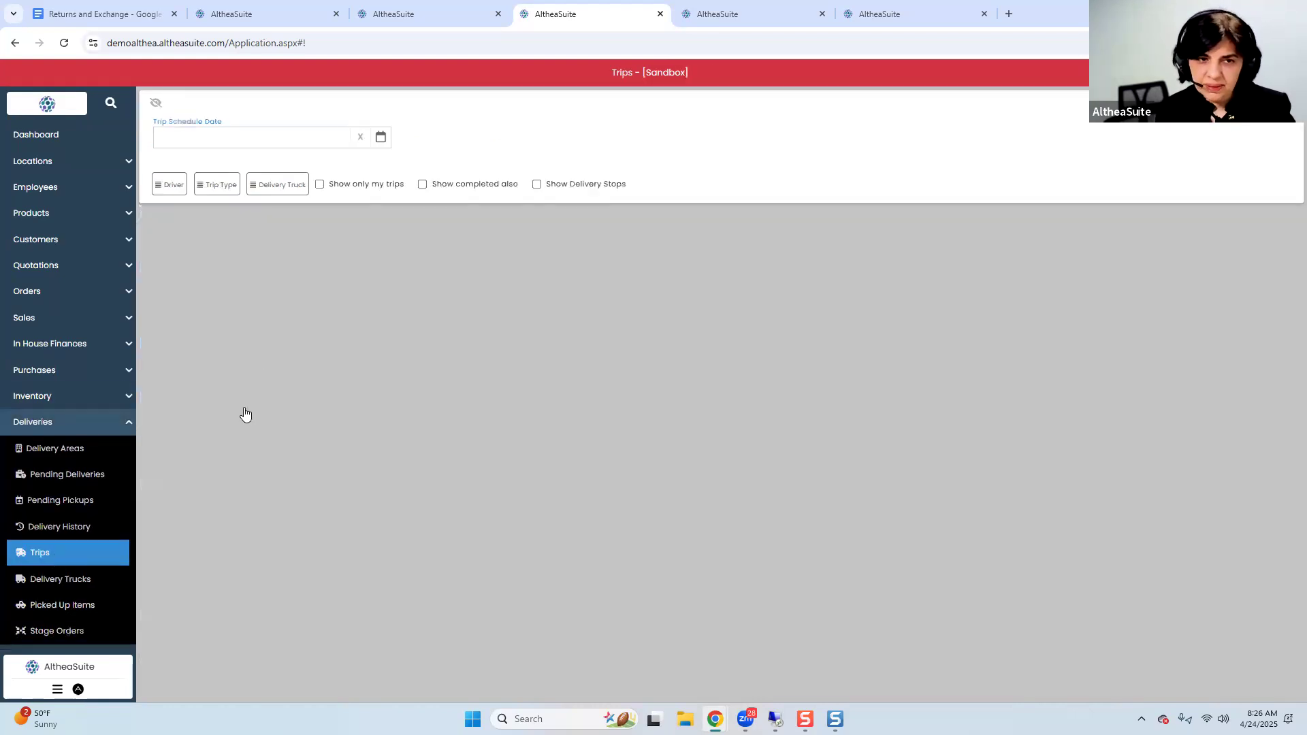
{"action": "left_click", "coordinate": [475, 185]}
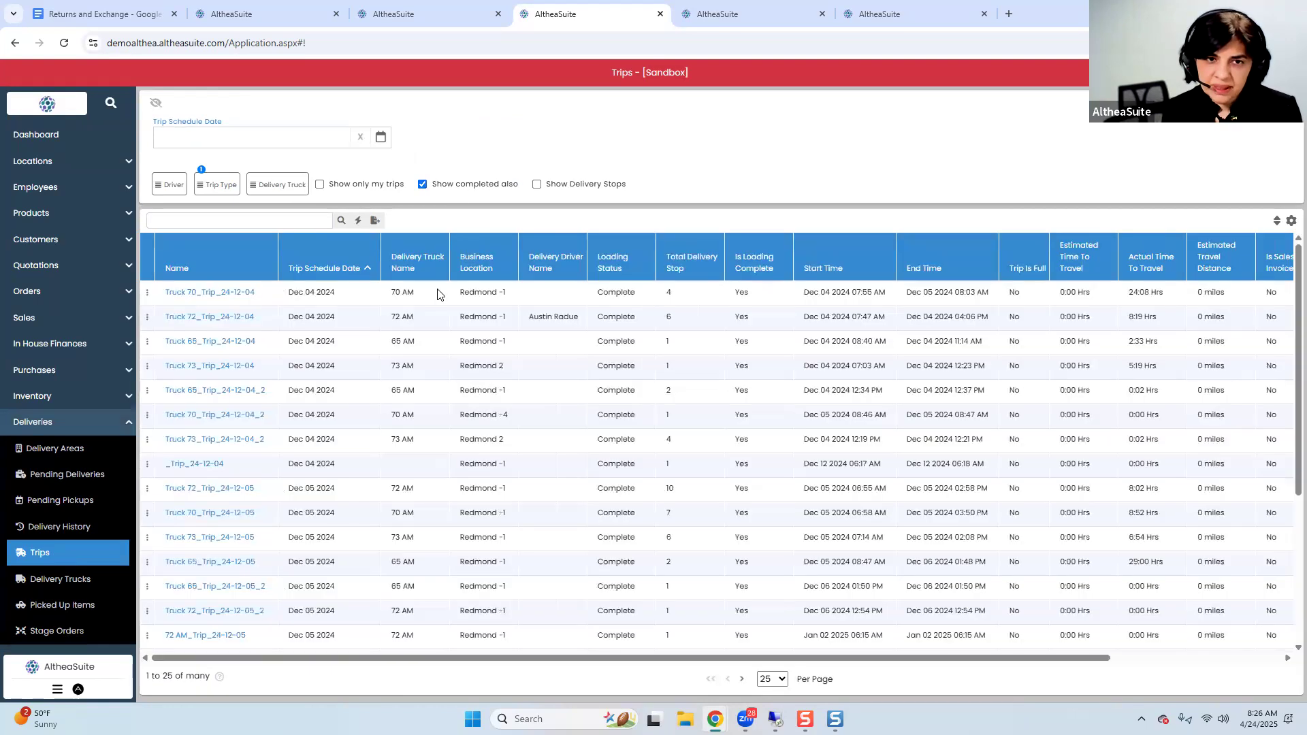
Print the manifest of Truck 70_Trip_24-12-04, examine its stops and items in the enlarged window, and close it
{"action": "left_click", "coordinate": [147, 292]}
{"action": "left_click", "coordinate": [185, 346]}
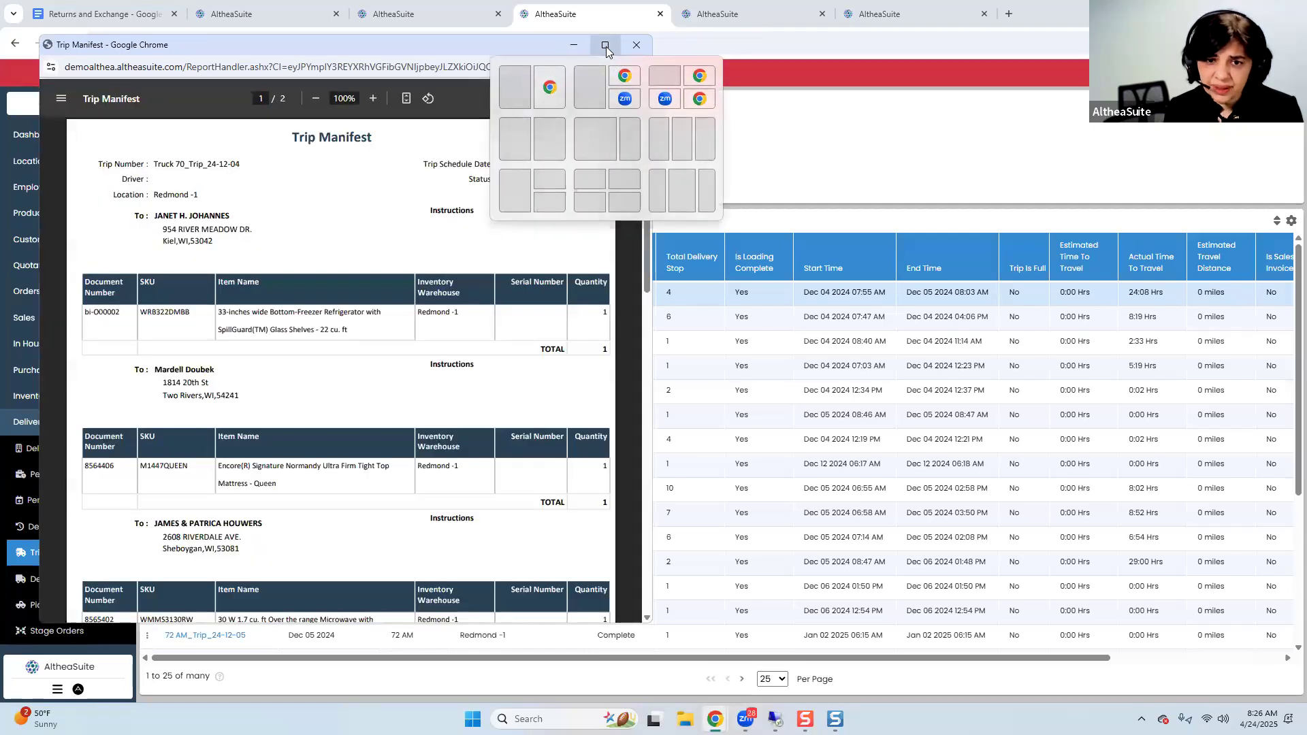
{"action": "left_click", "coordinate": [605, 45]}
{"action": "scroll", "coordinate": [630, 497], "scroll_direction": "down", "scroll_amount": 8}
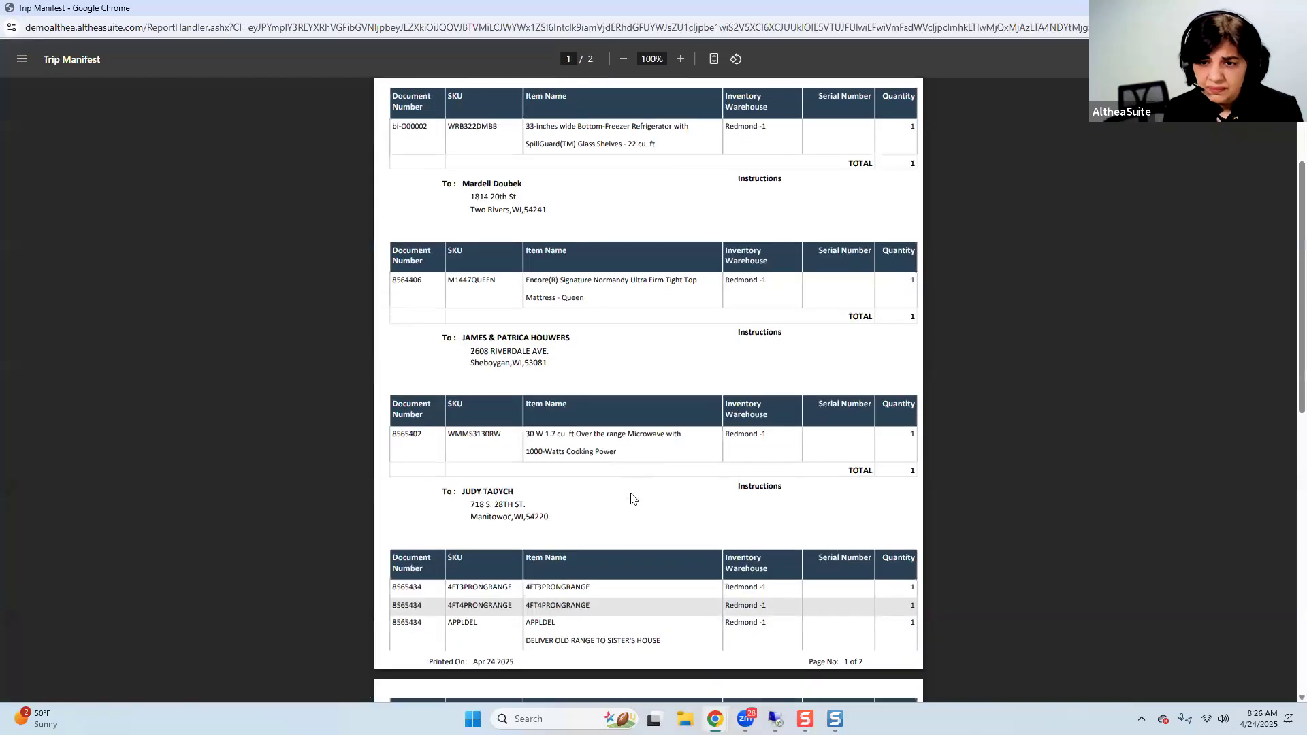
{"action": "scroll", "coordinate": [1027, 210], "scroll_direction": "up", "scroll_amount": 4}
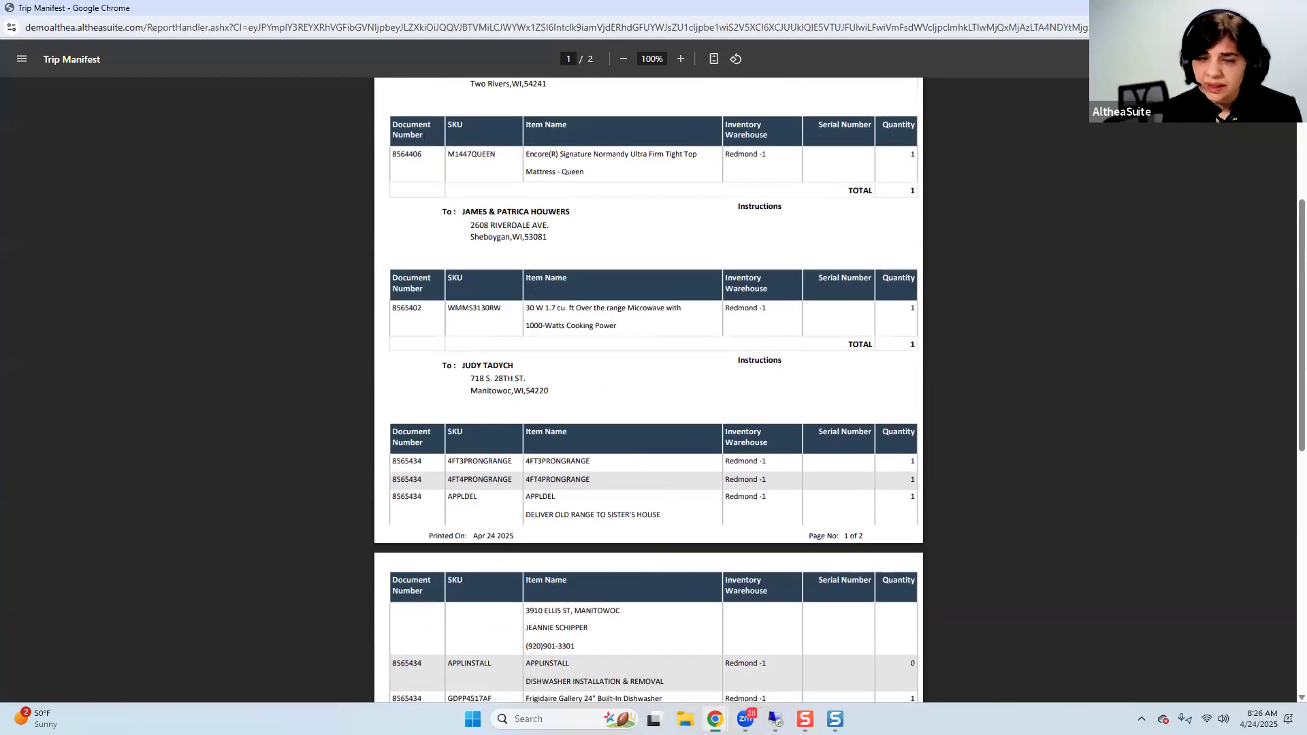
{"action": "left_click", "coordinate": [1290, 9]}
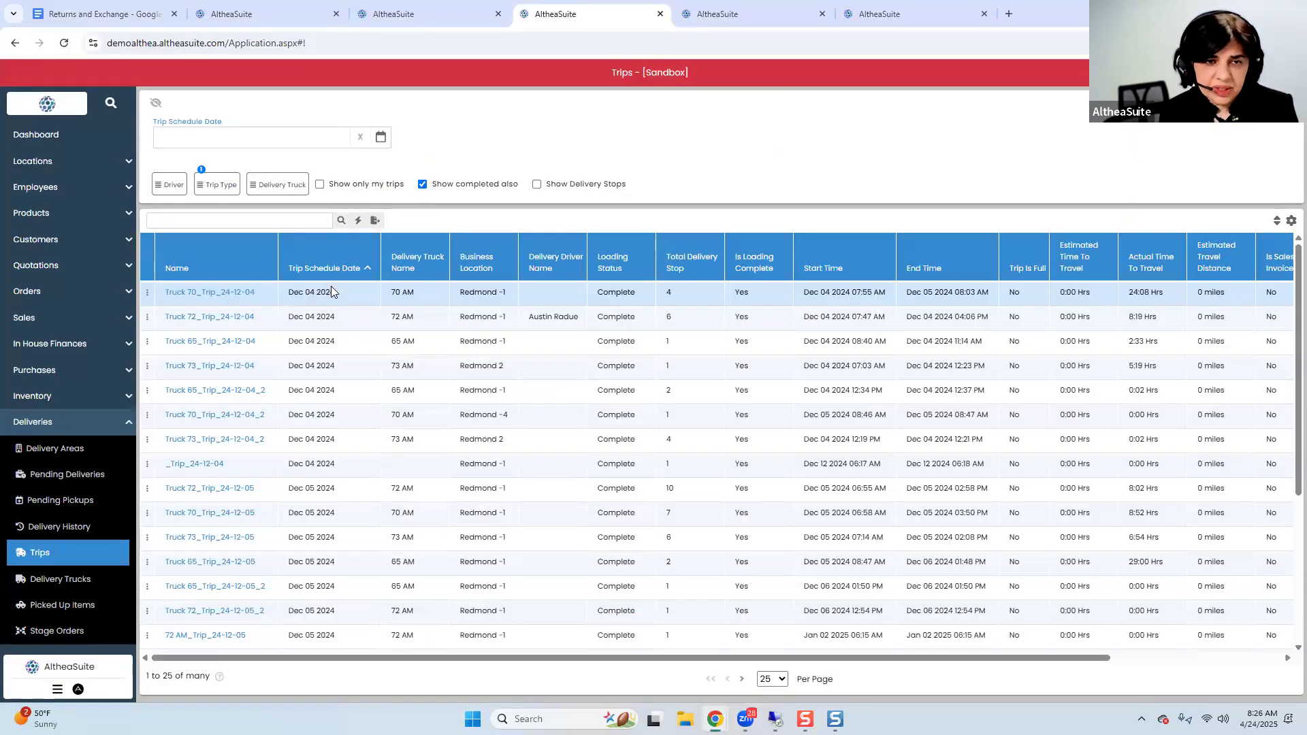
Search the trips for "demo" and show their delivery stops
{"action": "double_click", "coordinate": [329, 267]}
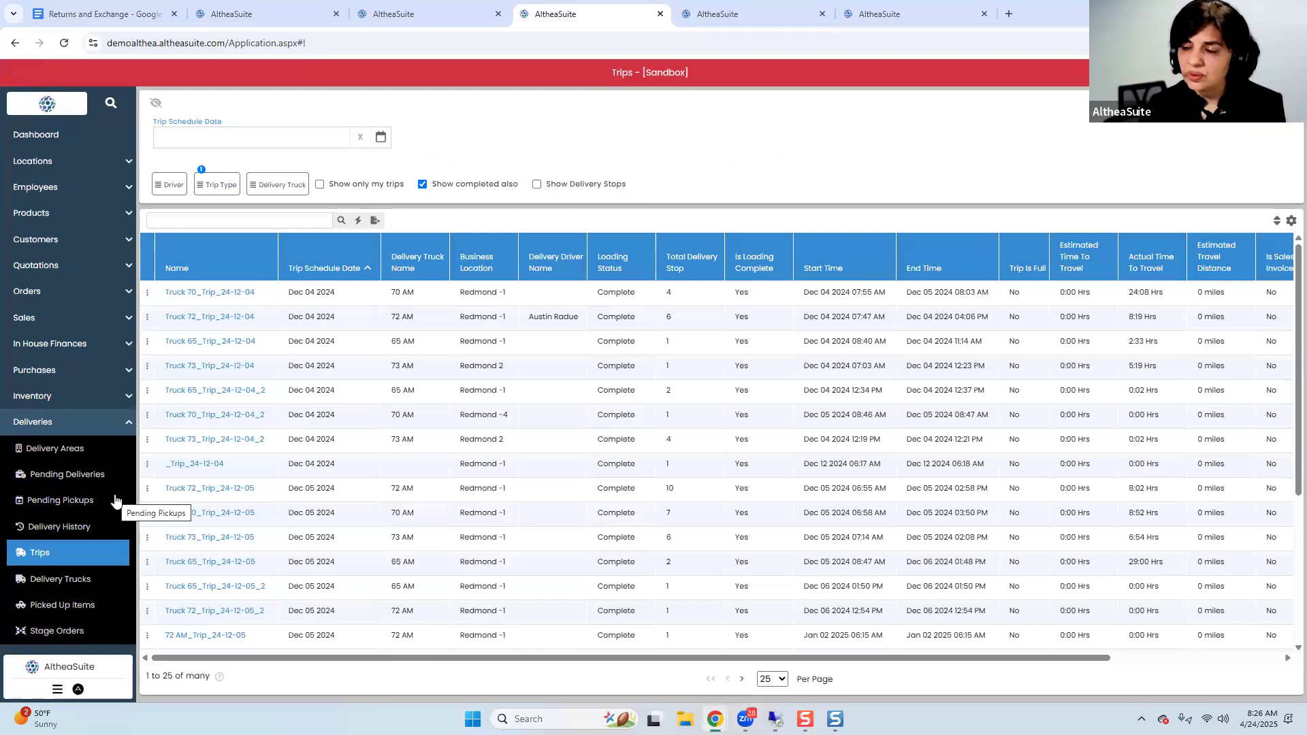
{"action": "left_click", "coordinate": [252, 227]}
{"action": "type", "text": "demo"}
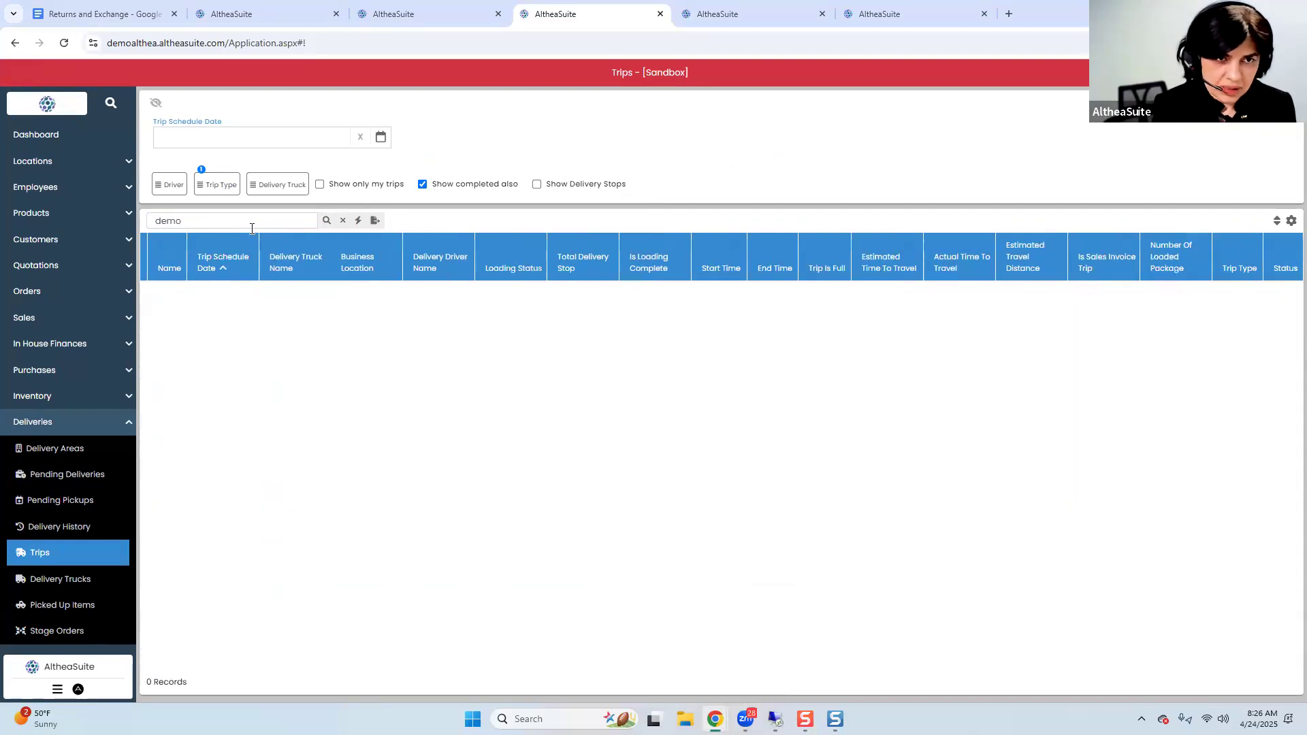
{"action": "type", "text": "customer"}
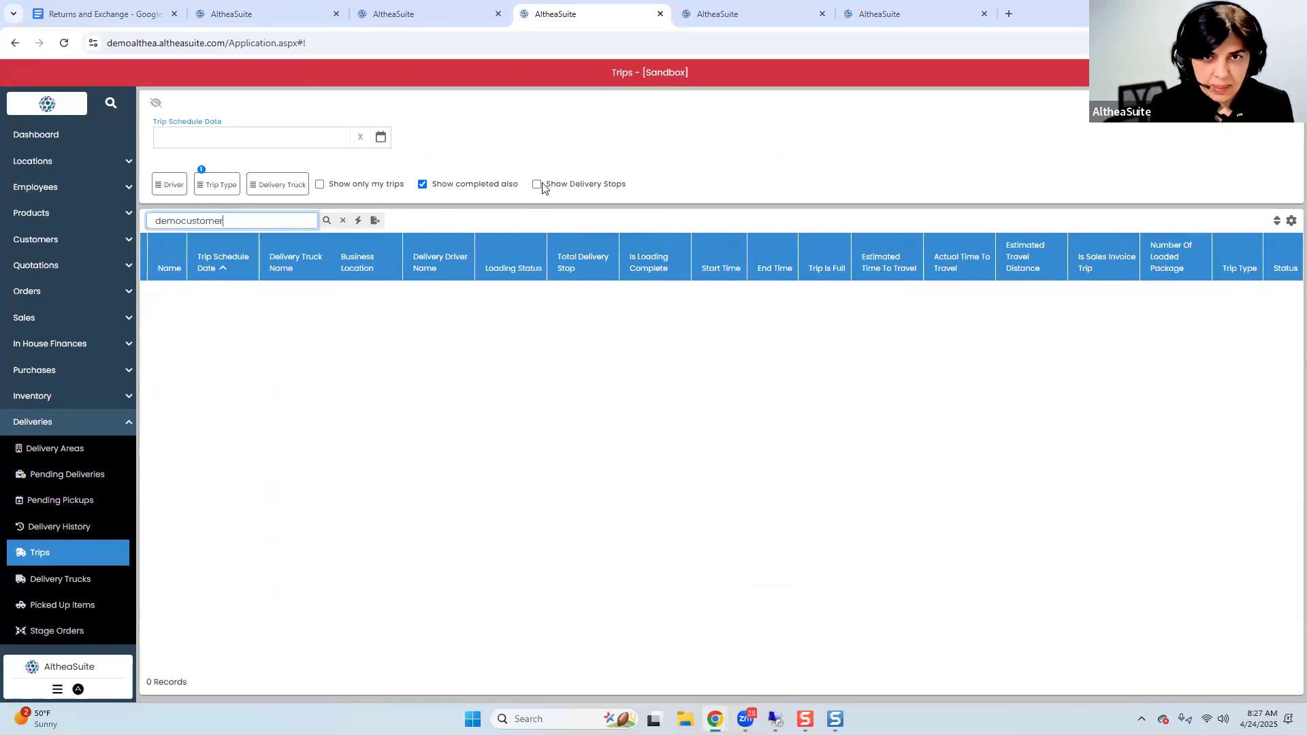
{"action": "left_click", "coordinate": [579, 186]}
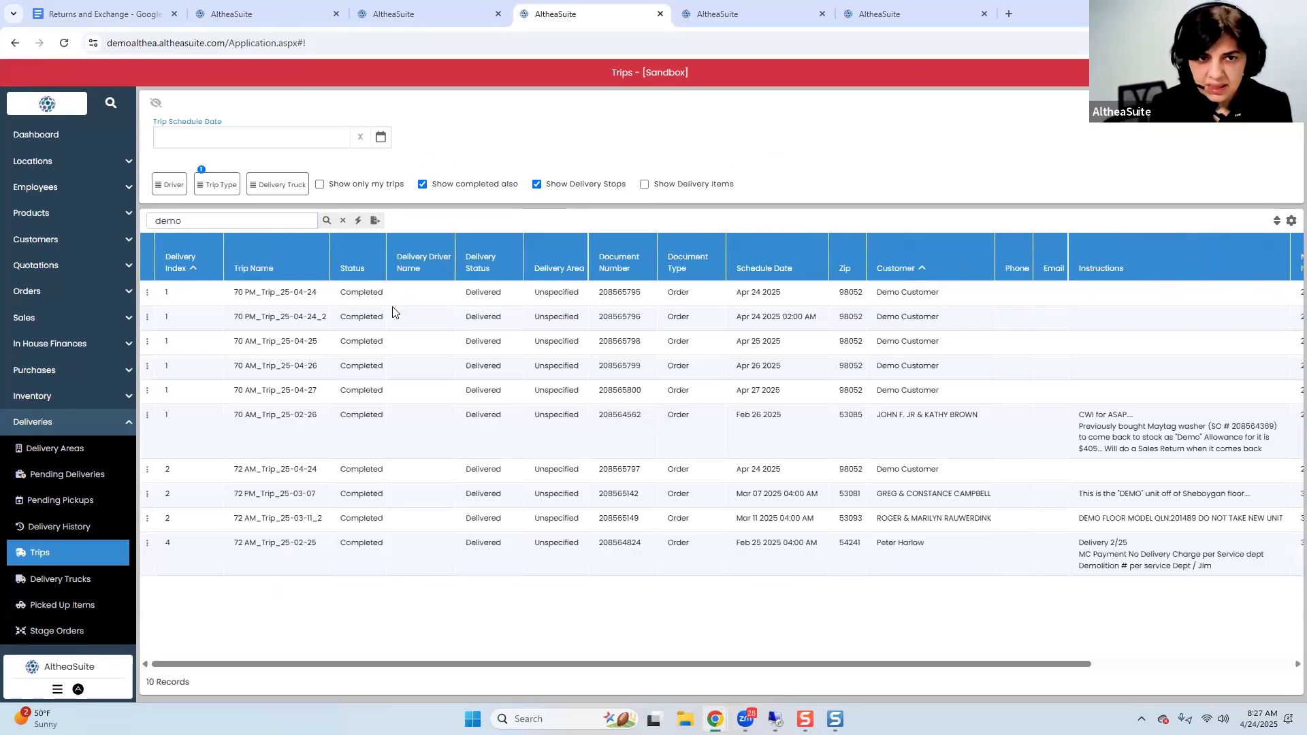
Print the manifest of 70 PM_Trip_25-04-24, examine the delivered items and close it
{"action": "left_click", "coordinate": [156, 297]}
{"action": "left_click", "coordinate": [149, 297]}
{"action": "left_click", "coordinate": [179, 338]}
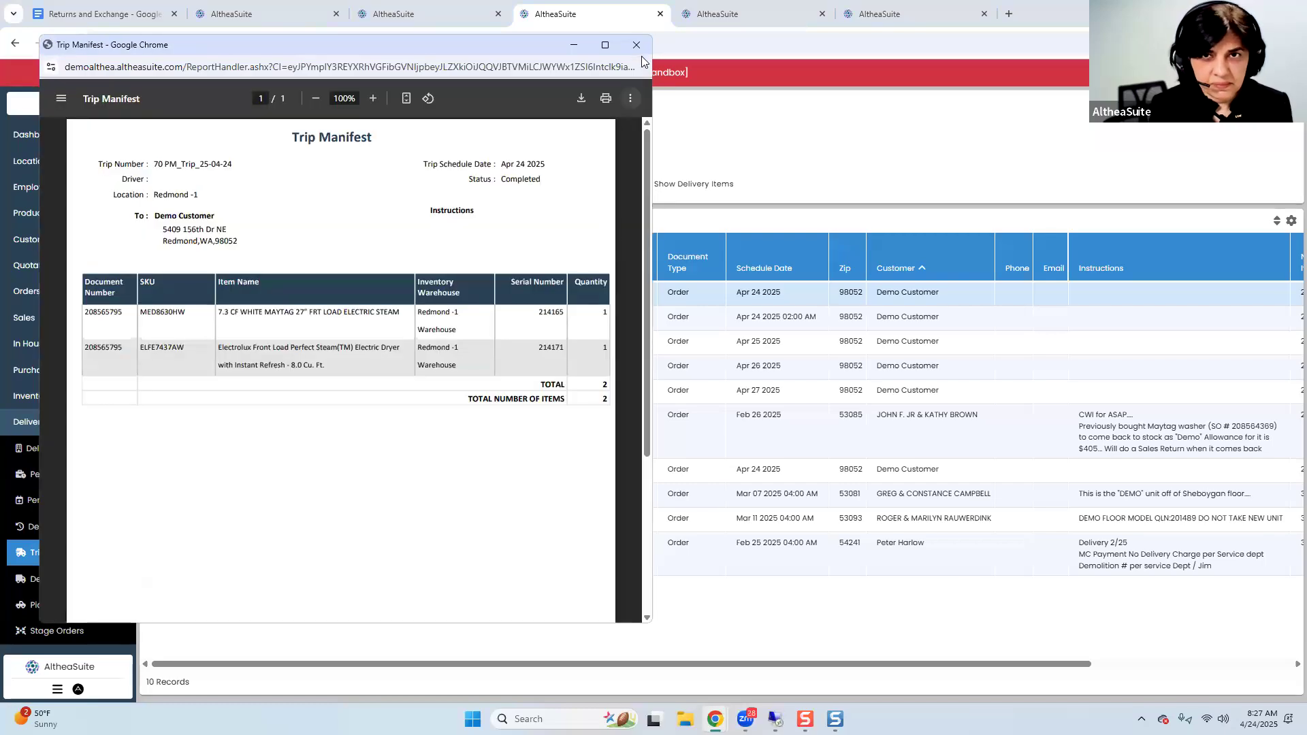
{"action": "left_click", "coordinate": [636, 45]}
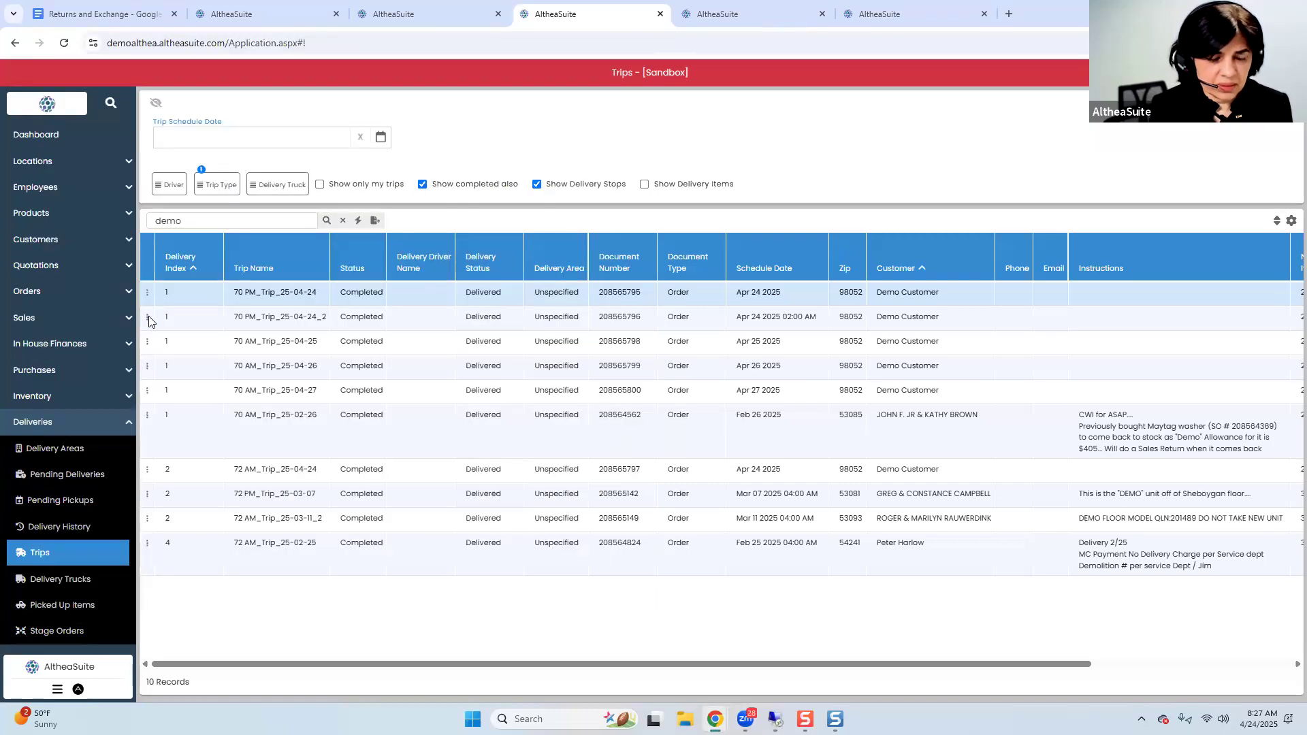
Print the manifest of 70 PM_Trip_25-04-24_2, widen its window to examine the exchange quantities, and close it
{"action": "left_click", "coordinate": [148, 317]}
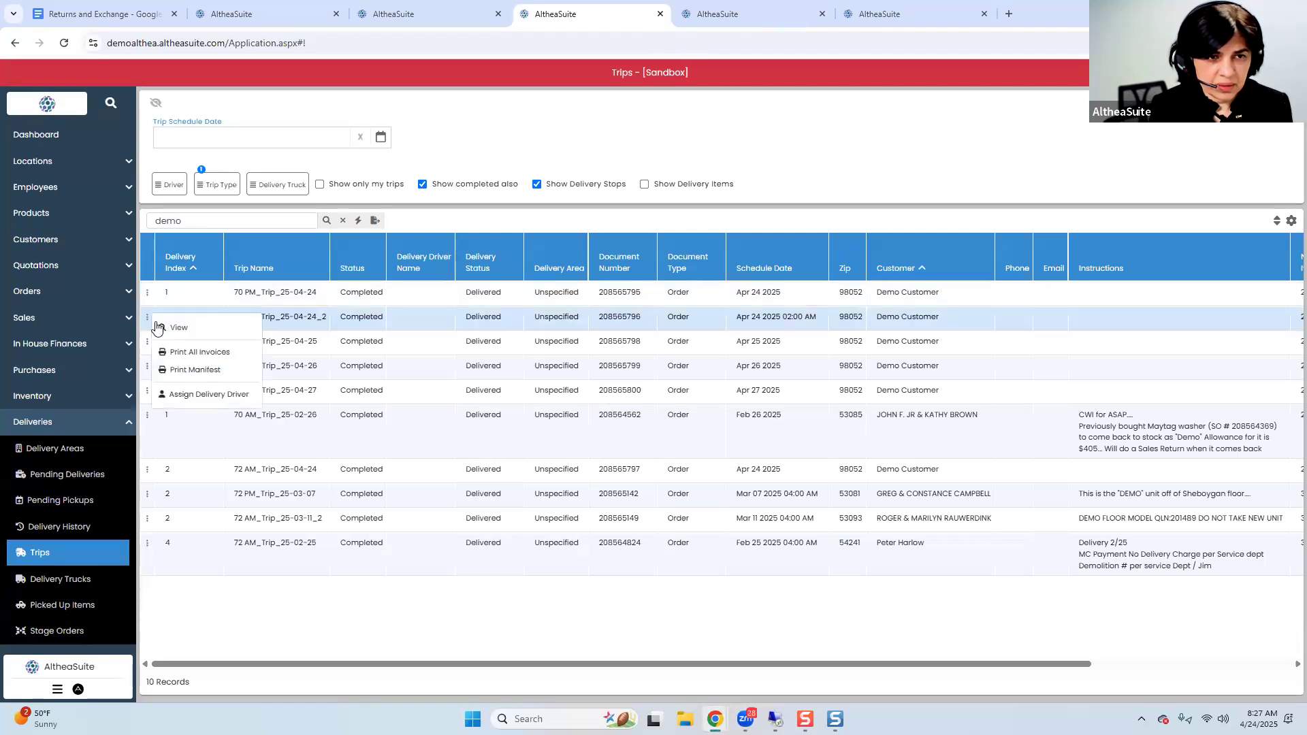
{"action": "left_click", "coordinate": [195, 371]}
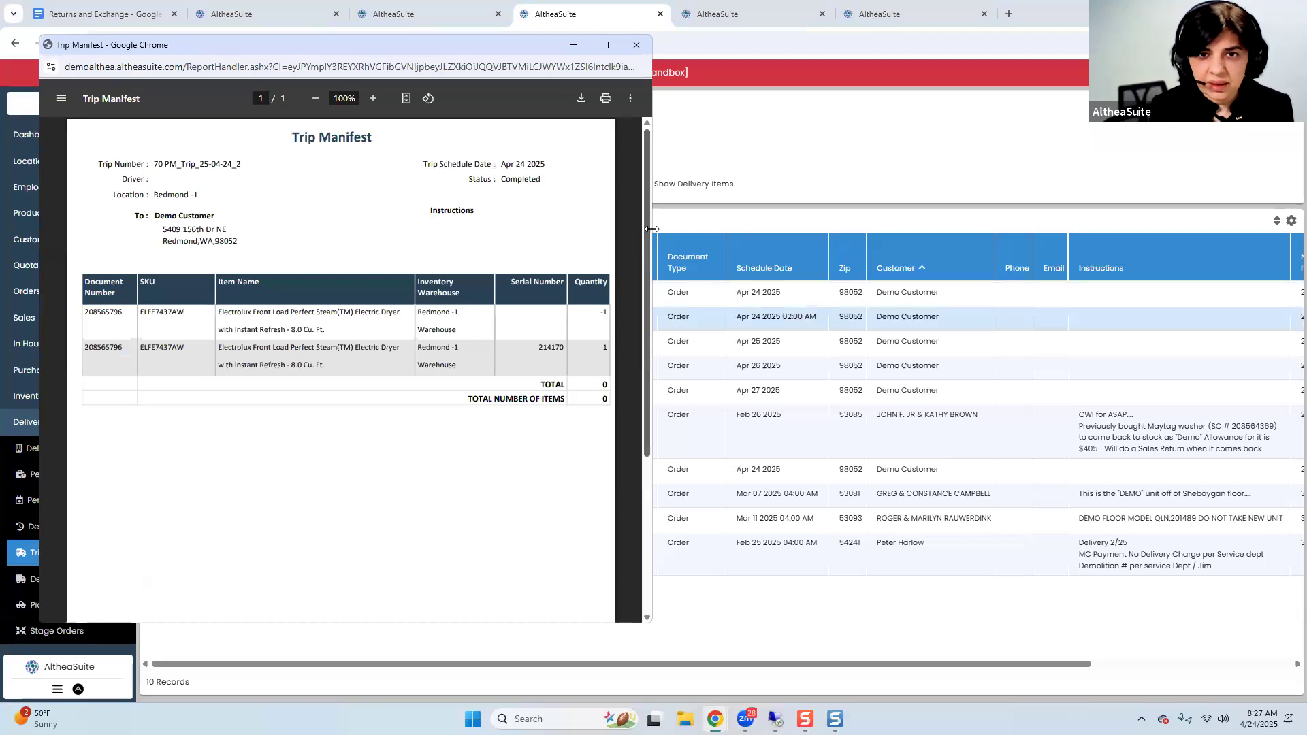
{"action": "left_click_drag", "start_coordinate": [650, 229], "coordinate": [924, 231]}
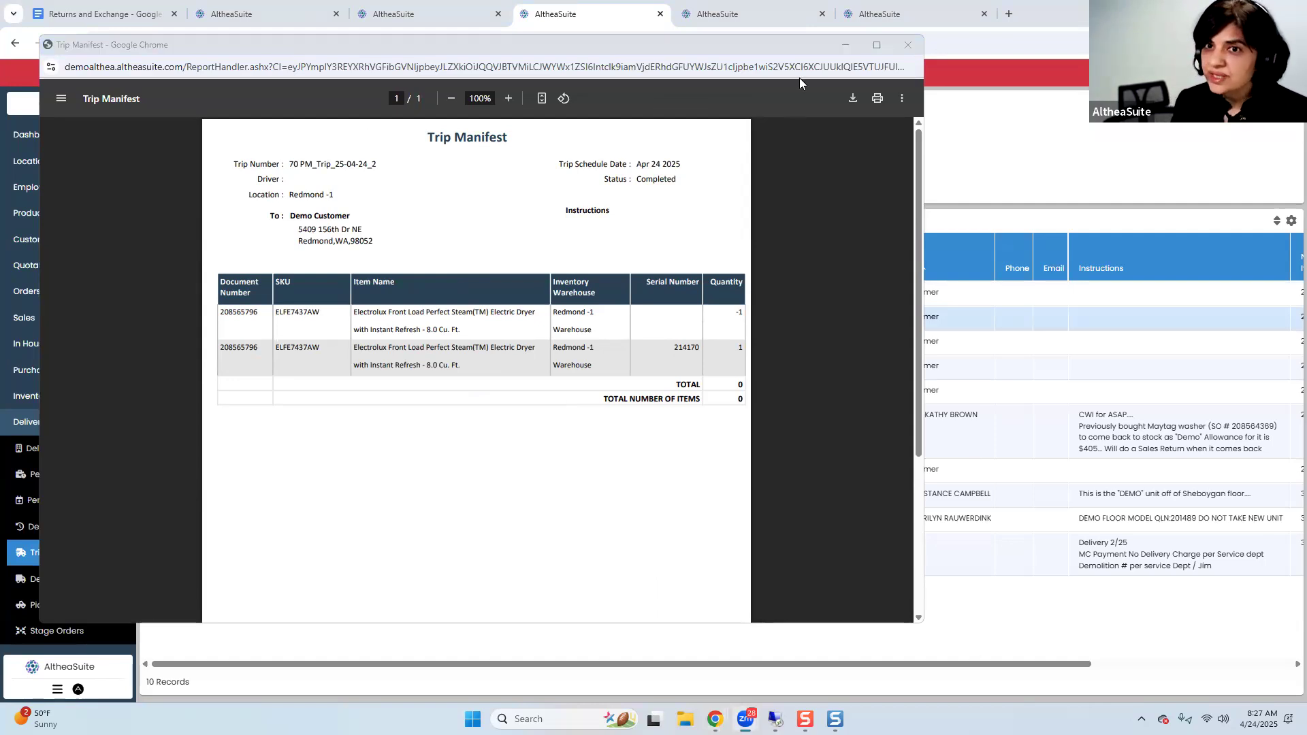
{"action": "left_click", "coordinate": [906, 47]}
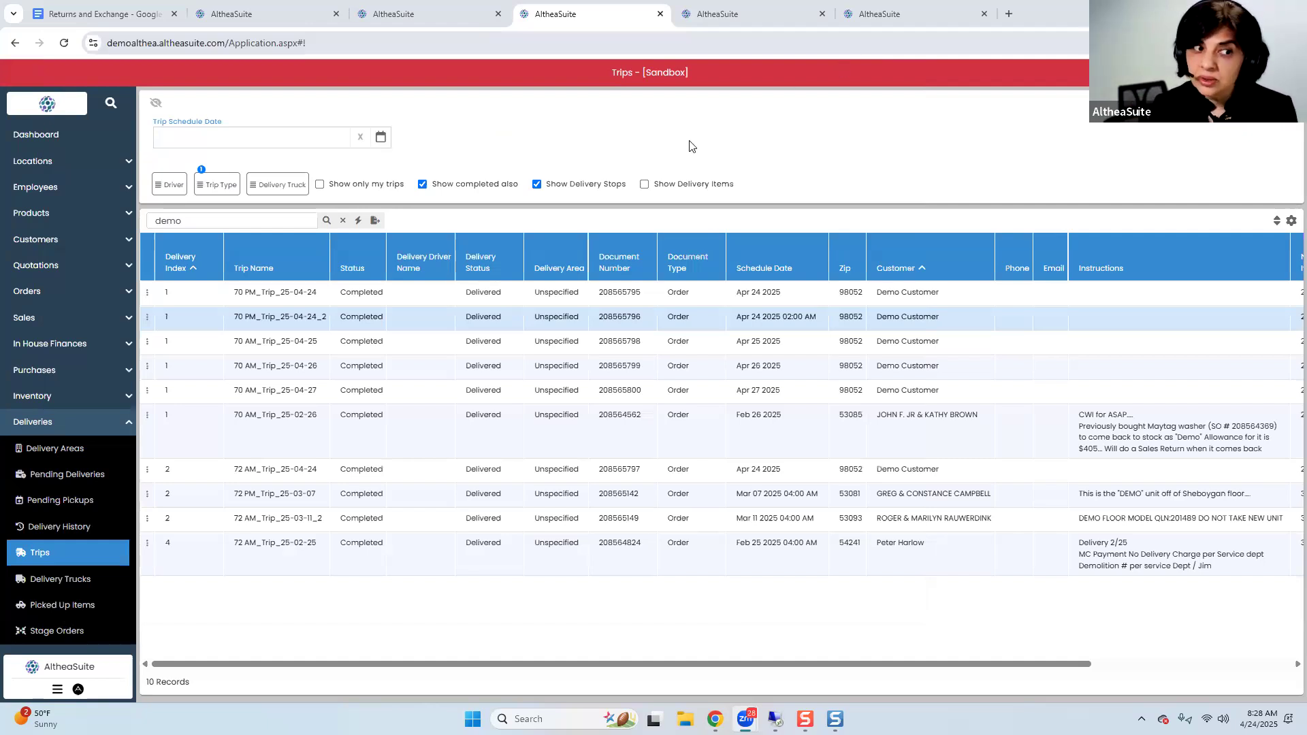
Open the Sales Invoices list under Sales, followed by the Sales Returns list, to examine the latest entries
{"action": "left_click", "coordinate": [37, 426]}
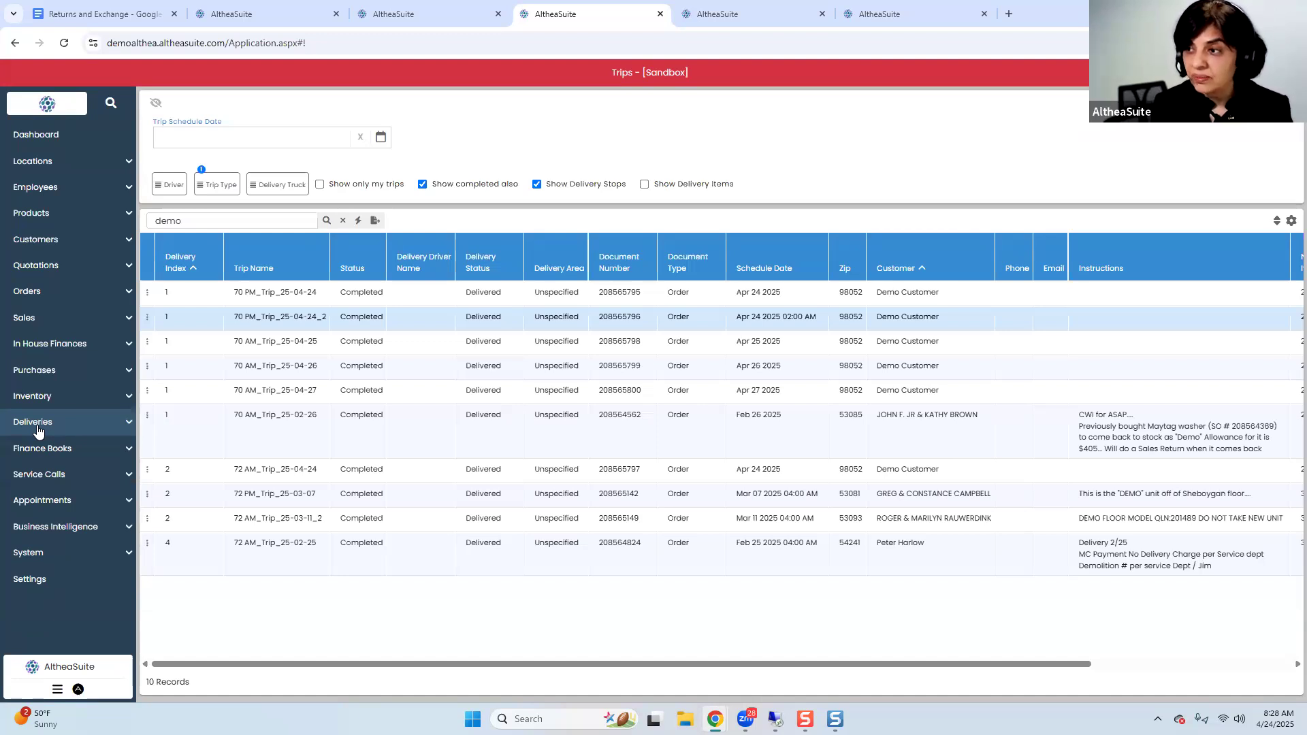
{"action": "left_click", "coordinate": [49, 318]}
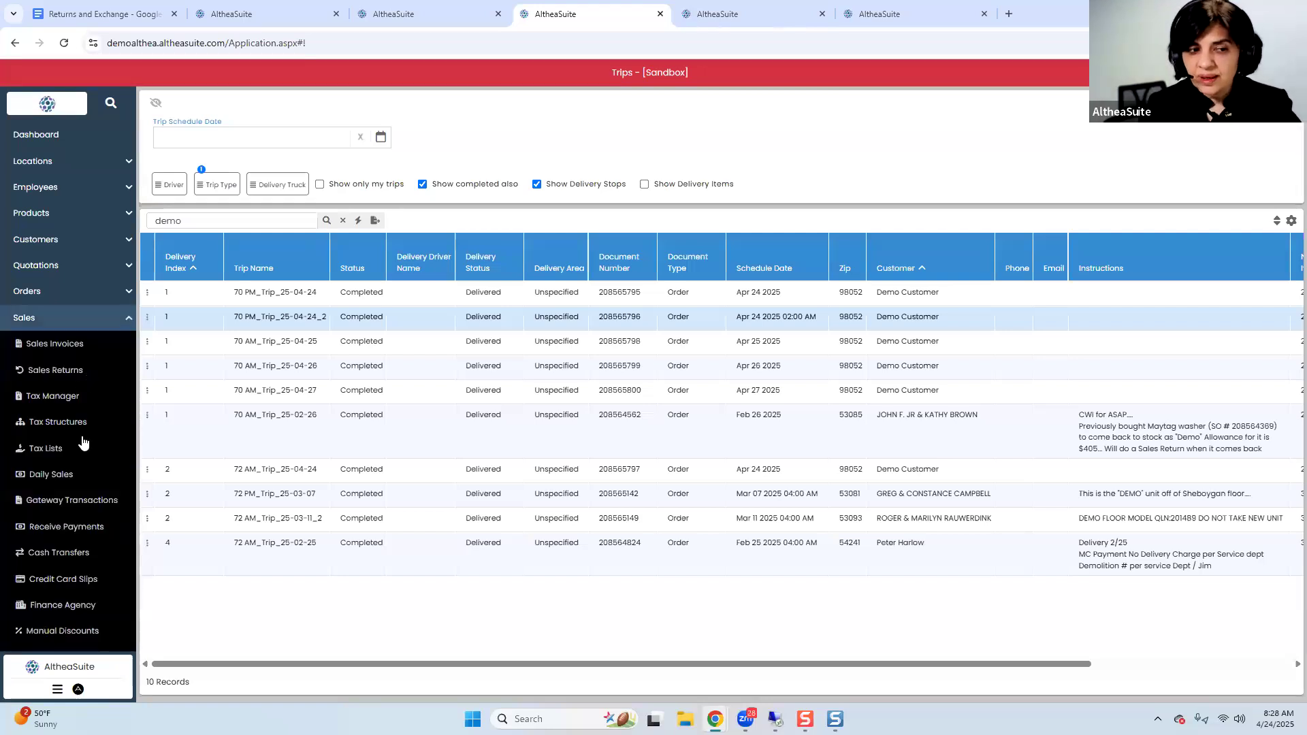
{"action": "left_click", "coordinate": [70, 345]}
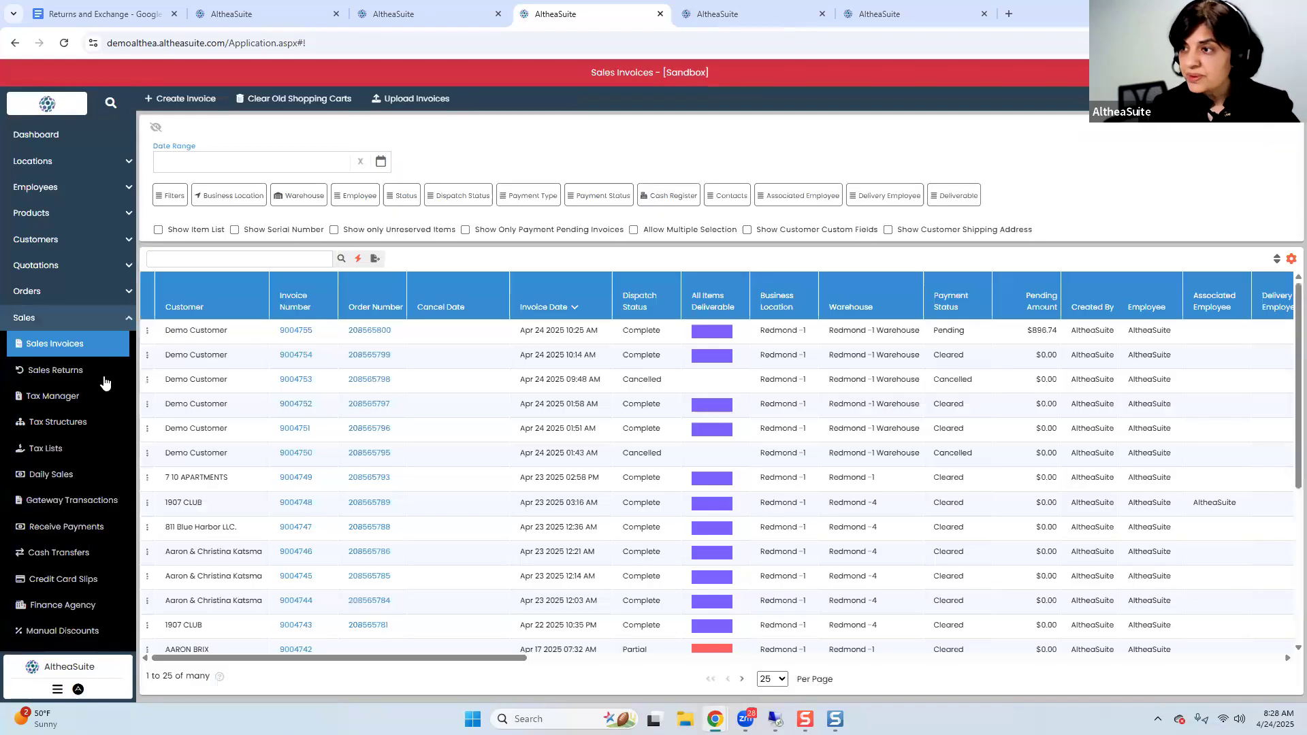
{"action": "left_click", "coordinate": [104, 378]}
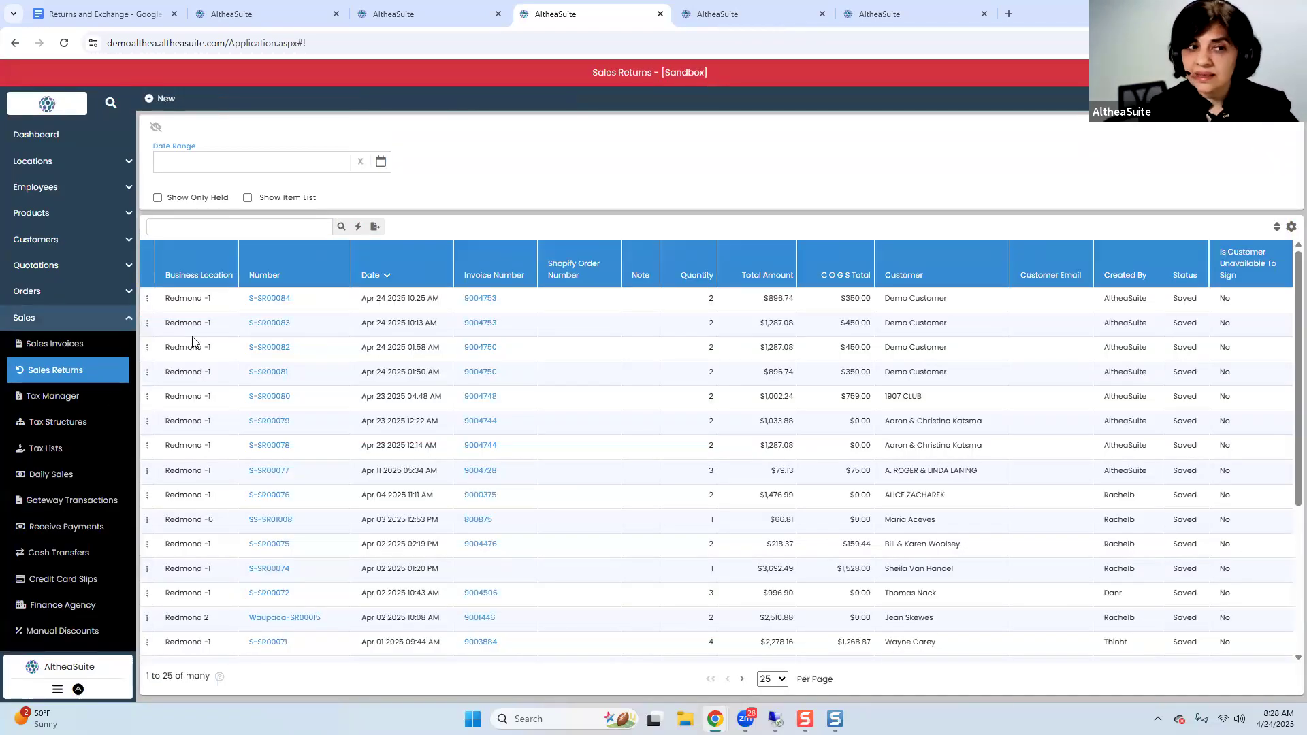
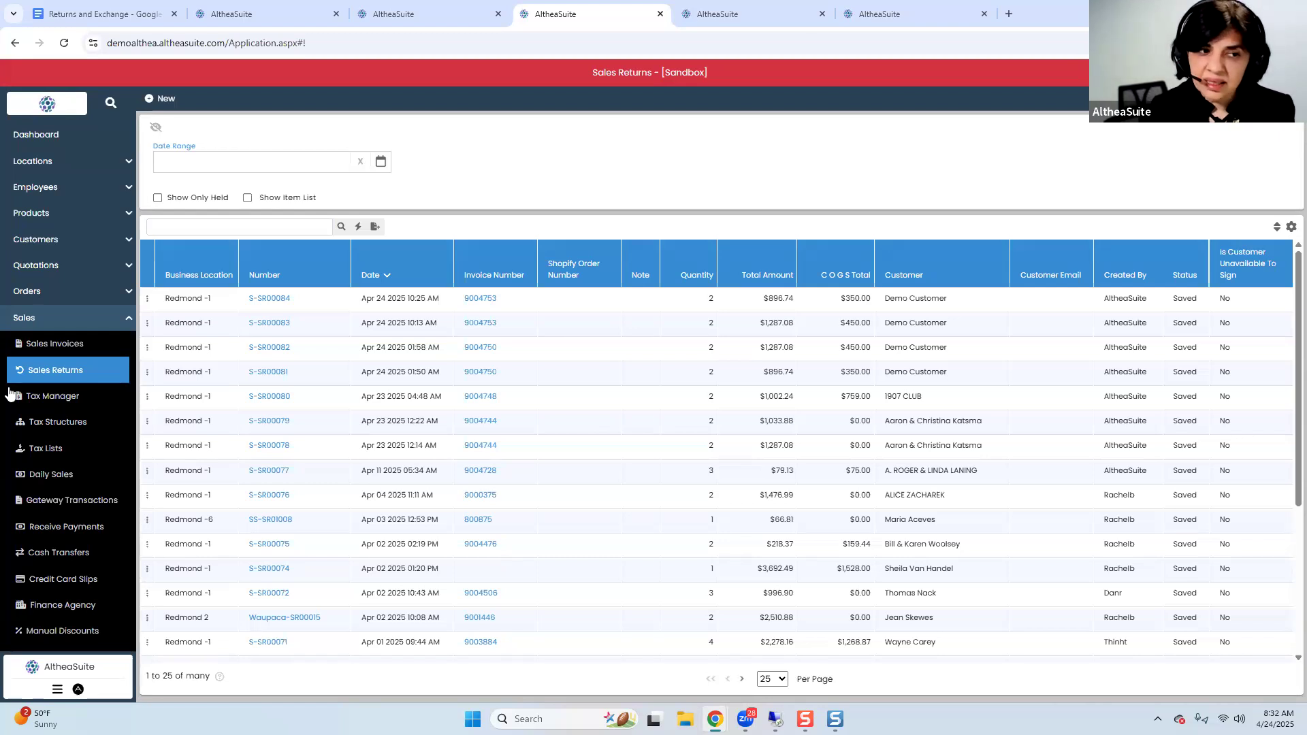
Open Delivery History and examine the actions available for the order delivered on 70 AM_Trip_25-04-26
{"action": "left_click", "coordinate": [61, 324]}
{"action": "left_click", "coordinate": [45, 424]}
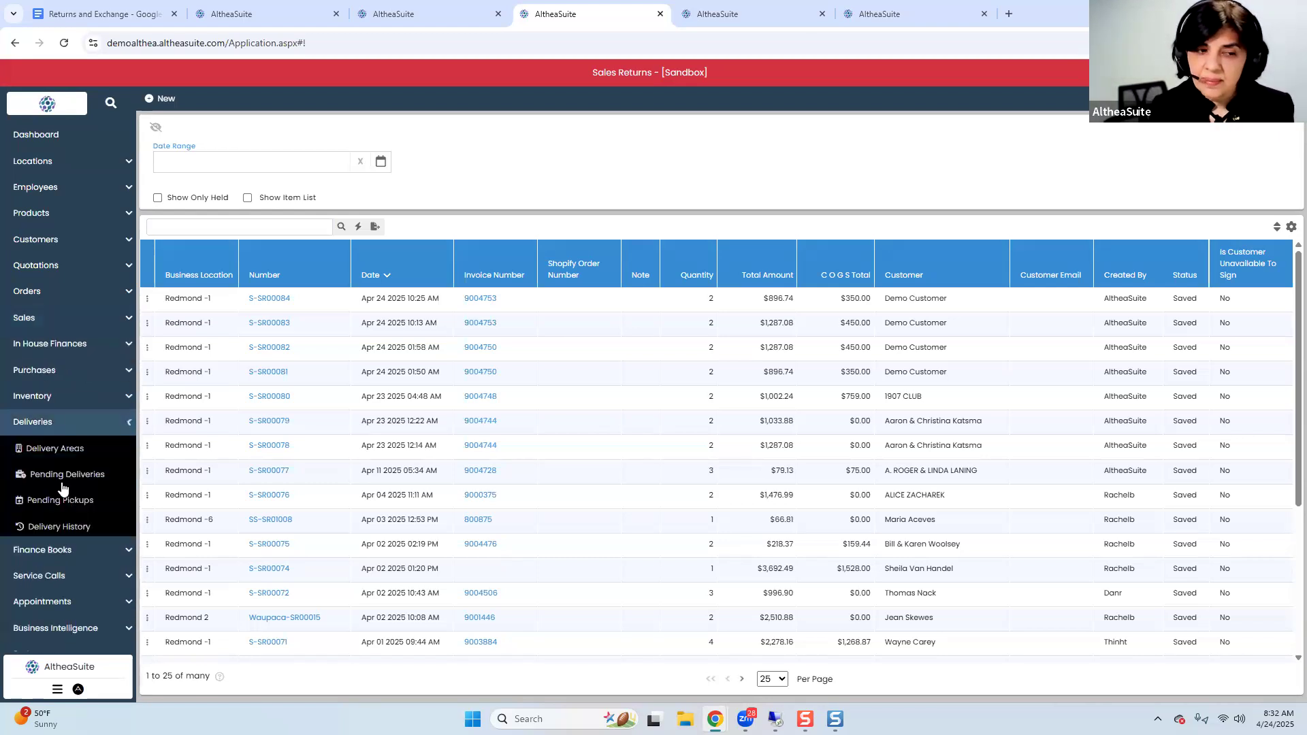
{"action": "left_click", "coordinate": [68, 527]}
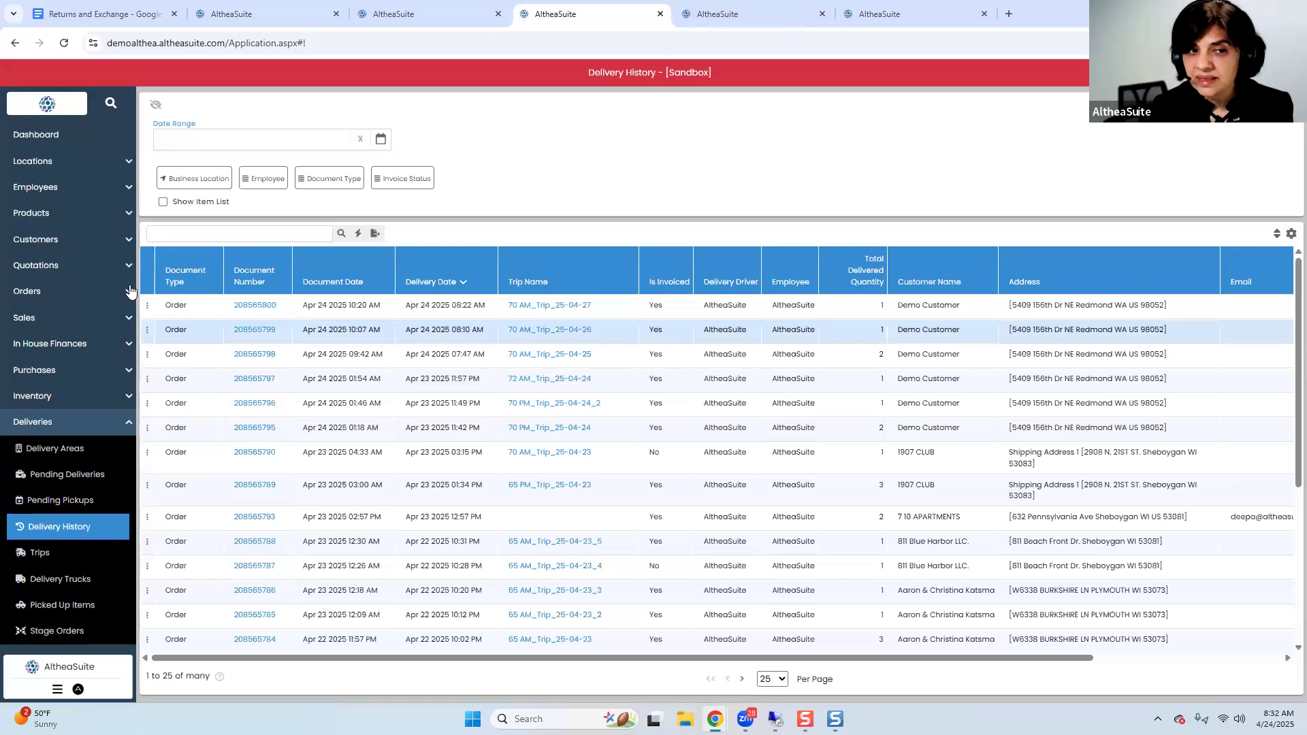
{"action": "left_click", "coordinate": [147, 330]}
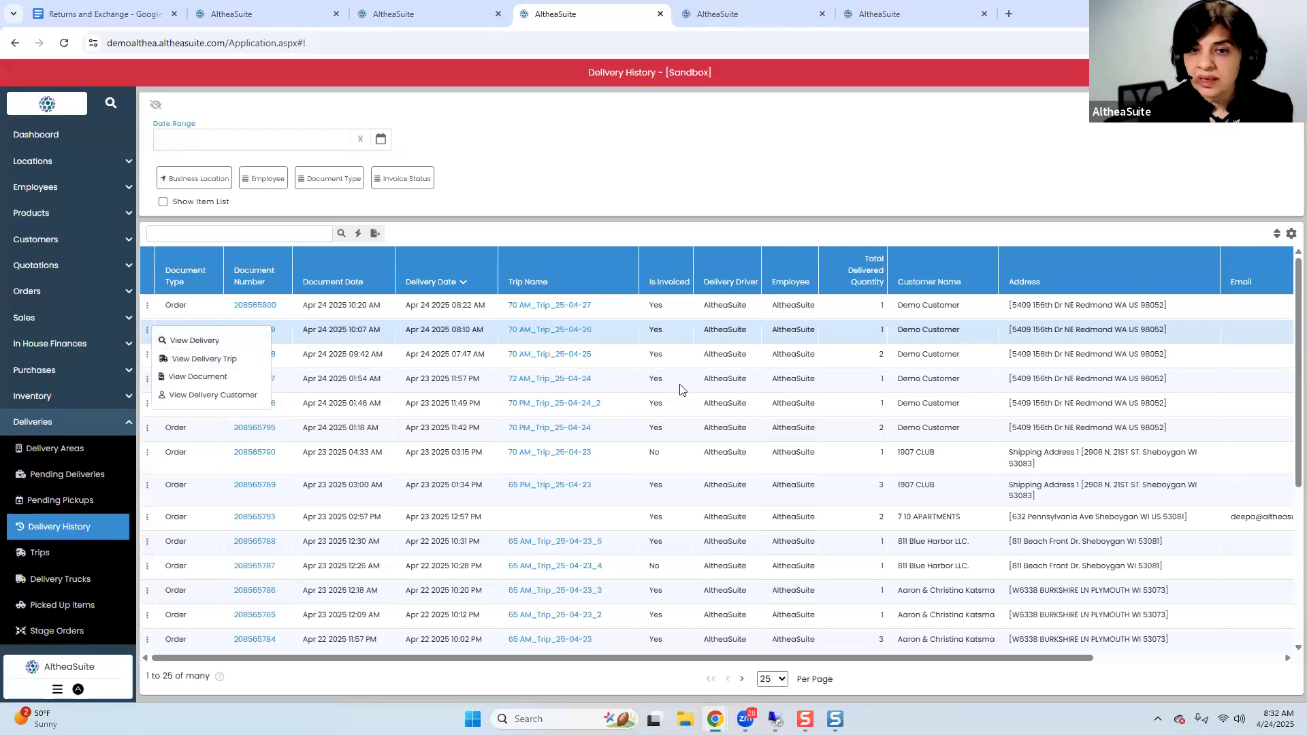
{"action": "left_click", "coordinate": [666, 470]}
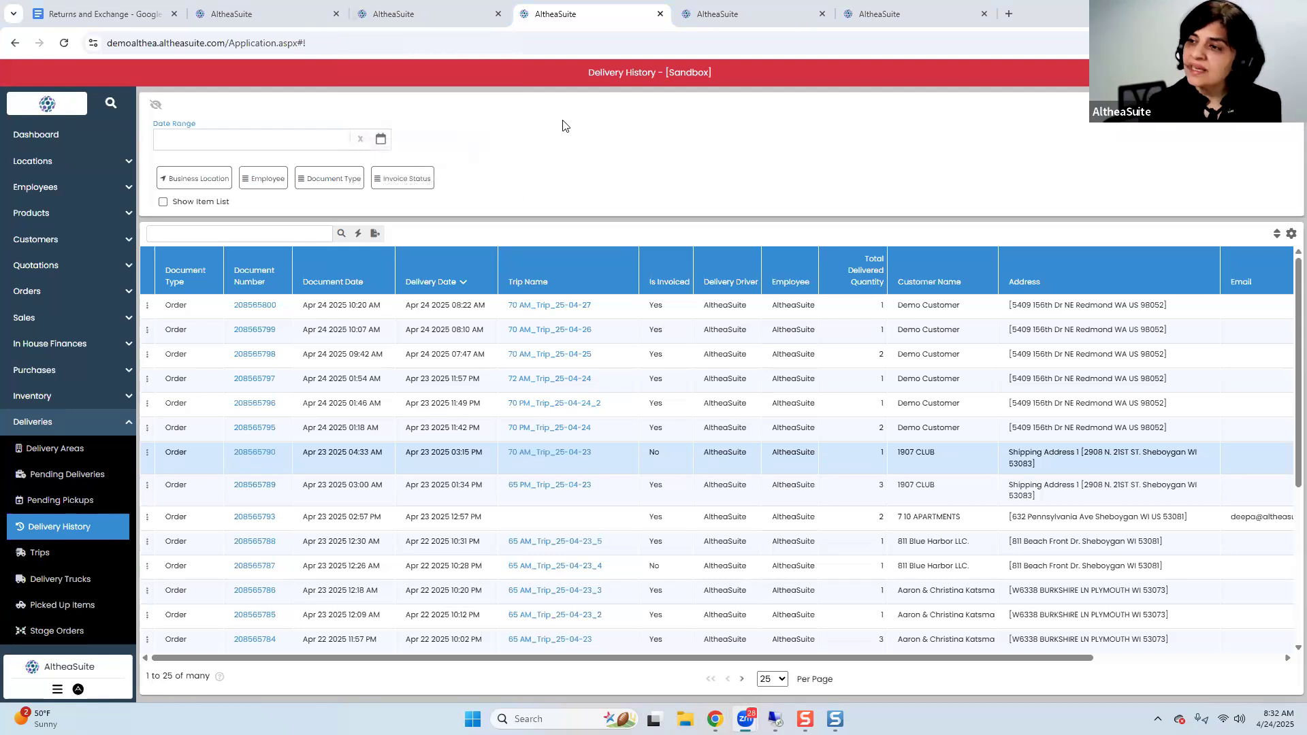
In the browser tab showing Picked Up Items, open the Serial Numbers list under Inventory
{"action": "left_click", "coordinate": [753, 10]}
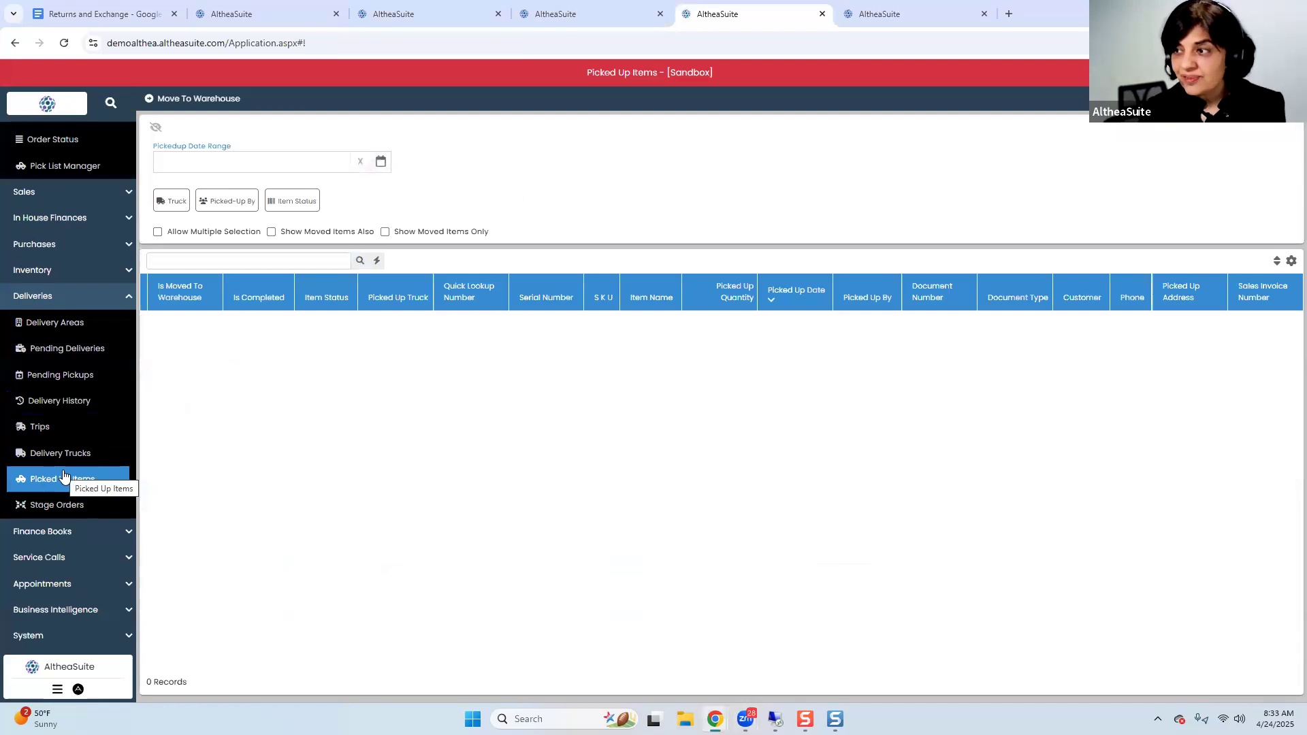
{"action": "left_click", "coordinate": [38, 301]}
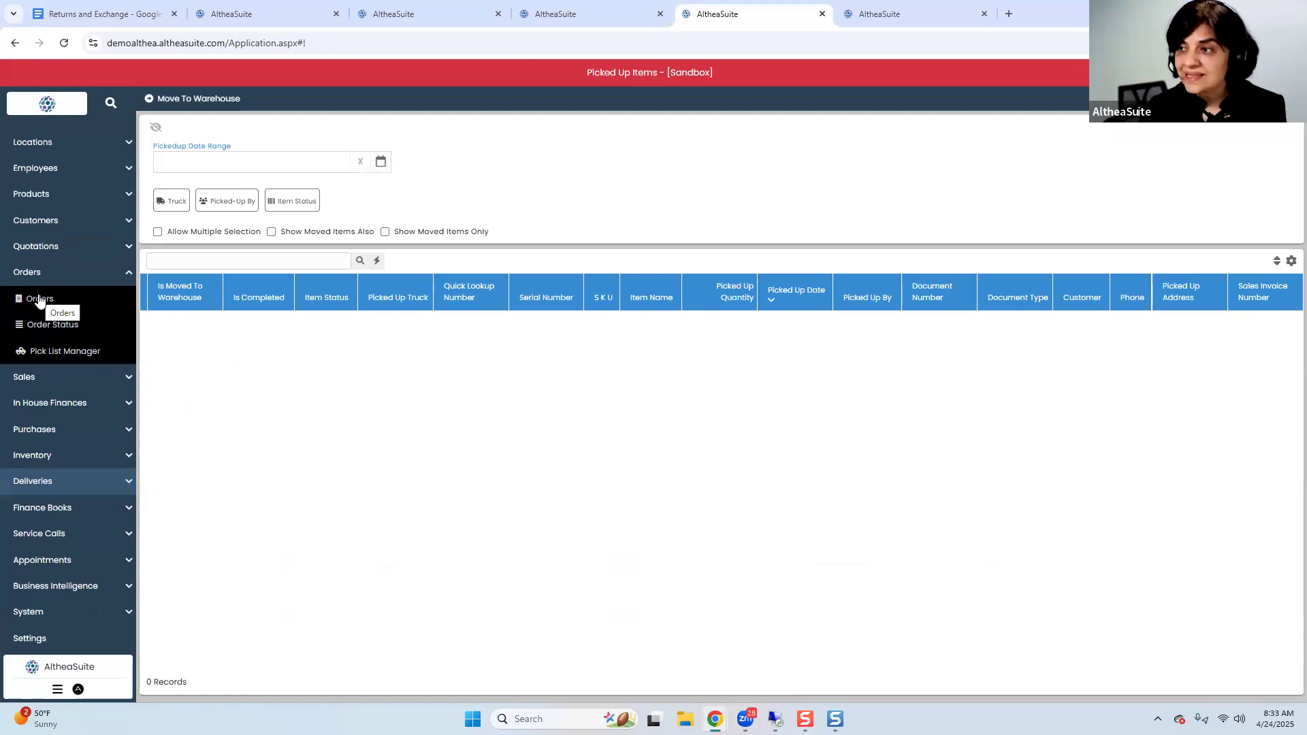
{"action": "left_click", "coordinate": [43, 463]}
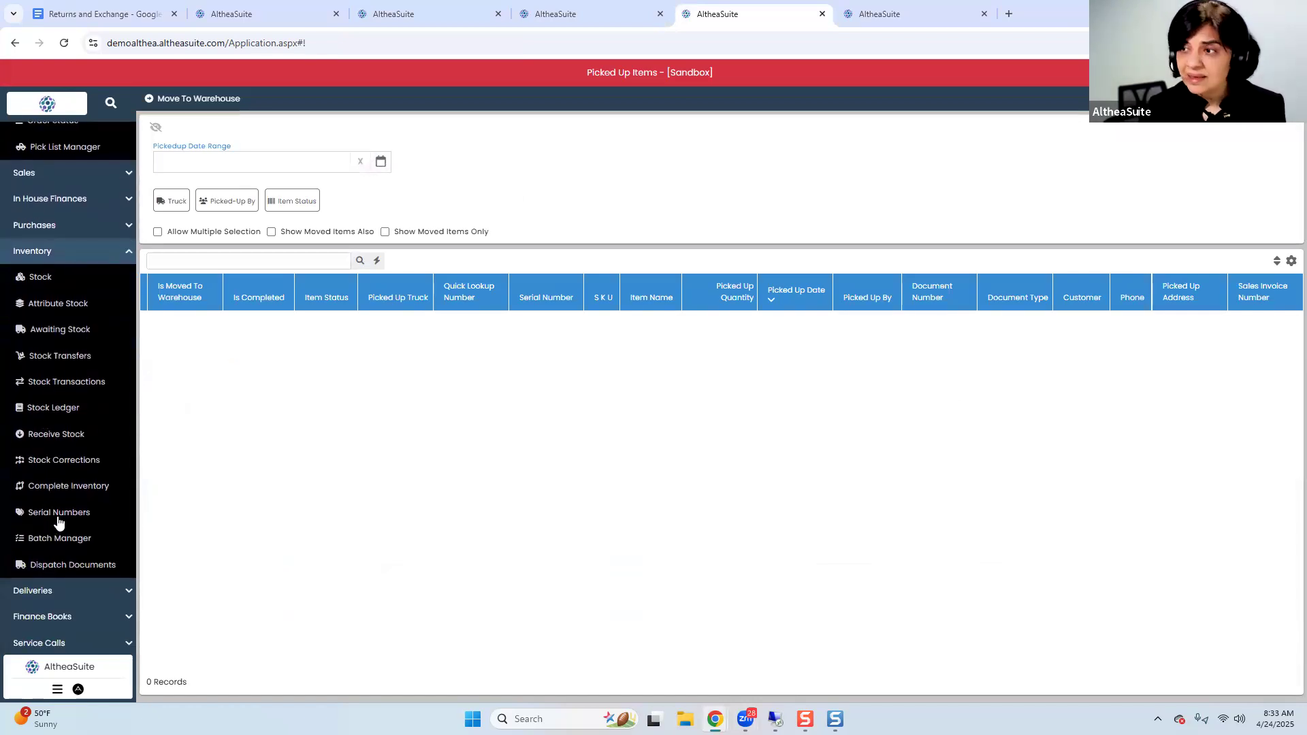
{"action": "left_click", "coordinate": [59, 519]}
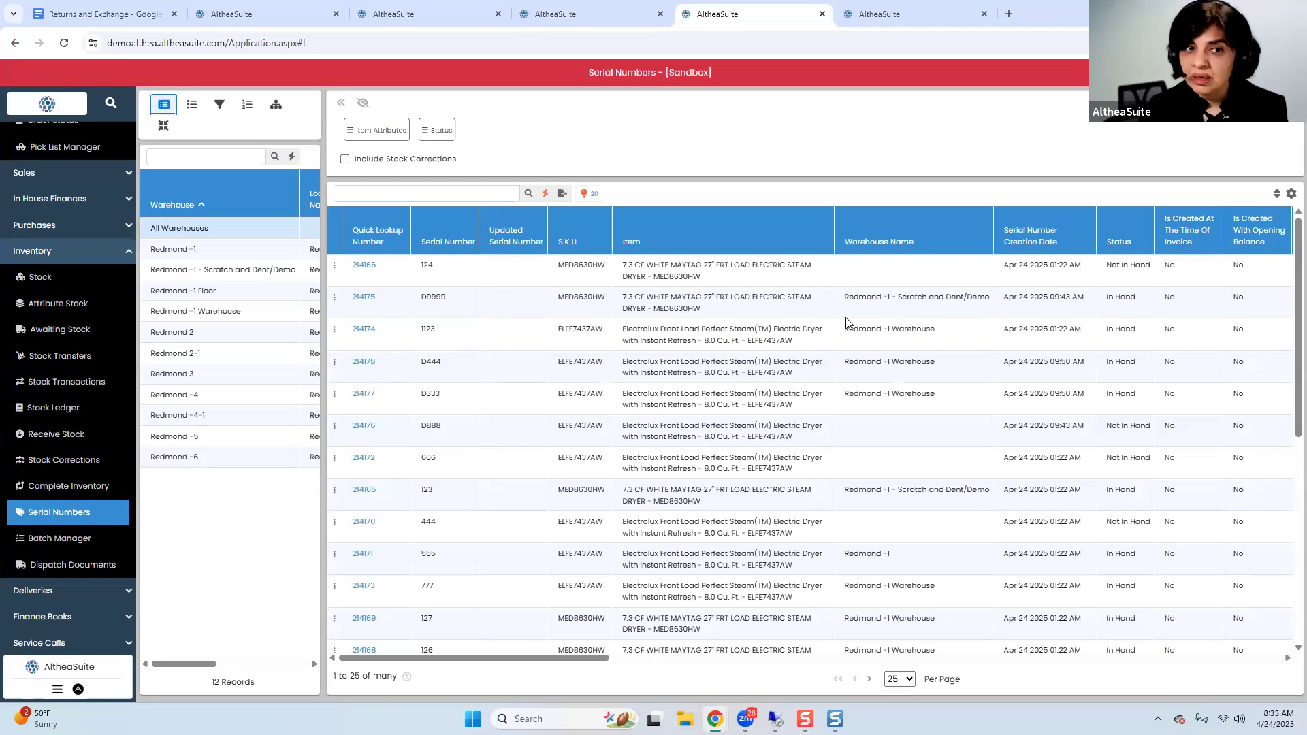
Examine further columns of the Serial Numbers list, and start a new order from Orders in the browser tab filtered to serial record 214175
{"action": "left_click_drag", "start_coordinate": [538, 659], "coordinate": [563, 636]}
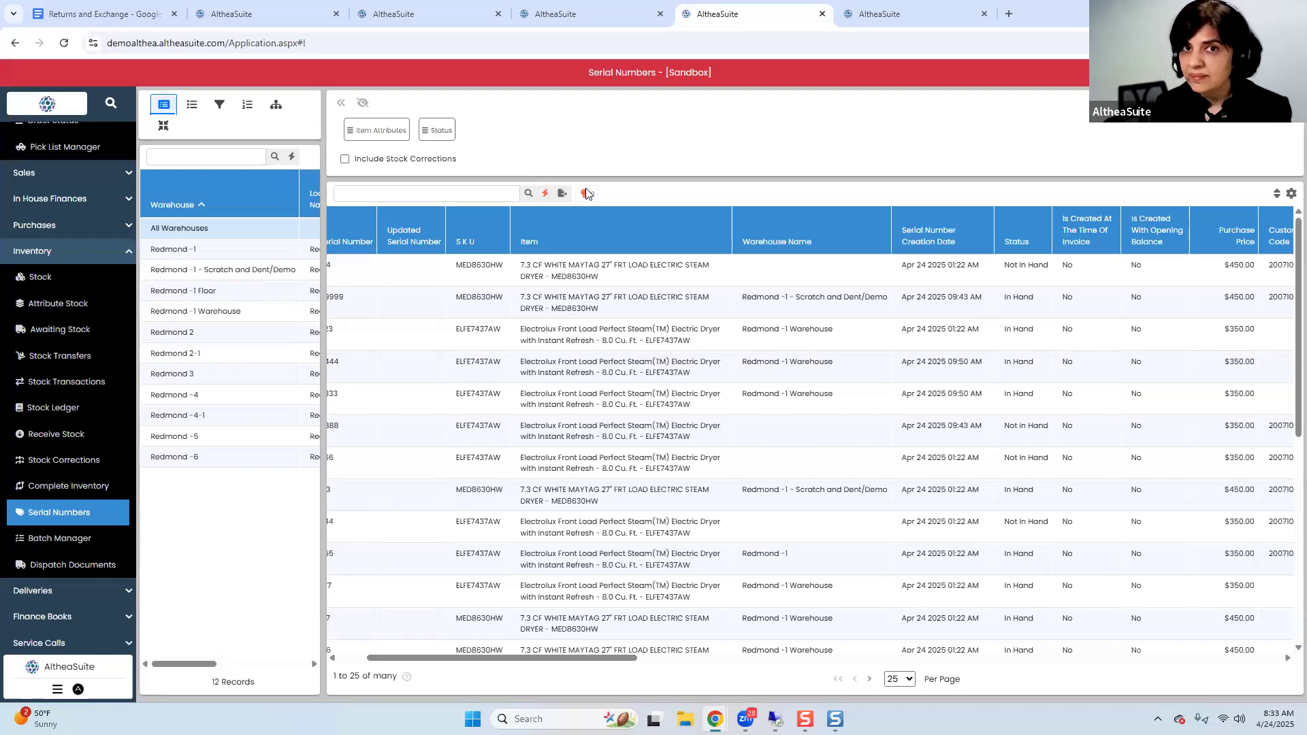
{"action": "left_click", "coordinate": [861, 13]}
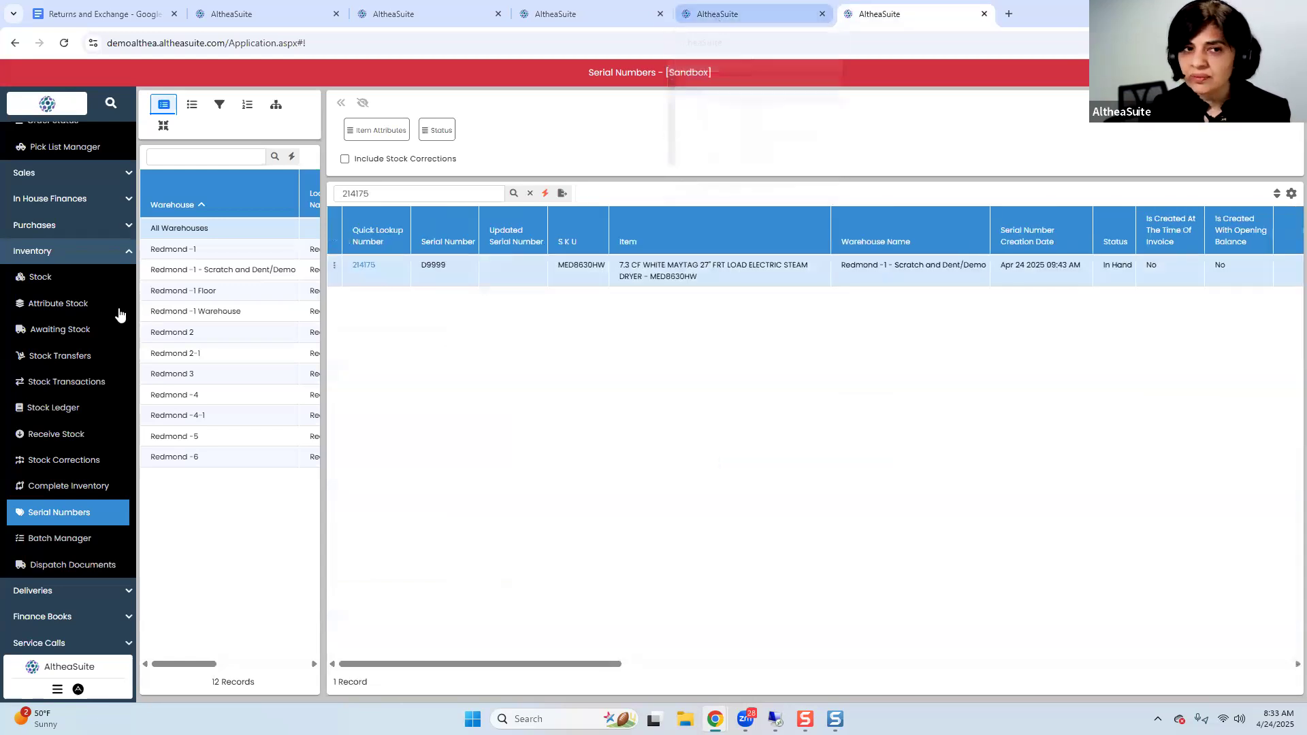
{"action": "scroll", "coordinate": [64, 300], "scroll_direction": "up", "scroll_amount": 3}
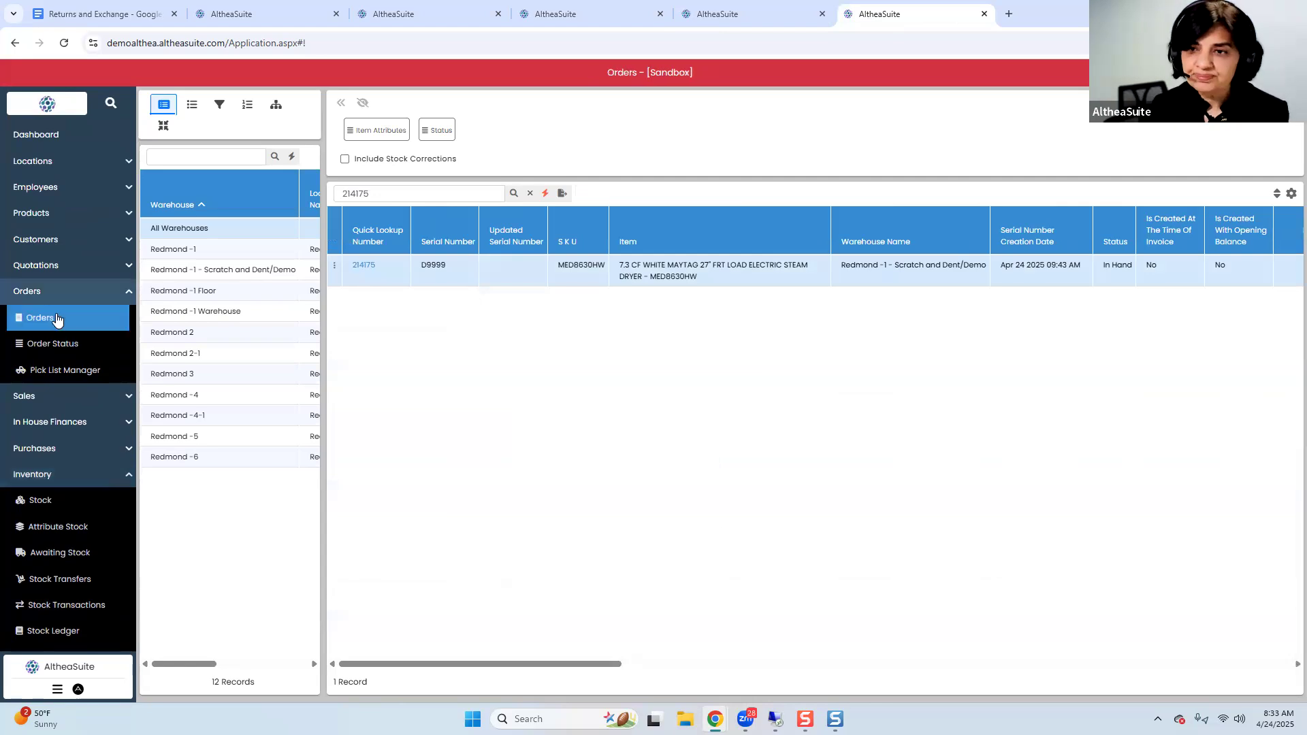
{"action": "left_click", "coordinate": [58, 320]}
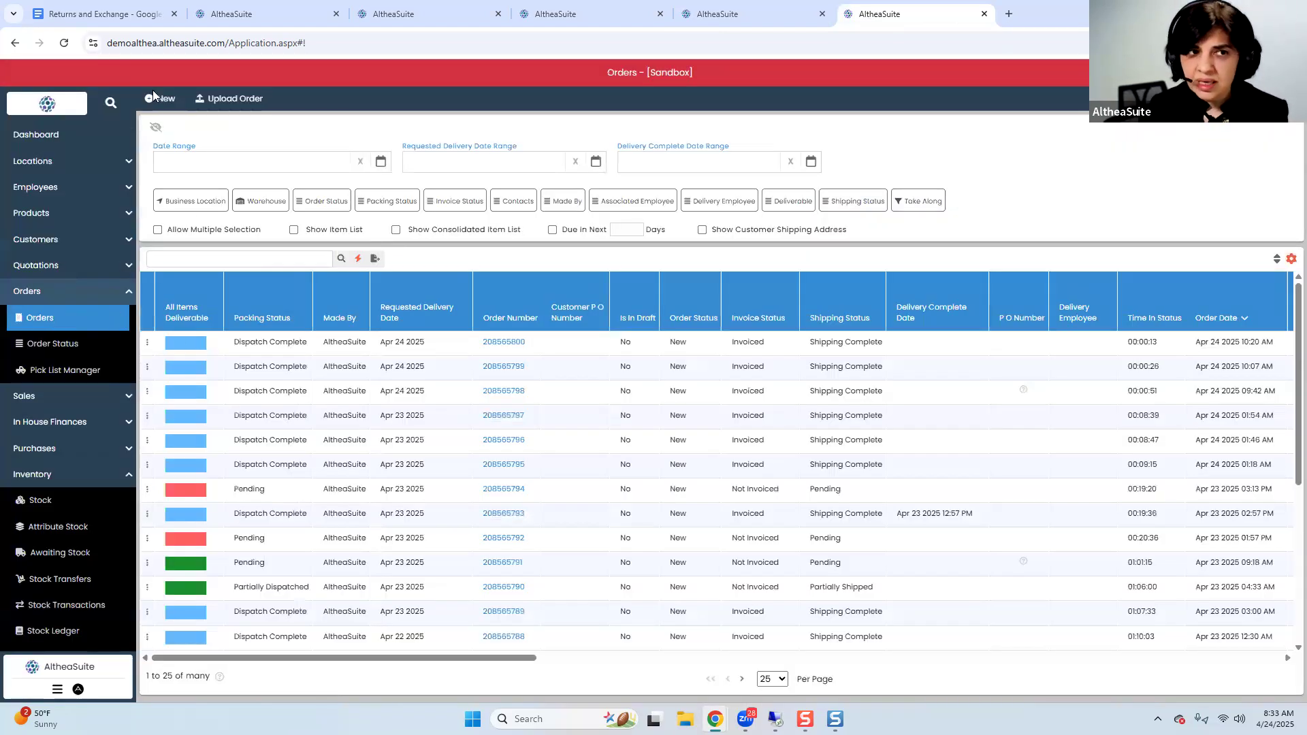
{"action": "left_click", "coordinate": [161, 99]}
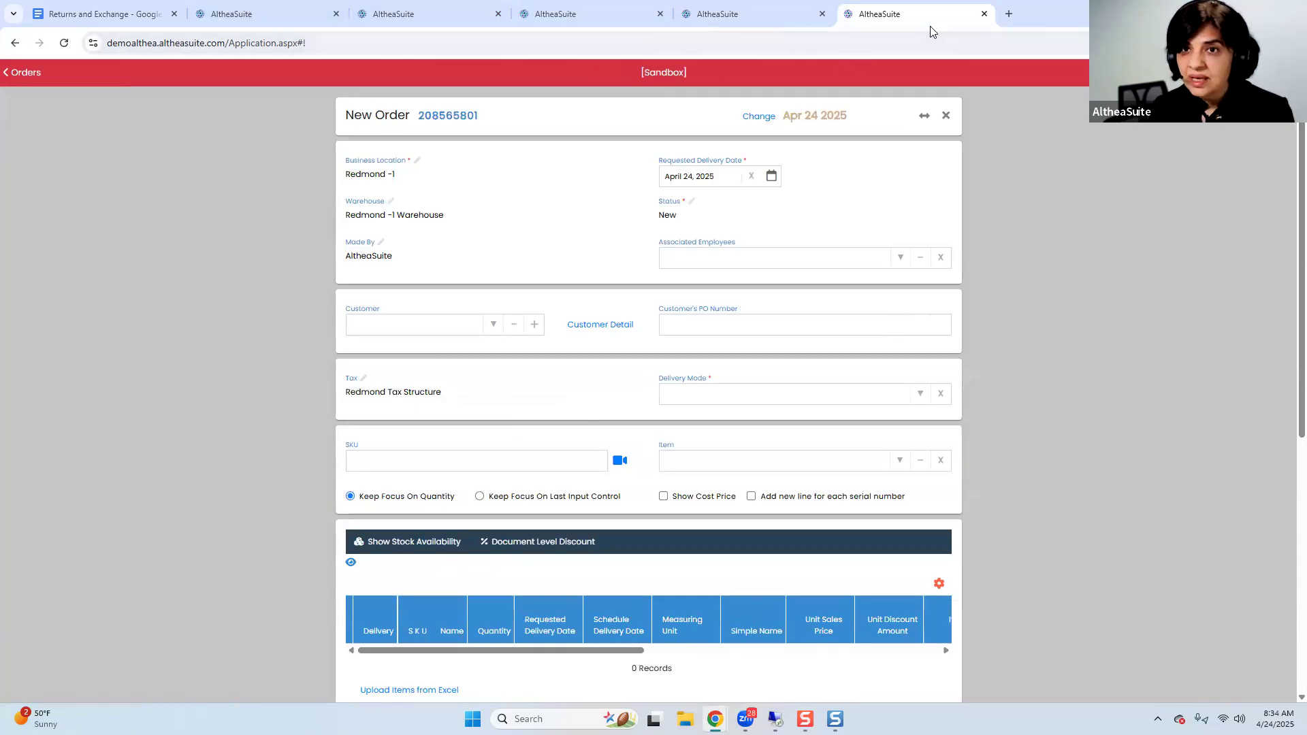
Open a blank browser tab and review the Delivery History lists in the two AltheaSuite tabs that show them
{"action": "left_click", "coordinate": [1009, 15]}
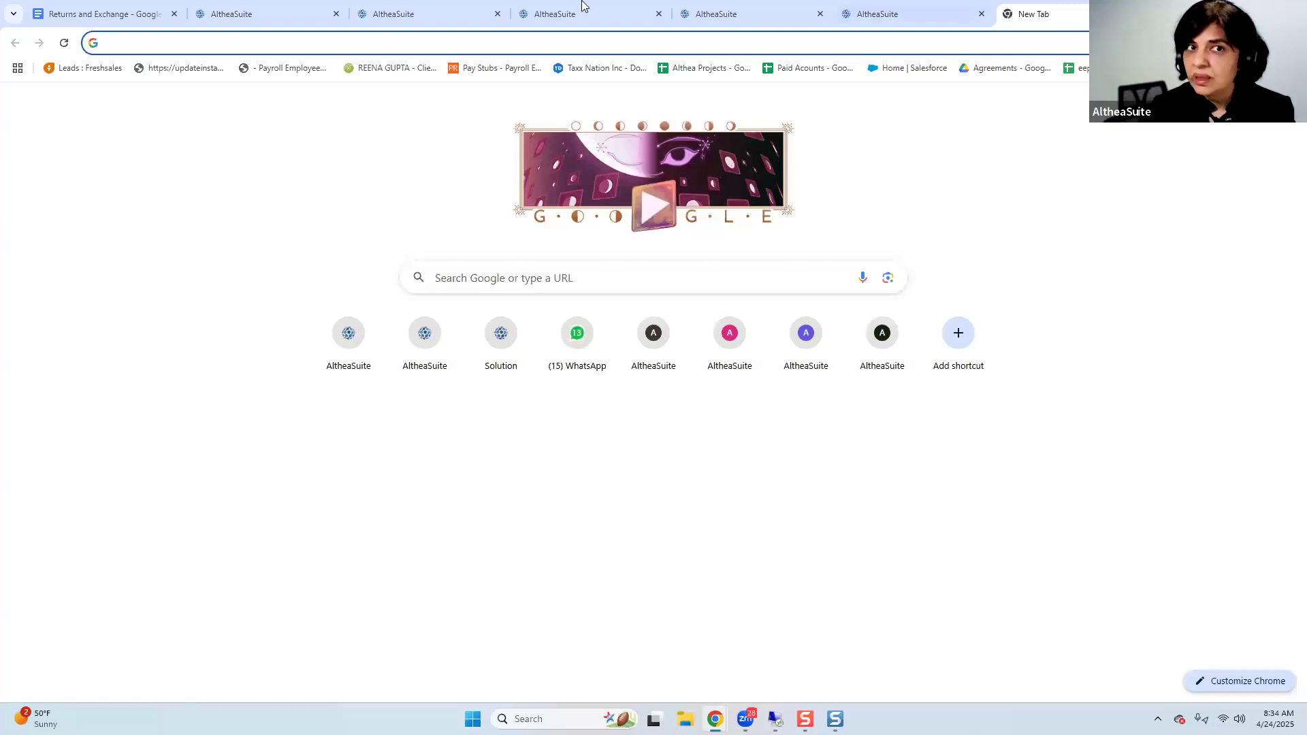
{"action": "left_click", "coordinate": [405, 15]}
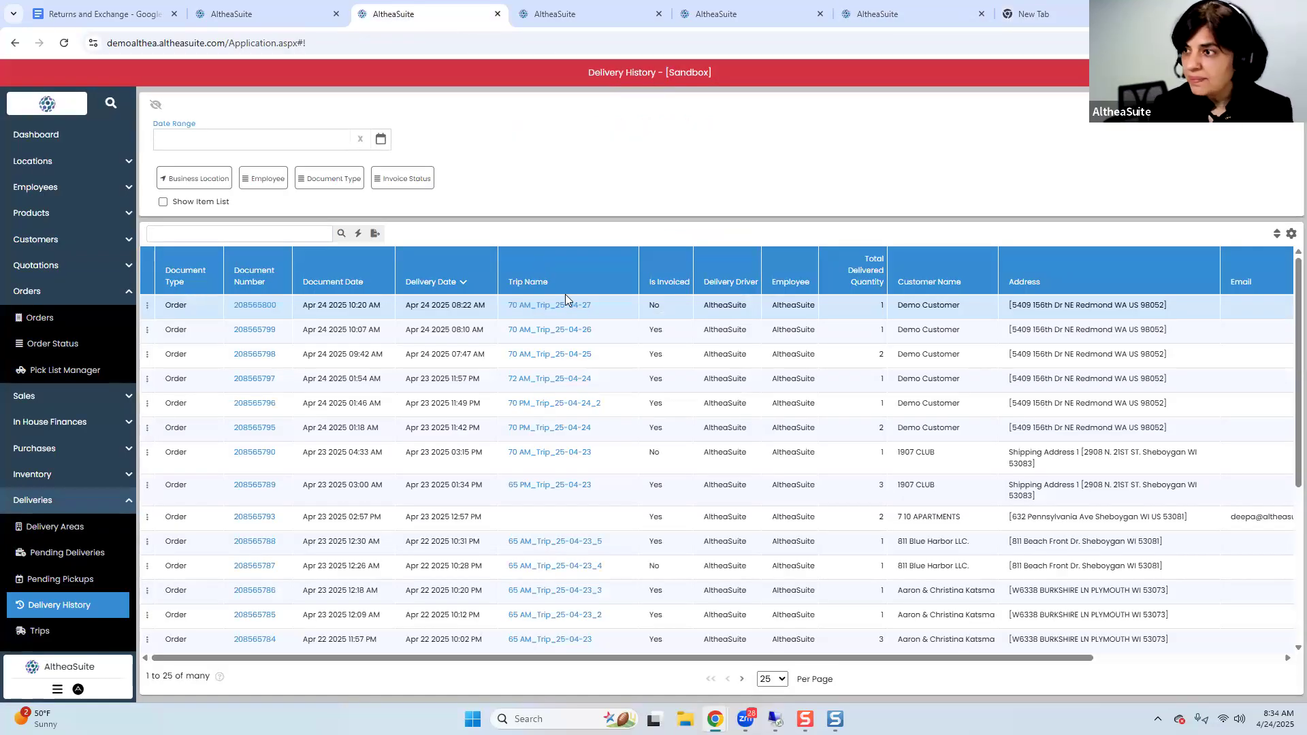
{"action": "left_click", "coordinate": [614, 15]}
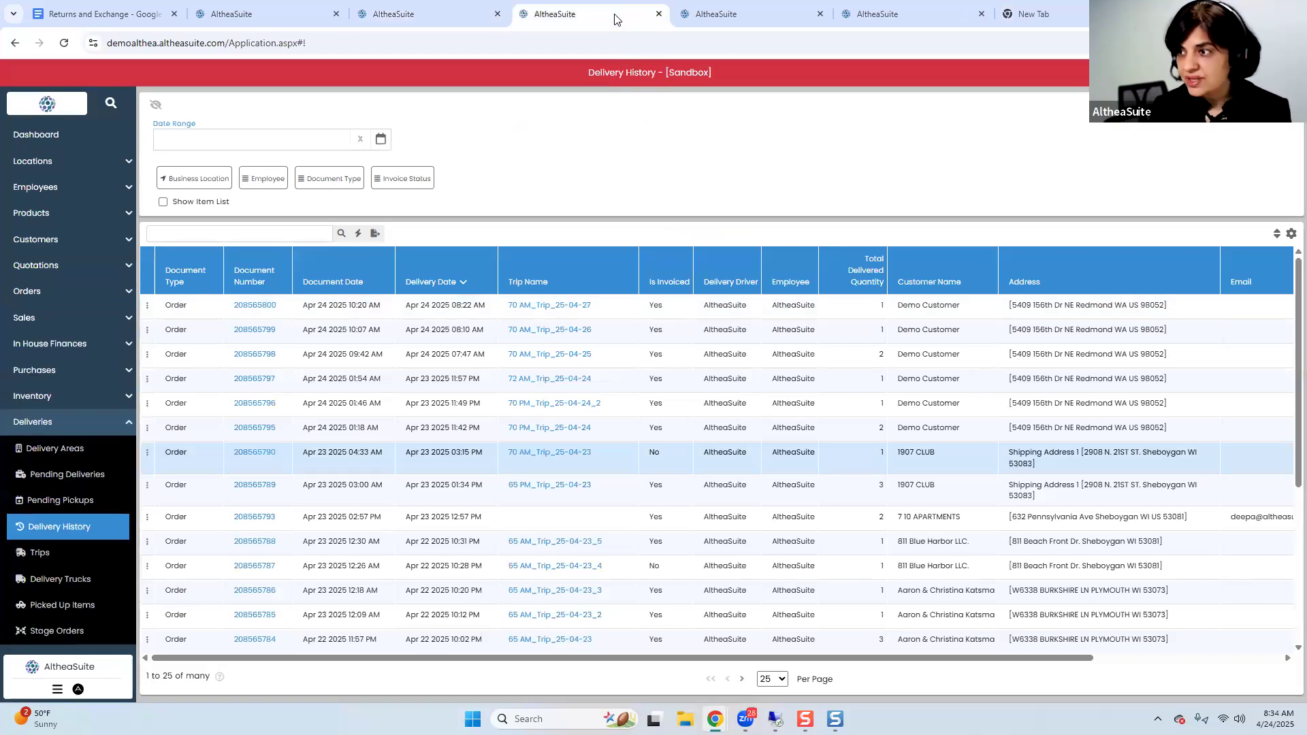